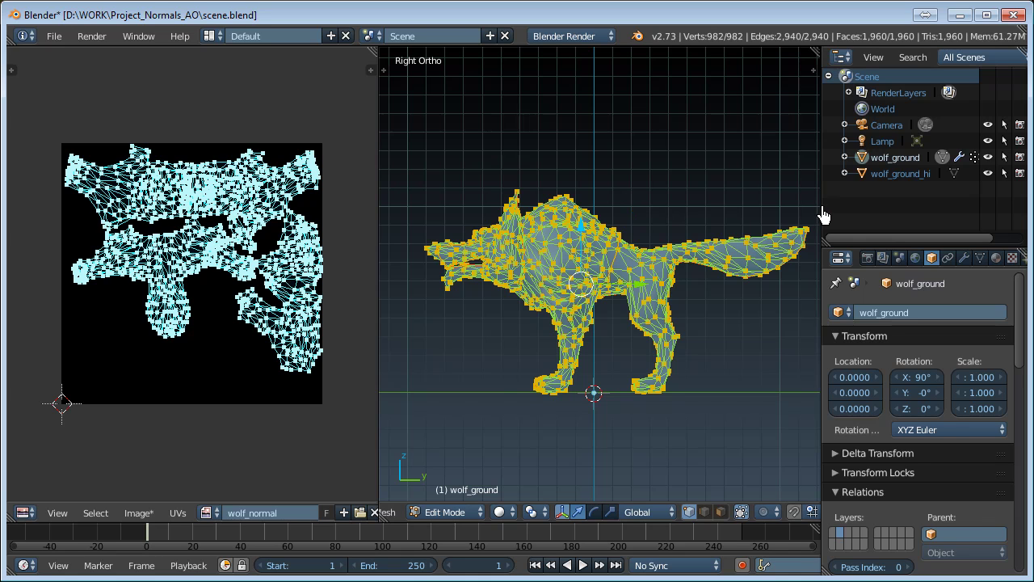
Resize the side panels to give the 3D view more room
drag(820, 215, 788, 215)
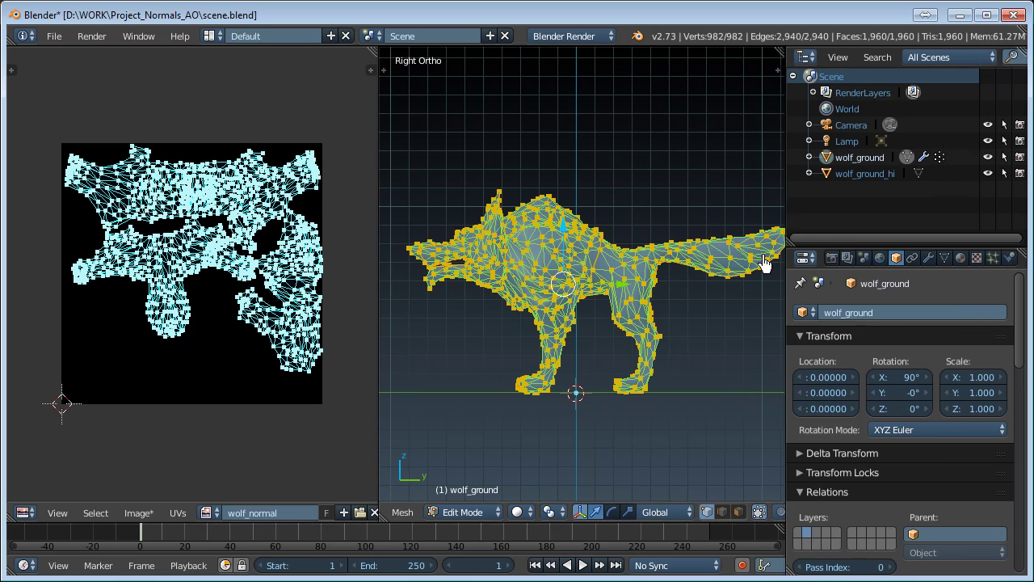
scroll(675, 281, up, 1)
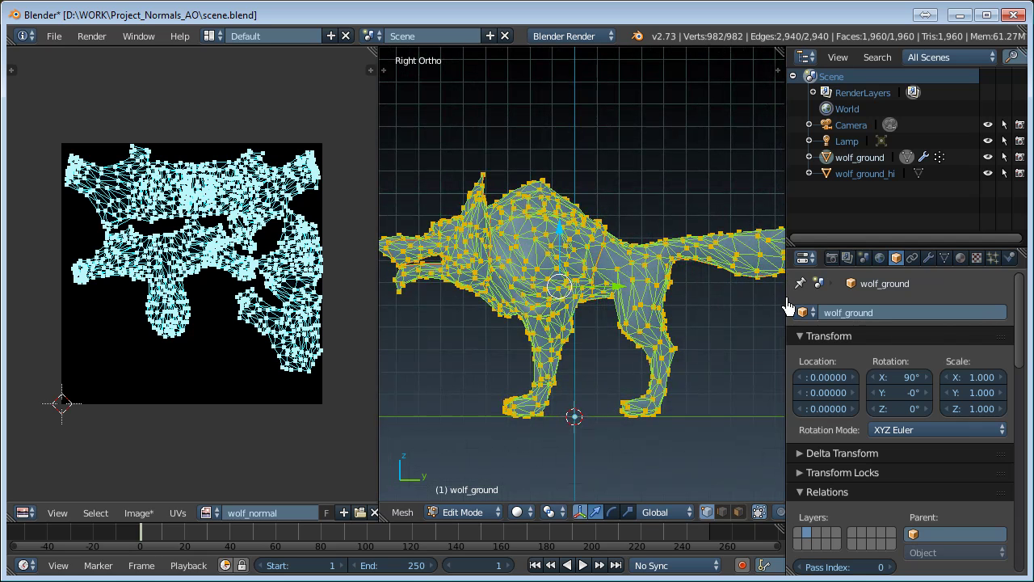
drag(795, 302, 785, 304)
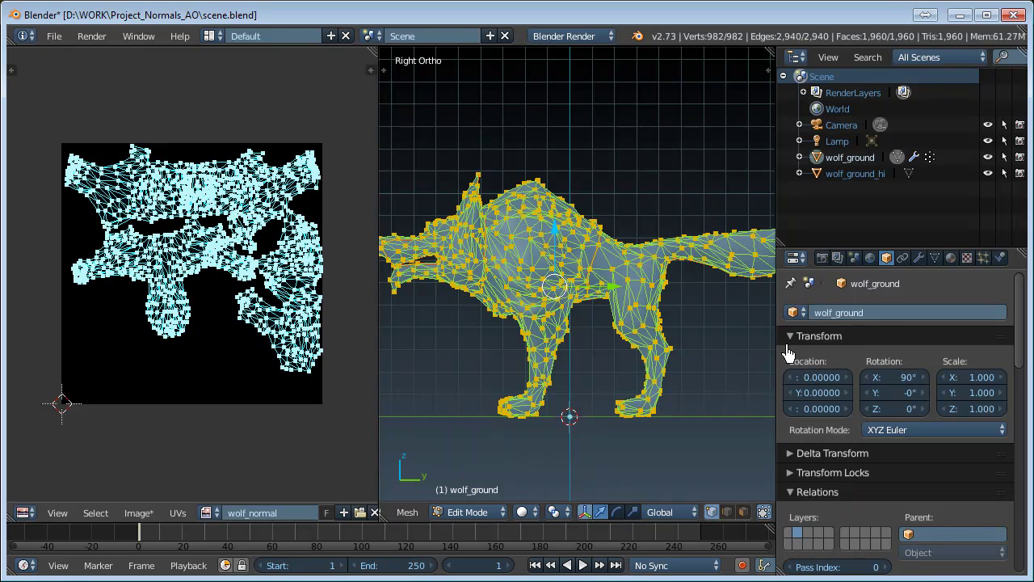
drag(781, 353, 836, 353)
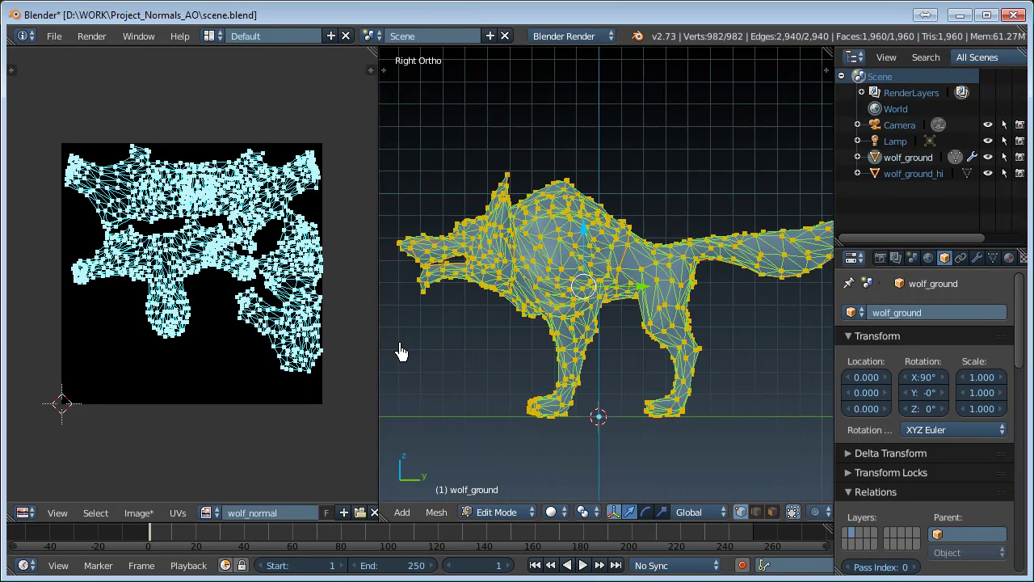
scroll(531, 305, down, 1)
Return to Object Mode and show the layer holding wolf_ground_hi
key(Tab)
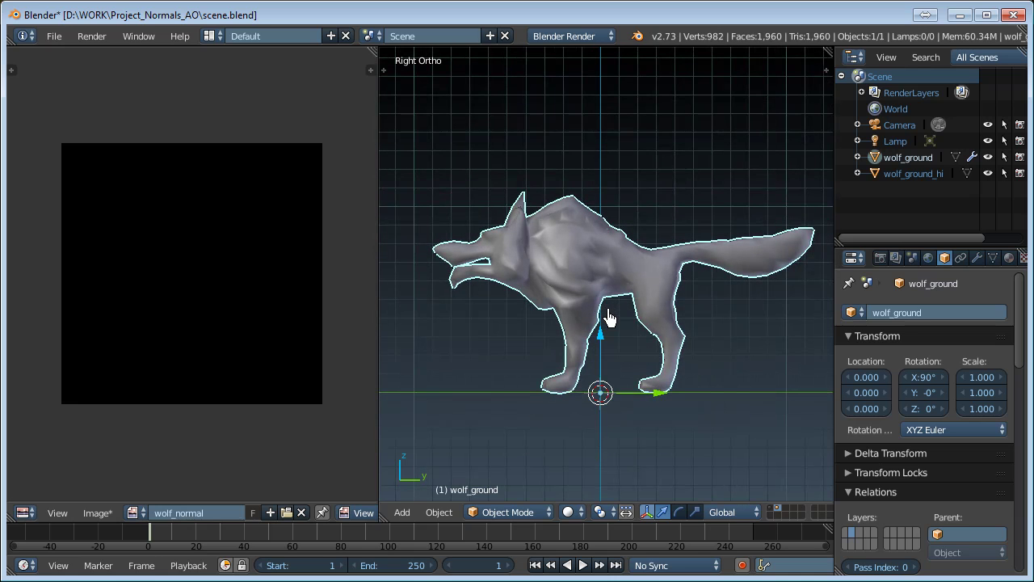
scroll(622, 322, up, 1)
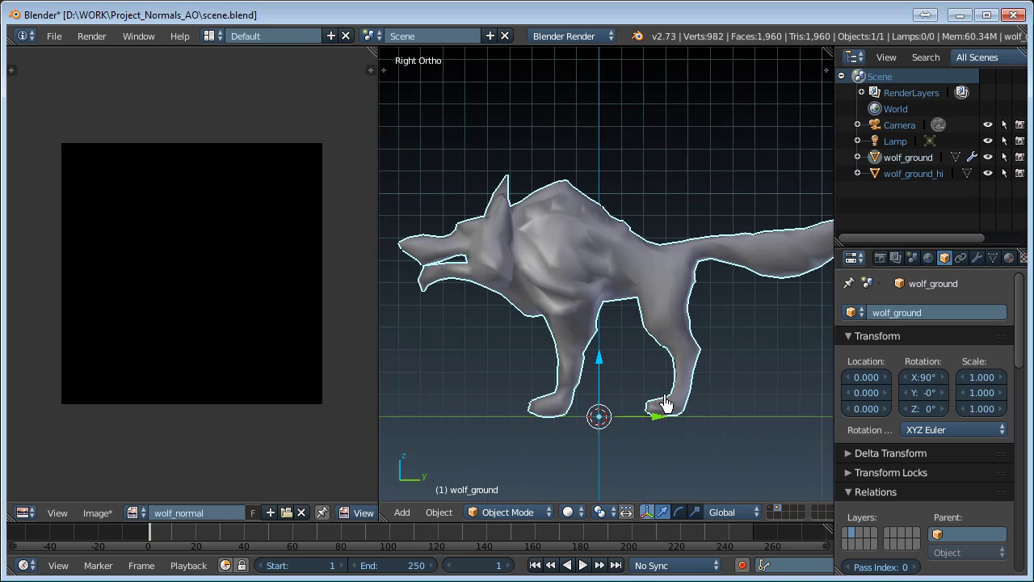
click(772, 513)
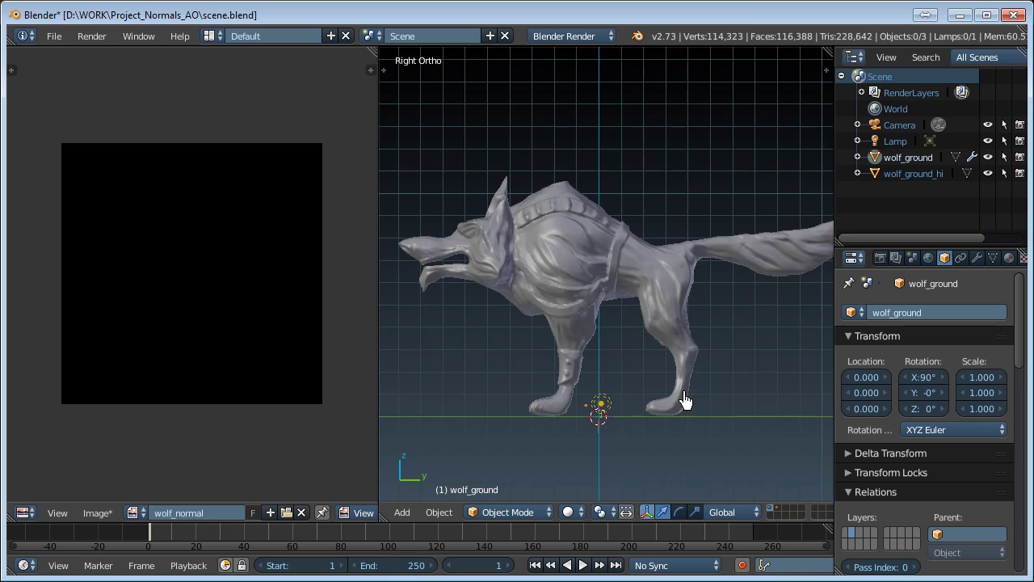
scroll(599, 264, down, 1)
scroll(601, 288, up, 1)
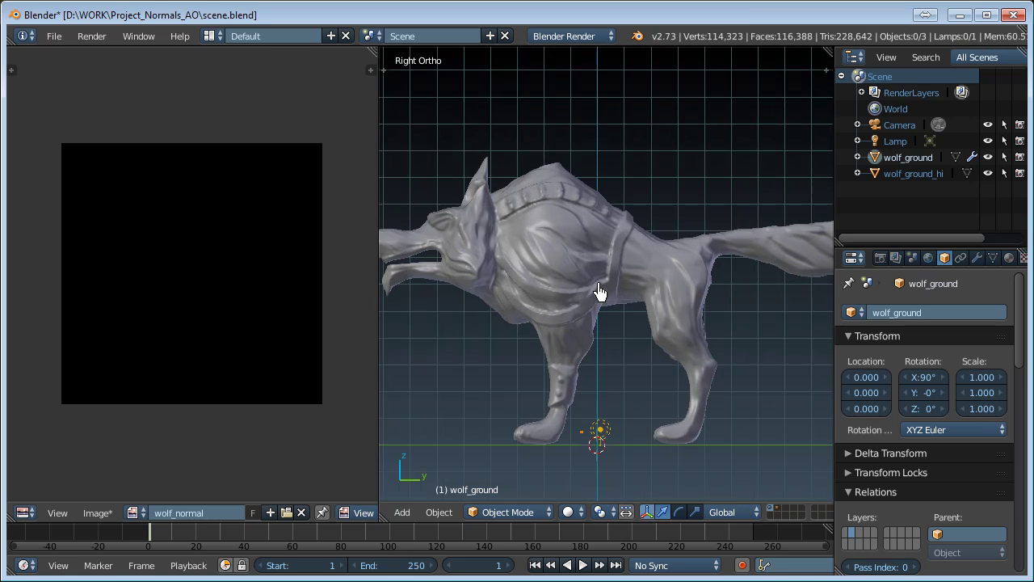
scroll(600, 289, down, 1)
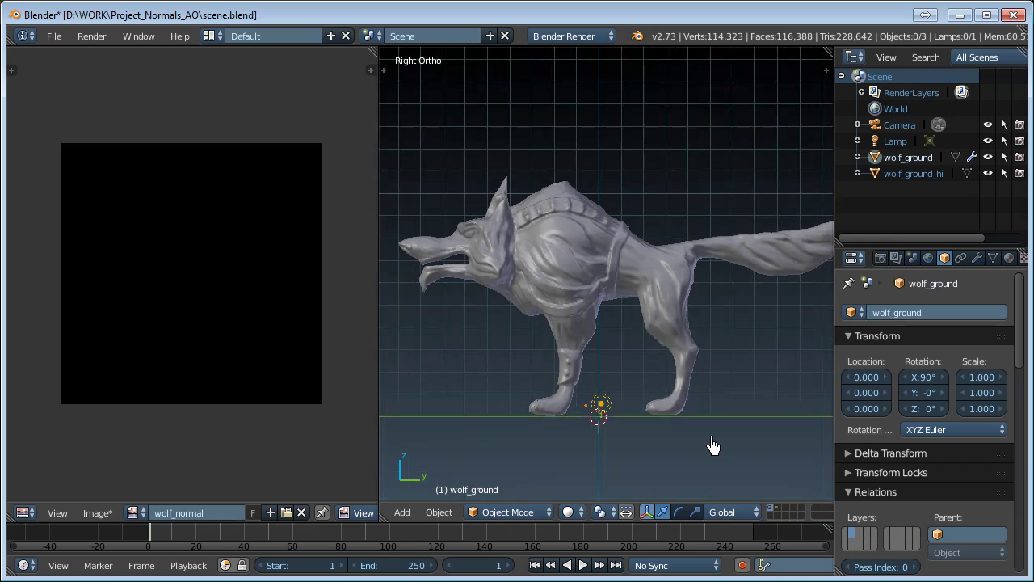
Compare the low-poly and high-poly layers, ending on wolf_ground_hi's layer
click(778, 516)
click(772, 516)
scroll(507, 251, up, 1)
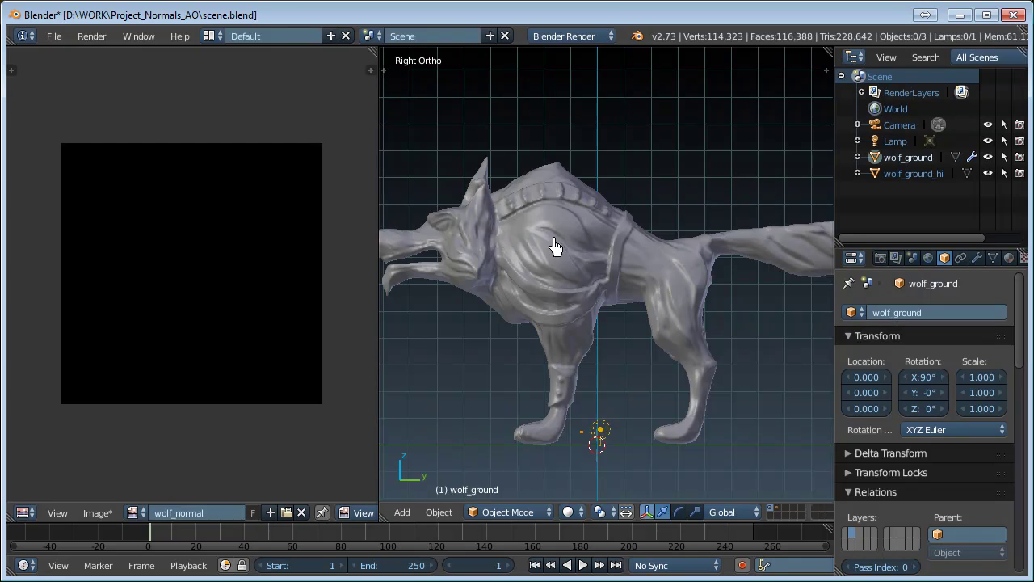
scroll(555, 247, down, 2)
scroll(563, 275, up, 2)
scroll(598, 332, down, 1)
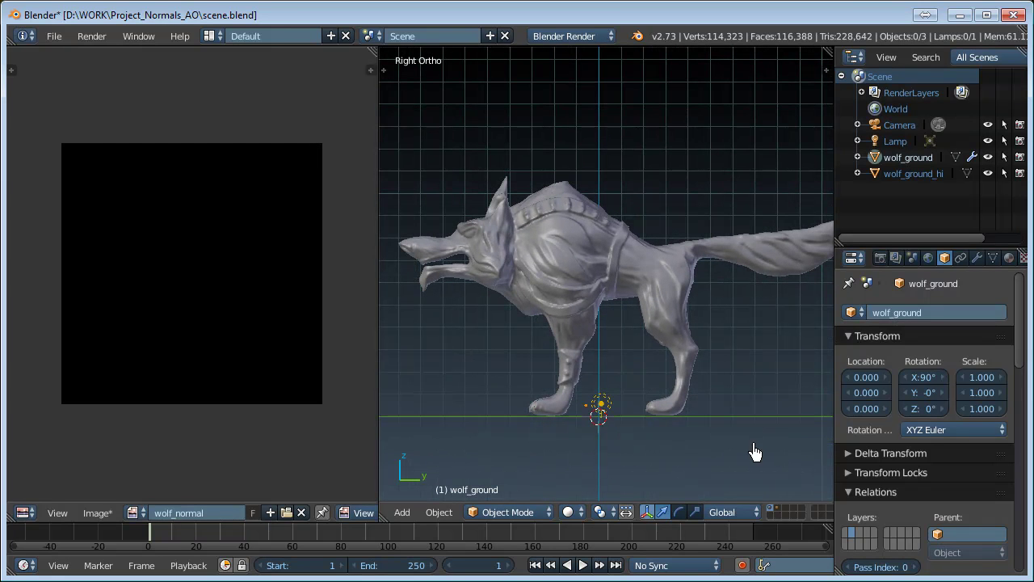
click(778, 510)
click(771, 510)
drag(835, 215, 776, 218)
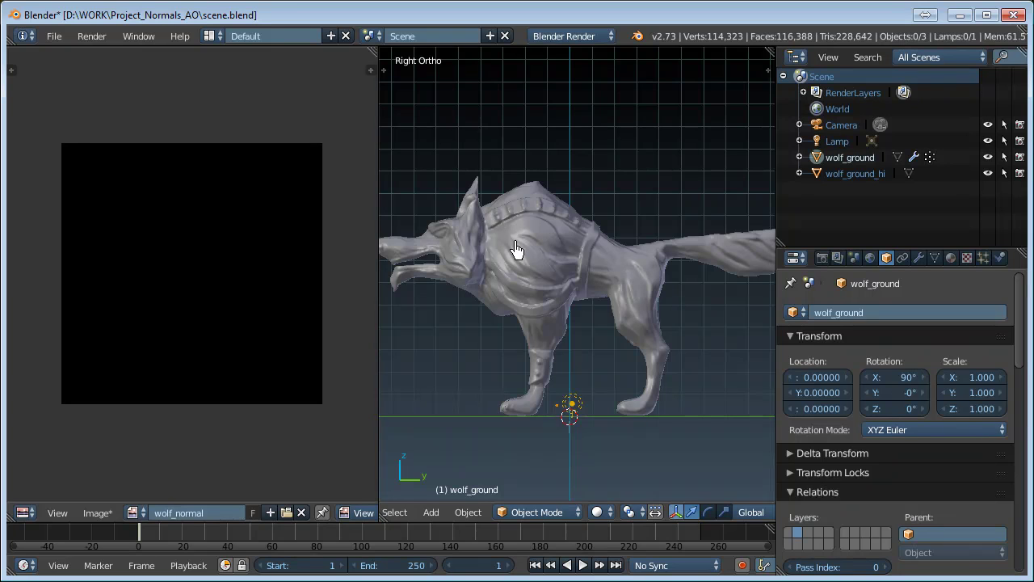
Select wolf_ground_hi and add a Multiresolution modifier to it
right_click(524, 192)
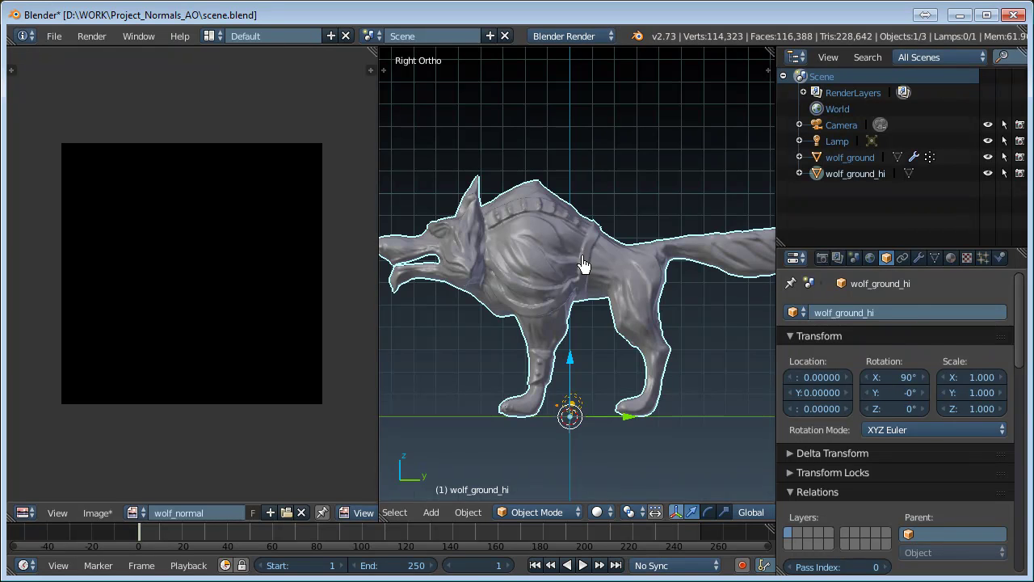
scroll(553, 271, up, 1)
scroll(547, 273, down, 1)
click(918, 257)
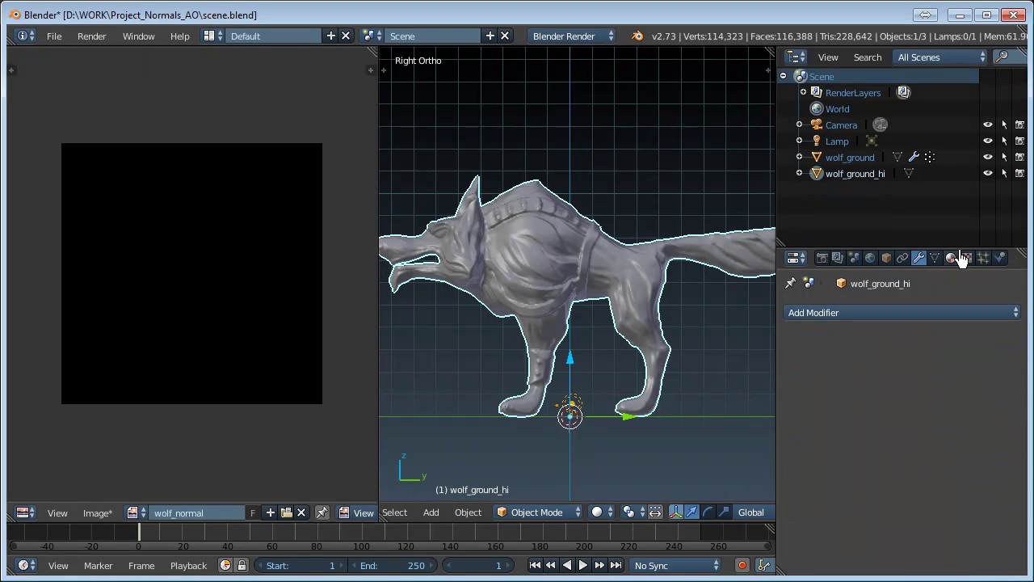
click(818, 314)
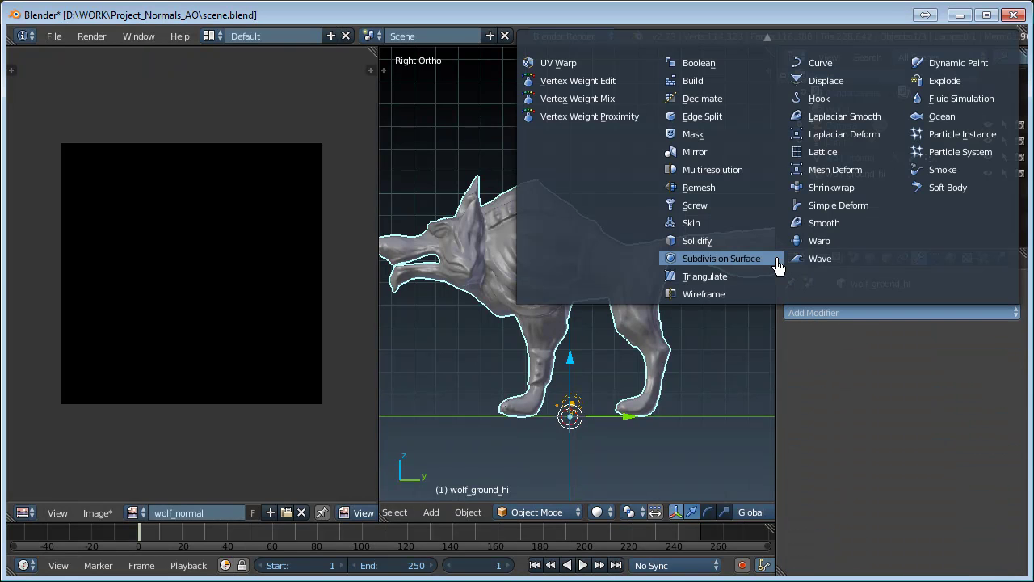
click(723, 183)
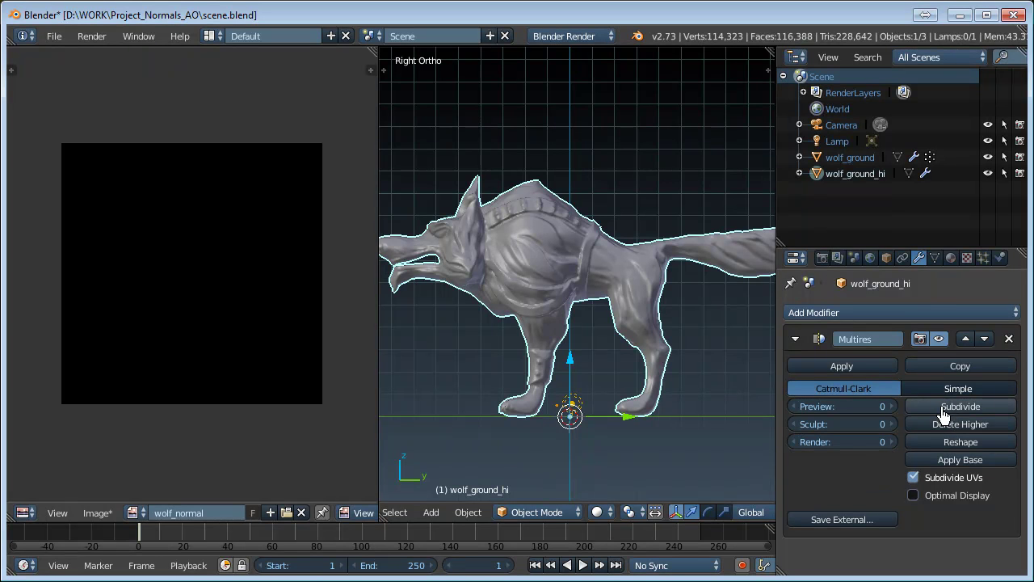
Subdivide the Multires modifier once, raising the scene to 461,420 vertices
scroll(521, 270, up, 3)
scroll(521, 259, up, 2)
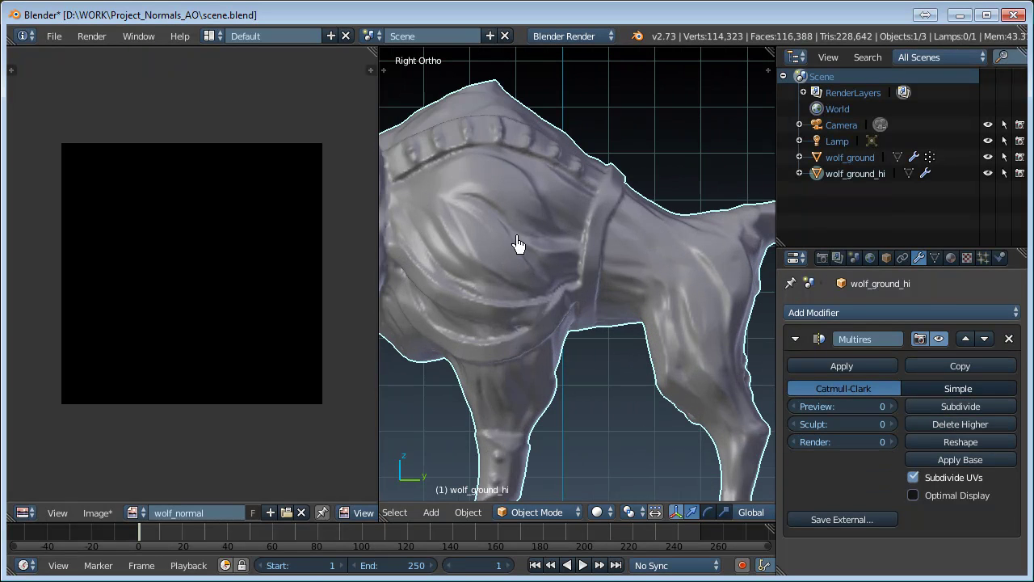
scroll(457, 198, up, 1)
scroll(461, 213, down, 1)
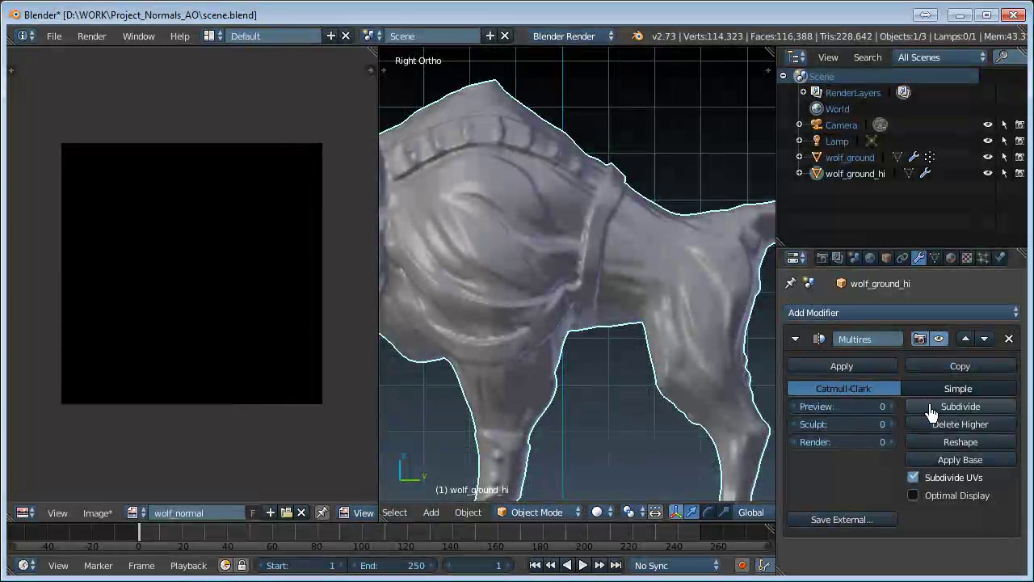
scroll(533, 255, down, 2)
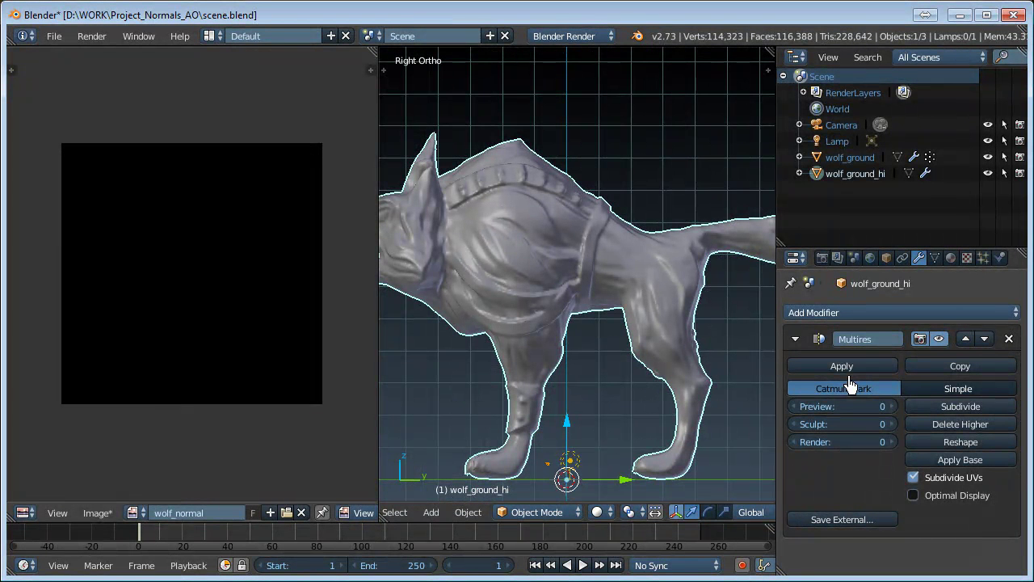
click(939, 409)
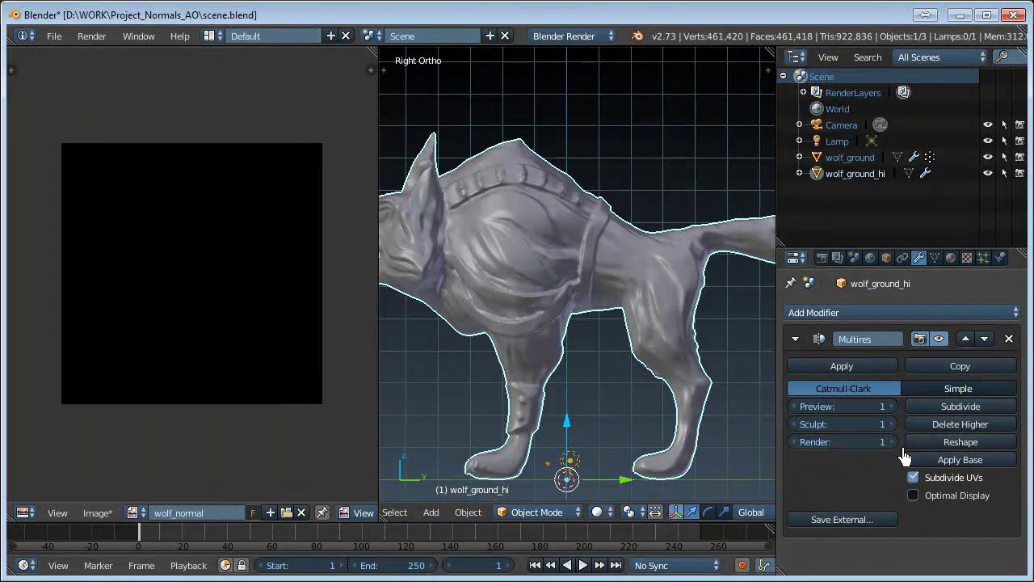
scroll(619, 332, up, 2)
scroll(582, 318, up, 2)
scroll(551, 280, up, 2)
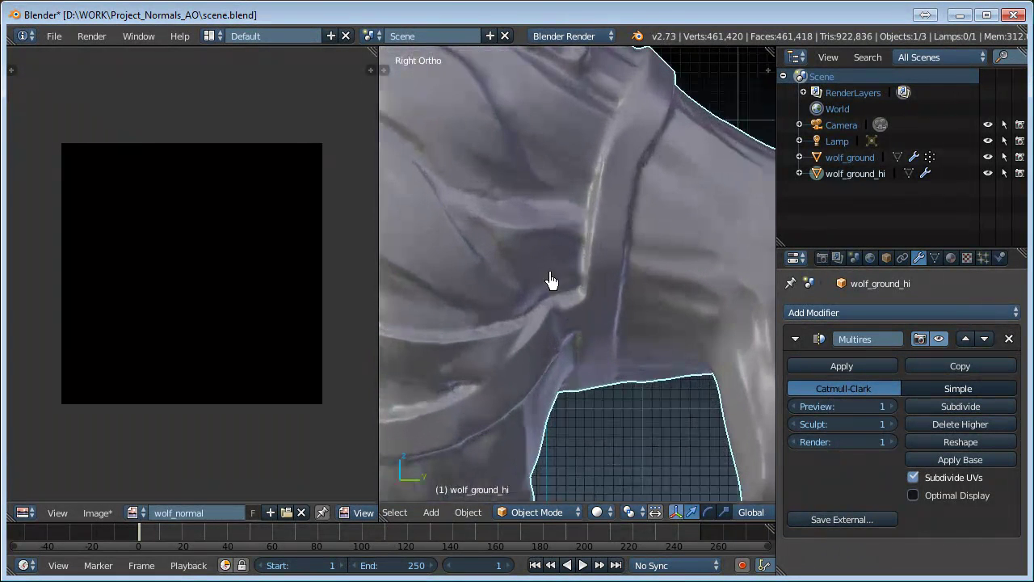
scroll(488, 220, down, 2)
scroll(490, 218, down, 2)
scroll(490, 218, down, 2)
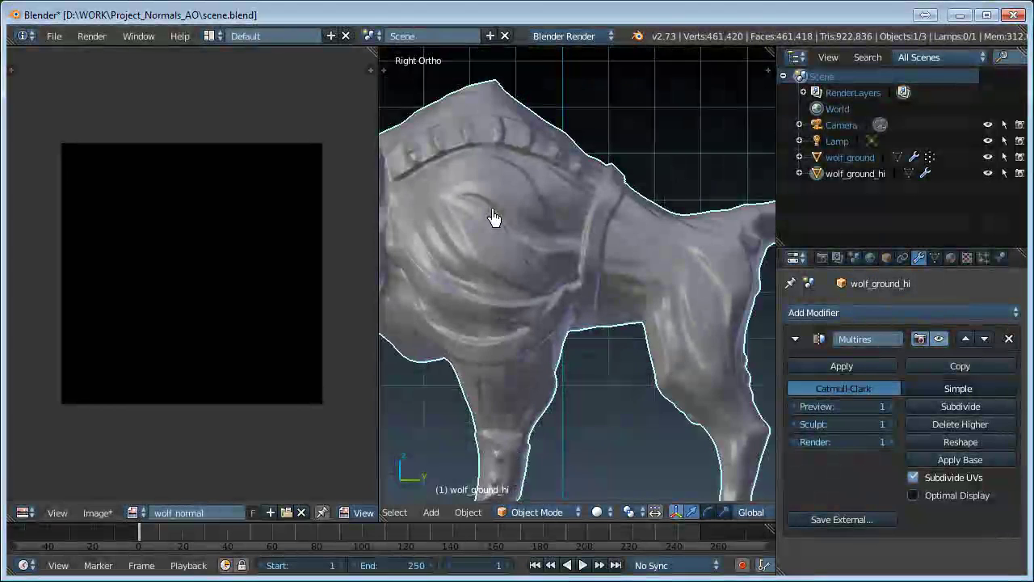
scroll(493, 219, down, 2)
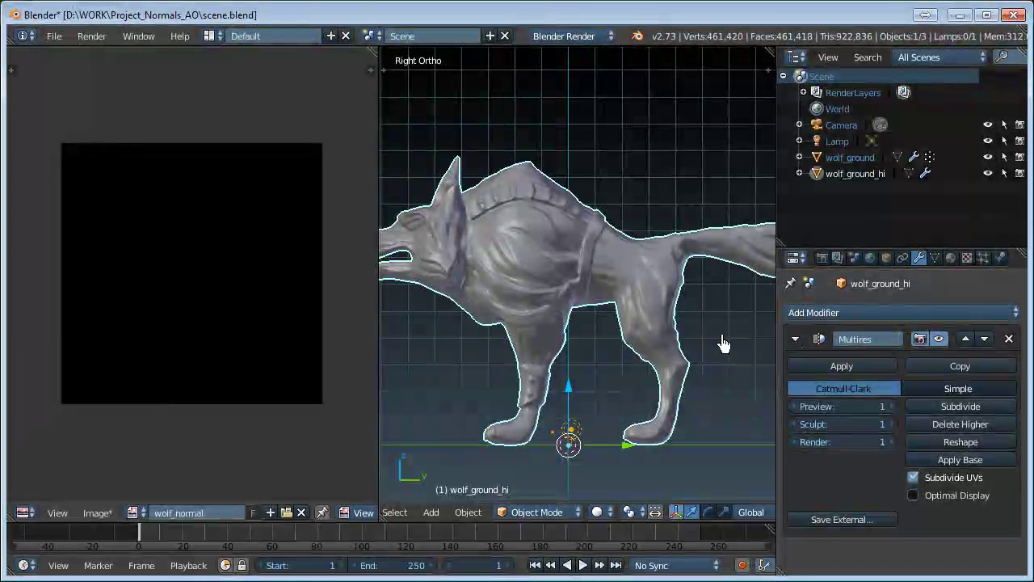
click(889, 312)
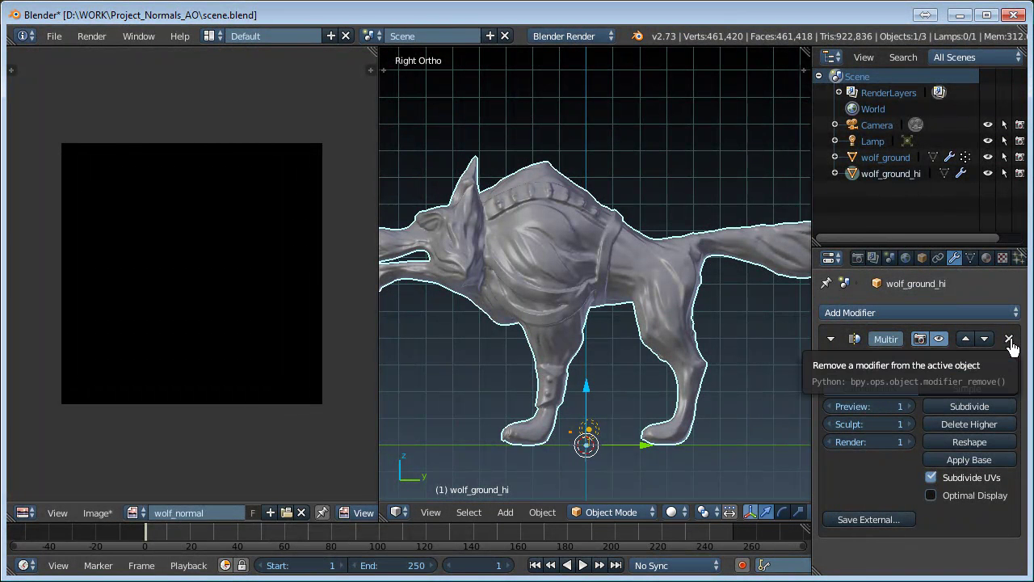
Remove the Multires modifier, then add and remove a Subdivision Surface modifier
click(1009, 340)
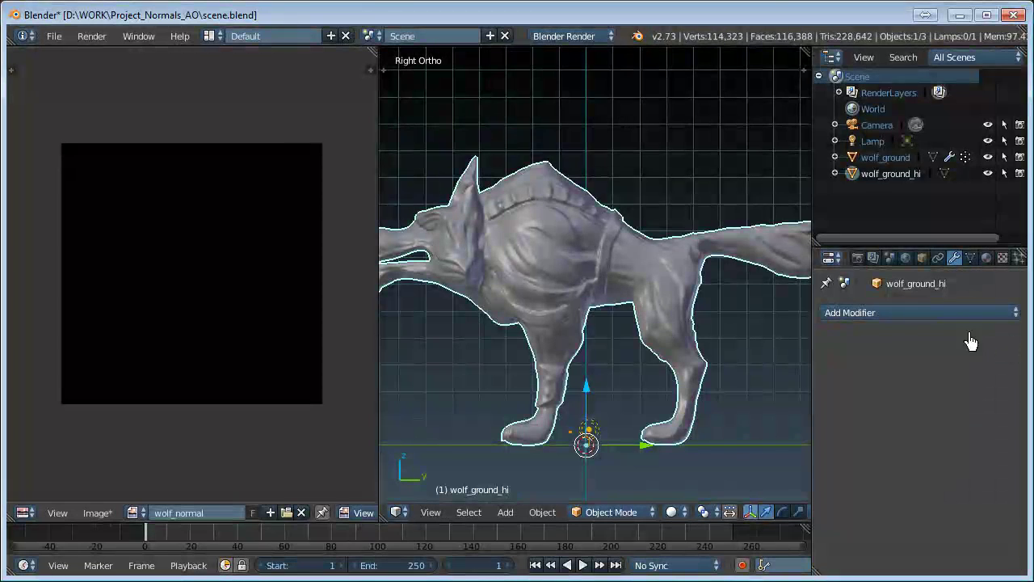
click(869, 315)
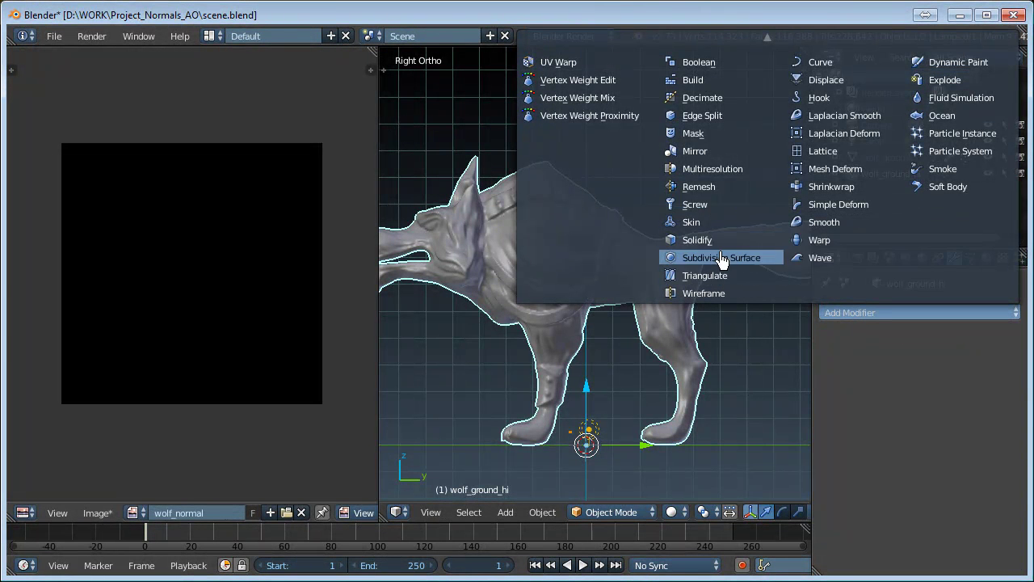
scroll(536, 277, down, 1)
scroll(547, 270, up, 1)
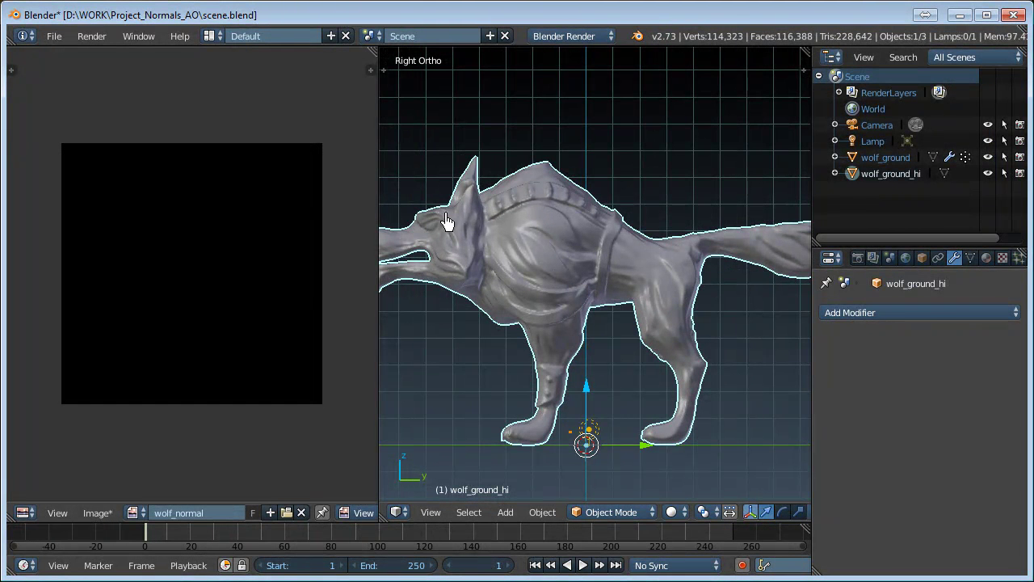
scroll(525, 103, down, 2)
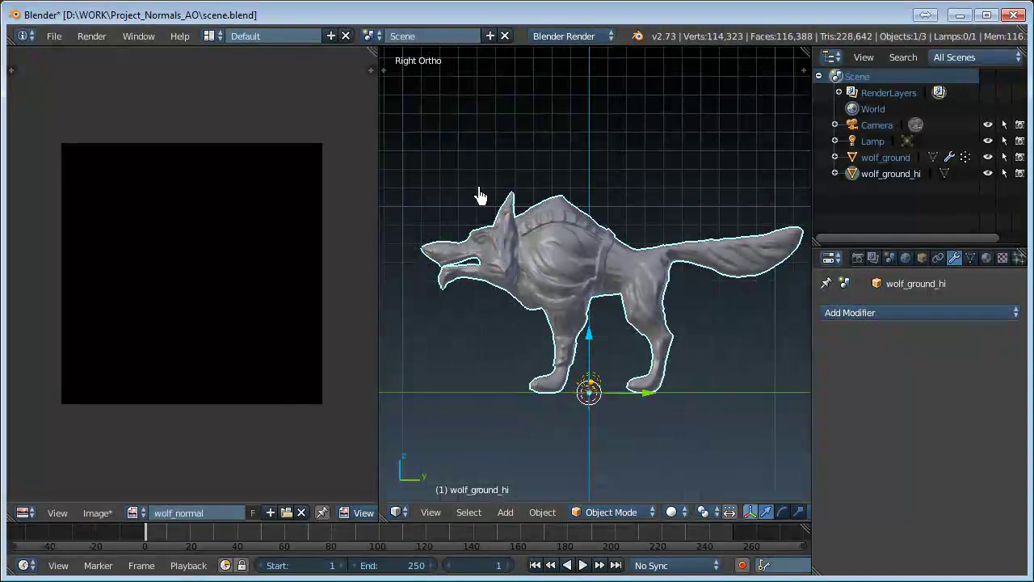
click(834, 312)
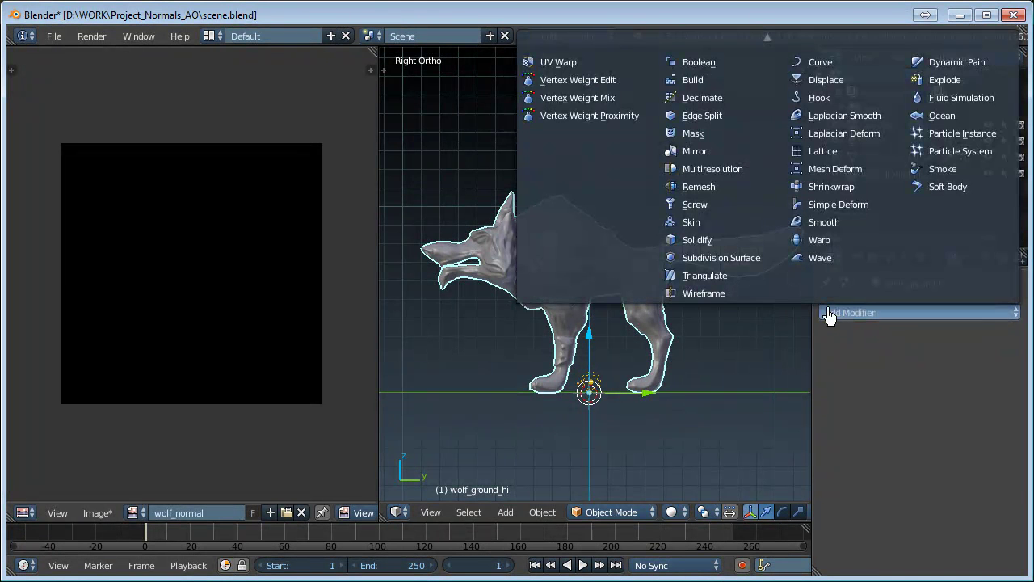
click(716, 260)
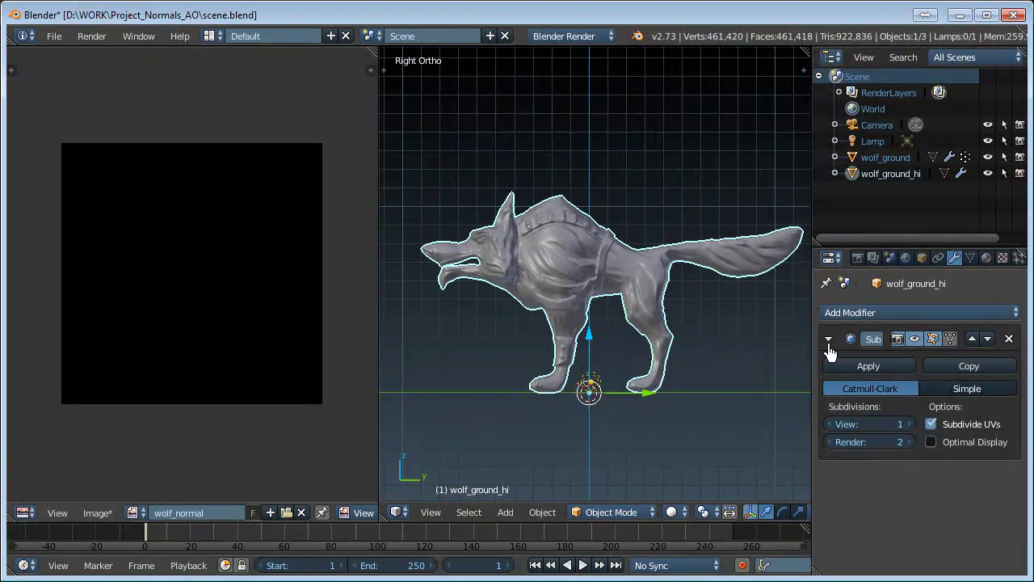
click(1009, 340)
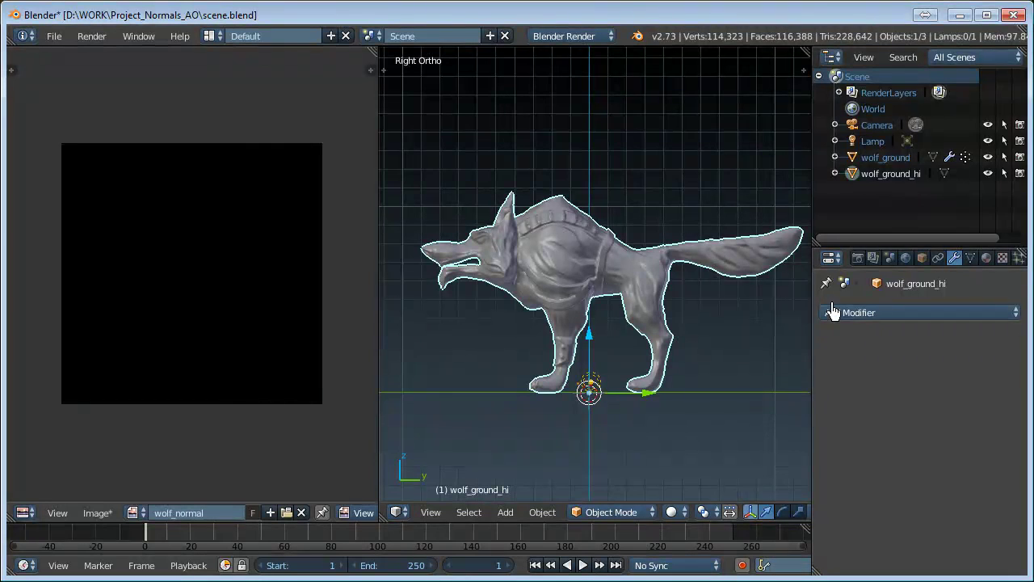
Add a Multiresolution modifier again and remove it, leaving wolf_ground_hi modifier-free
click(862, 321)
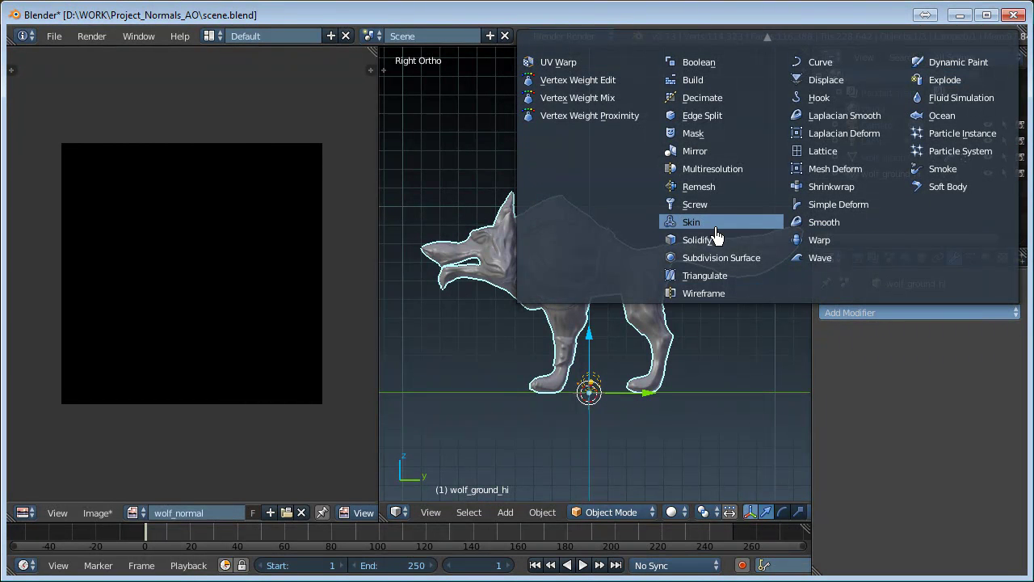
click(703, 177)
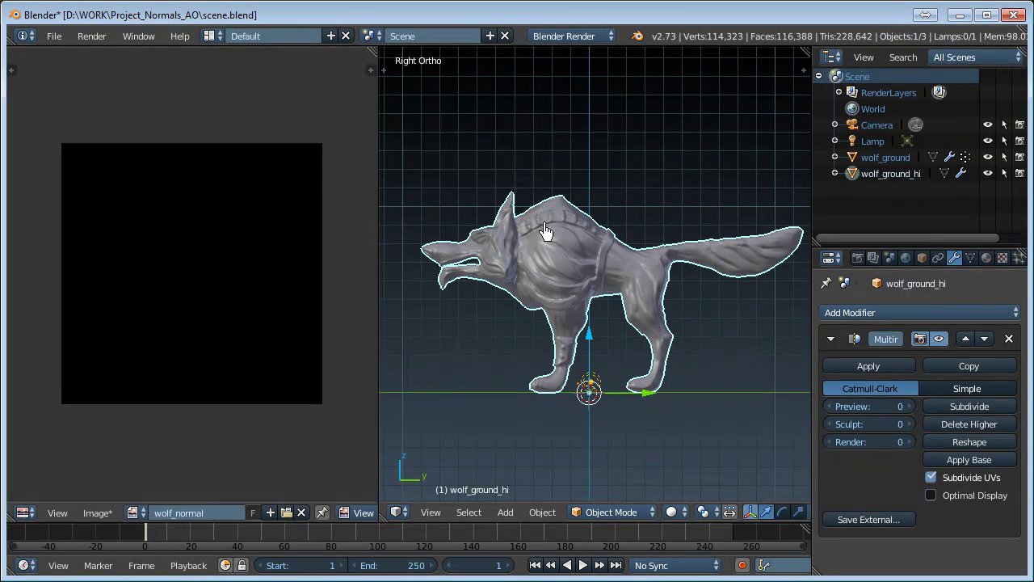
click(849, 313)
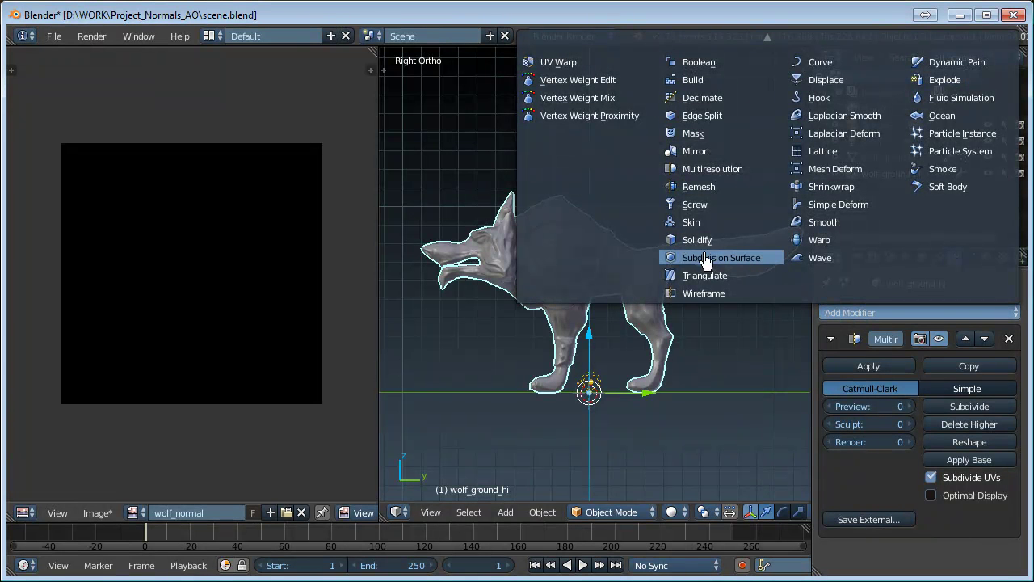
click(1010, 338)
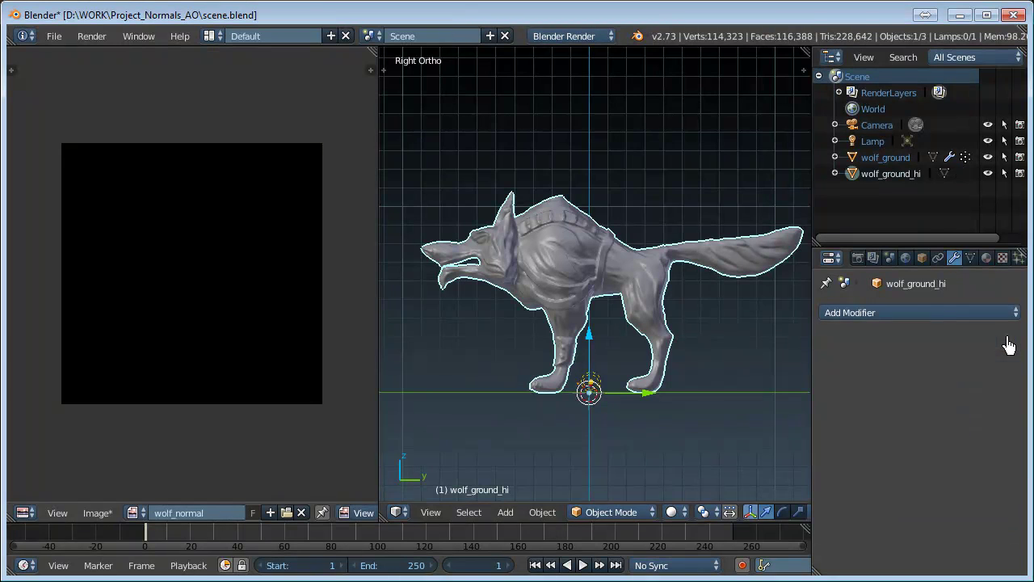
Show only the low-poly wolf_ground layer and delete its Armature modifier
scroll(695, 529, down, 2)
scroll(691, 523, down, 2)
scroll(689, 519, down, 3)
scroll(662, 513, down, 2)
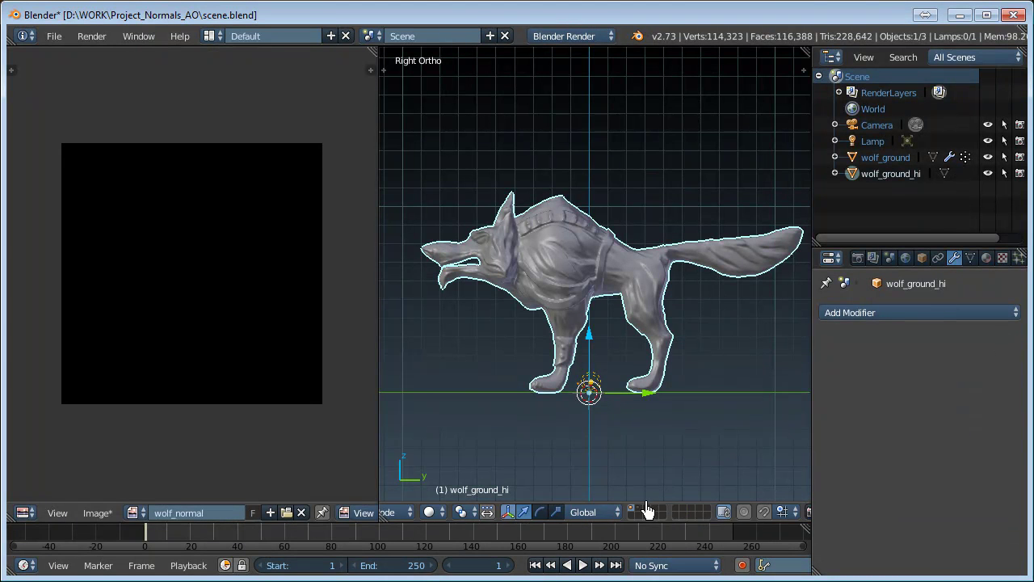
click(641, 513)
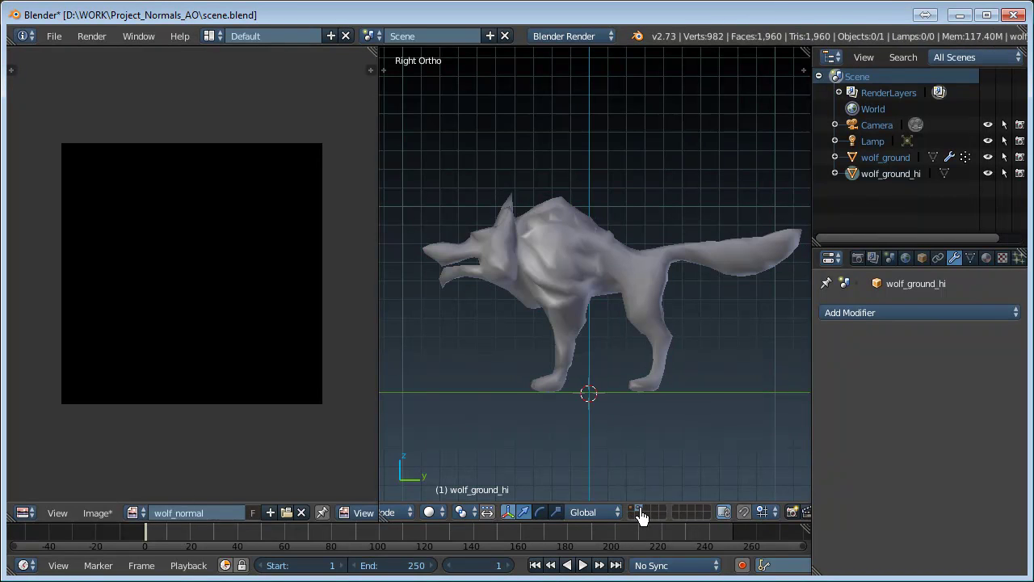
right_click(600, 290)
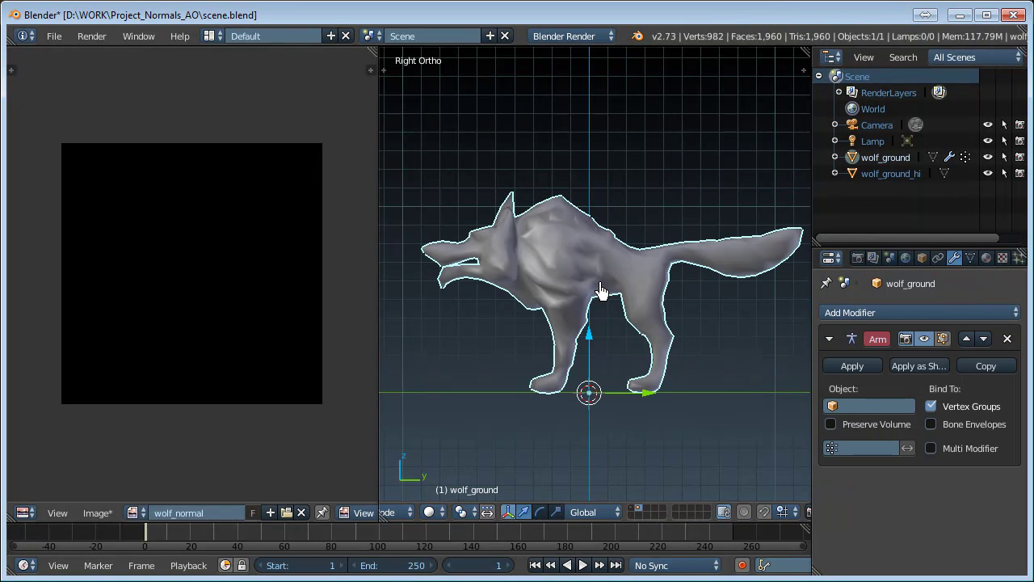
click(1007, 339)
Enter Edit Mode on wolf_ground and inspect it from front and three-quarter views
key(Tab)
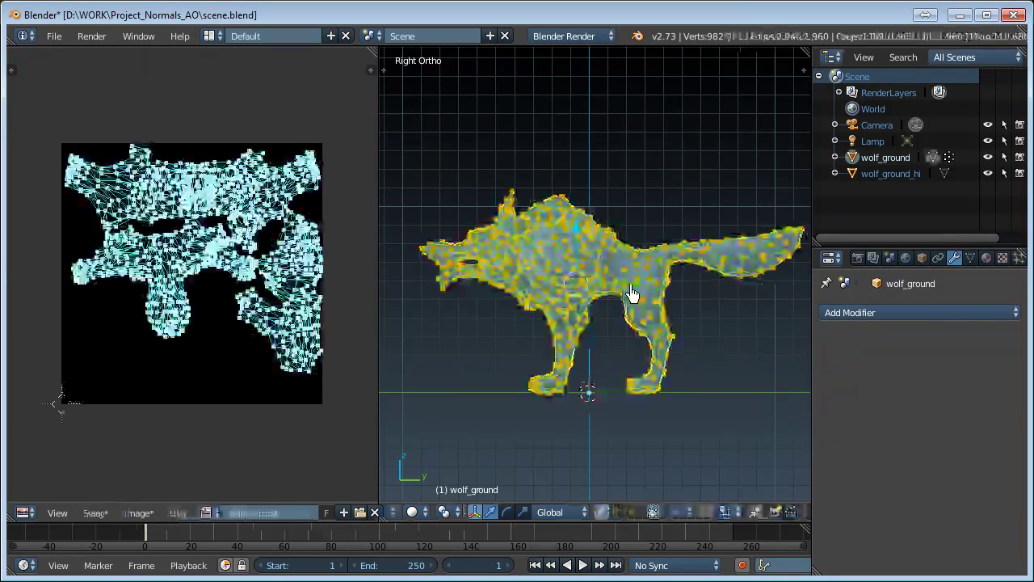
scroll(300, 334, up, 2)
scroll(300, 335, up, 3)
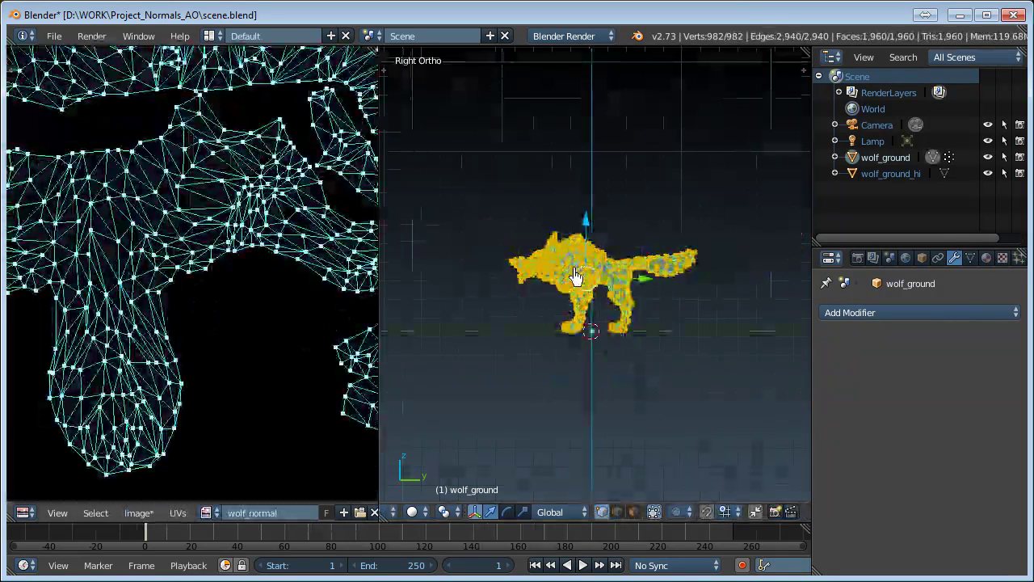
scroll(577, 277, up, 5)
scroll(531, 295, up, 4)
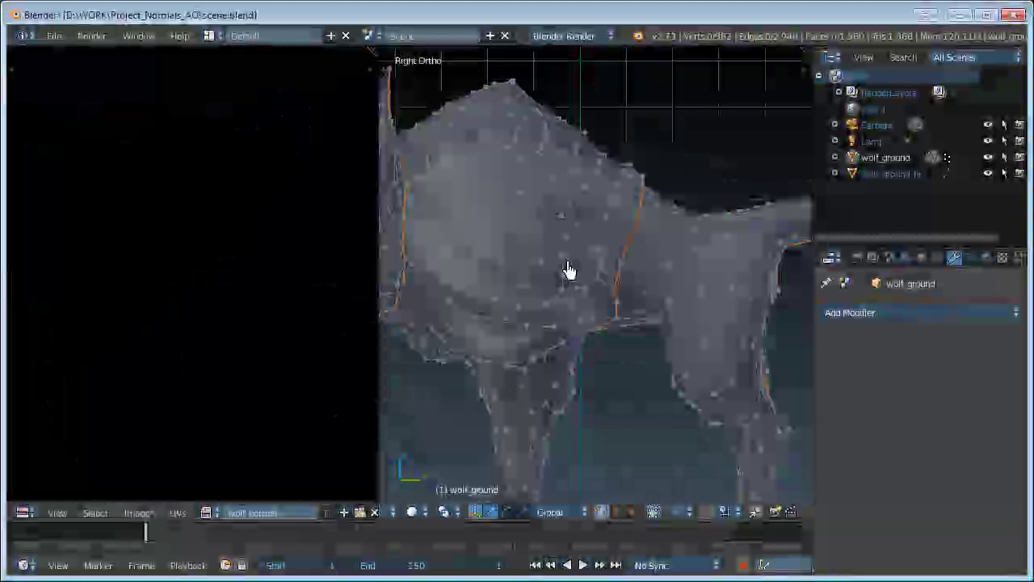
scroll(568, 272, down, 5)
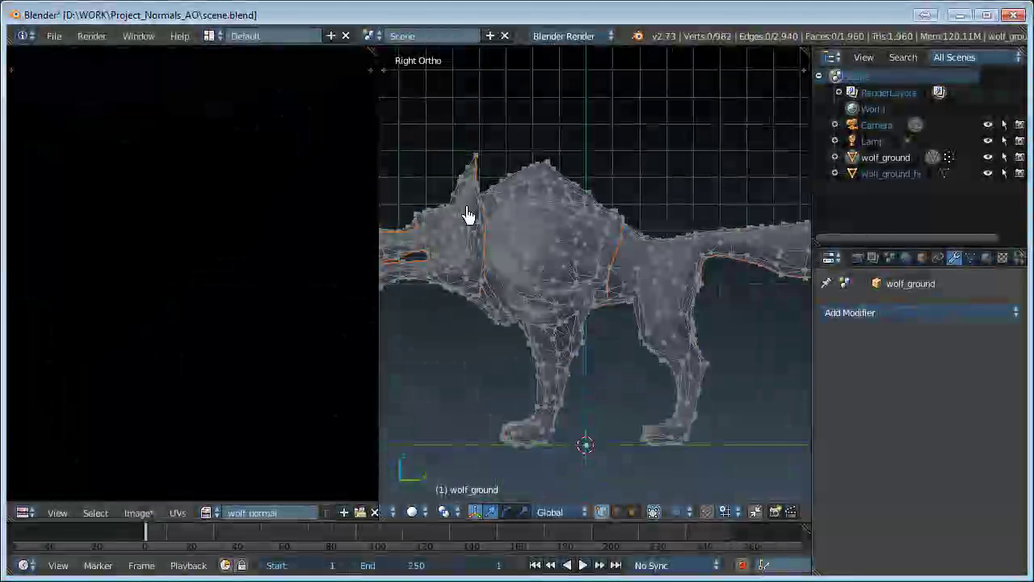
scroll(534, 254, up, 4)
scroll(535, 258, down, 3)
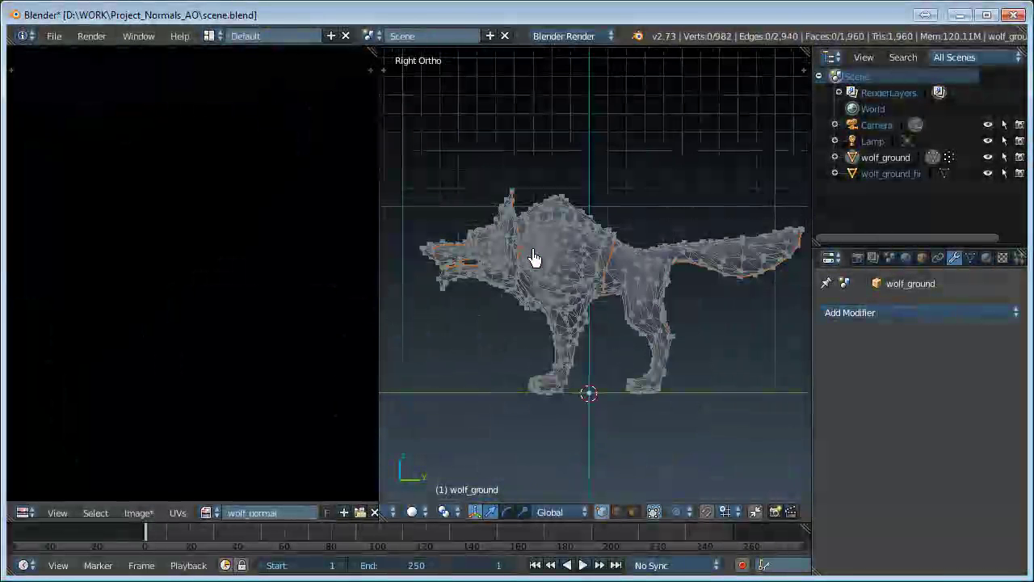
key(KP_1)
middle_drag(518, 346, 528, 358)
mouse_move(590, 314)
middle_down()
mouse_move(601, 324)
mouse_move(526, 347)
mouse_move(473, 383)
middle_up()
Widen the 3D view, select the whole mesh to show its UVs, and return to Object Mode
drag(376, 337, 240, 334)
key(a)
key(a)
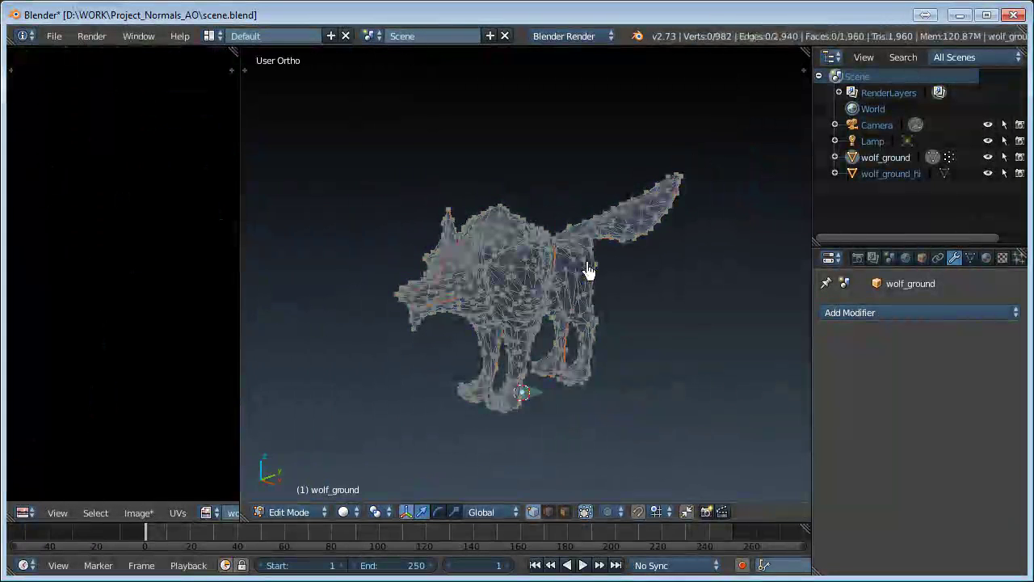
key(Tab)
scroll(550, 300, down, 1)
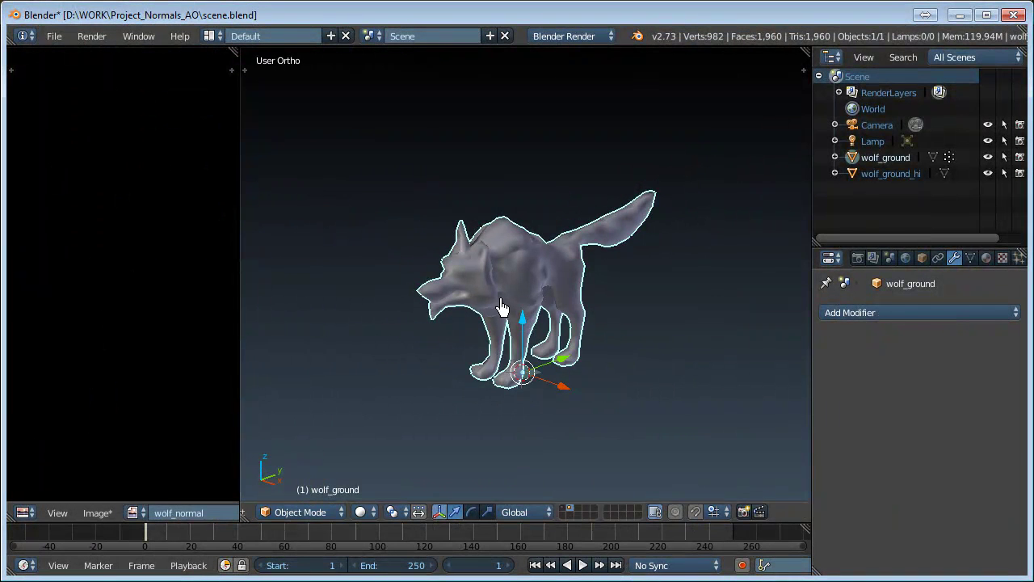
scroll(502, 308, up, 4)
scroll(734, 372, down, 2)
scroll(538, 358, down, 2)
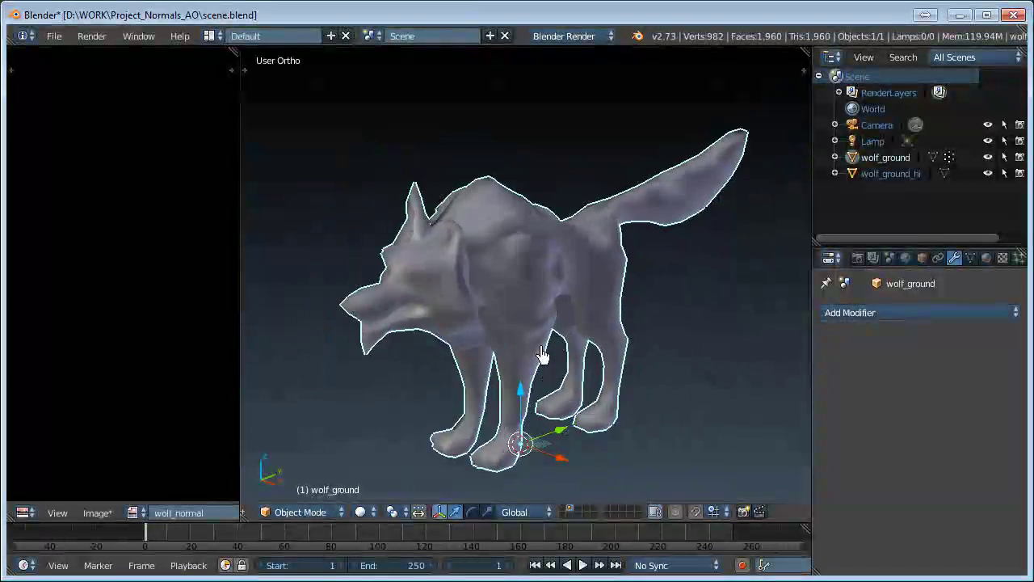
Recheck the mesh from front and right views, restore the image area, and exit Edit Mode
key(Tab)
scroll(529, 349, up, 2)
scroll(526, 349, down, 1)
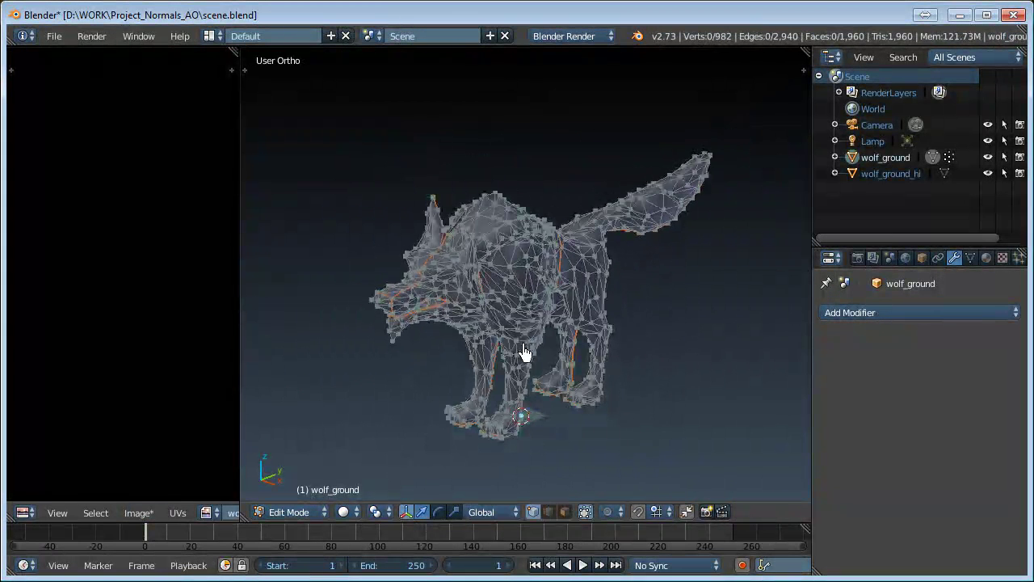
key(KP_1)
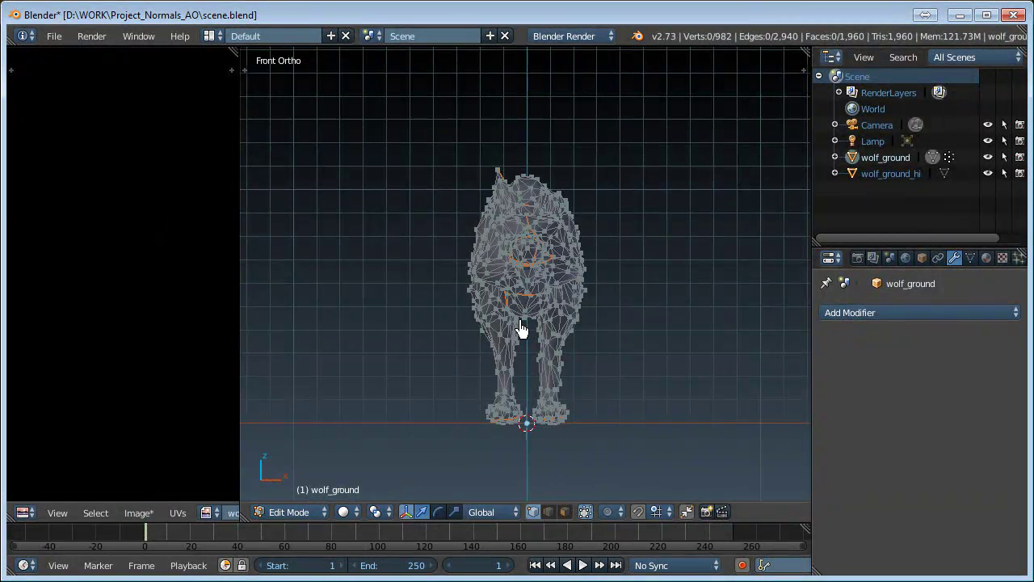
key(KP_3)
drag(239, 324, 385, 327)
scroll(557, 284, down, 2)
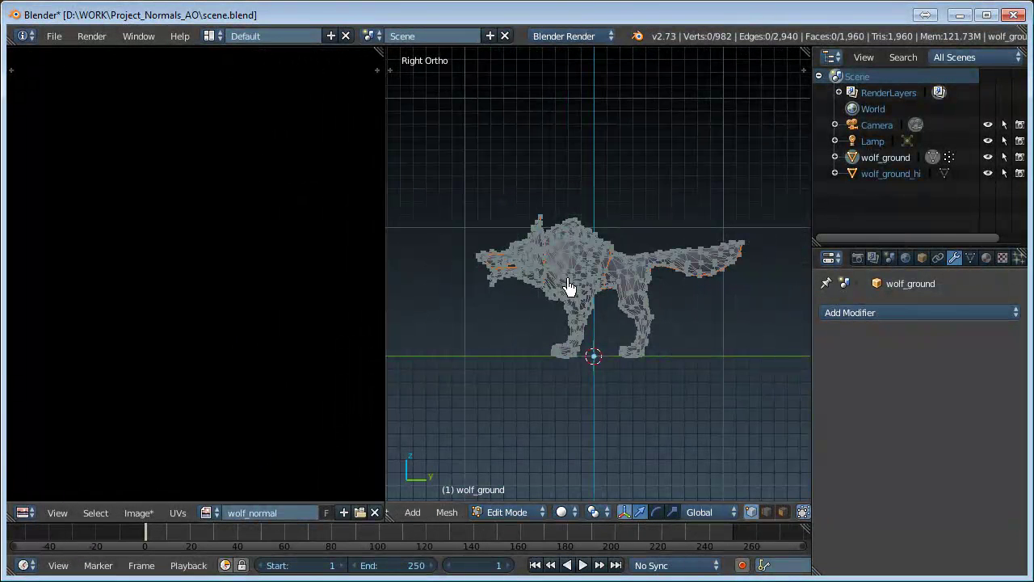
key(Tab)
scroll(121, 334, down, 2)
scroll(118, 404, down, 1)
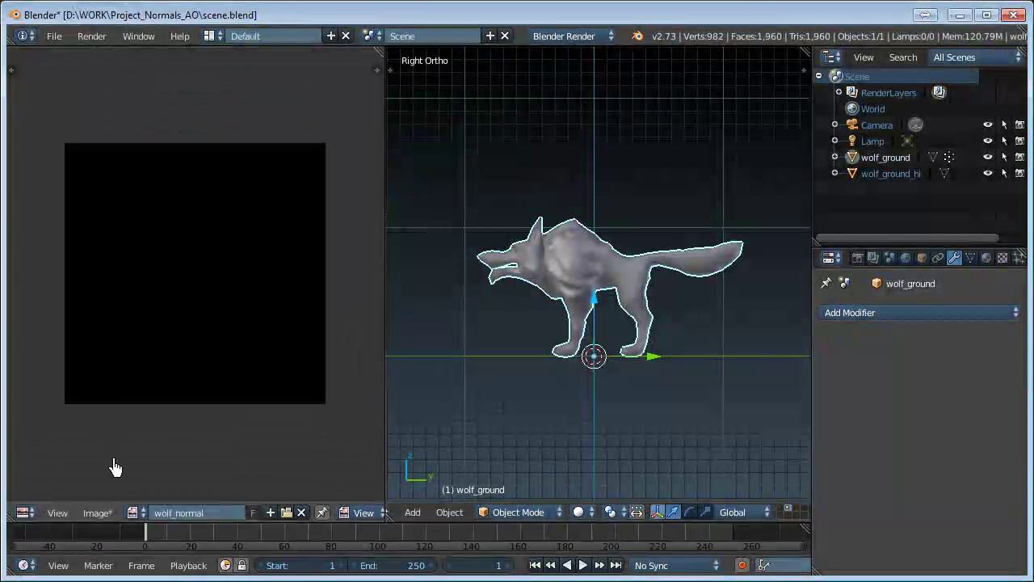
click(134, 514)
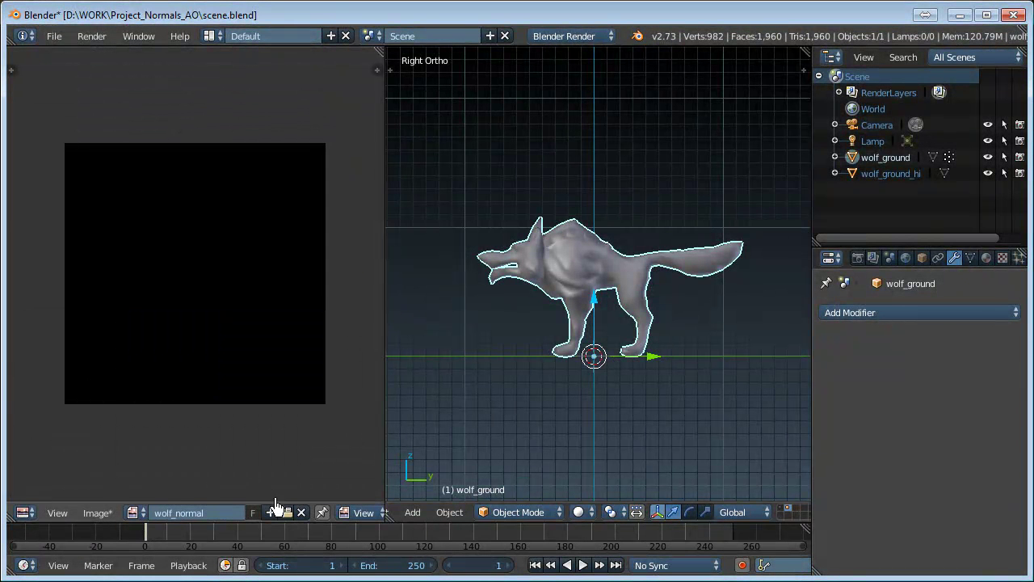
click(271, 513)
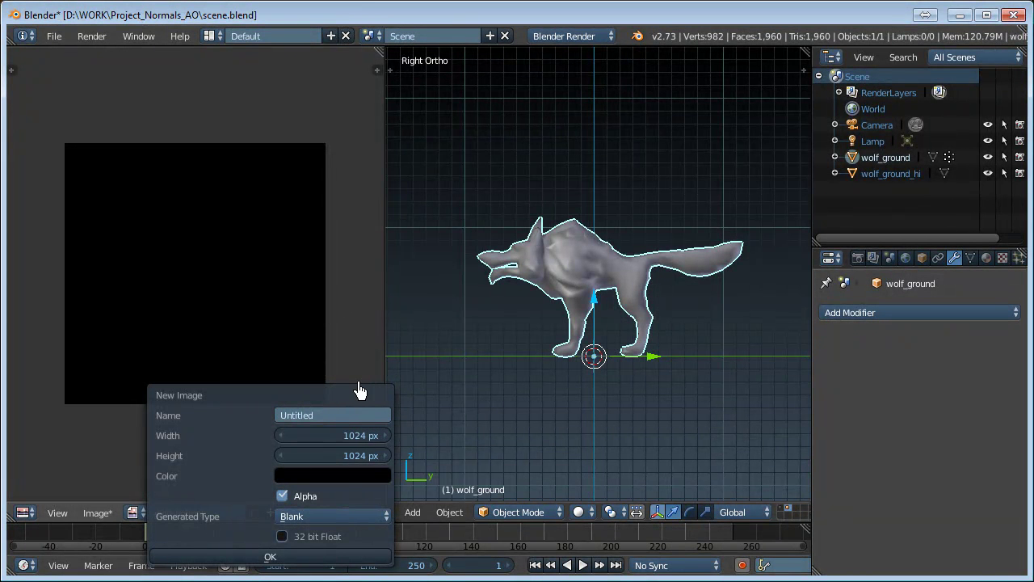
click(324, 267)
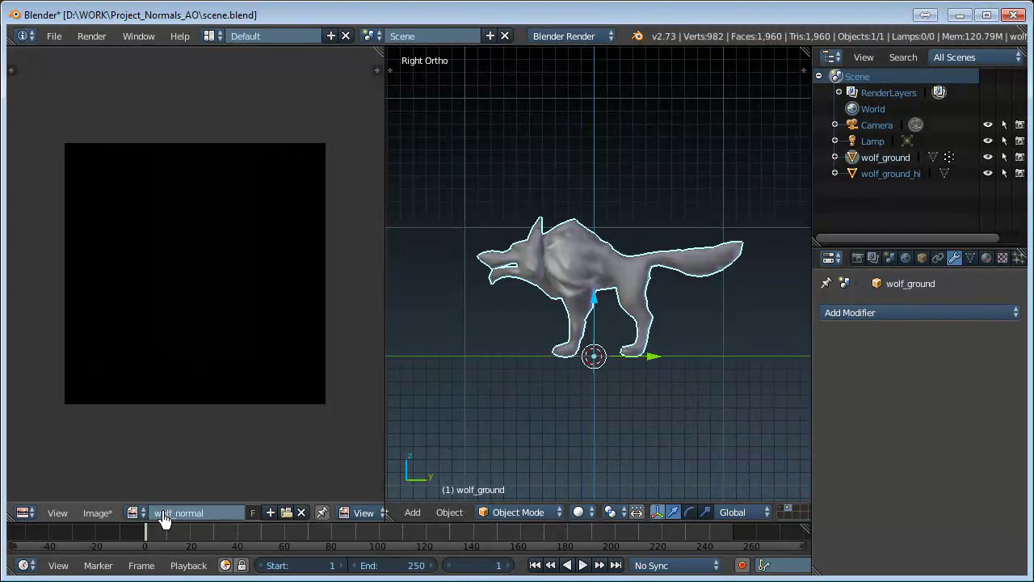
click(135, 516)
click(160, 480)
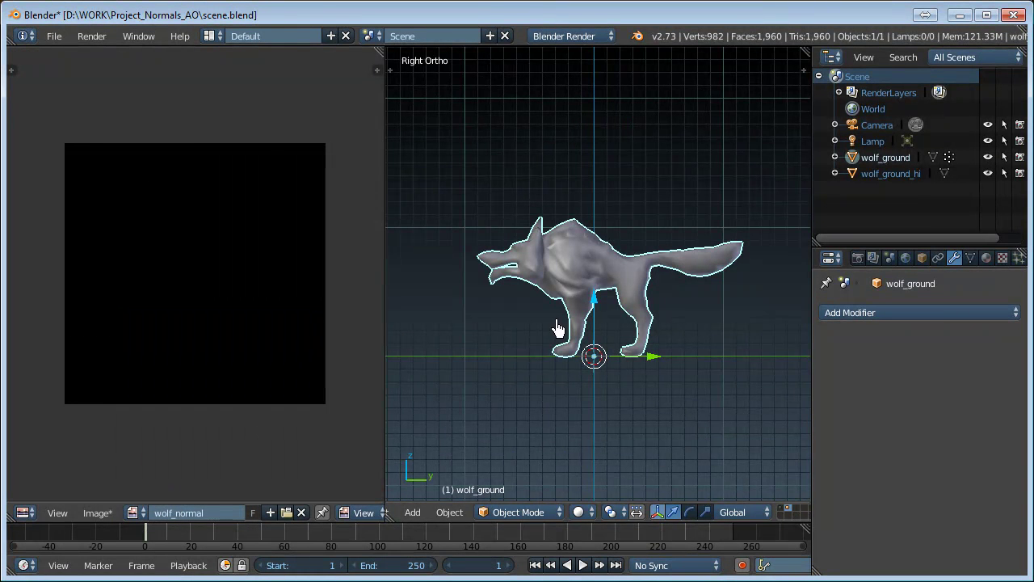
scroll(560, 338, up, 1)
scroll(563, 342, up, 1)
scroll(563, 345, down, 1)
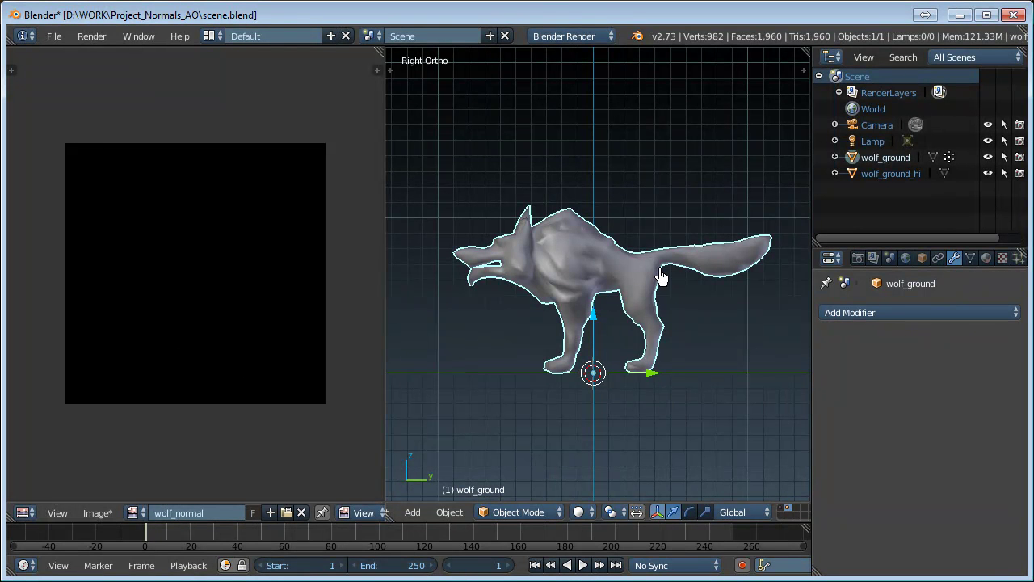
Move the low-poly wolf to the first layer and show that layer
key(m)
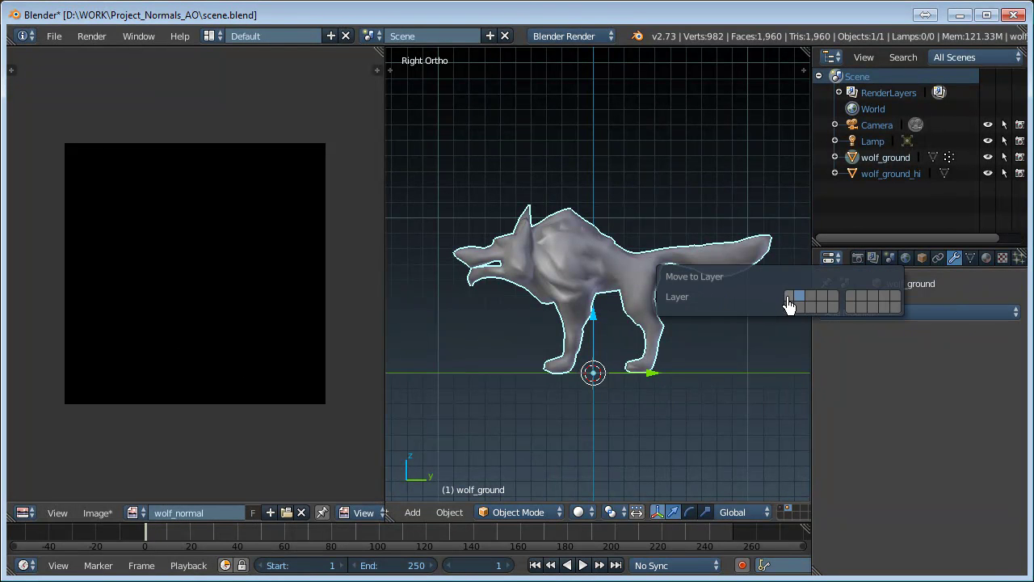
click(790, 299)
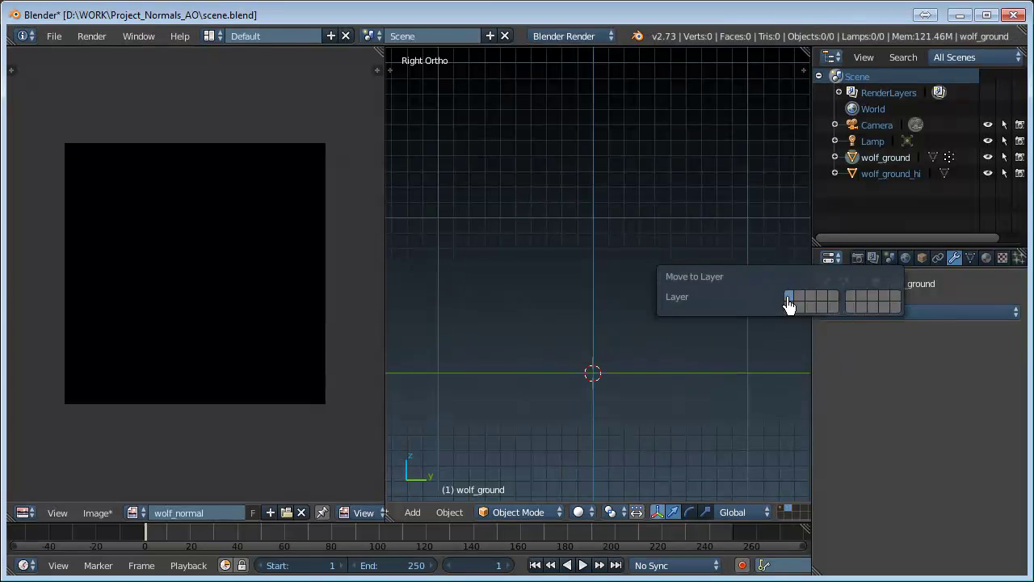
click(783, 512)
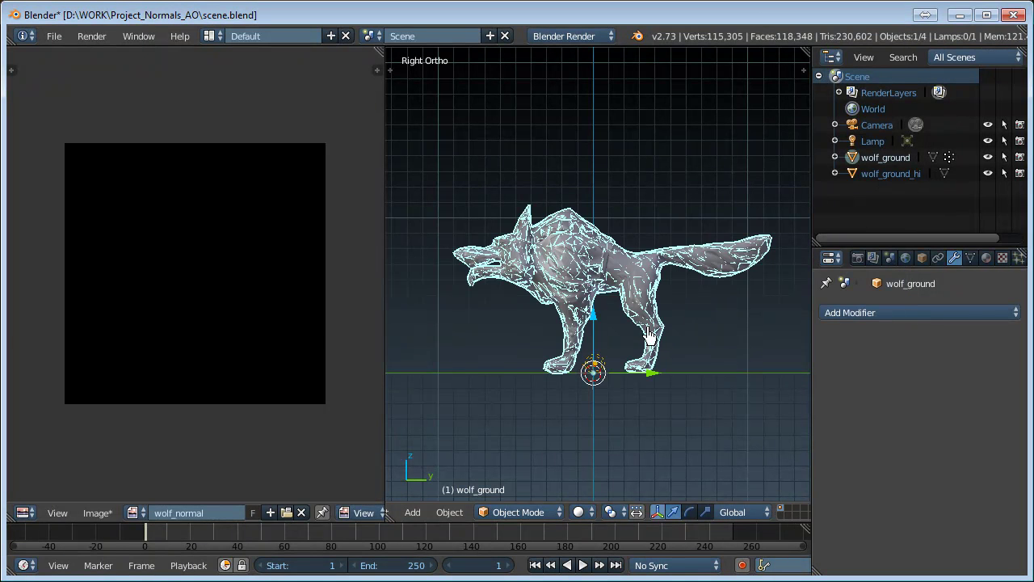
scroll(649, 336, up, 3)
scroll(571, 340, down, 1)
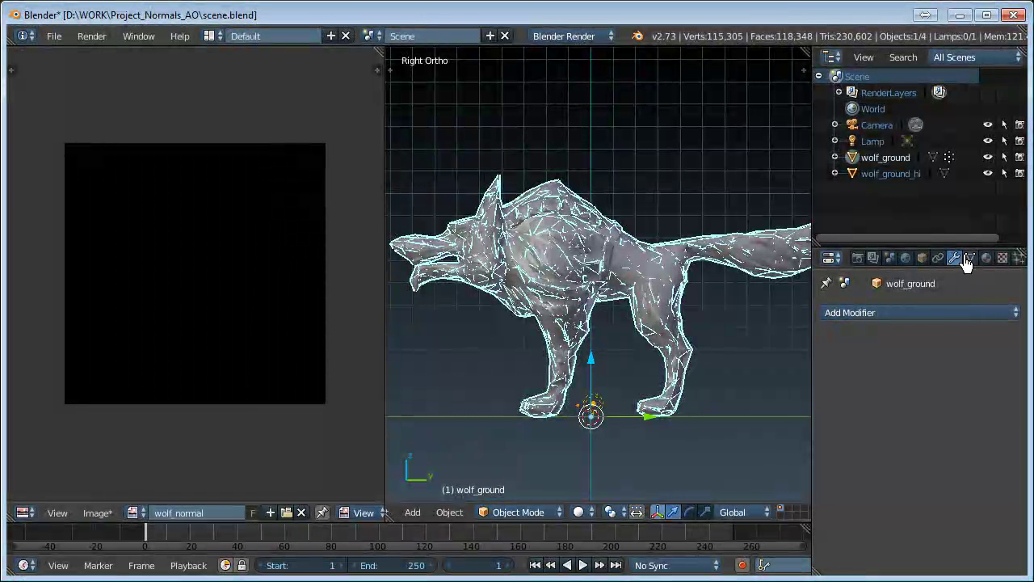
Select wolf_ground_hi in the Outliner
mouse_move(955, 257)
mouse_down()
mouse_move(891, 203)
mouse_move(949, 278)
mouse_move(929, 251)
mouse_up()
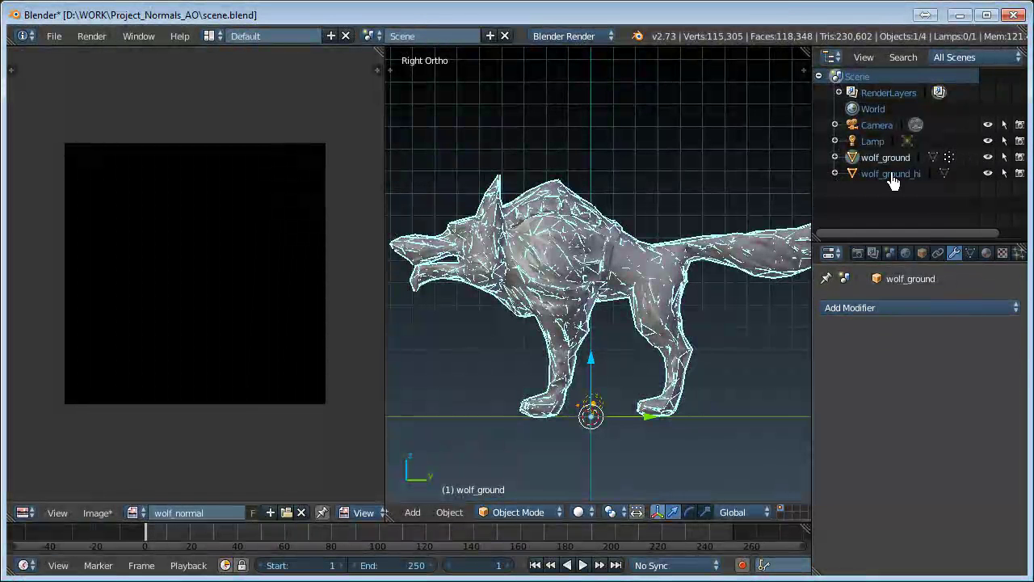
click(889, 174)
click(893, 162)
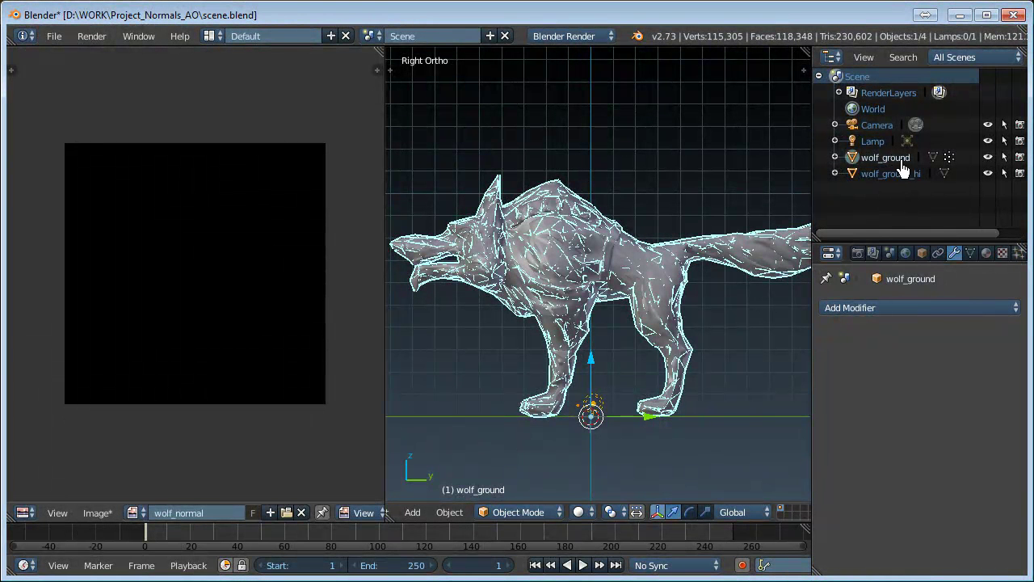
click(891, 177)
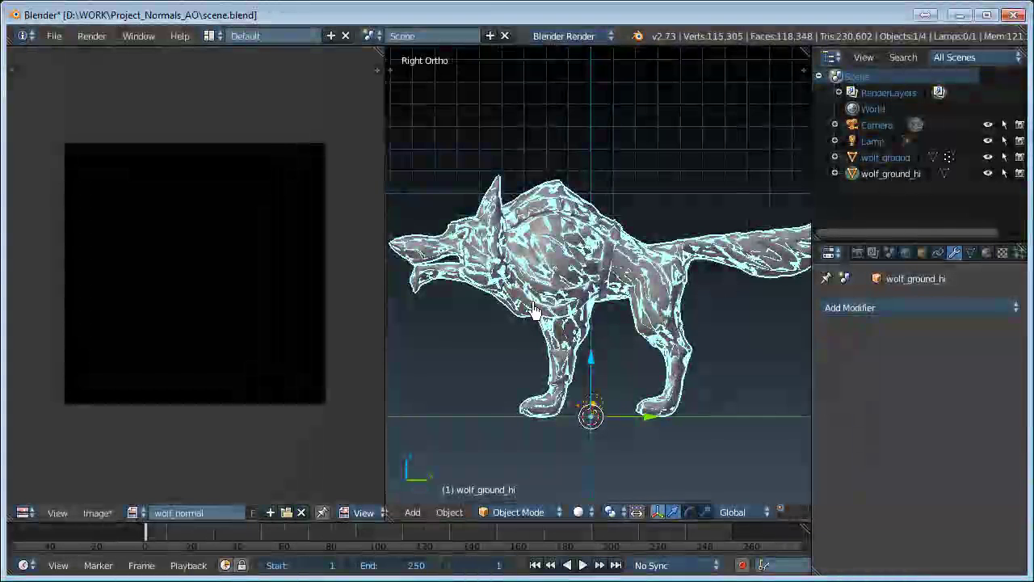
click(889, 159)
click(895, 176)
click(893, 159)
click(893, 174)
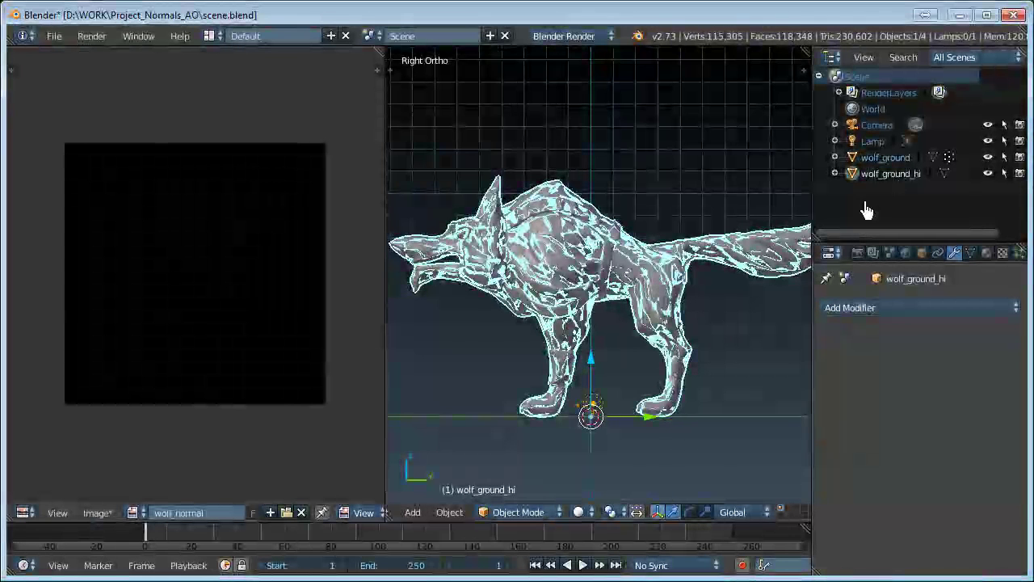
Shift+right-click the low-poly wolf to add wolf_ground as the active object
scroll(627, 368, up, 4)
scroll(628, 340, up, 3)
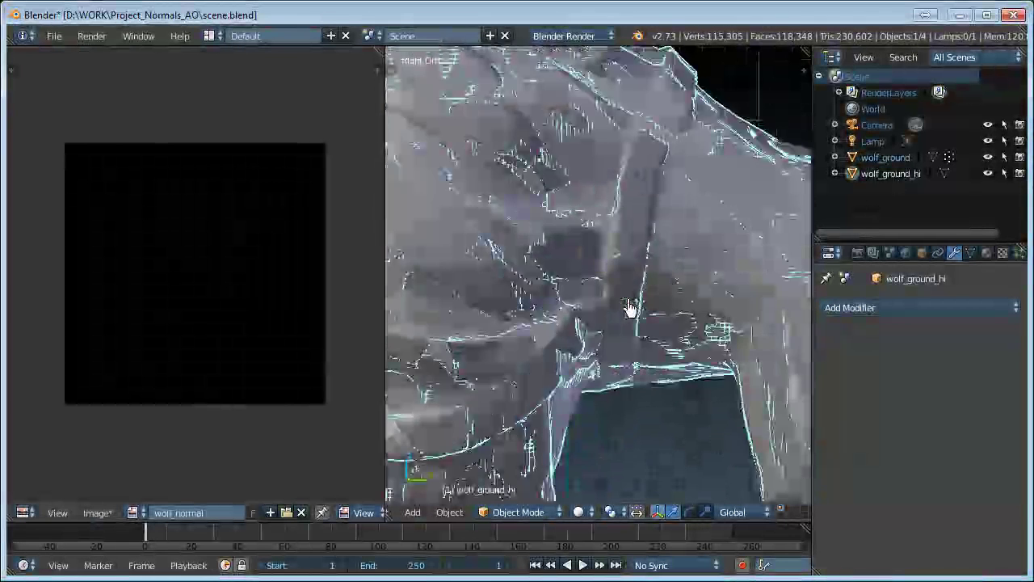
scroll(638, 299, up, 3)
scroll(719, 271, down, 5)
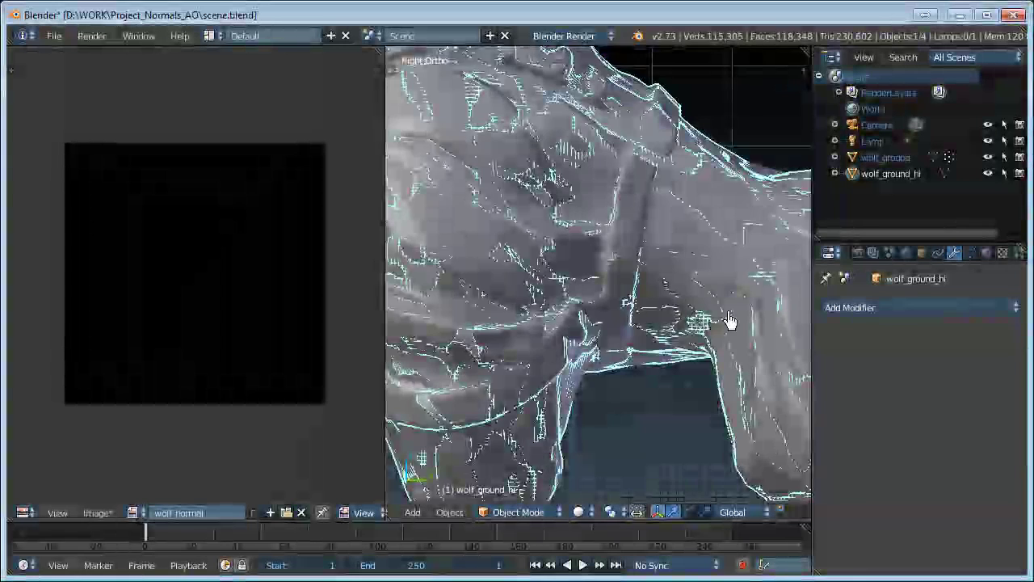
scroll(732, 299, up, 3)
scroll(711, 282, up, 1)
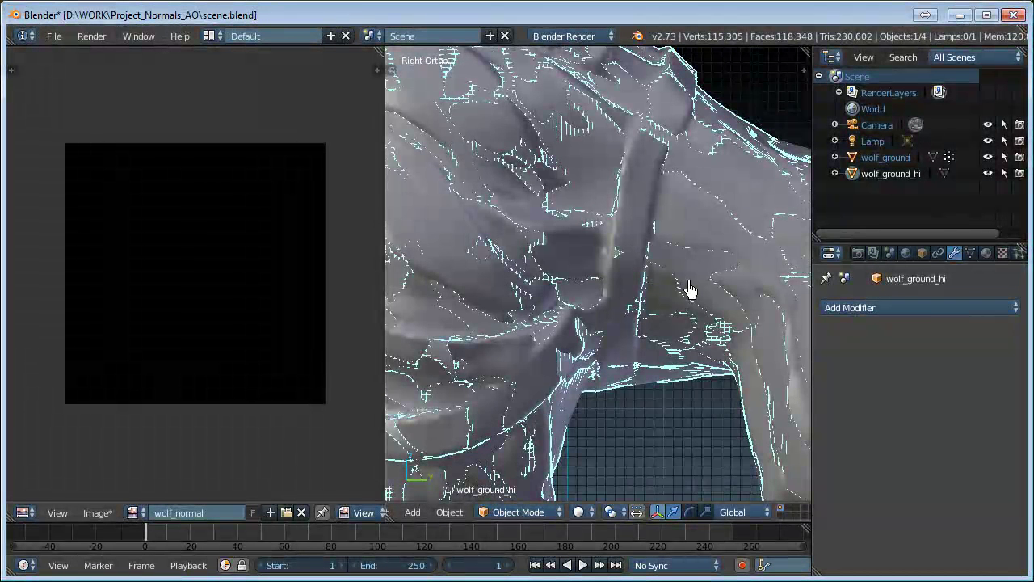
shift+right_click(694, 277)
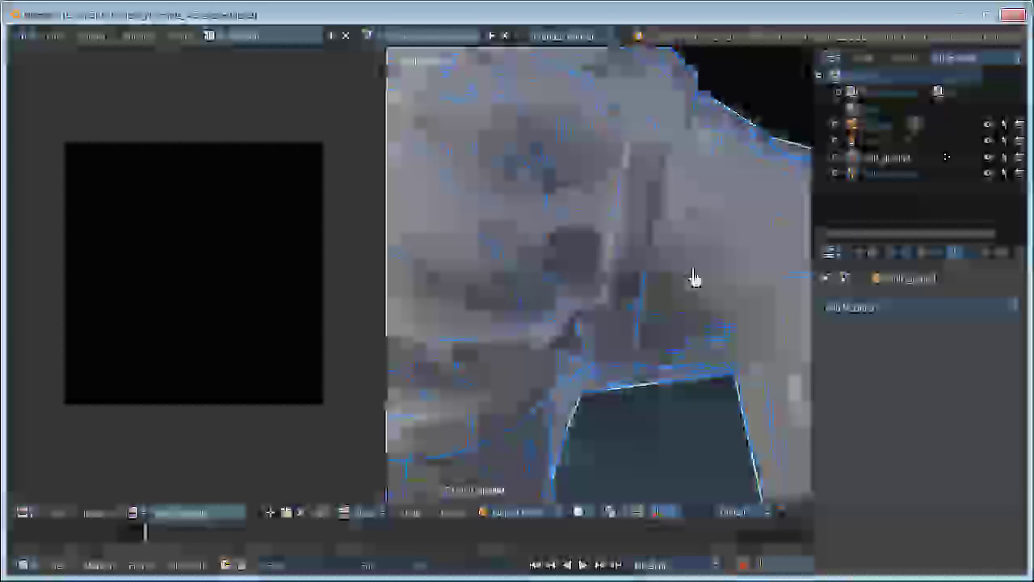
scroll(693, 277, down, 4)
scroll(692, 279, down, 2)
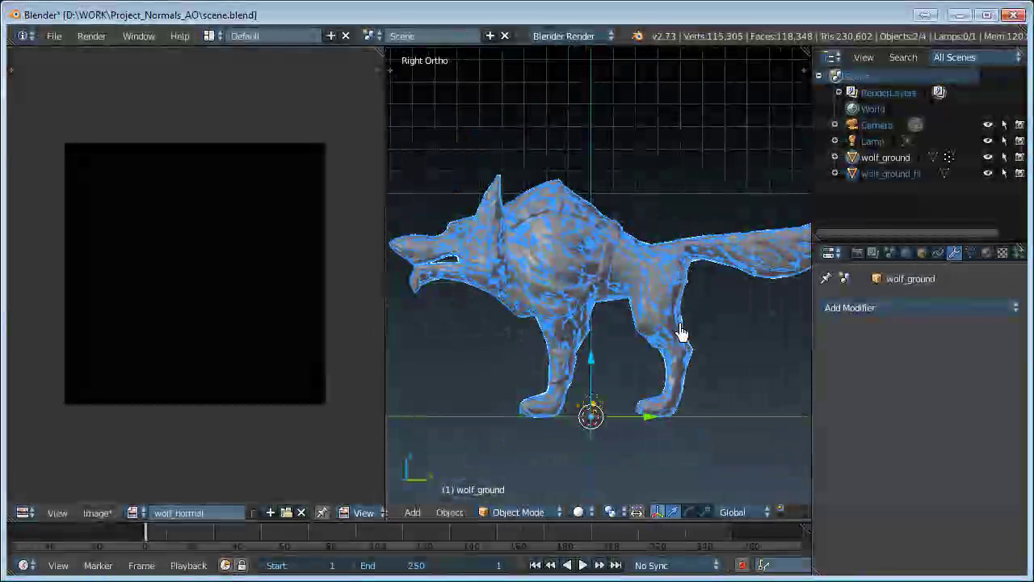
key(shift+z)
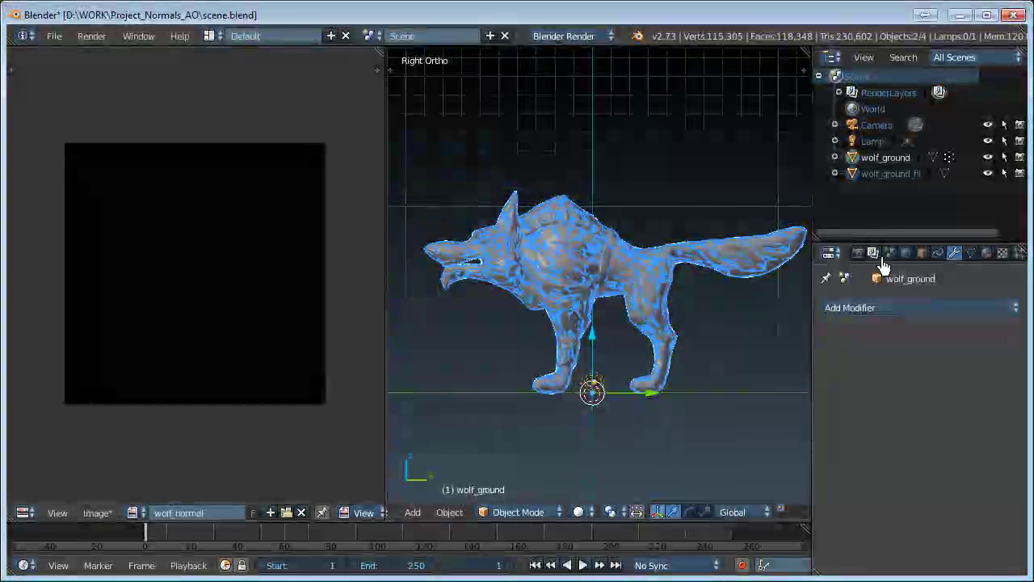
Open the Render settings and expand the Bake panel
click(858, 254)
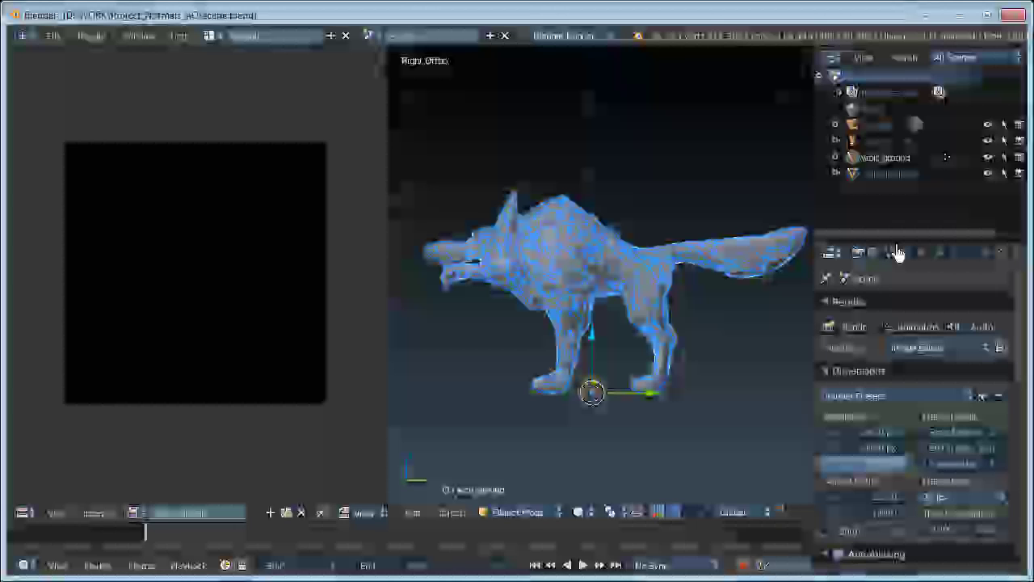
drag(898, 242, 896, 173)
scroll(912, 358, down, 5)
scroll(912, 357, down, 5)
scroll(912, 408, down, 3)
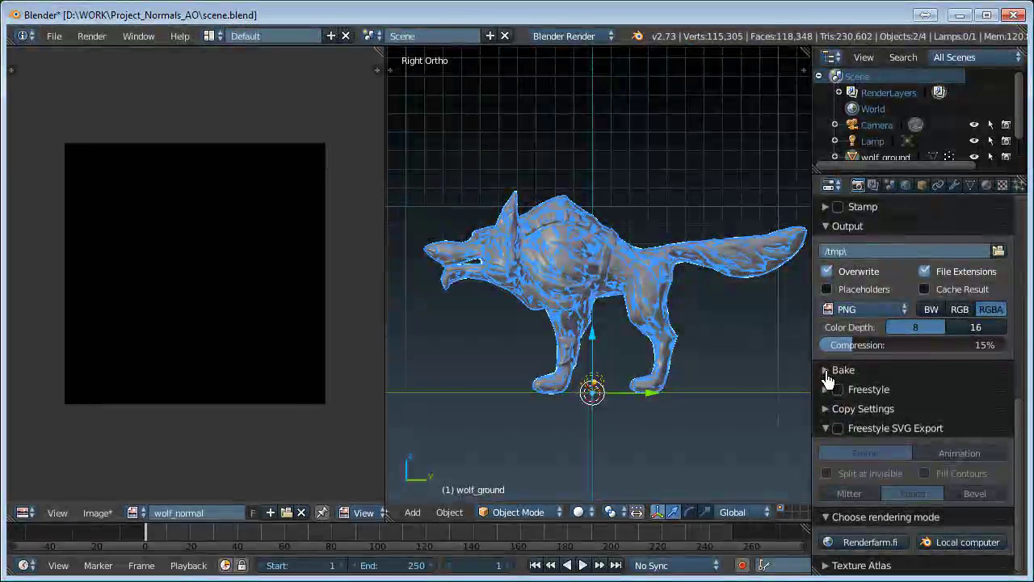
click(826, 372)
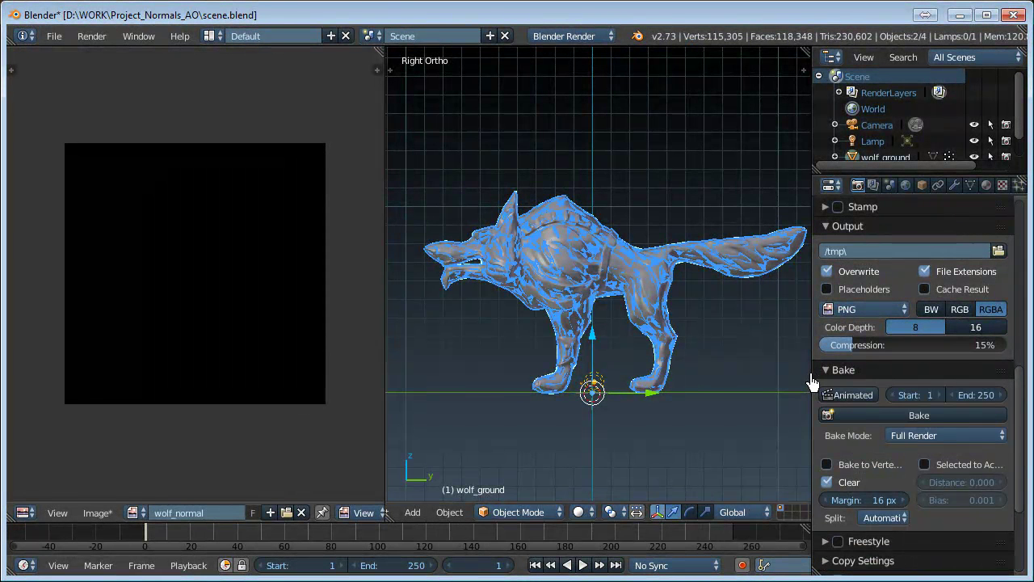
drag(812, 382, 774, 384)
scroll(896, 442, down, 3)
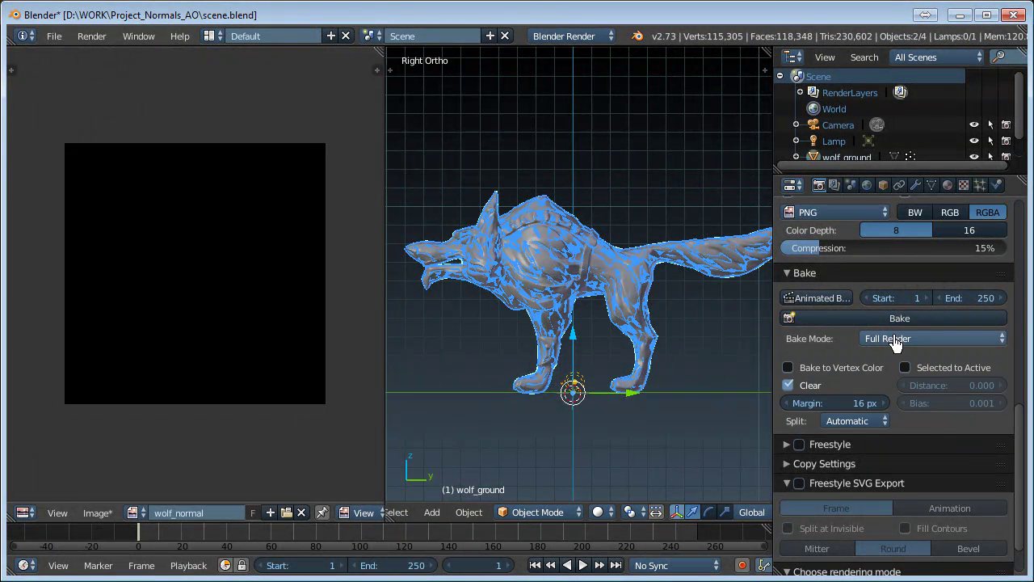
Set Bake Mode to Normals with Tangent normal space
click(893, 340)
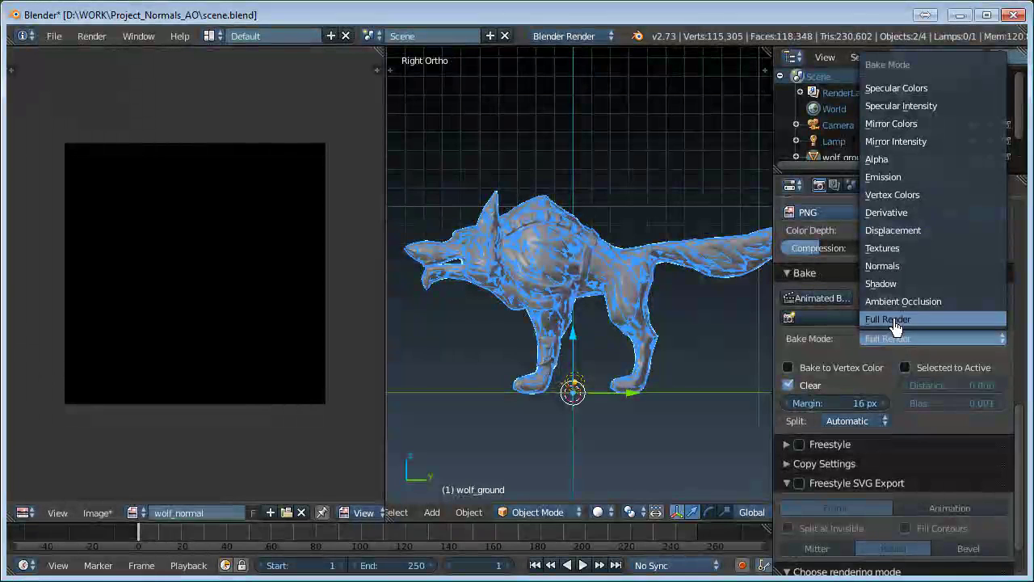
click(897, 266)
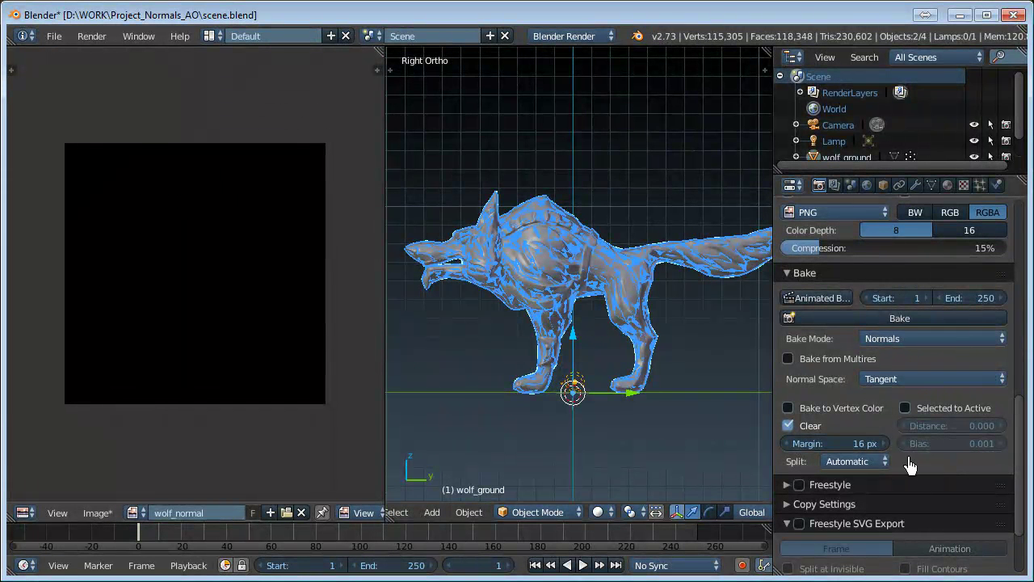
click(897, 382)
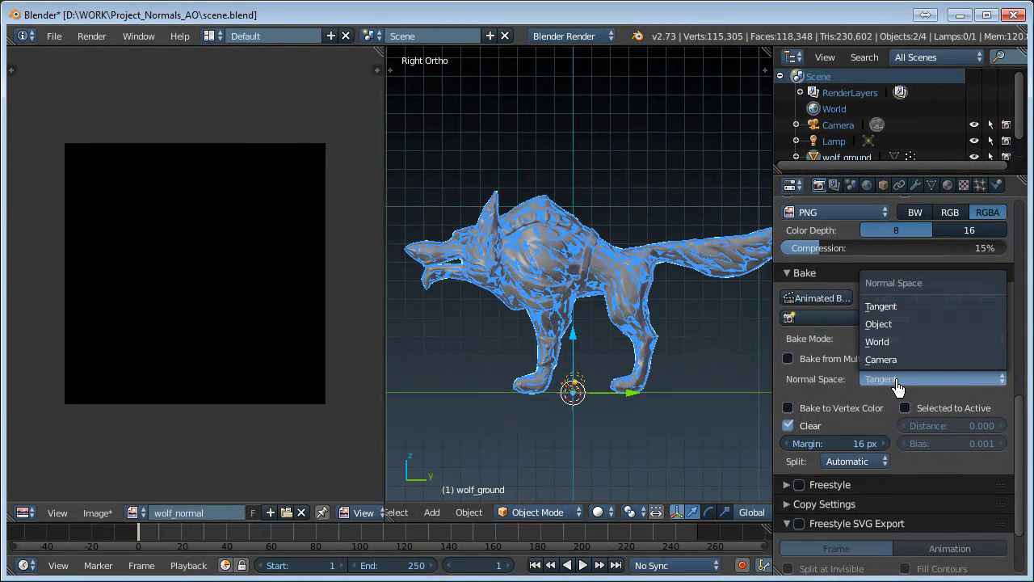
click(897, 381)
click(899, 381)
click(893, 381)
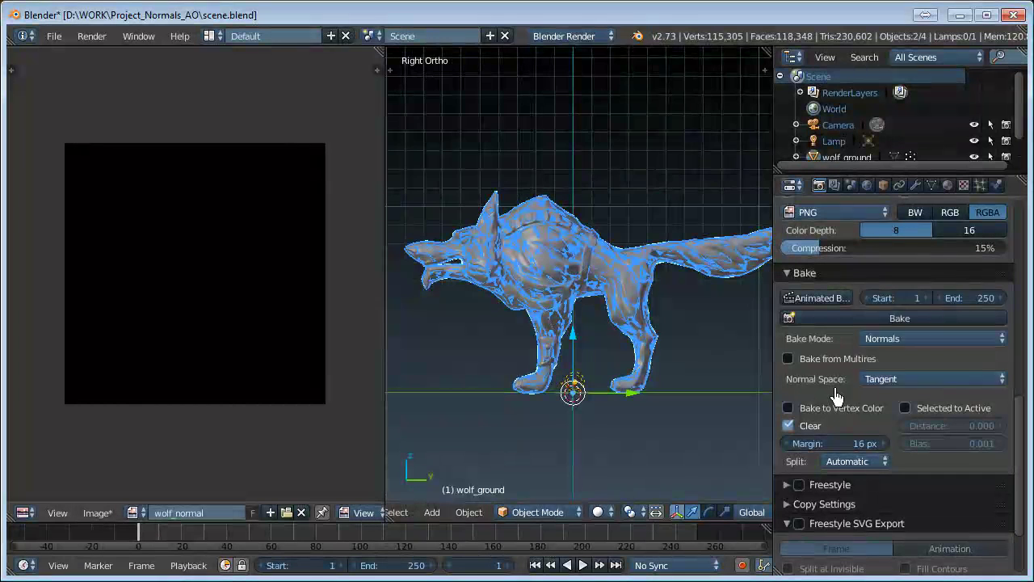
click(888, 388)
click(890, 420)
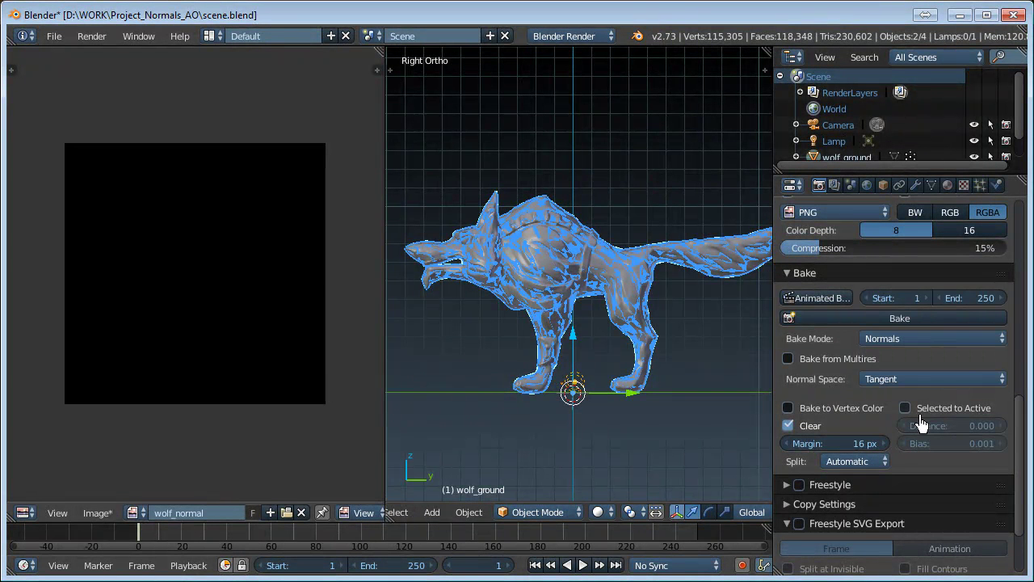
Enable Selected to Active, keeping the 16 px bake margin
click(905, 409)
scroll(577, 315, up, 1)
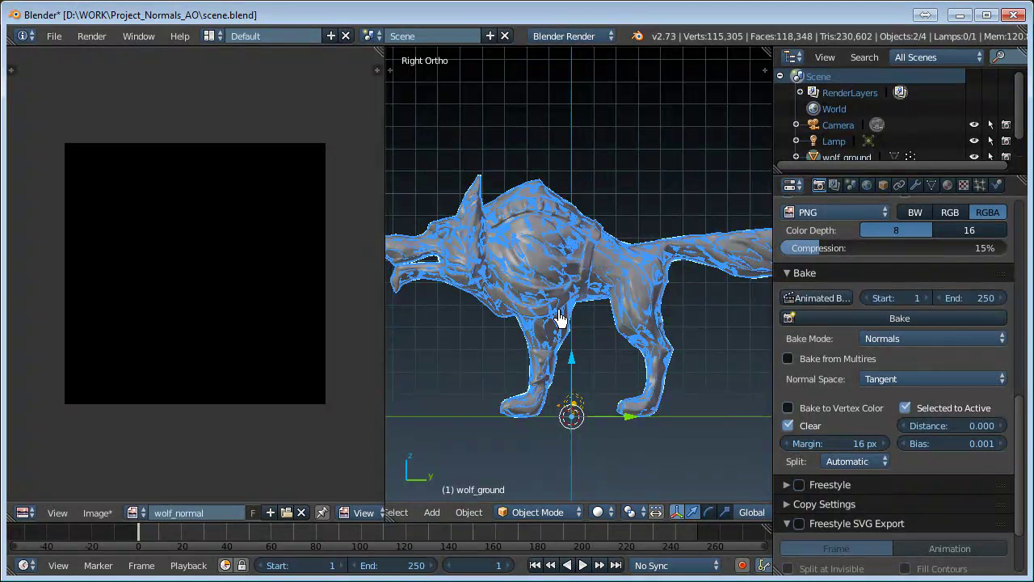
scroll(558, 315, up, 4)
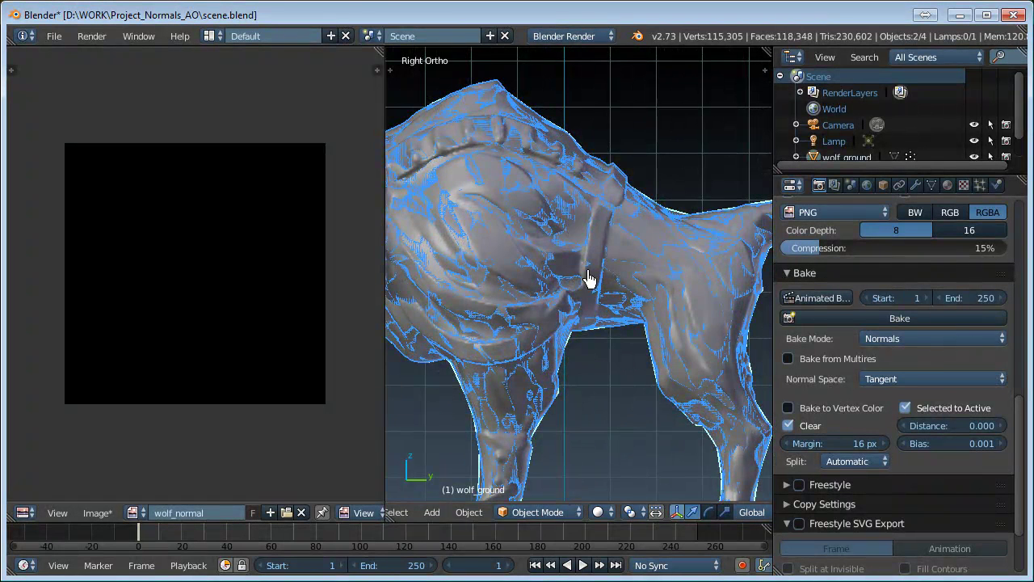
scroll(589, 279, down, 3)
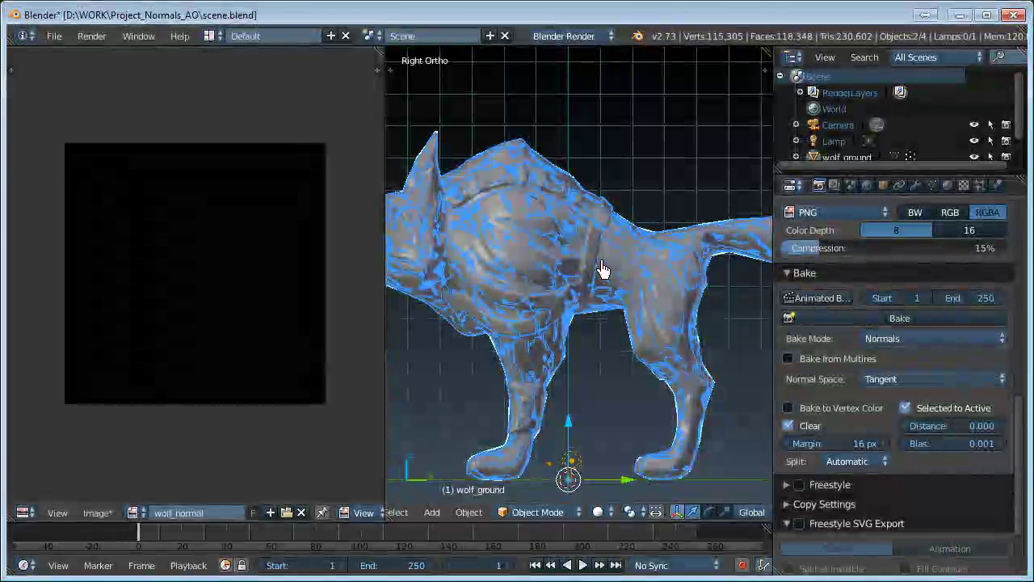
scroll(614, 285, down, 1)
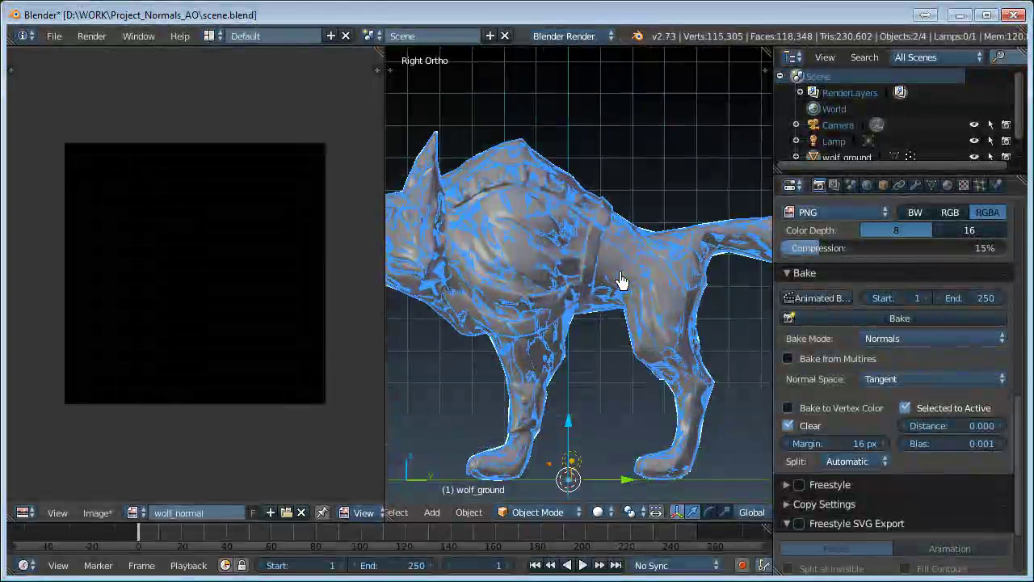
scroll(622, 289, up, 2)
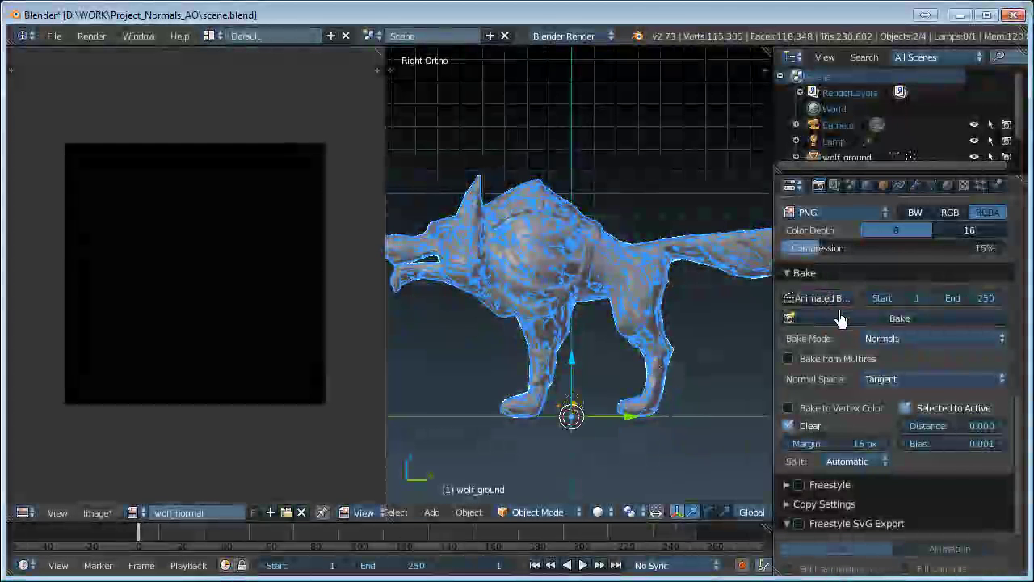
Bake the tangent-space normal map into wolf_normal and inspect the result in the Image Editor
click(842, 322)
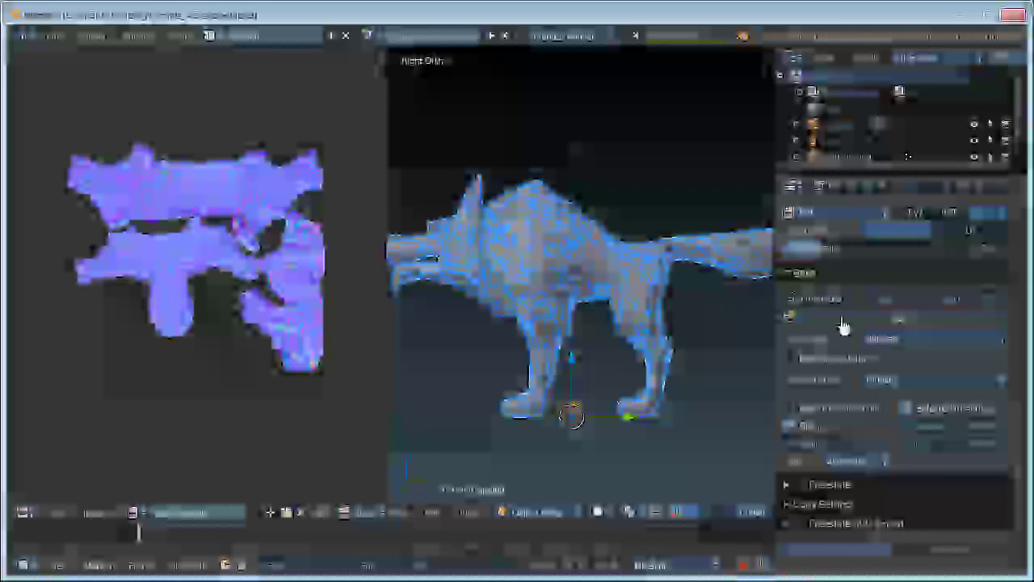
scroll(242, 234, up, 3)
scroll(242, 235, down, 1)
scroll(180, 139, up, 2)
scroll(199, 173, down, 3)
scroll(150, 151, up, 4)
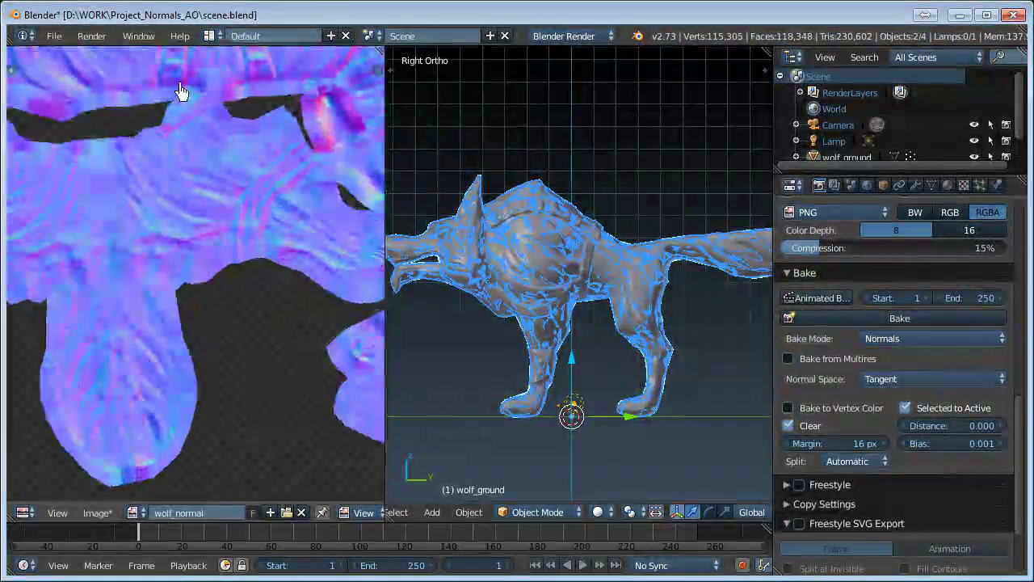
scroll(154, 145, down, 4)
scroll(99, 270, up, 1)
scroll(88, 270, up, 2)
scroll(142, 357, up, 3)
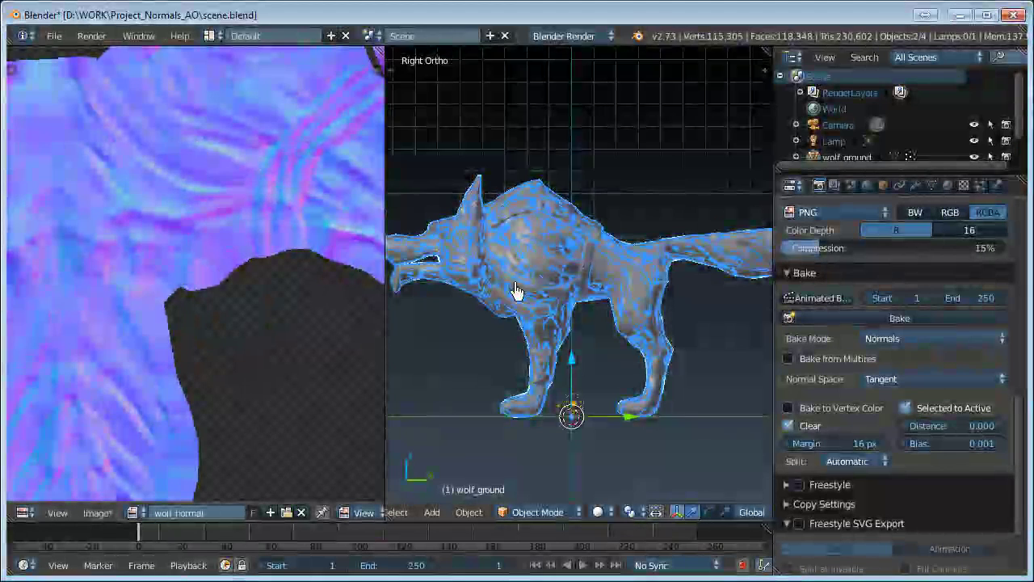
scroll(509, 259, up, 5)
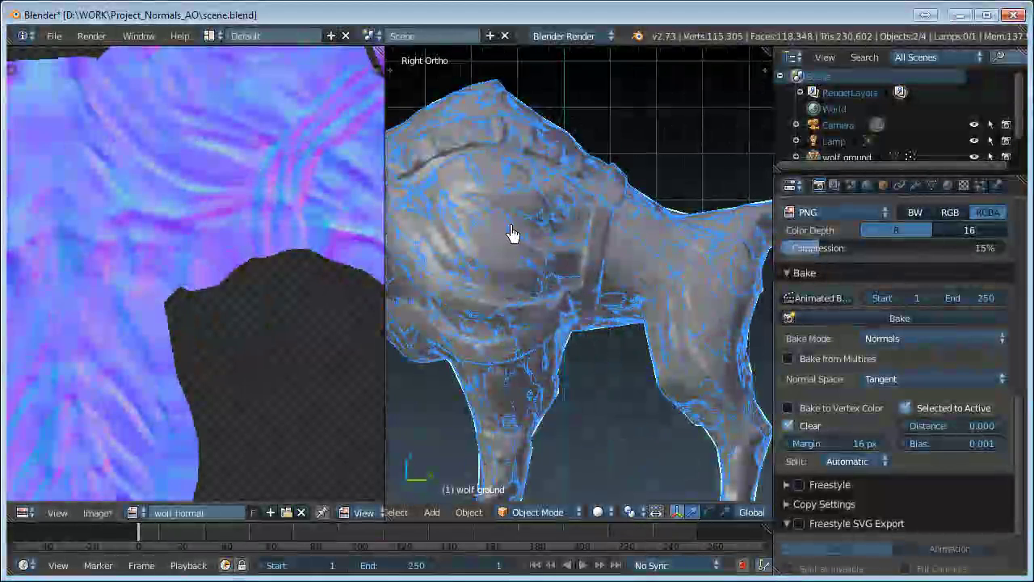
scroll(468, 214, down, 4)
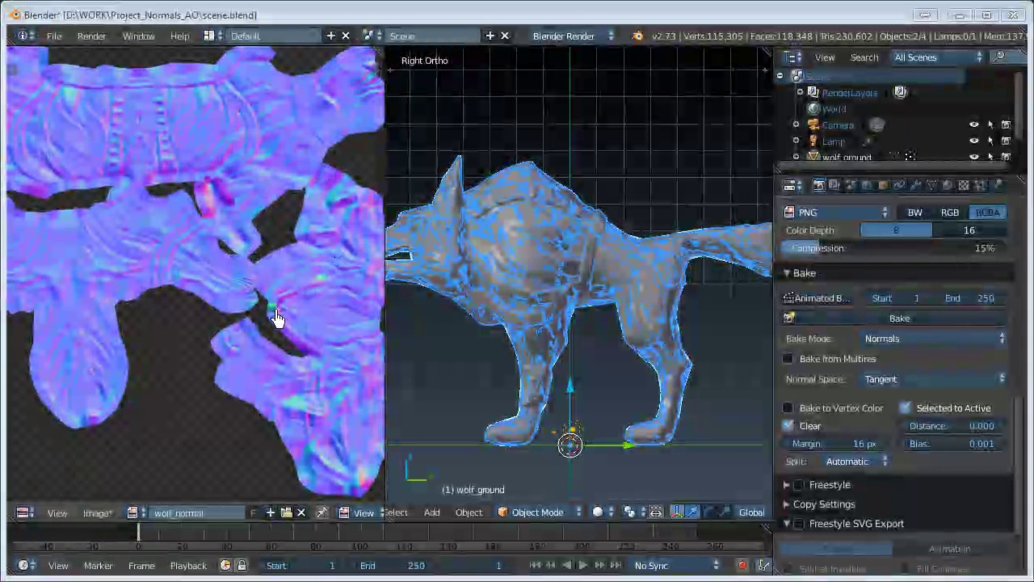
scroll(238, 243, down, 4)
scroll(185, 215, up, 3)
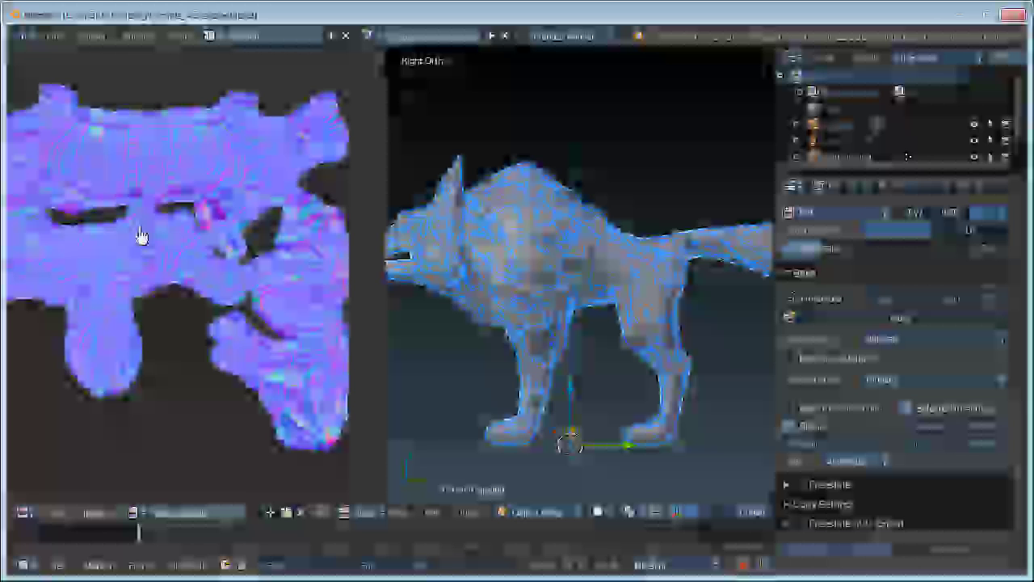
click(97, 514)
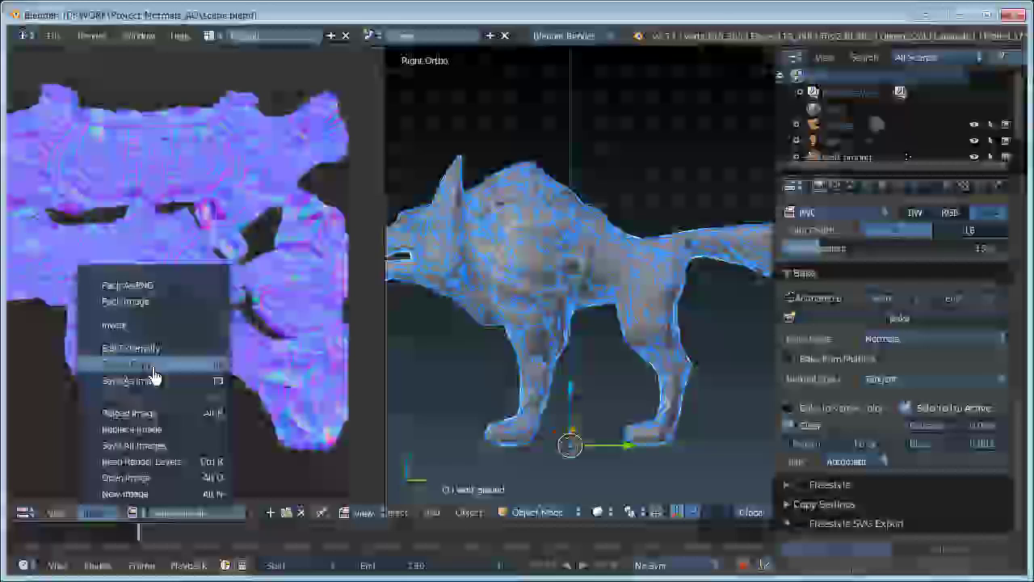
Open the save file browser for the baked normal map, then cancel without saving
click(152, 371)
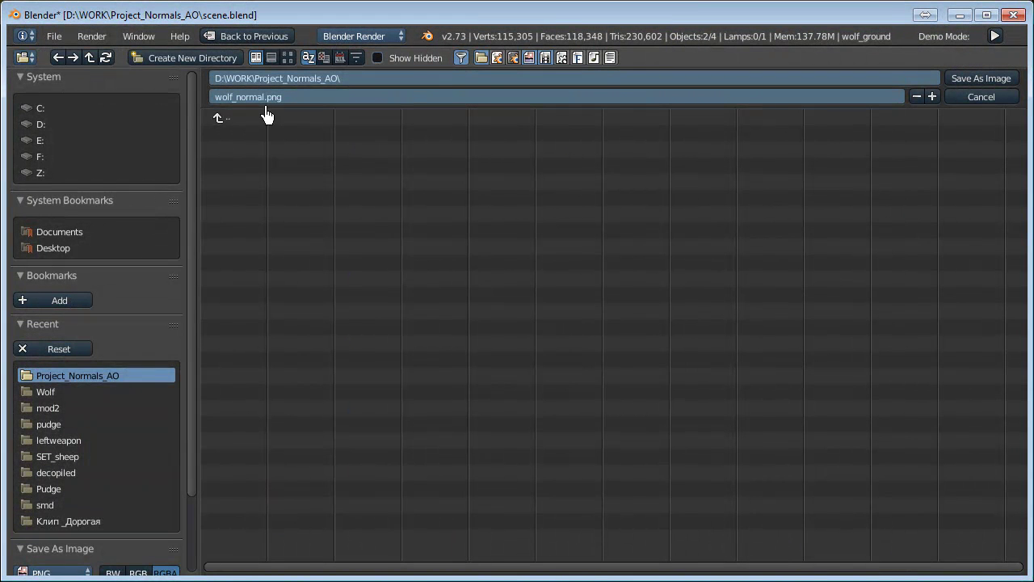
scroll(81, 537, down, 3)
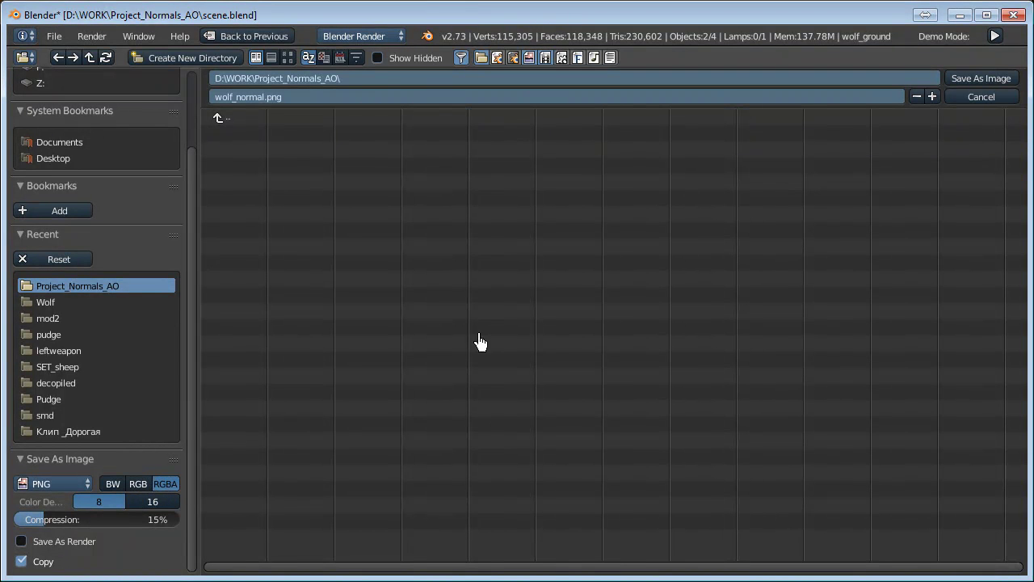
click(978, 96)
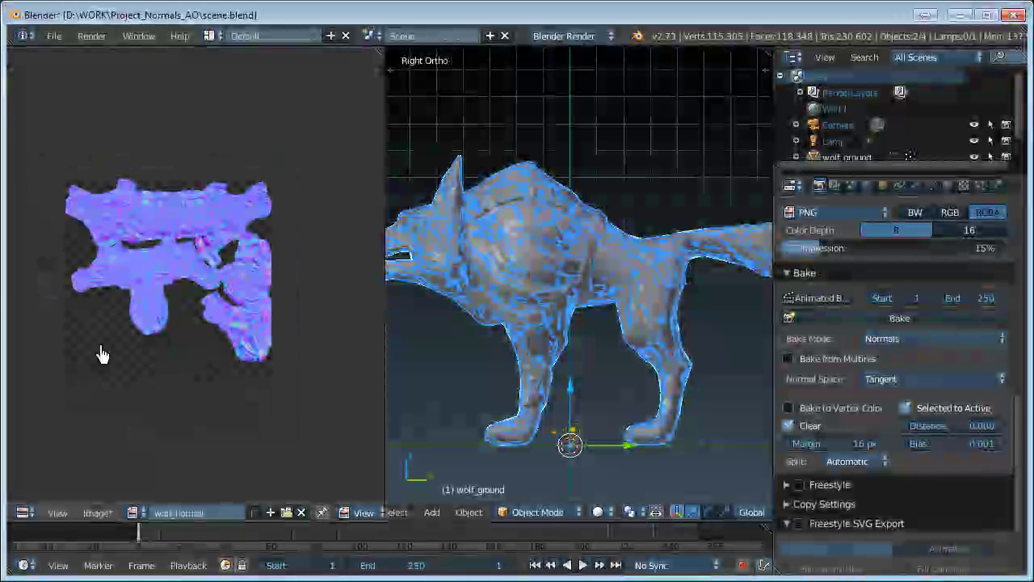
scroll(141, 384, up, 2)
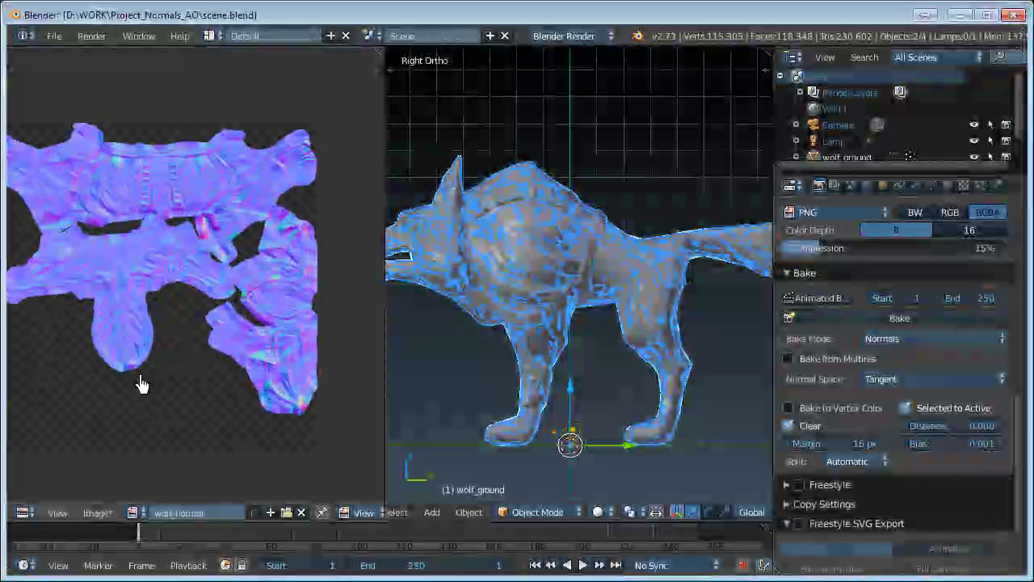
scroll(130, 359, down, 1)
scroll(92, 323, up, 1)
click(132, 513)
click(98, 514)
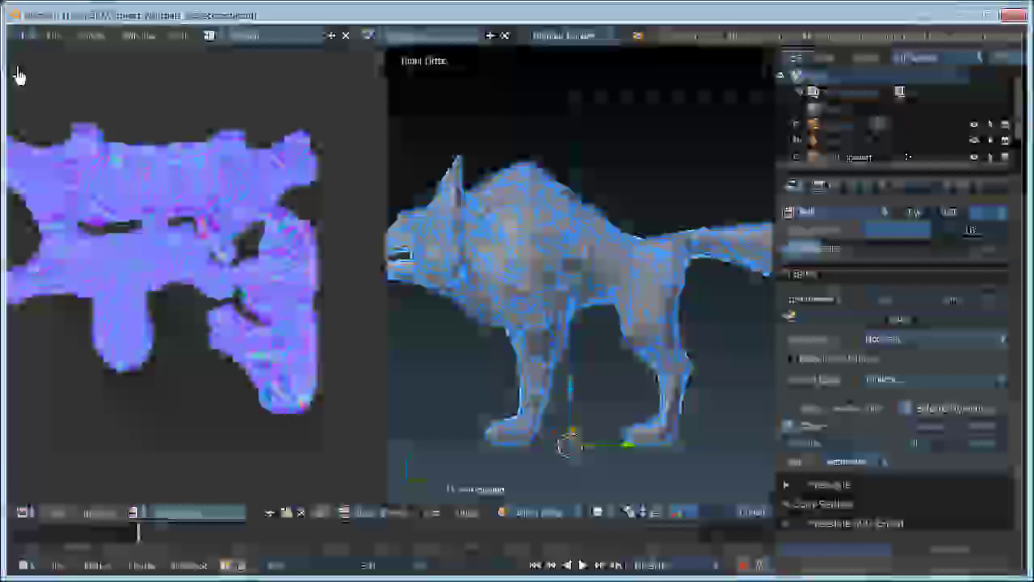
key(t)
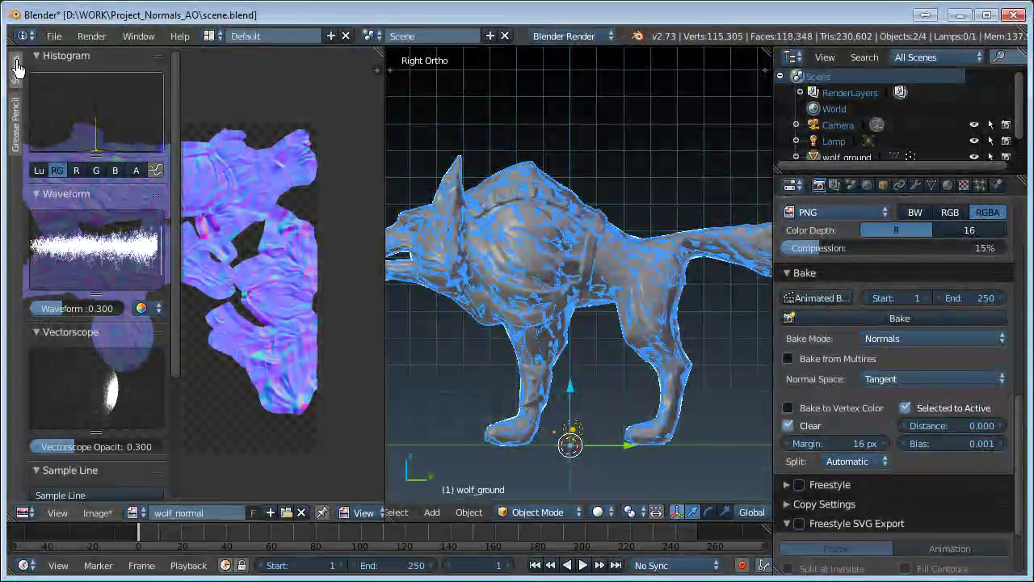
key(t)
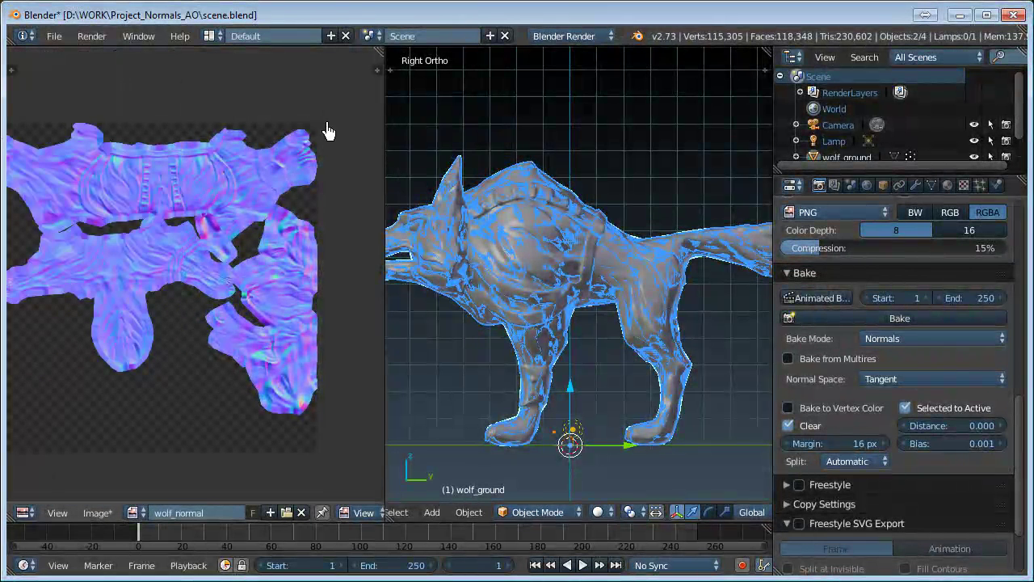
ctrl+scroll(314, 524, down, 4)
ctrl+scroll(213, 525, down, 2)
ctrl+scroll(234, 522, up, 2)
ctrl+scroll(171, 518, up, 4)
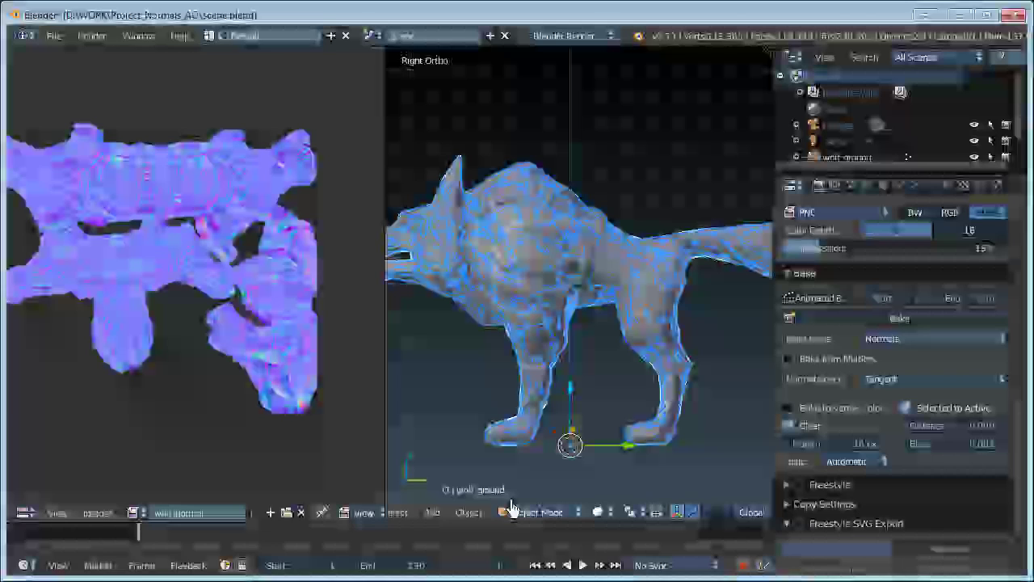
ctrl+scroll(518, 517, up, 3)
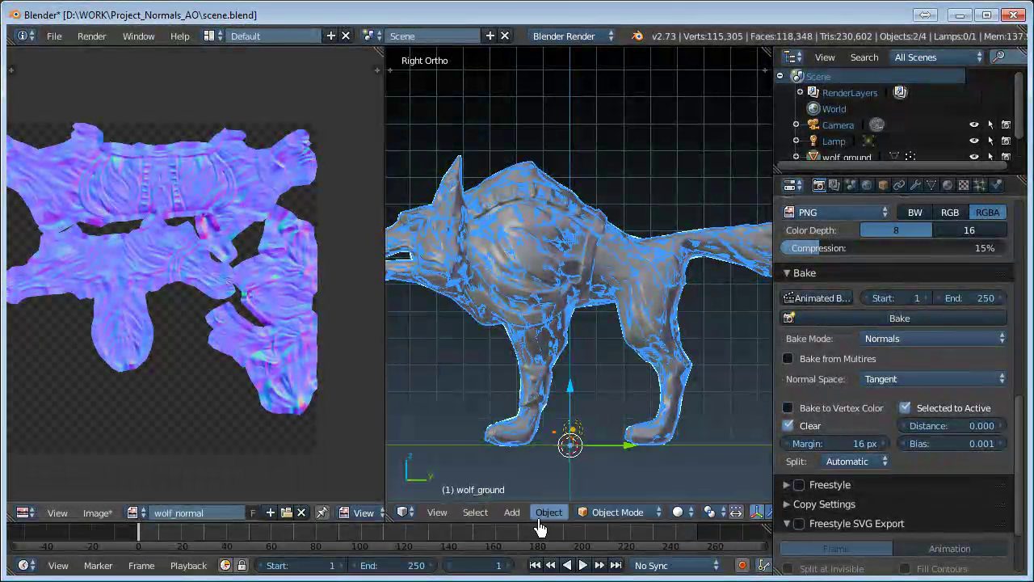
Switch the wolf into Texture Paint mode
click(648, 517)
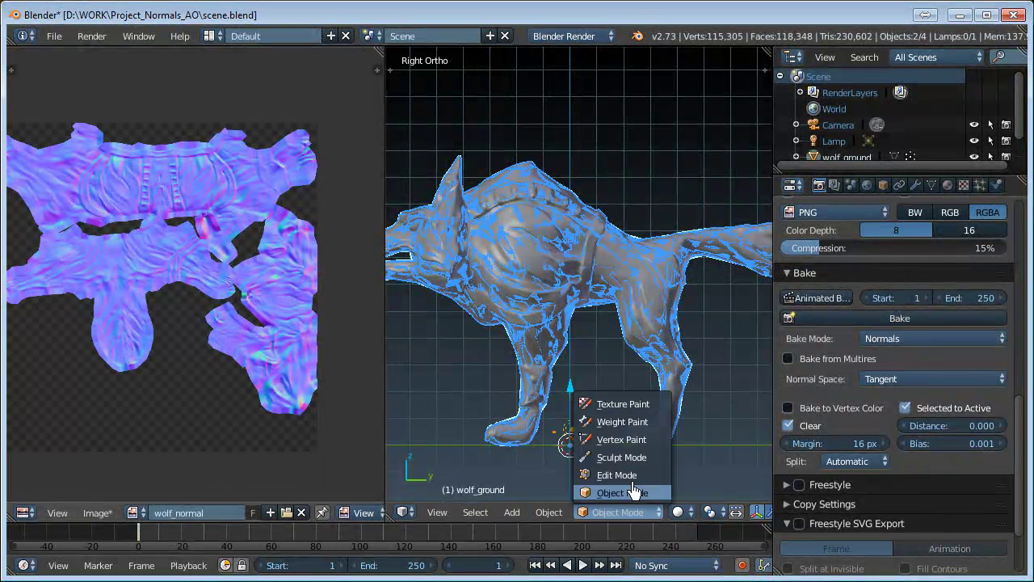
click(638, 404)
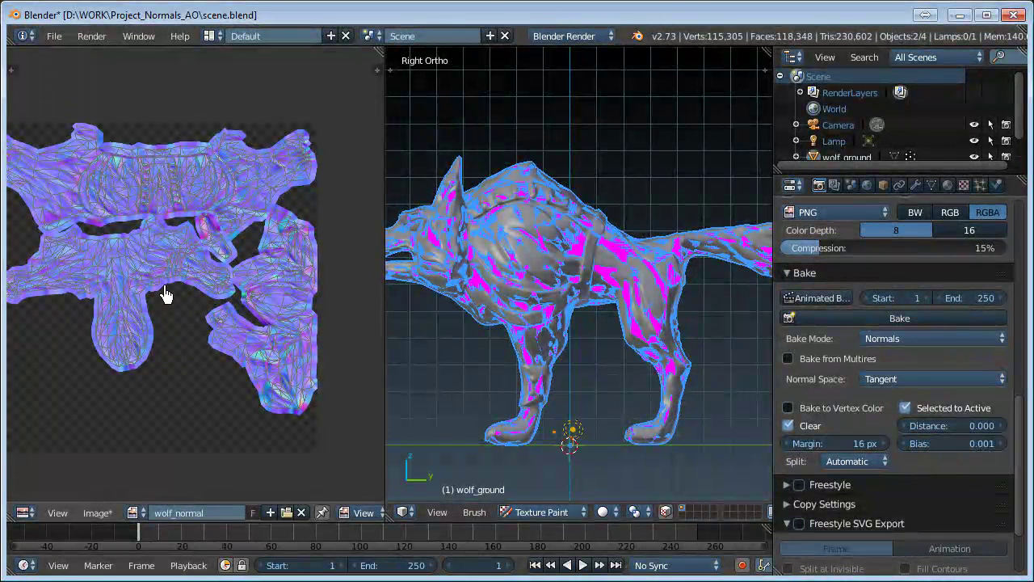
scroll(288, 513, down, 5)
scroll(186, 495, up, 5)
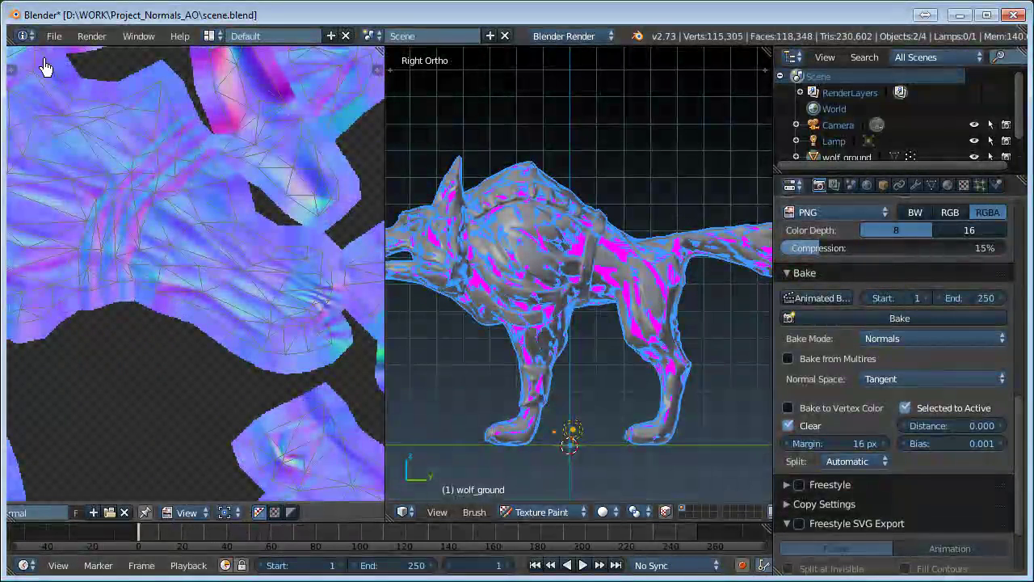
Toggle the image editor's tool shelf and properties sidebar to look through their panels
click(11, 70)
scroll(154, 291, down, 5)
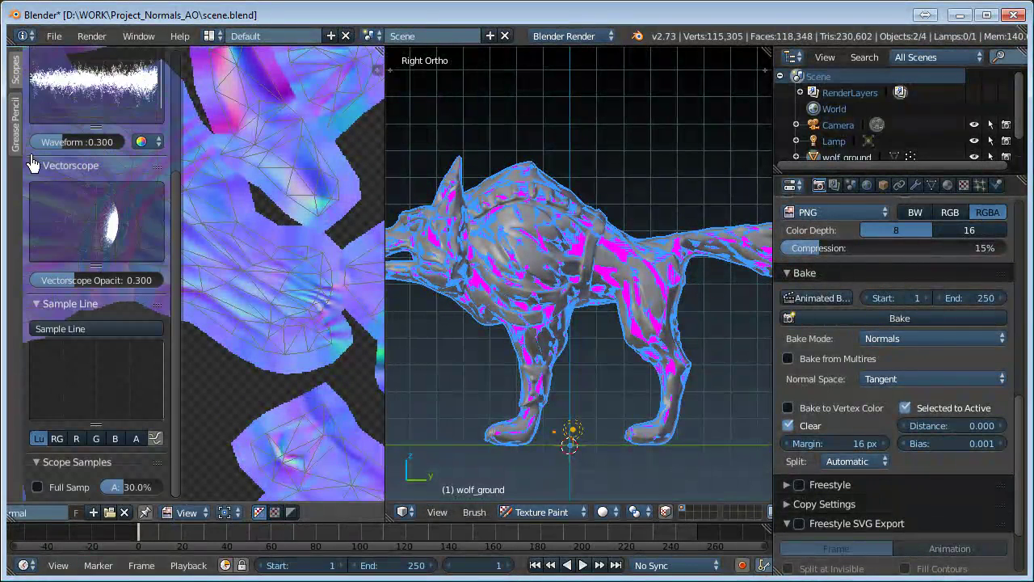
click(12, 117)
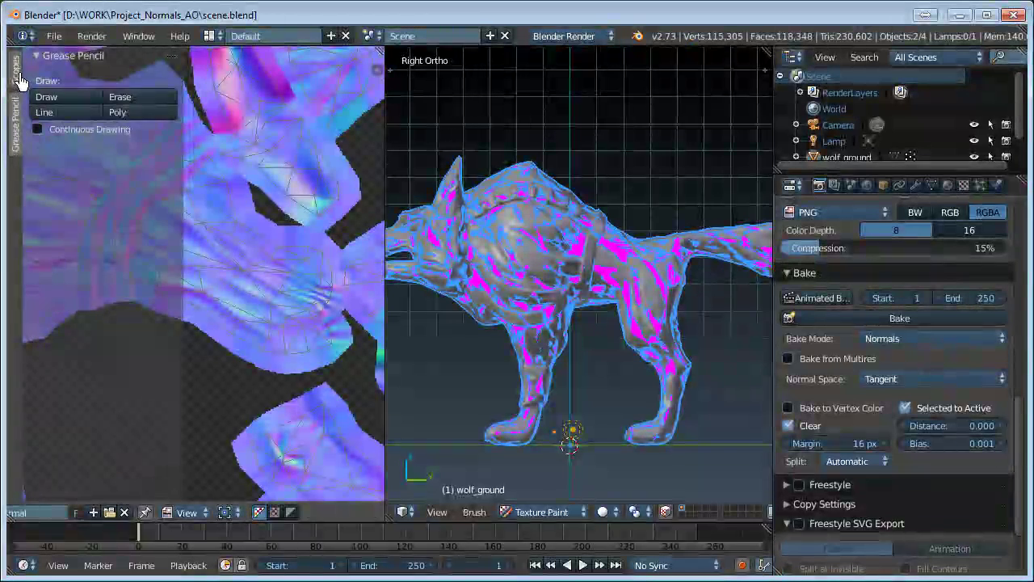
click(18, 73)
key(t)
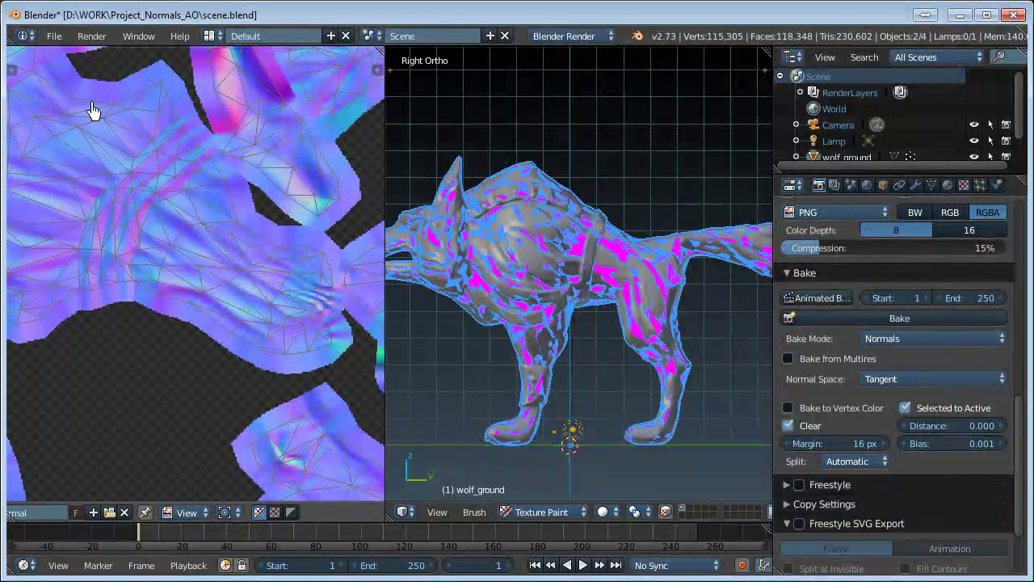
key(n)
scroll(330, 231, down, 2)
scroll(335, 207, up, 2)
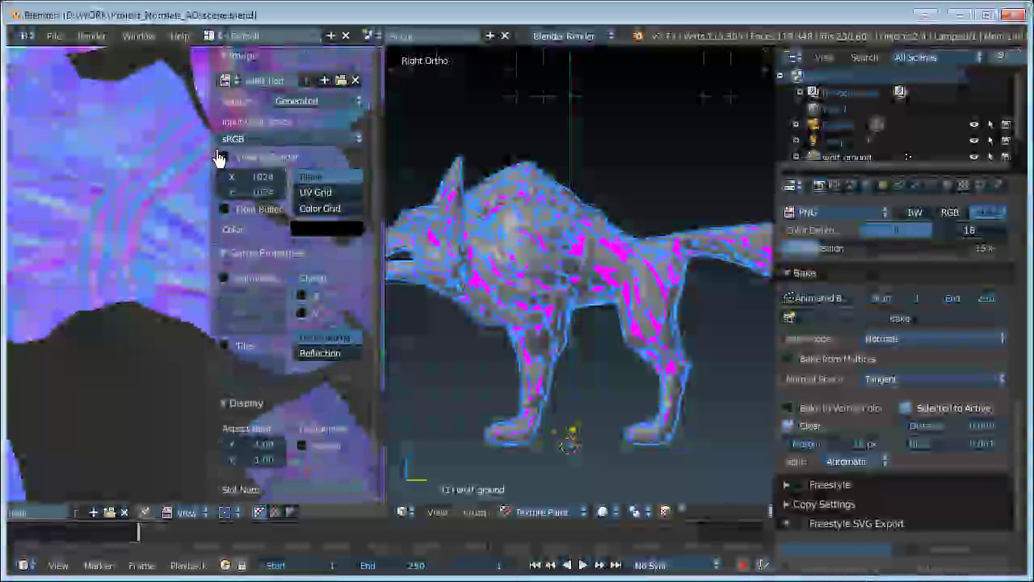
key(n)
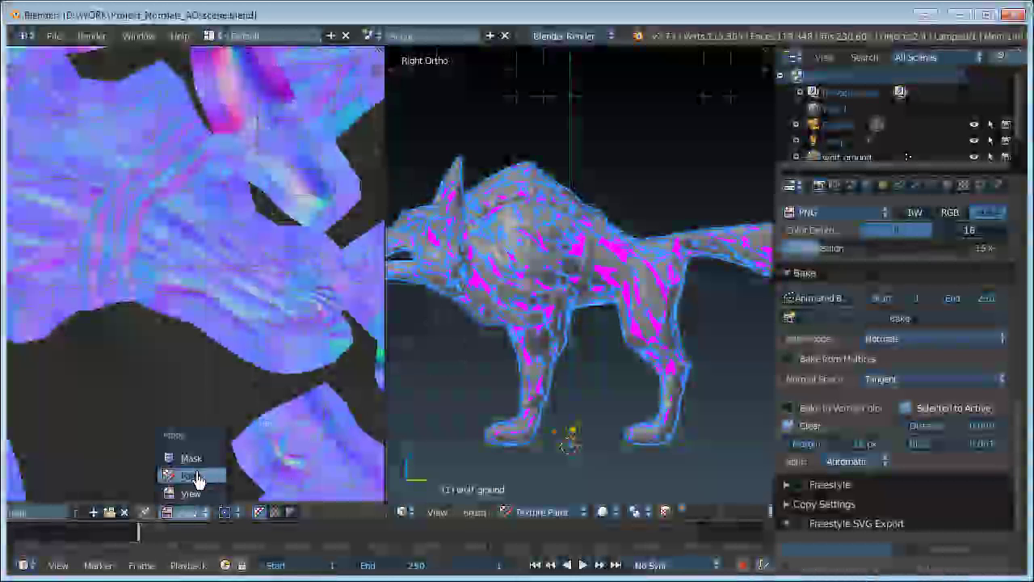
Set the image editor to Paint, paint a test stroke on the normal map, then undo it
click(194, 483)
scroll(248, 300, down, 3)
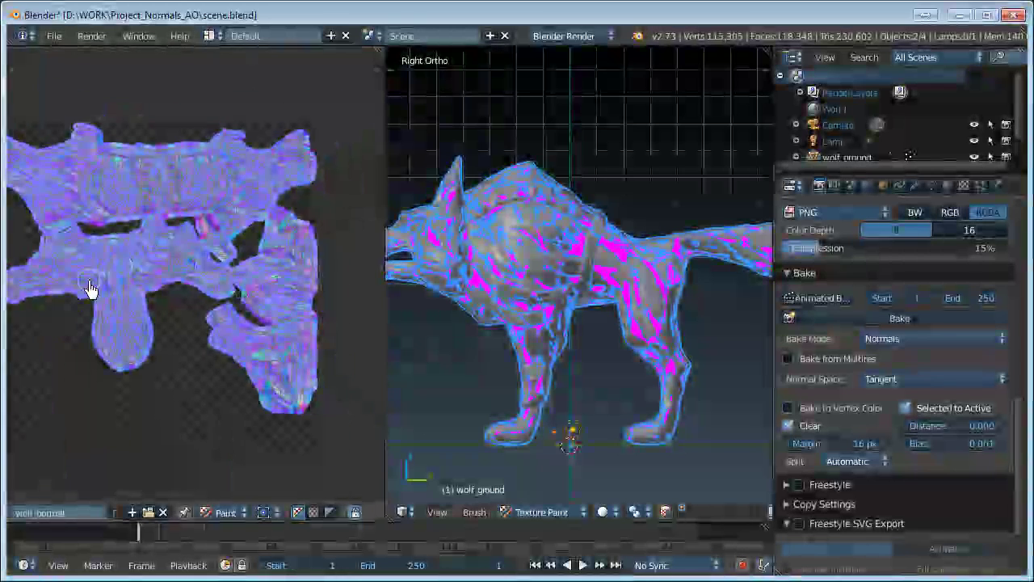
scroll(104, 225, up, 4)
mouse_move(103, 225)
mouse_down()
mouse_move(197, 242)
mouse_move(81, 197)
mouse_move(243, 252)
mouse_up()
key(ctrl+z)
key(ctrl+z)
key(ctrl+z)
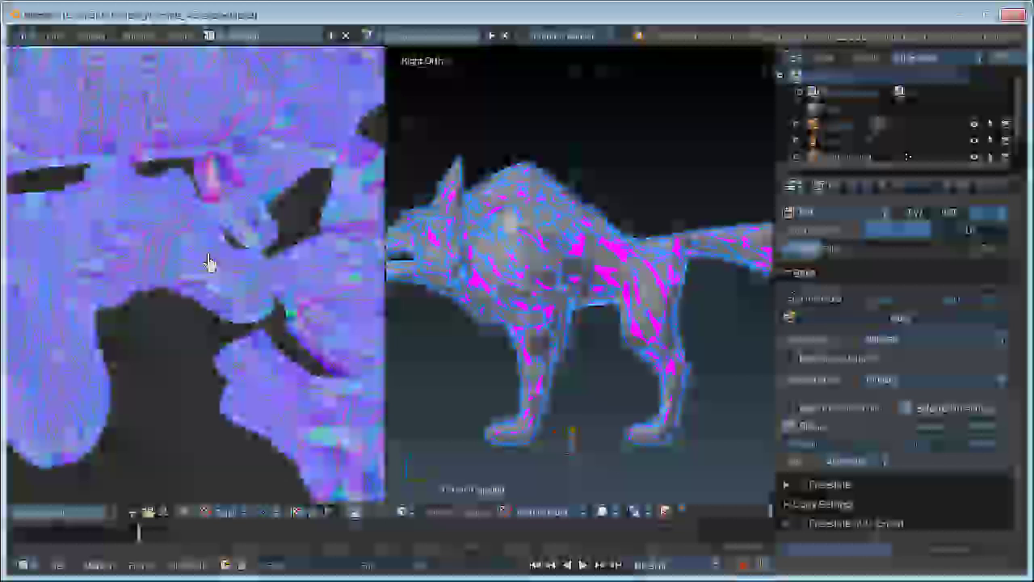
Browse the File and Image menus for the image save commands
scroll(219, 242, down, 3)
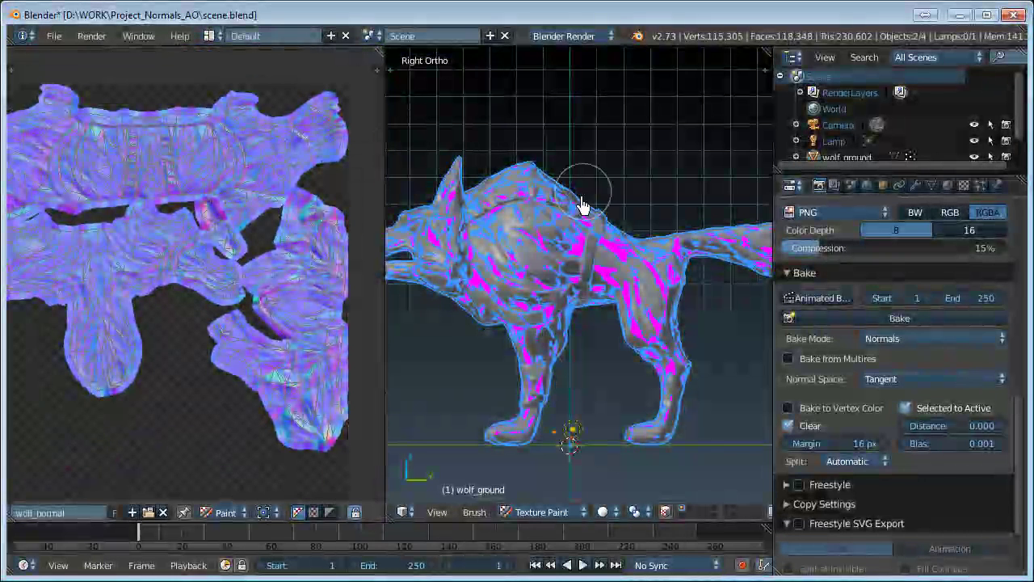
click(54, 36)
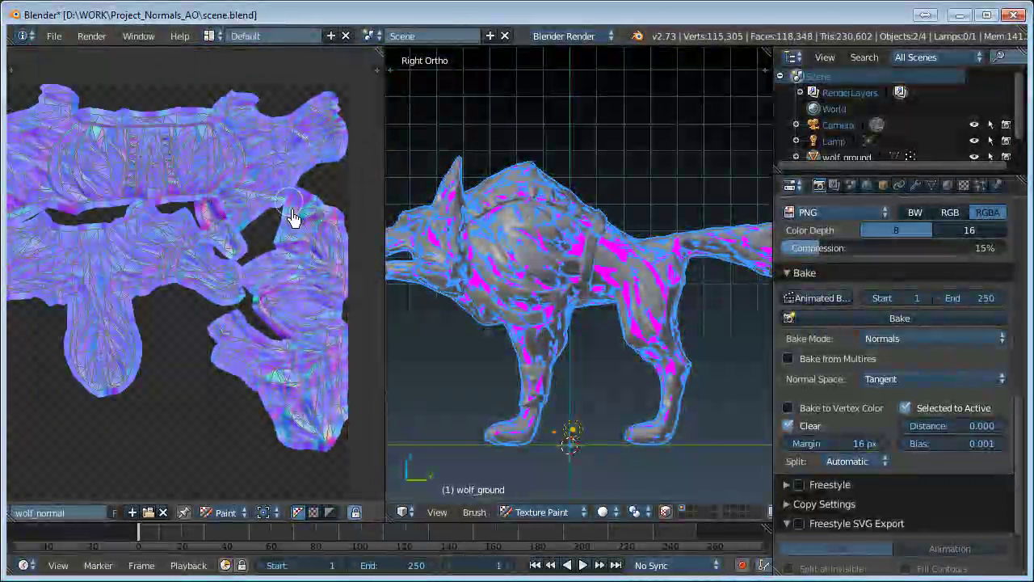
scroll(37, 513, up, 5)
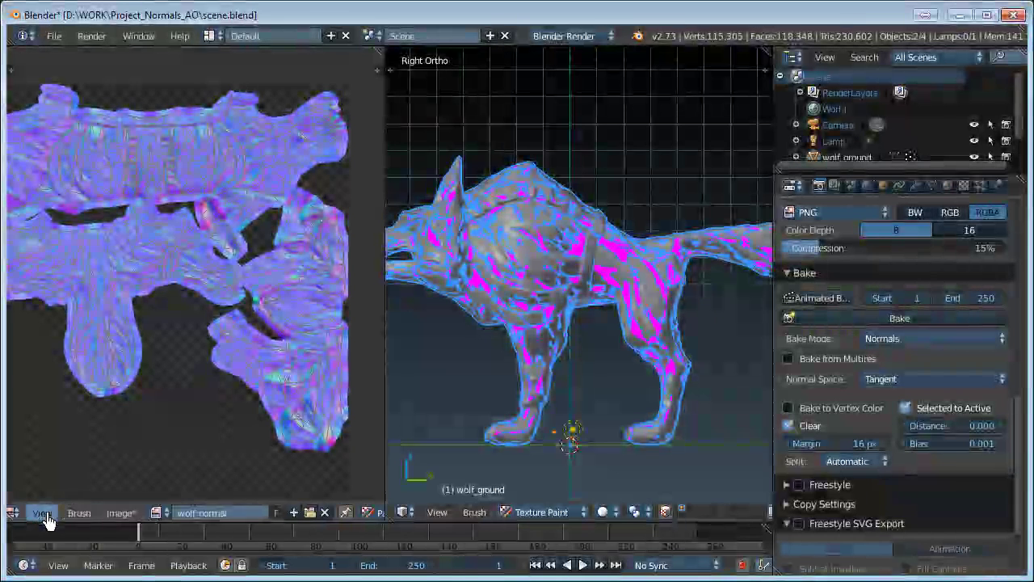
click(121, 512)
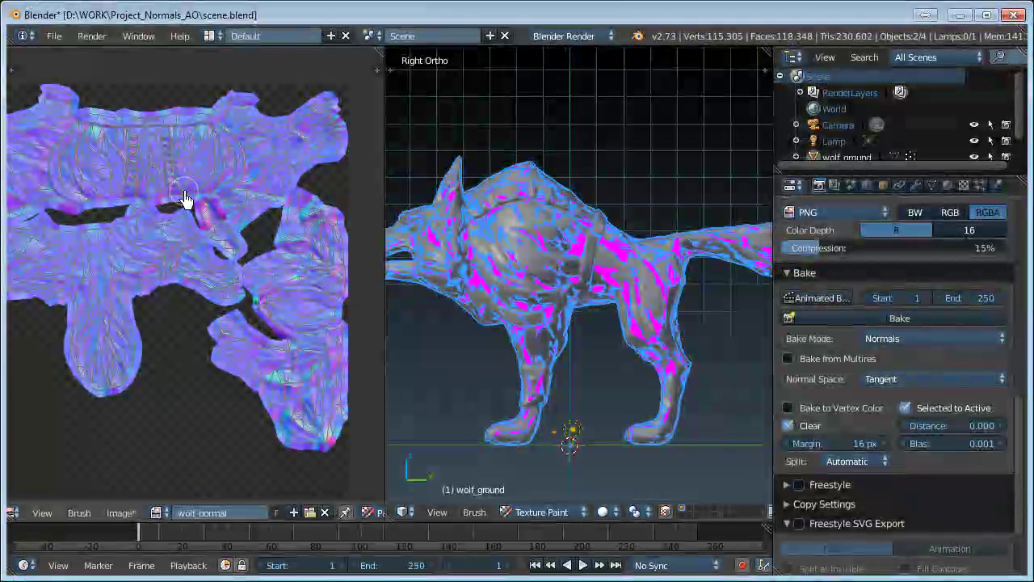
click(120, 513)
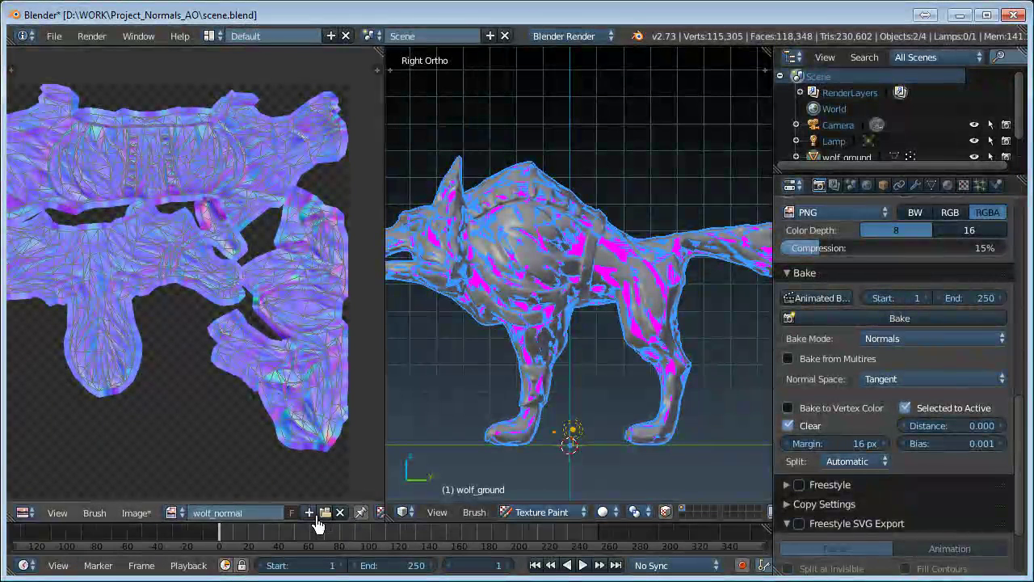
scroll(353, 515, down, 3)
Set the image editor back to View and return the wolf to Object Mode
click(320, 512)
click(321, 489)
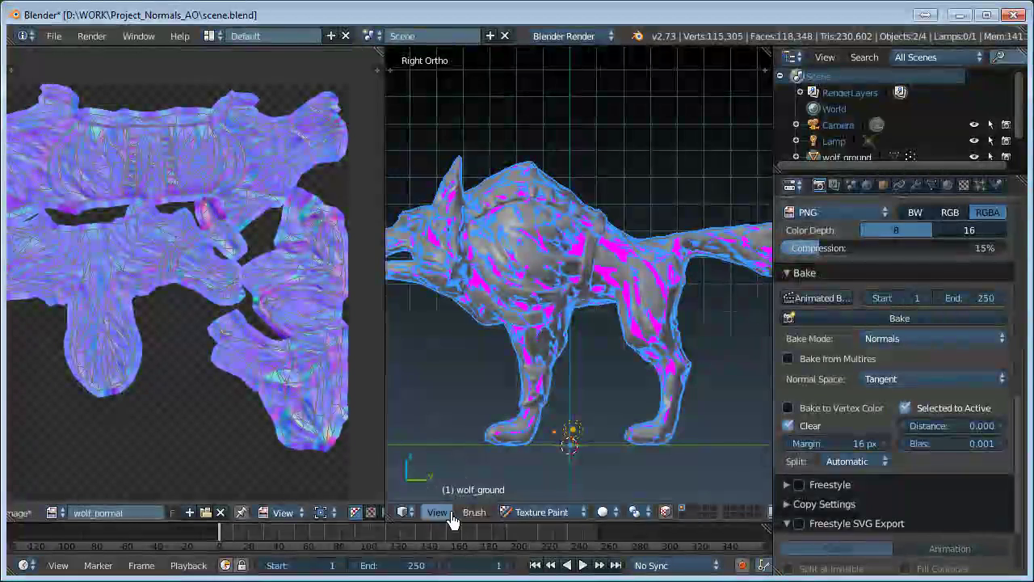
click(522, 513)
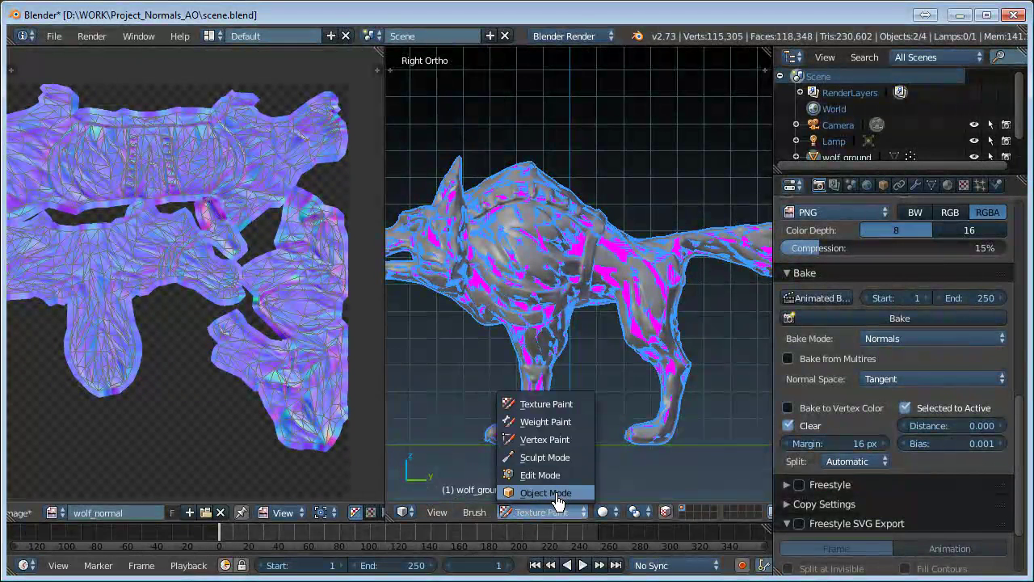
click(557, 502)
scroll(272, 319, down, 1)
scroll(102, 452, down, 1)
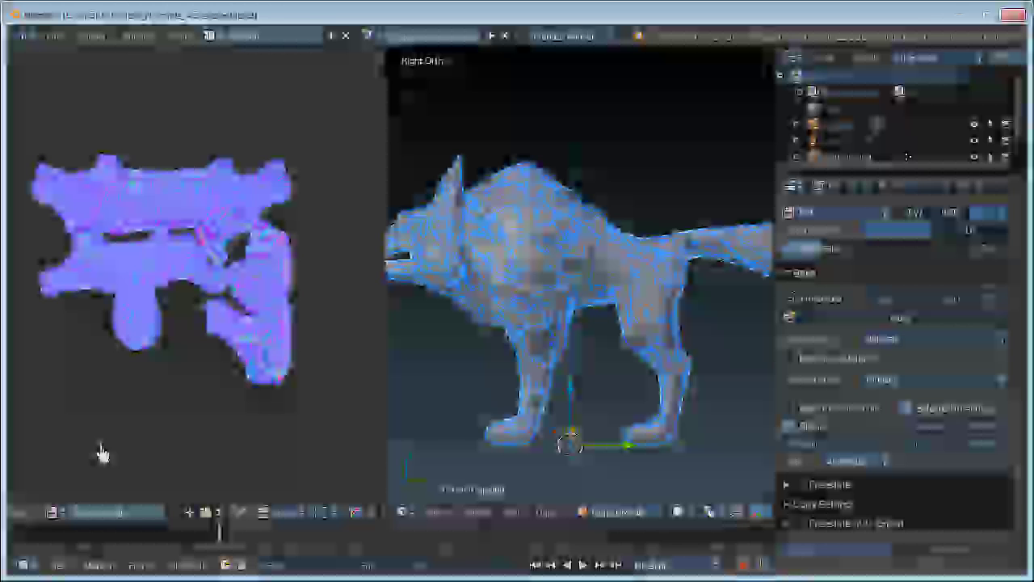
scroll(36, 522, up, 2)
Save a copy of the baked normal map as wolf_normal.png in Project_Normals_AO
click(81, 517)
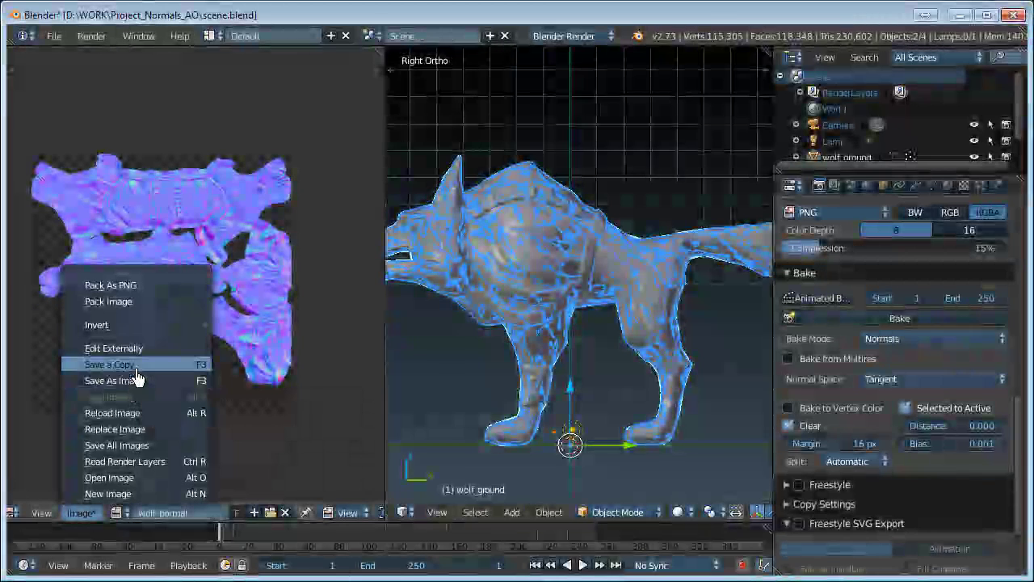
click(133, 365)
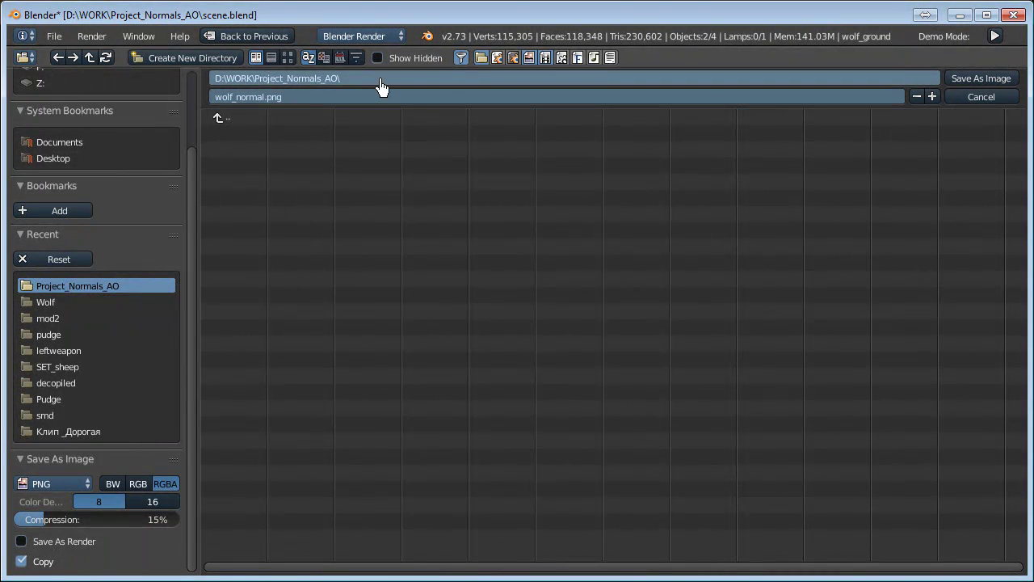
click(969, 84)
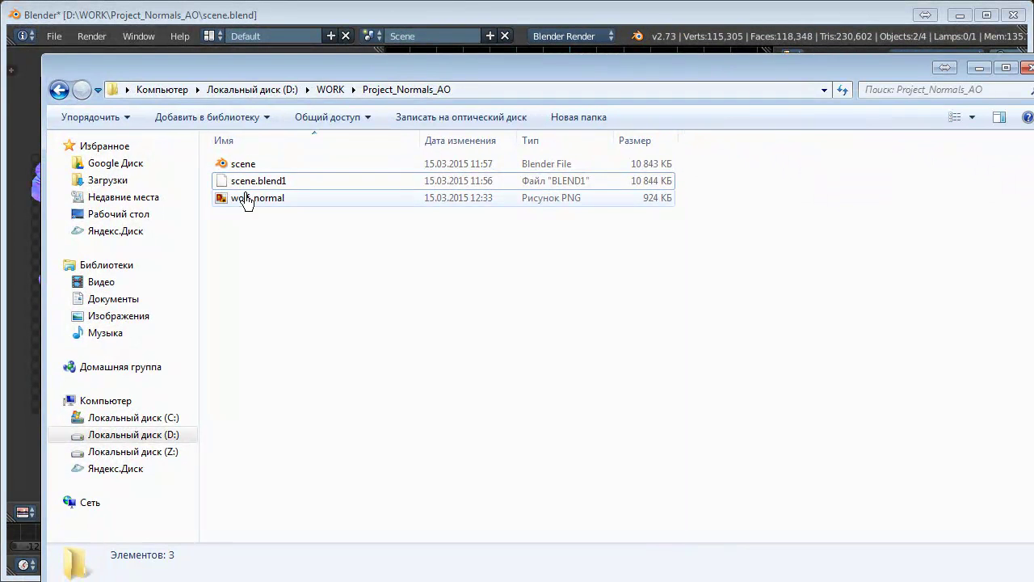
Preview the saved 1024 x 1024 wolf_normal.png in the photo viewer, then close it
click(244, 198)
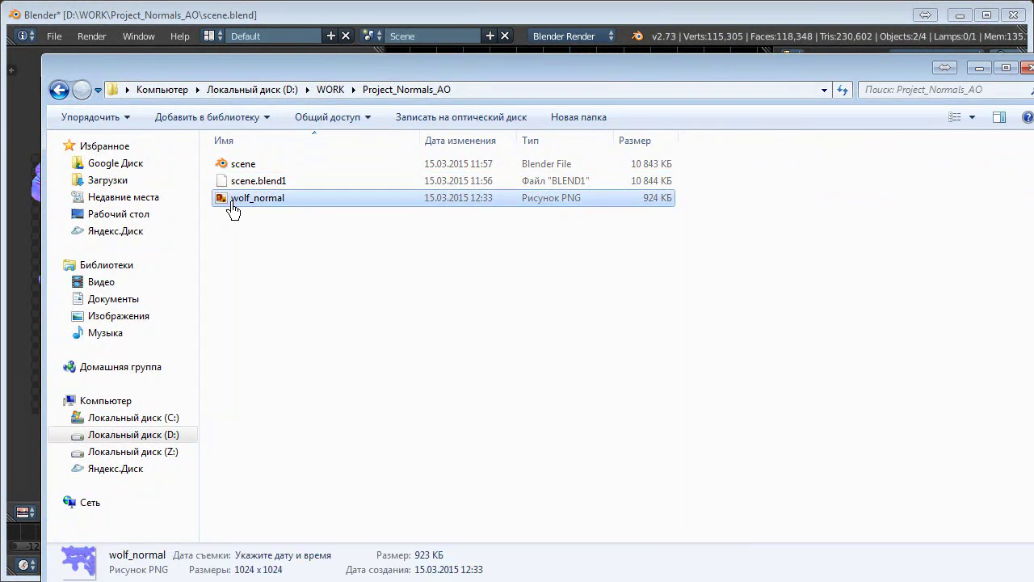
key(Return)
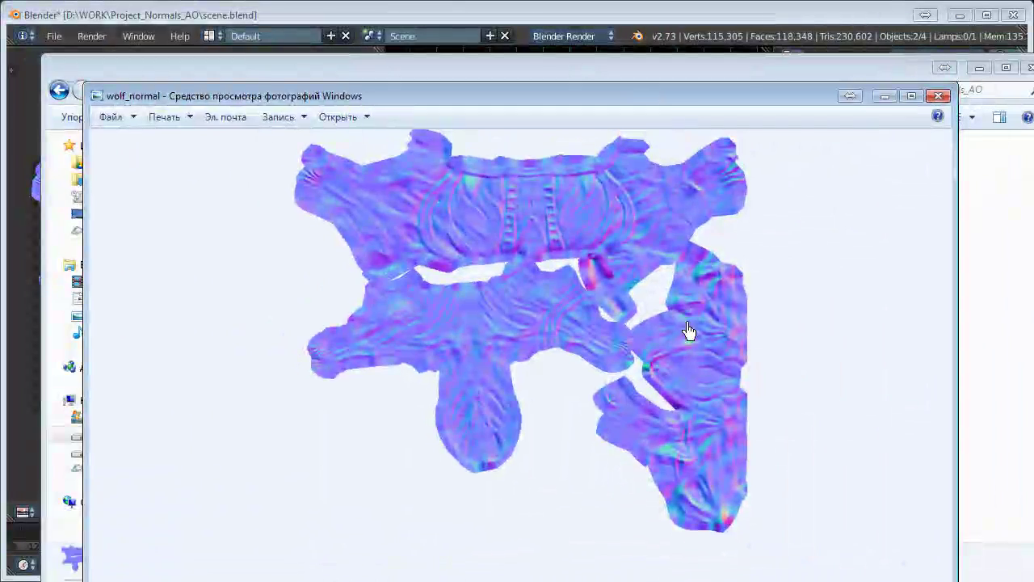
scroll(623, 386, up, 1)
scroll(452, 231, up, 2)
scroll(583, 239, down, 3)
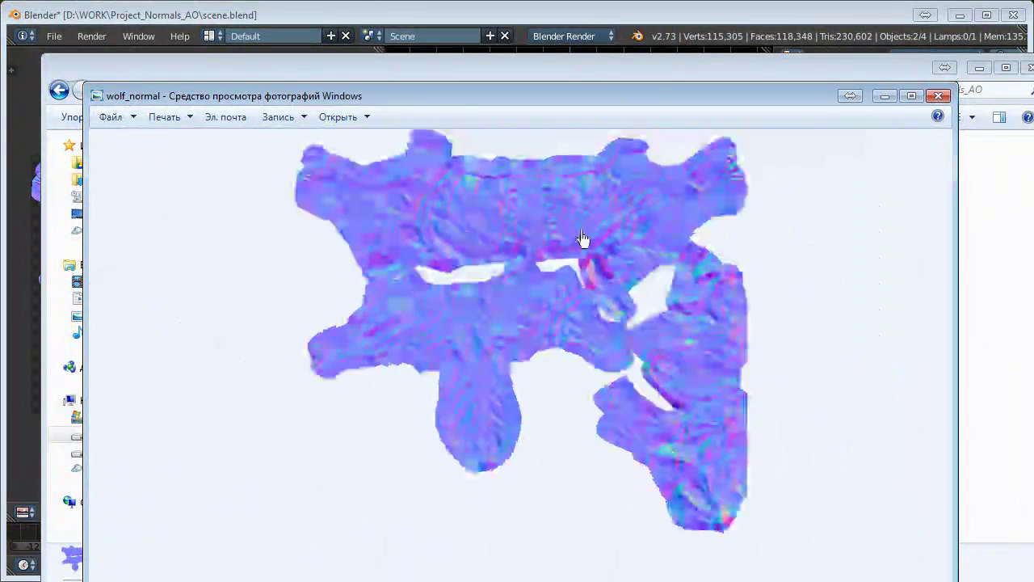
click(938, 97)
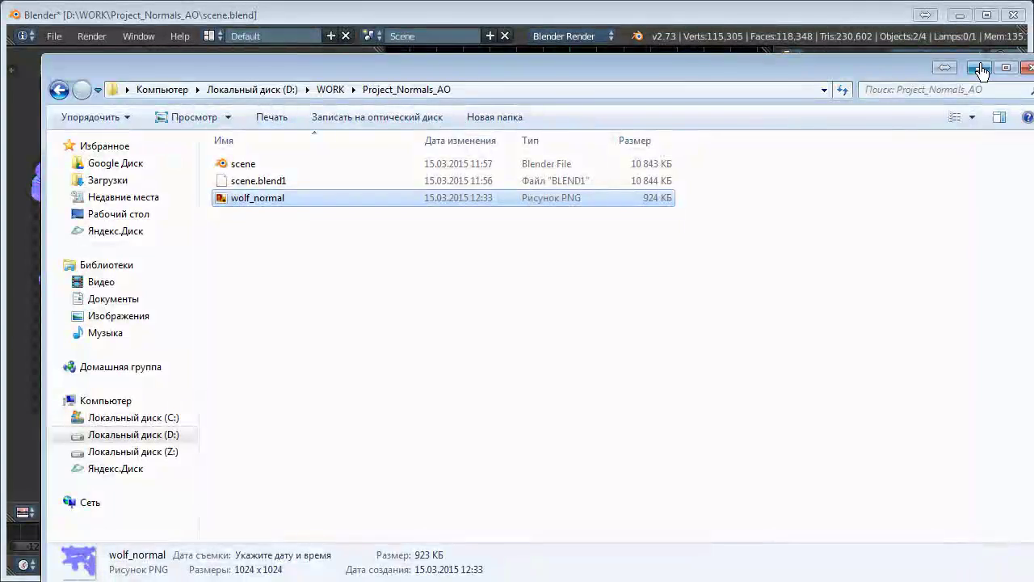
scroll(277, 277, up, 3)
scroll(215, 294, down, 3)
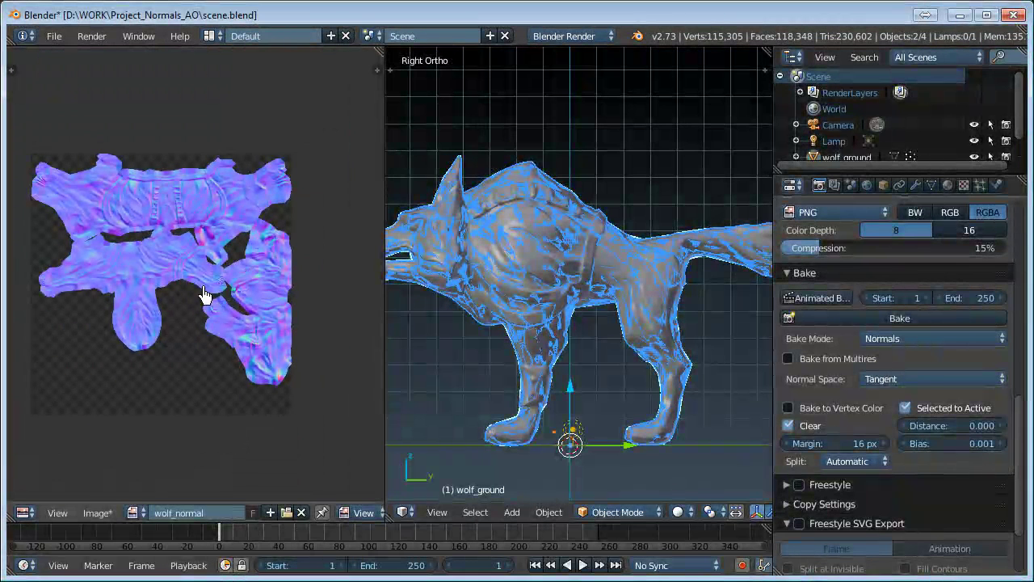
Rename the image from wolf_normal to wolf_AO
scroll(205, 295, down, 1)
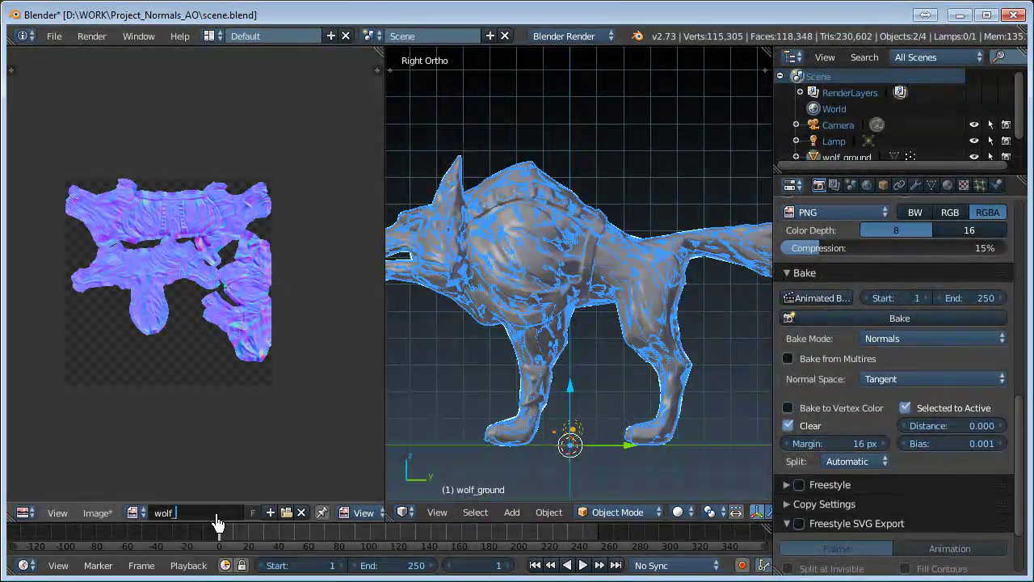
text(wolf_AO)
key(Return)
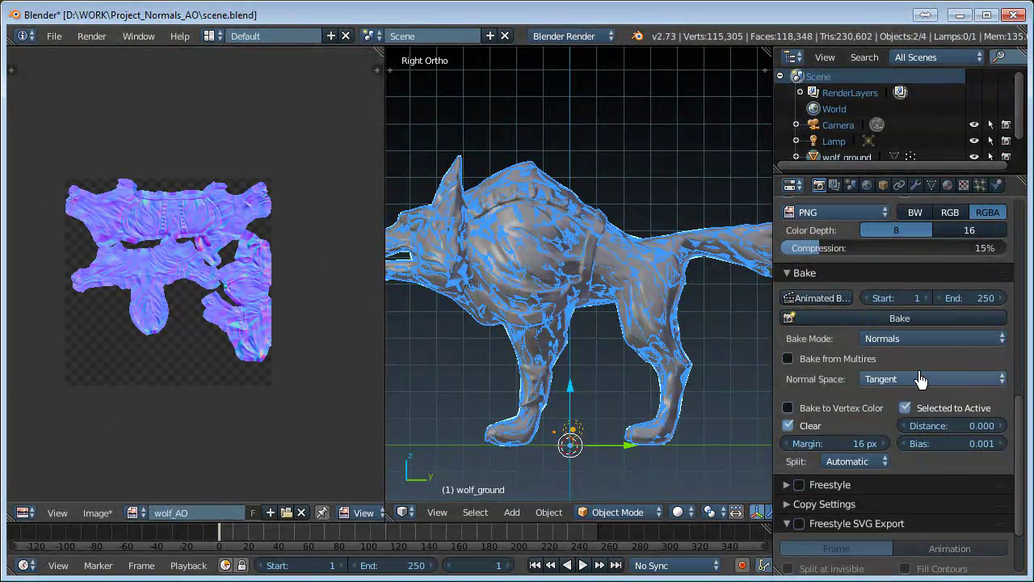
Set the Bake Mode to Ambient Occlusion
click(896, 384)
click(897, 338)
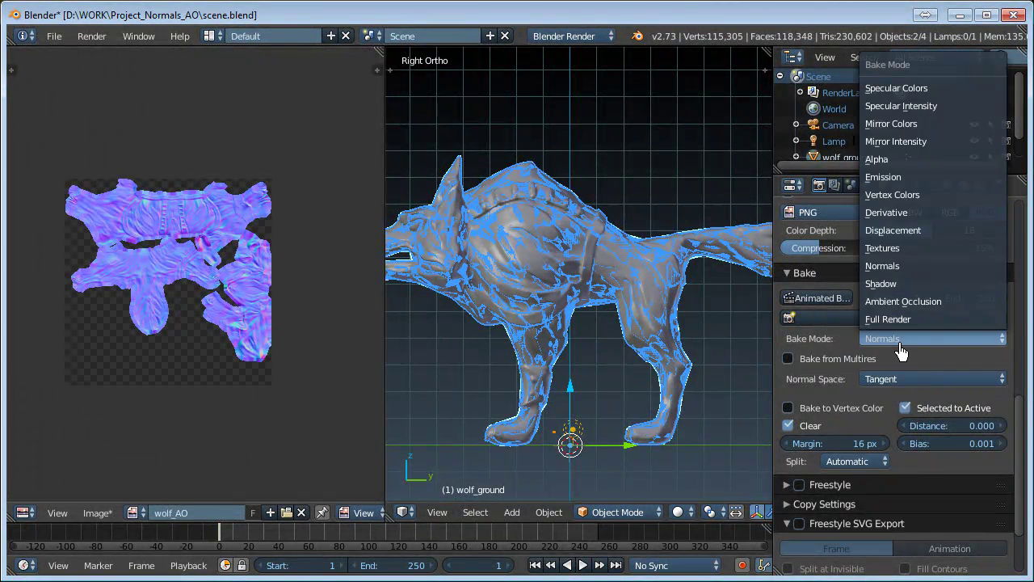
click(912, 305)
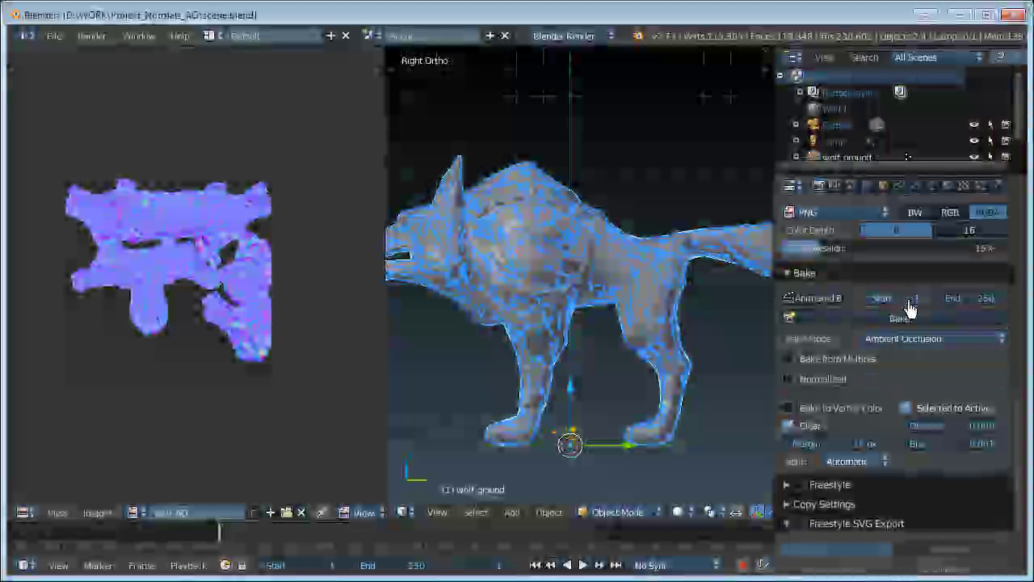
scroll(97, 315, up, 2)
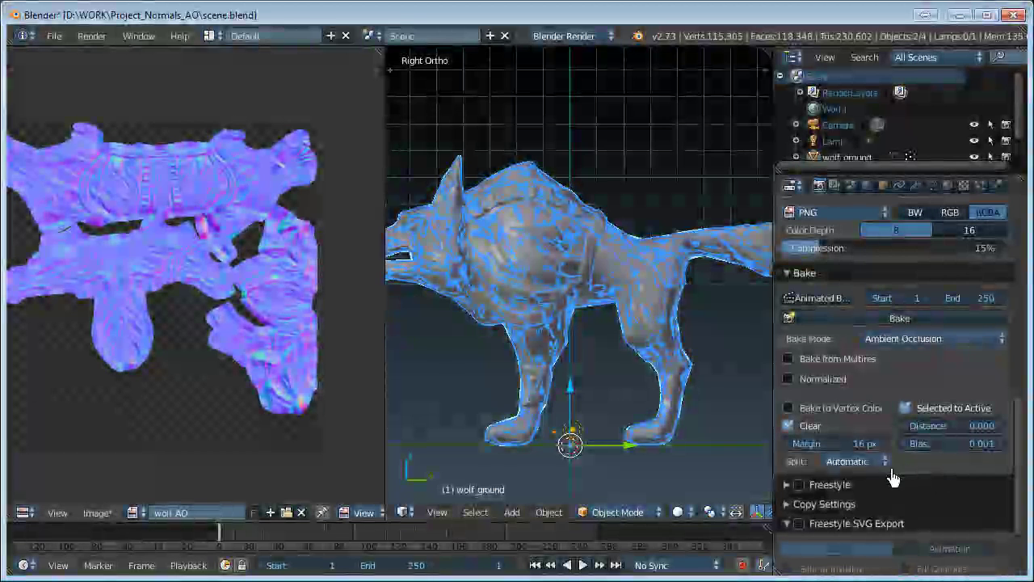
Bake the grey ambient occlusion map into wolf_AO and inspect the result
click(925, 322)
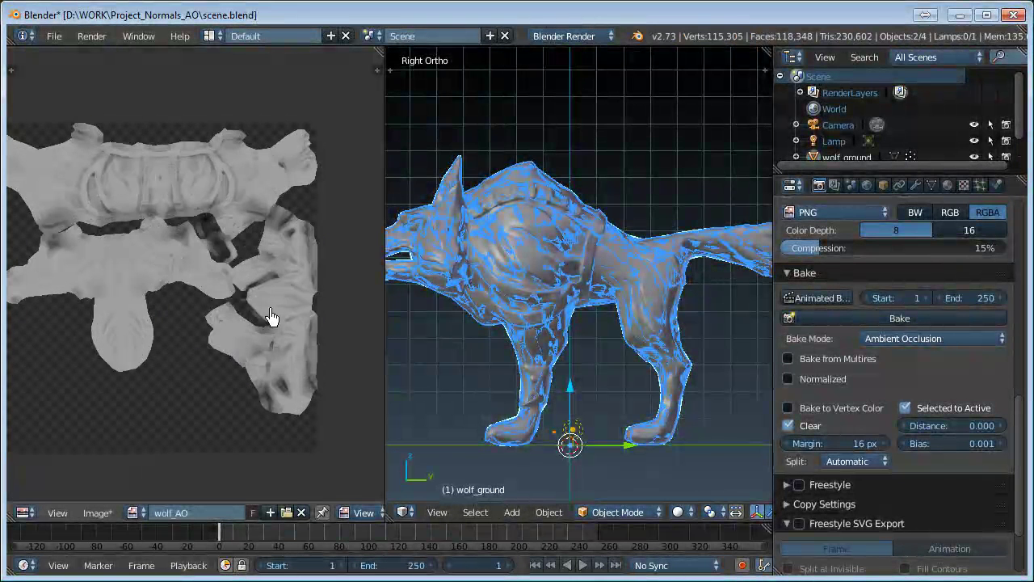
scroll(234, 254, up, 2)
scroll(225, 250, up, 3)
scroll(224, 239, down, 3)
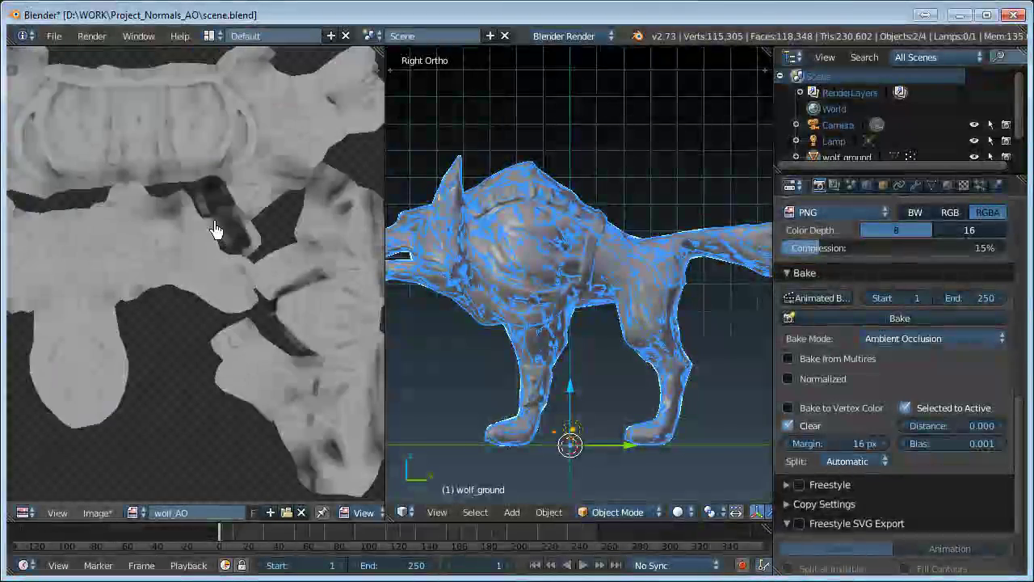
scroll(158, 133, up, 4)
scroll(149, 149, down, 2)
scroll(148, 143, down, 2)
scroll(132, 234, down, 1)
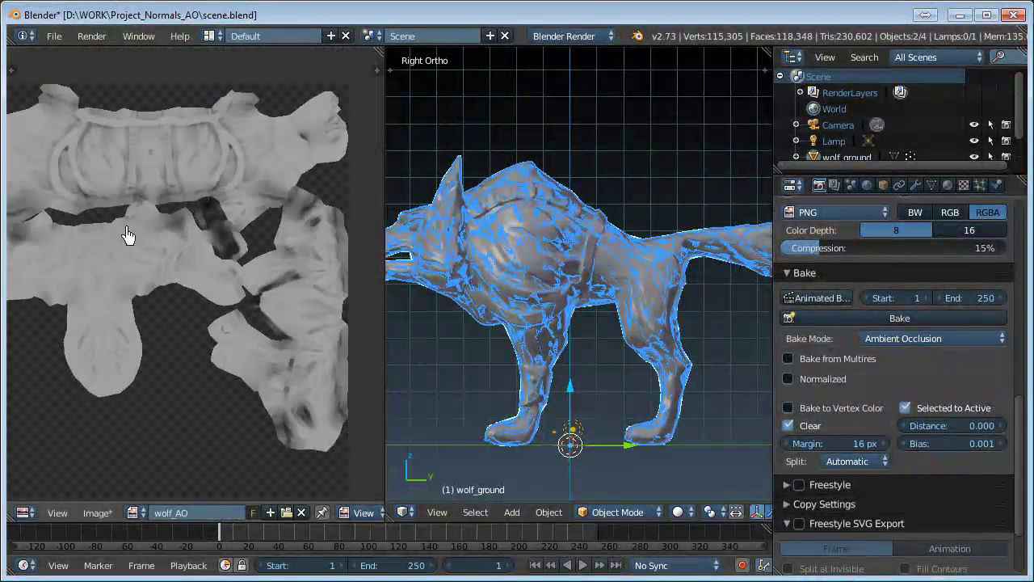
scroll(89, 251, up, 5)
scroll(89, 251, up, 2)
scroll(89, 250, down, 2)
scroll(89, 251, down, 2)
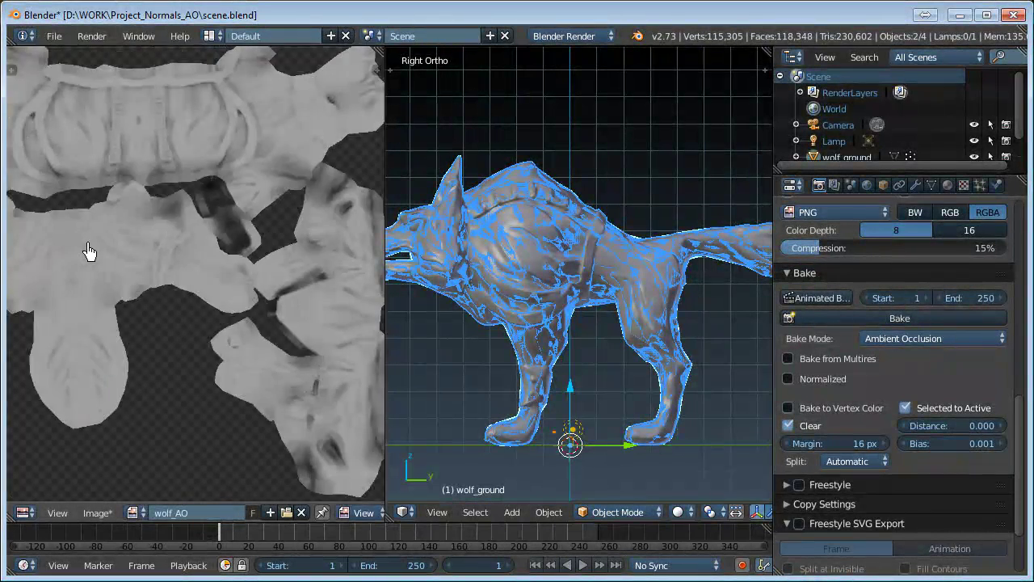
scroll(121, 161, up, 5)
scroll(125, 154, up, 2)
scroll(129, 143, down, 2)
scroll(129, 143, down, 2)
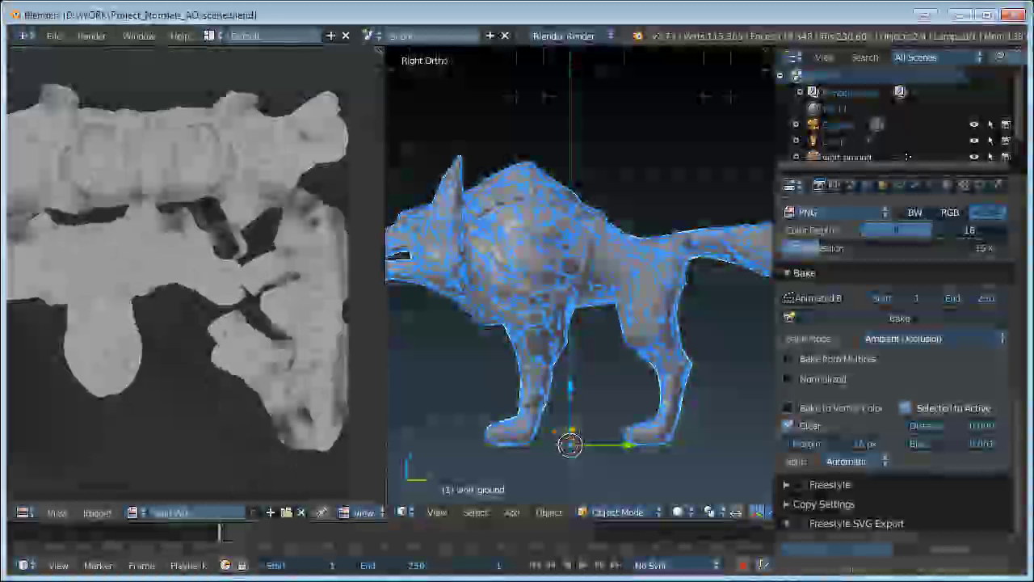
Enable Normalized and re-bake the AO map, inspecting the brighter result
click(789, 380)
click(899, 321)
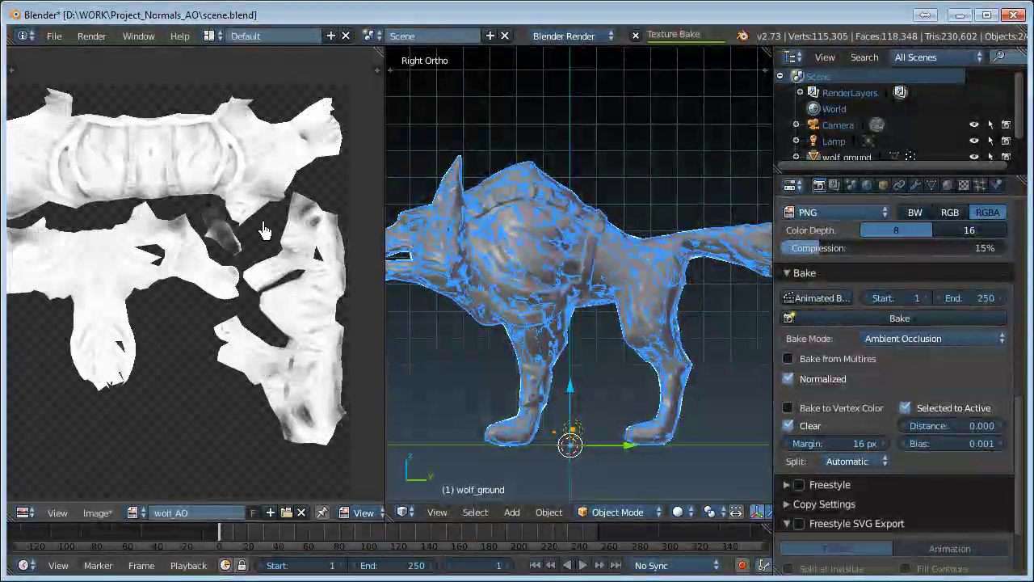
scroll(232, 232, up, 3)
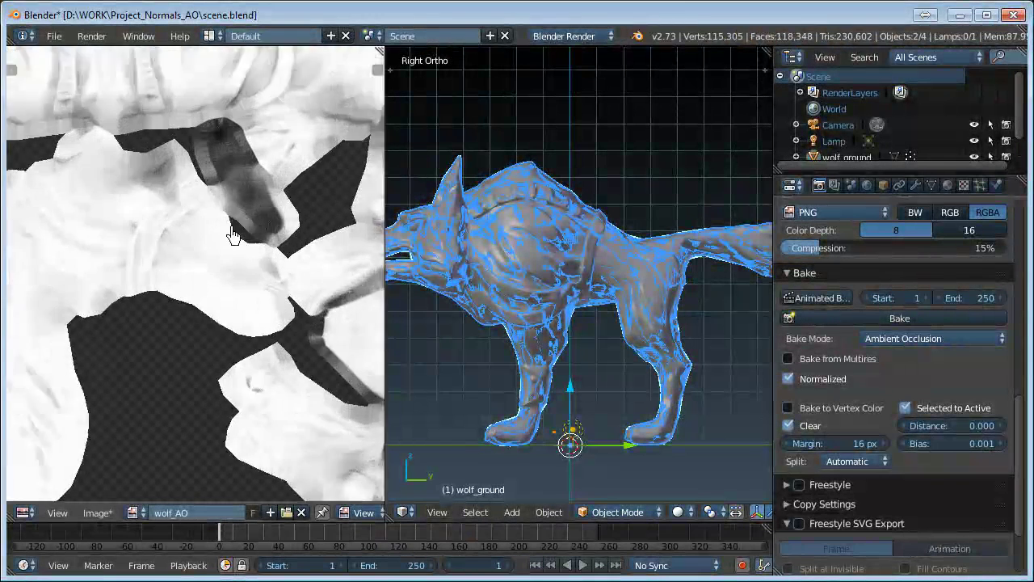
scroll(202, 223, down, 2)
scroll(72, 190, down, 3)
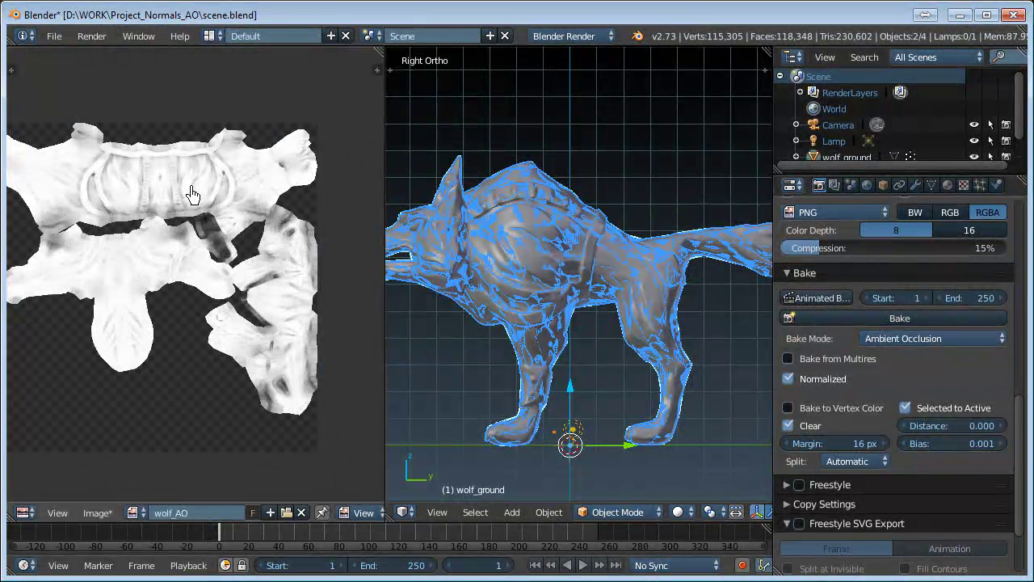
scroll(148, 217, up, 3)
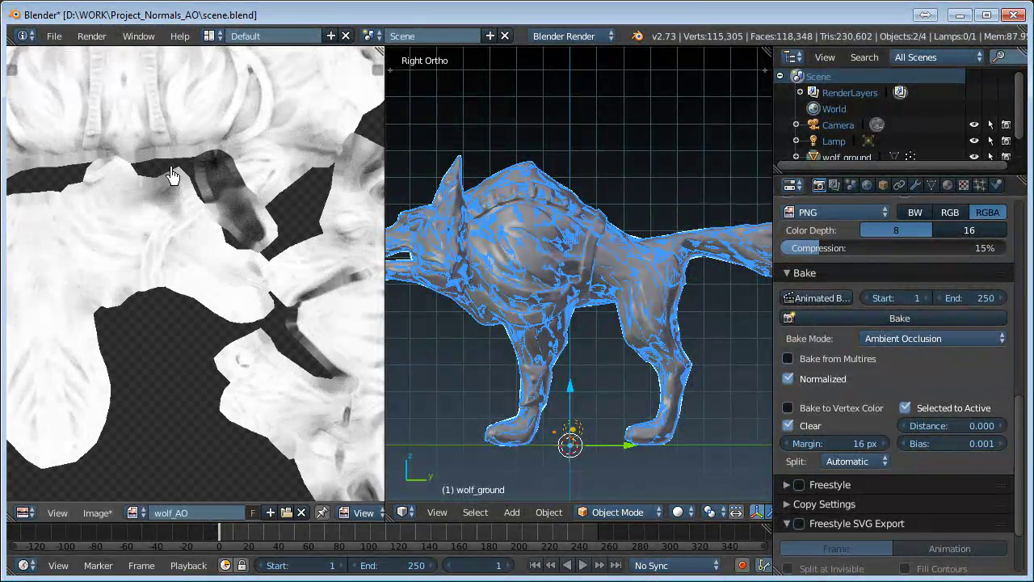
scroll(127, 121, down, 3)
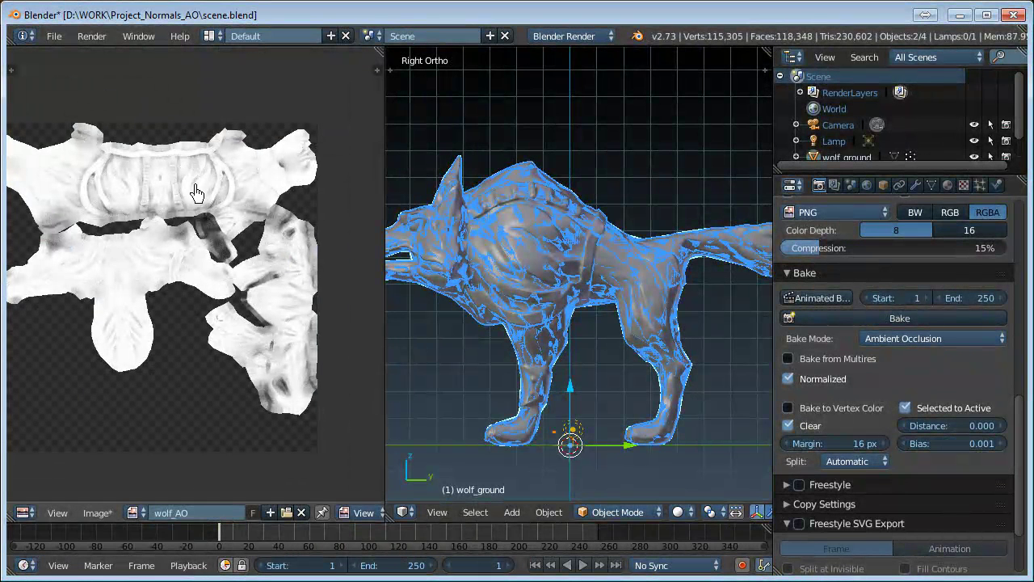
scroll(206, 209, up, 4)
scroll(162, 178, down, 4)
scroll(160, 159, up, 3)
scroll(214, 174, down, 2)
scroll(139, 132, up, 1)
scroll(138, 134, up, 1)
scroll(154, 127, down, 2)
scroll(160, 129, down, 1)
scroll(165, 178, up, 1)
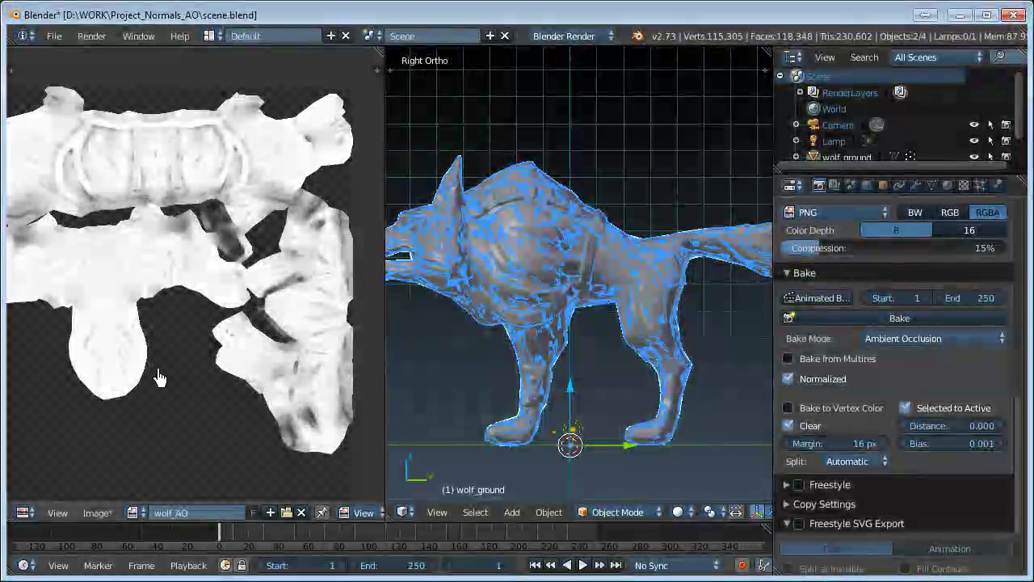
scroll(234, 293, up, 2)
scroll(235, 295, down, 1)
scroll(235, 295, down, 1)
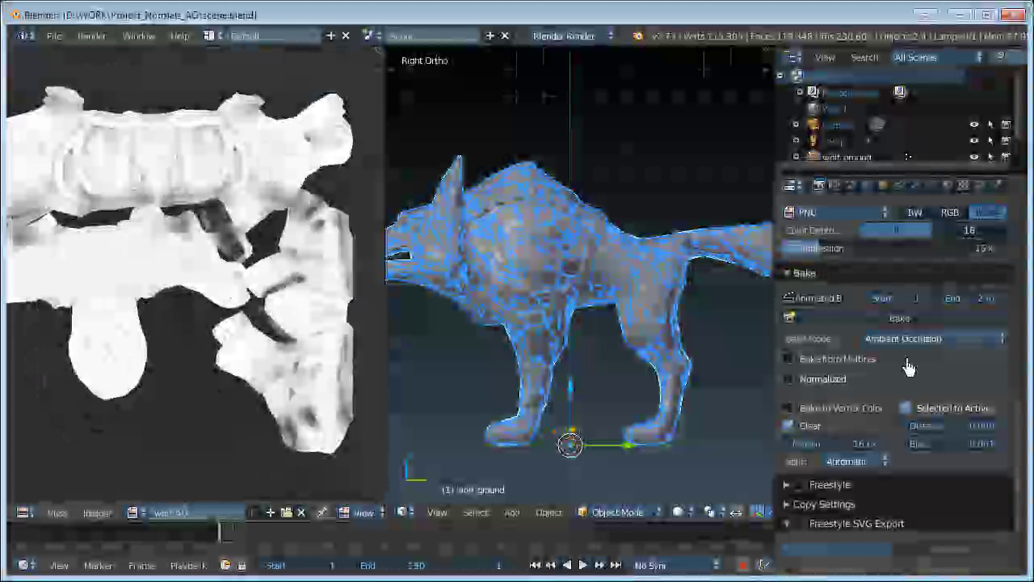
Bake once without normalization for comparison, then re-enable Normalized and bake again
click(905, 318)
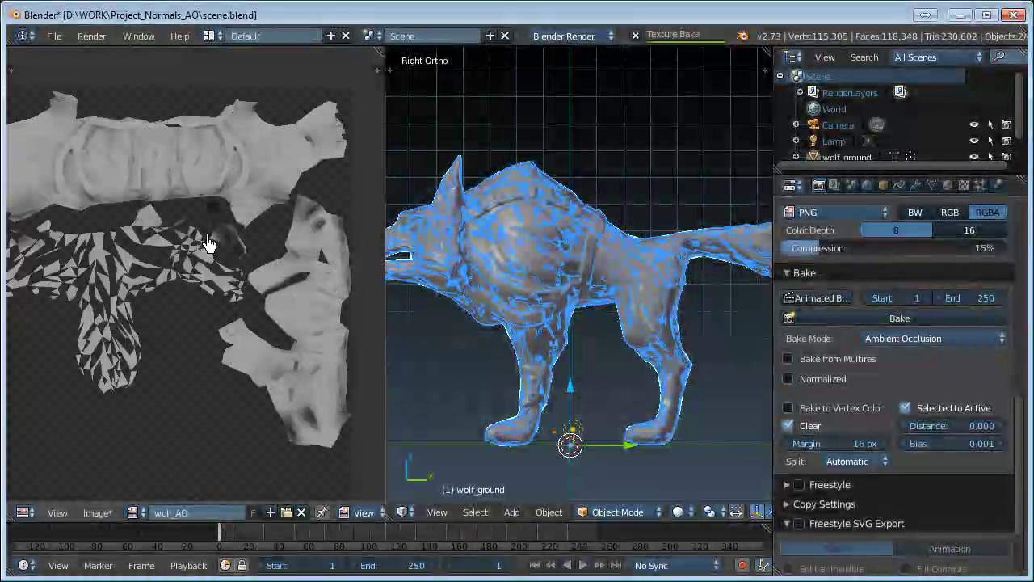
scroll(196, 240, up, 2)
scroll(200, 234, down, 2)
scroll(121, 168, up, 2)
scroll(119, 168, down, 2)
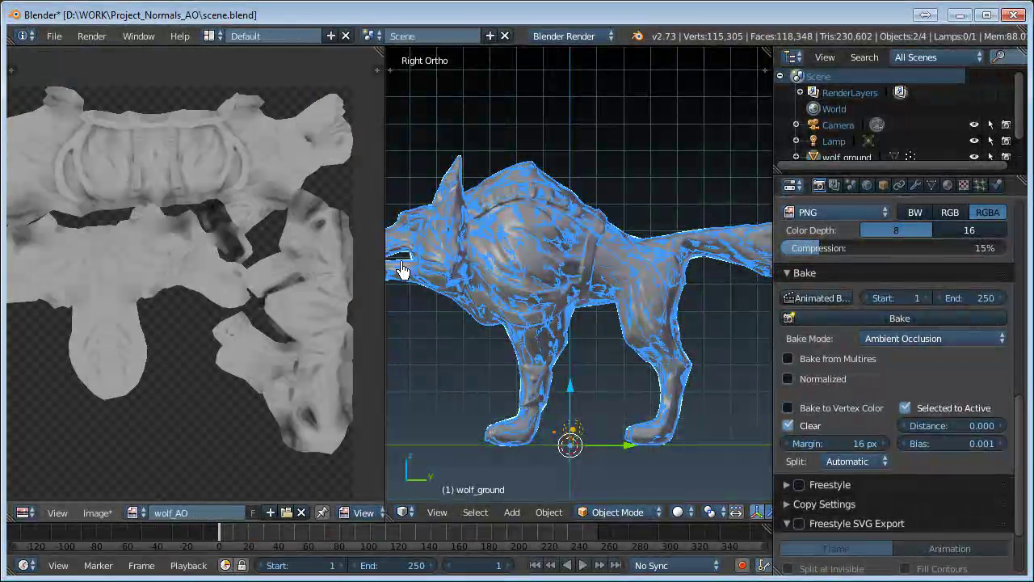
click(788, 379)
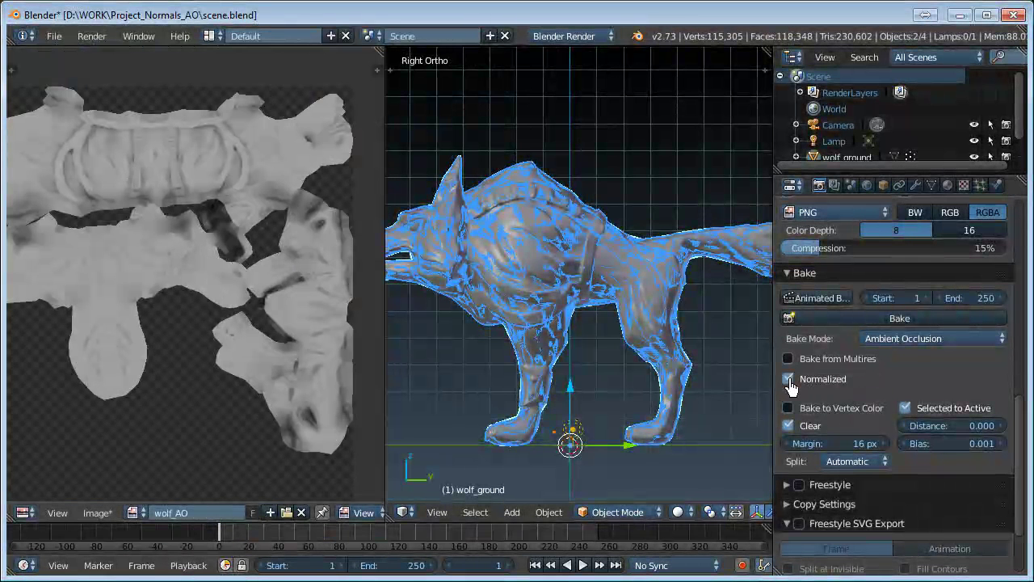
click(907, 321)
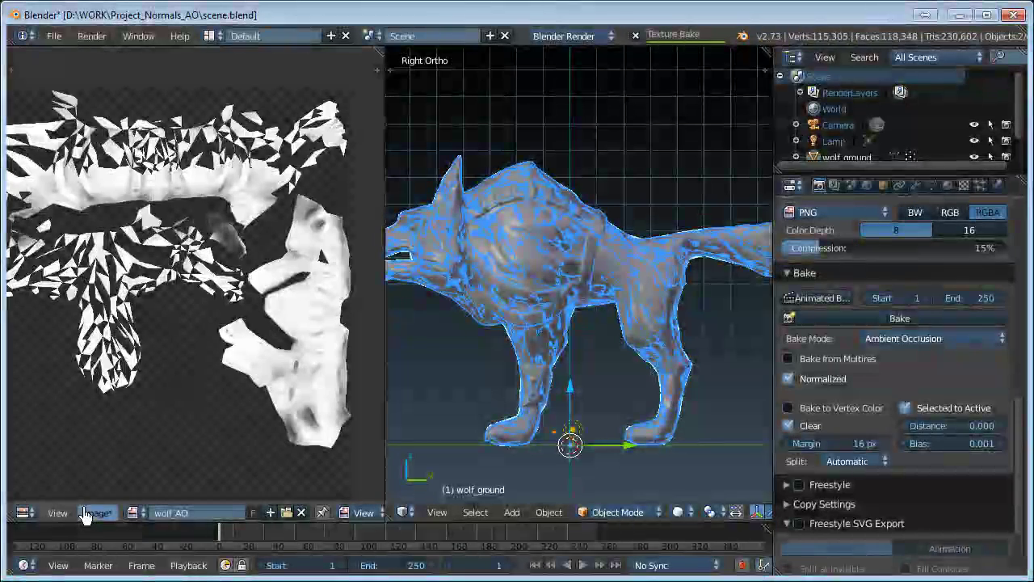
Save a copy of the AO bake as wolf_AO.png in Project_Normals_AO
click(95, 514)
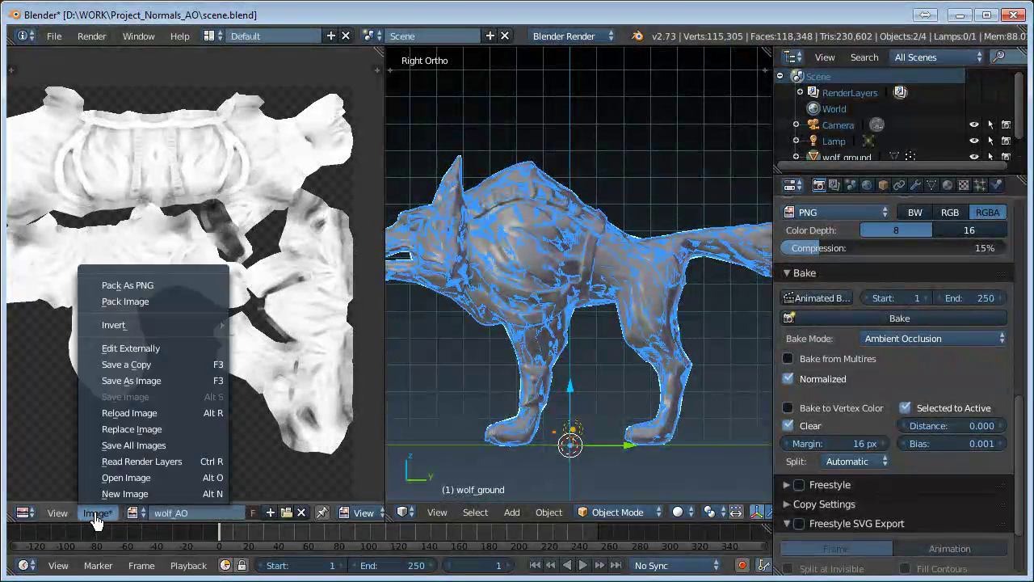
click(149, 371)
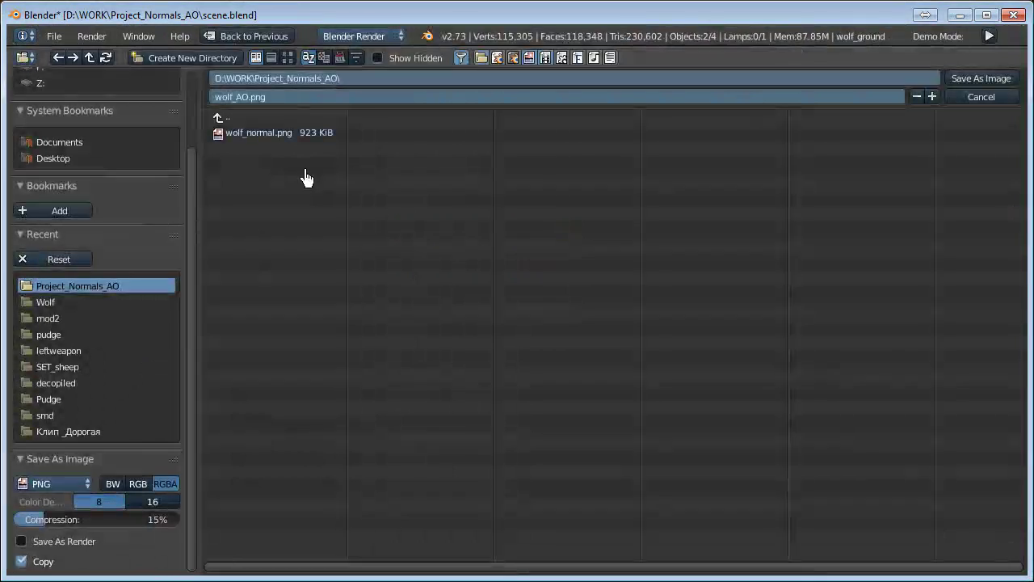
click(991, 81)
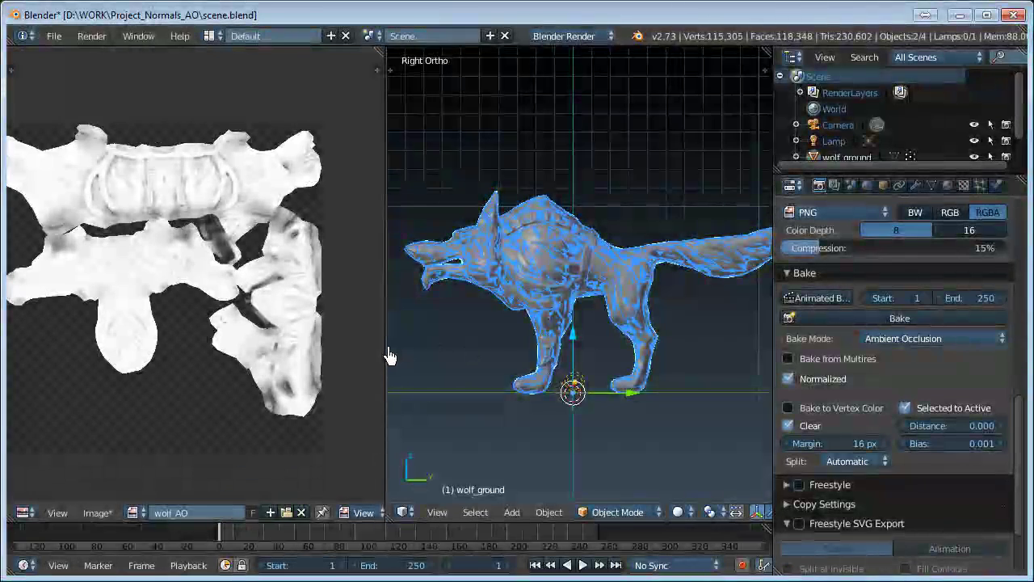
Widen the 3D viewport, deselect everything, and select the wolf model
drag(386, 357, 269, 360)
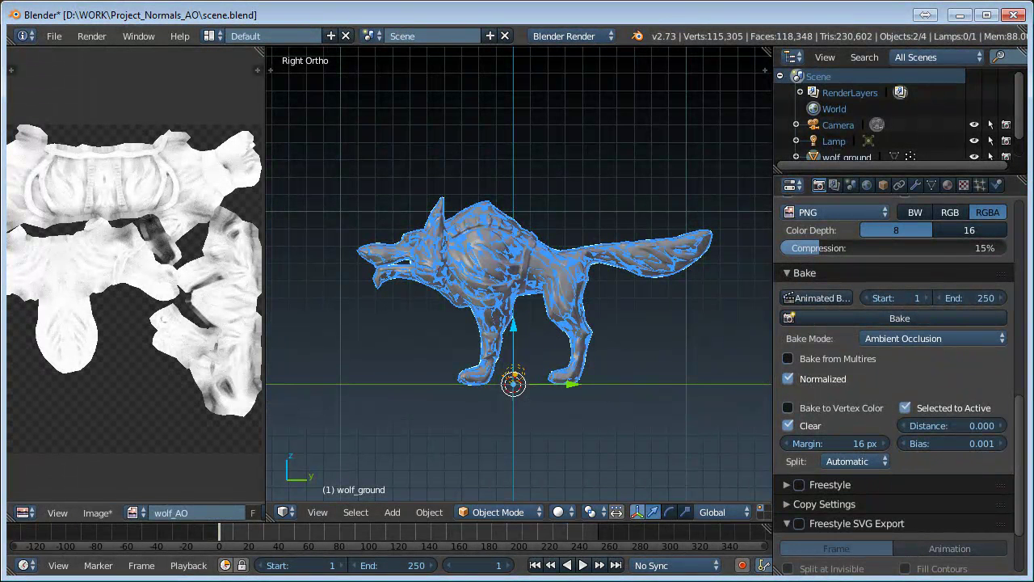
key(a)
scroll(570, 296, up, 3)
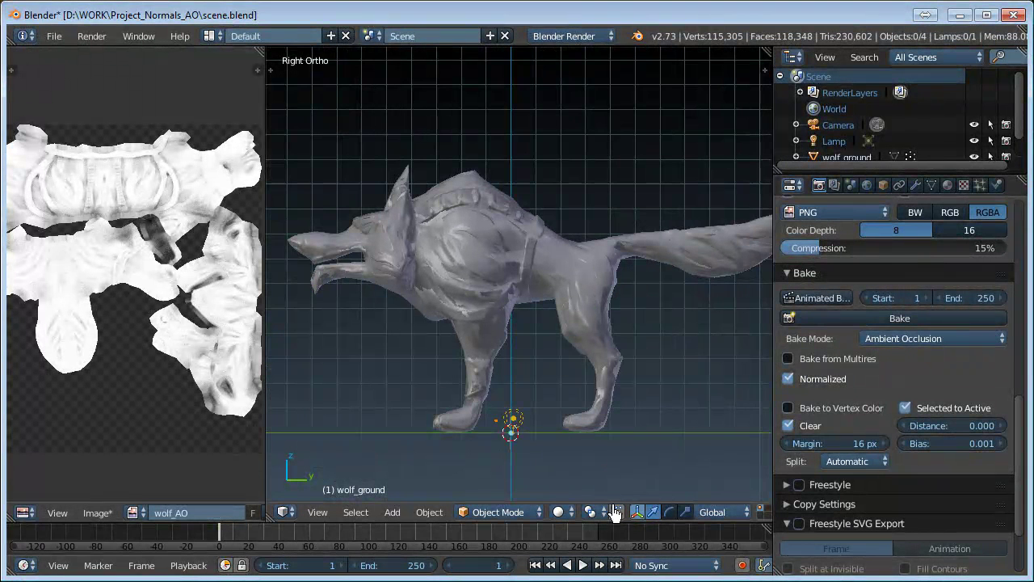
scroll(482, 303, down, 1)
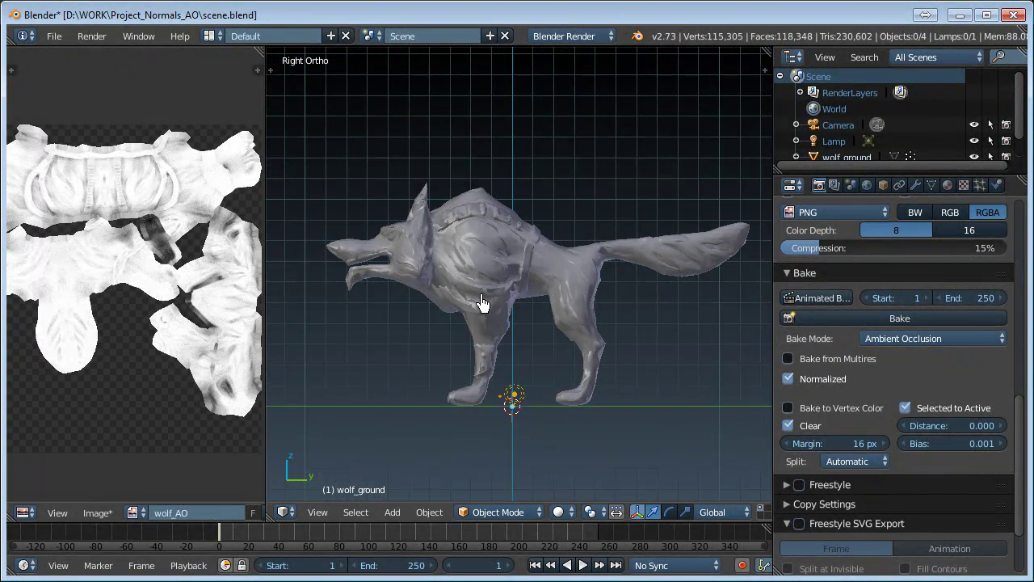
right_click(459, 272)
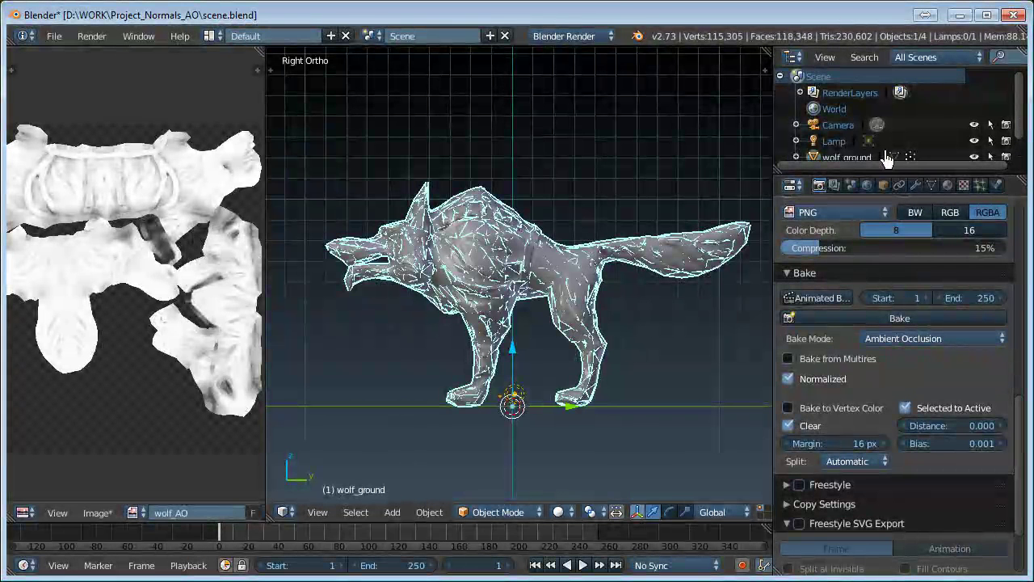
scroll(892, 141, down, 1)
Select wolf_ground_hi, deselect it, and orbit to a user perspective
click(852, 152)
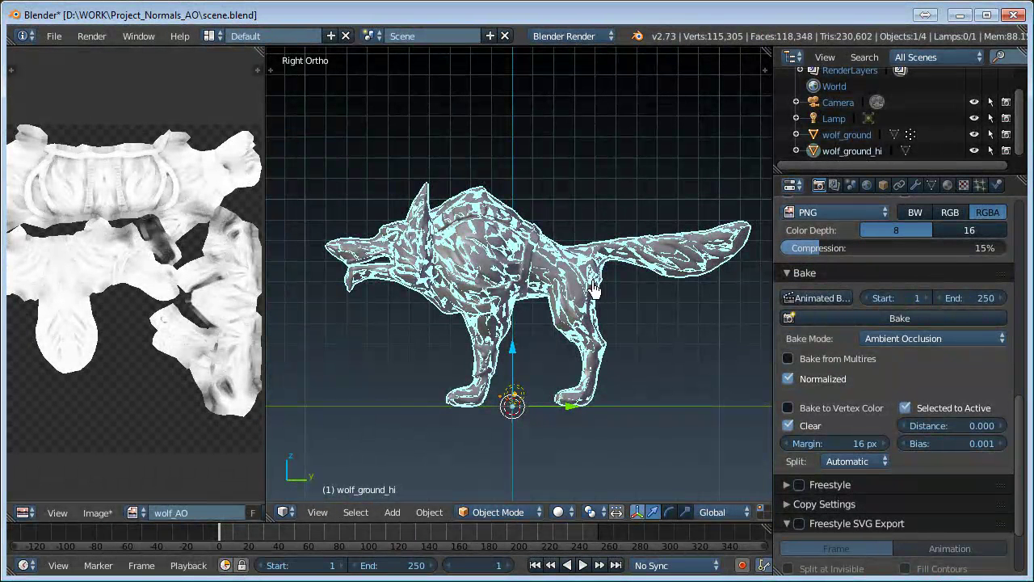
key(a)
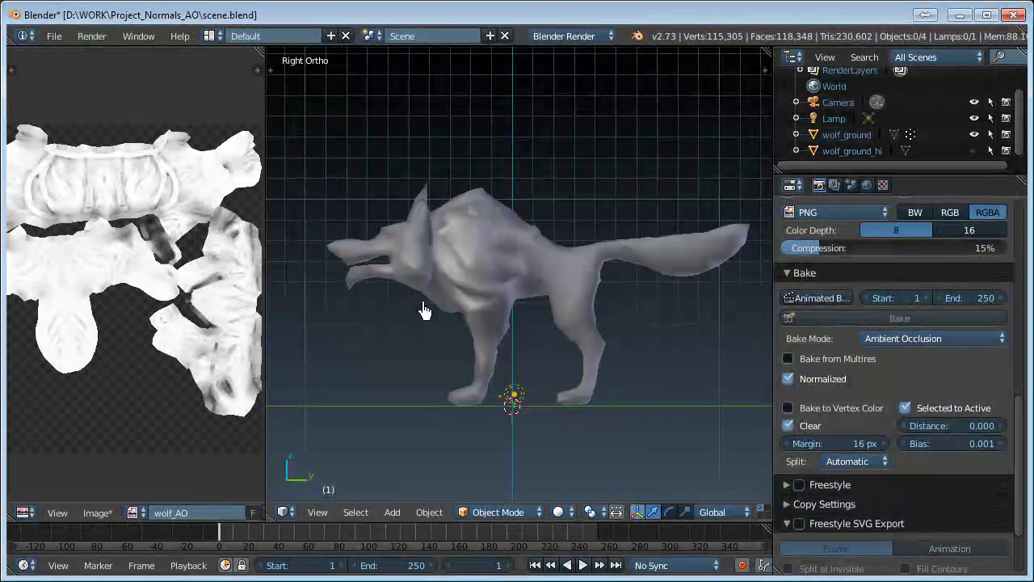
scroll(420, 335, down, 2)
scroll(495, 297, up, 1)
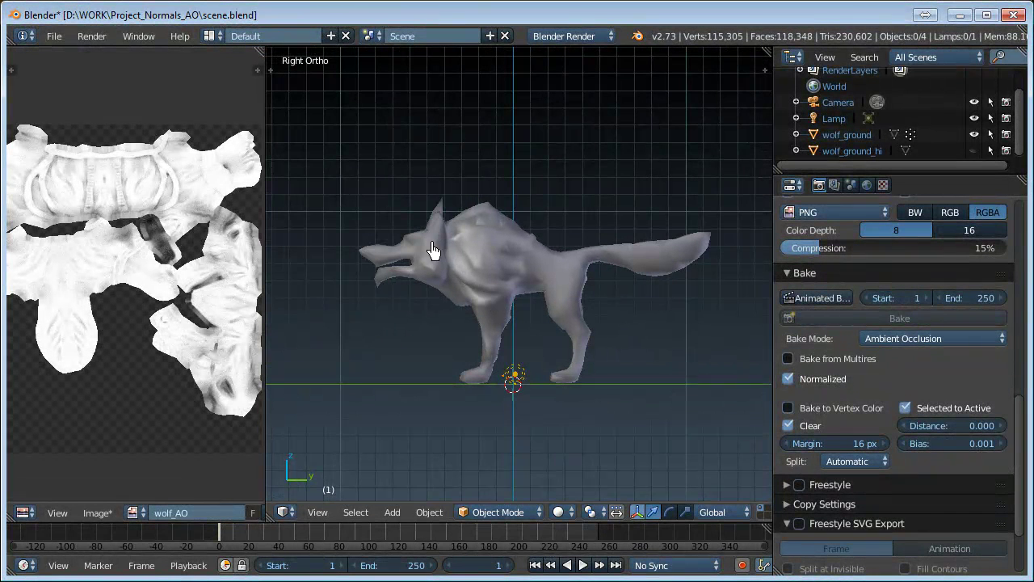
scroll(792, 323, down, 2)
mouse_move(434, 286)
middle_down()
mouse_move(591, 330)
mouse_move(572, 347)
middle_up()
scroll(560, 354, up, 1)
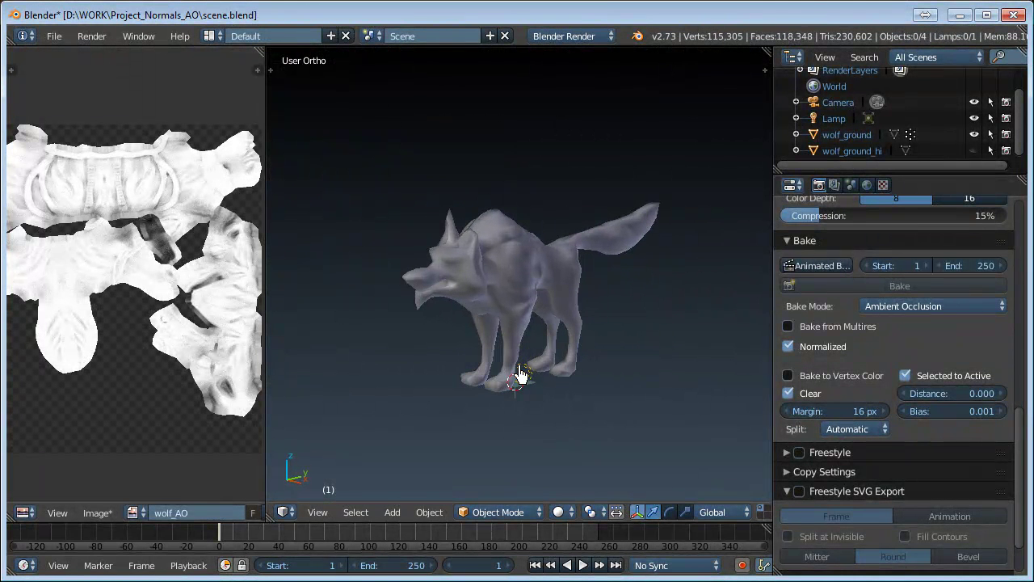
Lift the Lamp from the wolf's feet to high above its back, then select wolf_ground
right_click(524, 378)
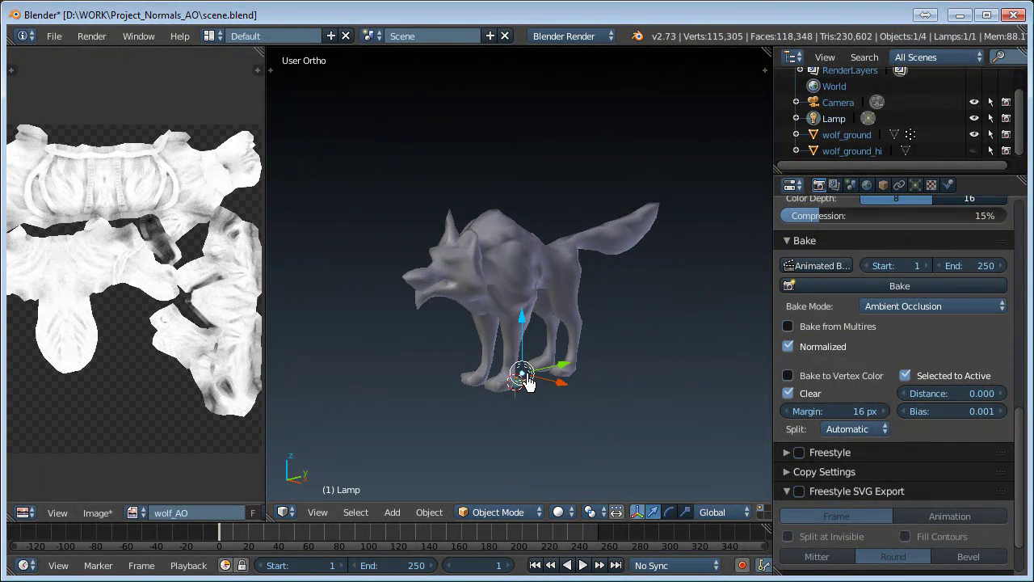
drag(266, 353, 124, 356)
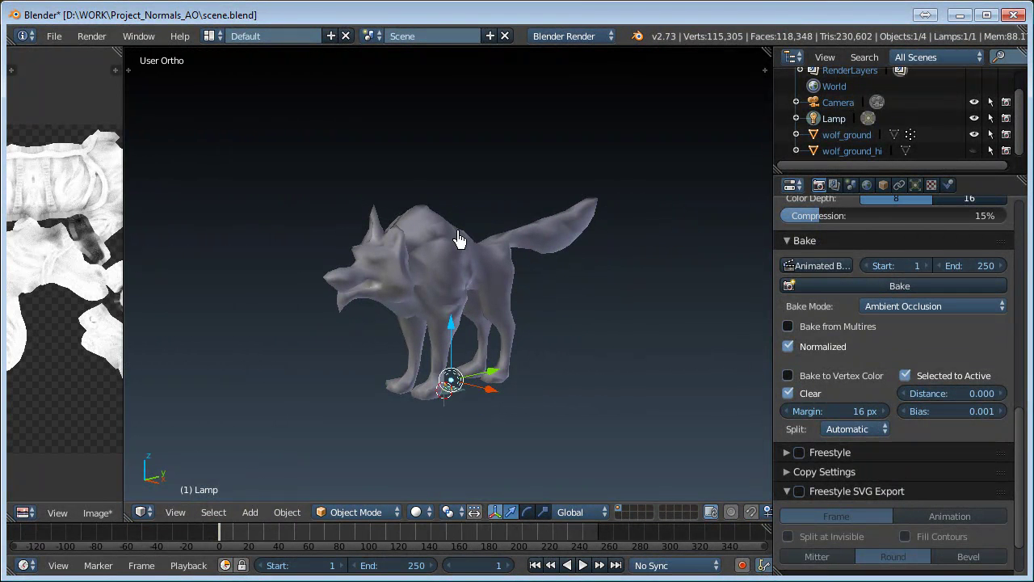
scroll(453, 282, up, 1)
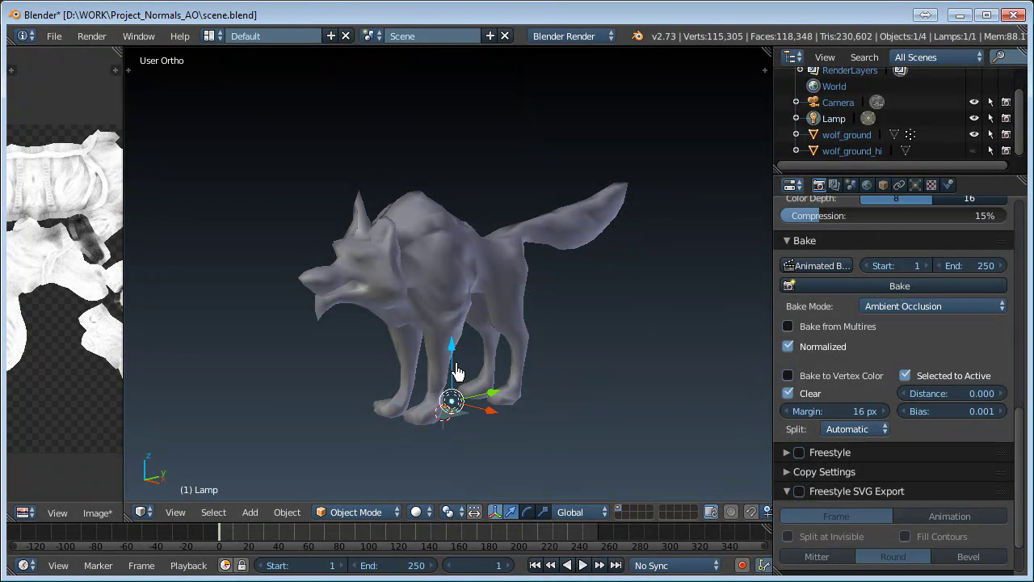
drag(454, 327, 491, 99)
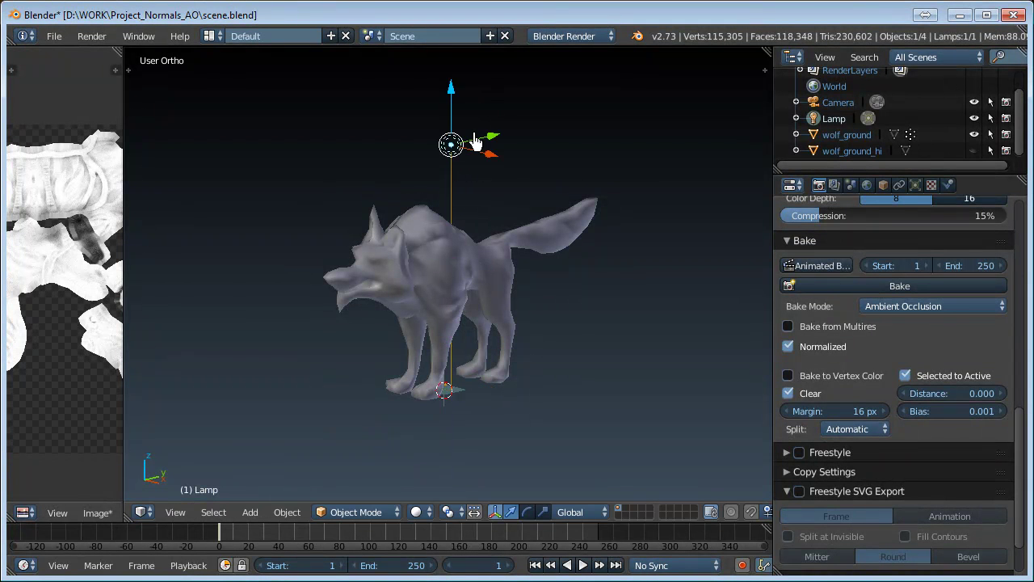
scroll(469, 154, down, 1)
drag(478, 178, 506, 180)
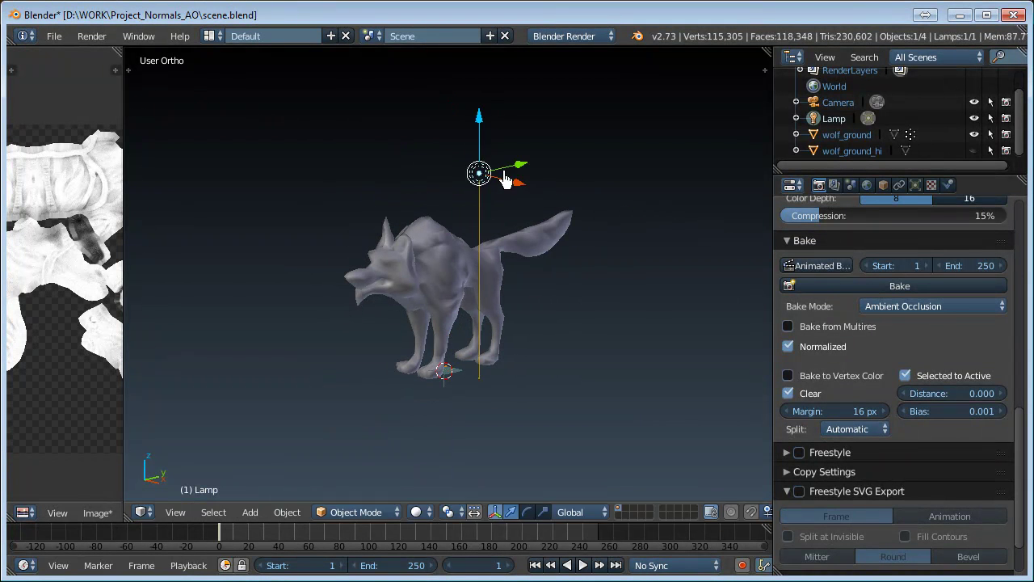
drag(483, 130, 489, 92)
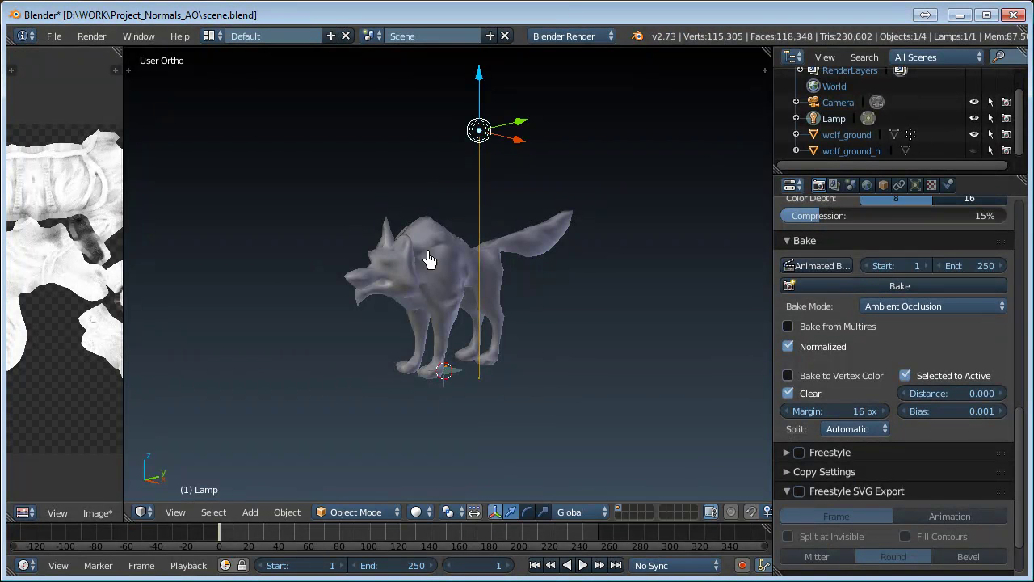
scroll(429, 260, up, 1)
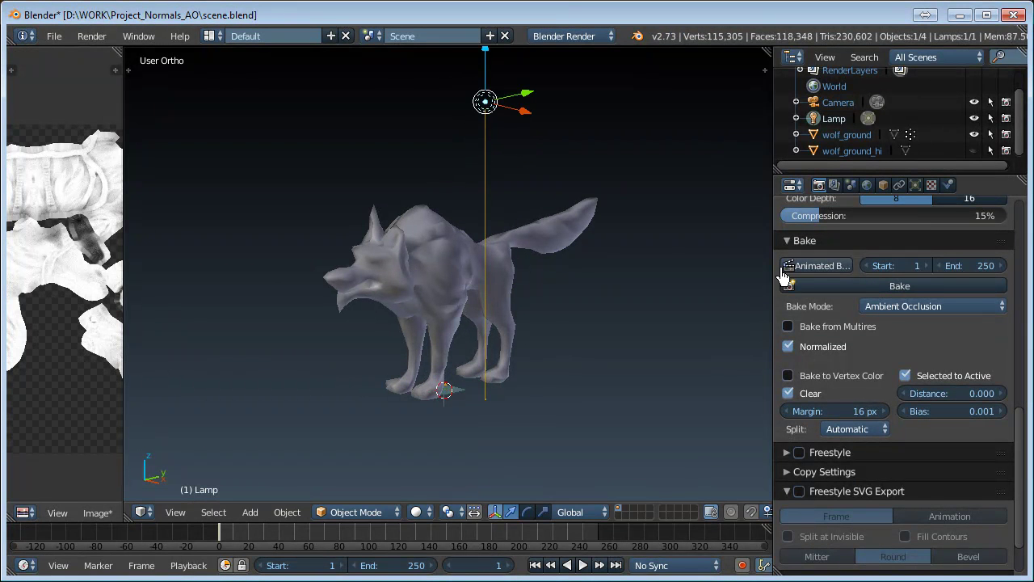
scroll(483, 176, down, 1)
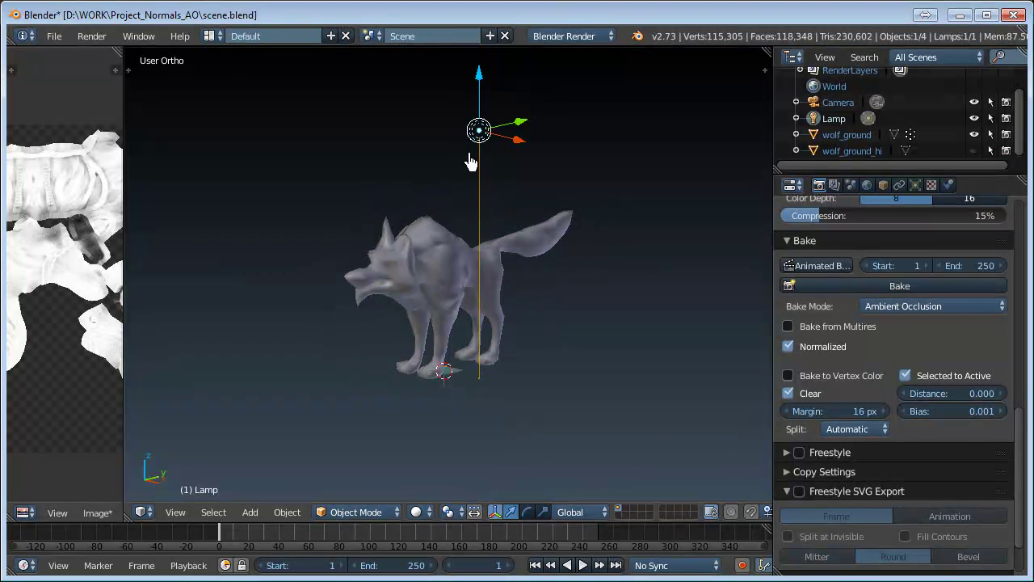
right_click(427, 269)
scroll(443, 283, up, 1)
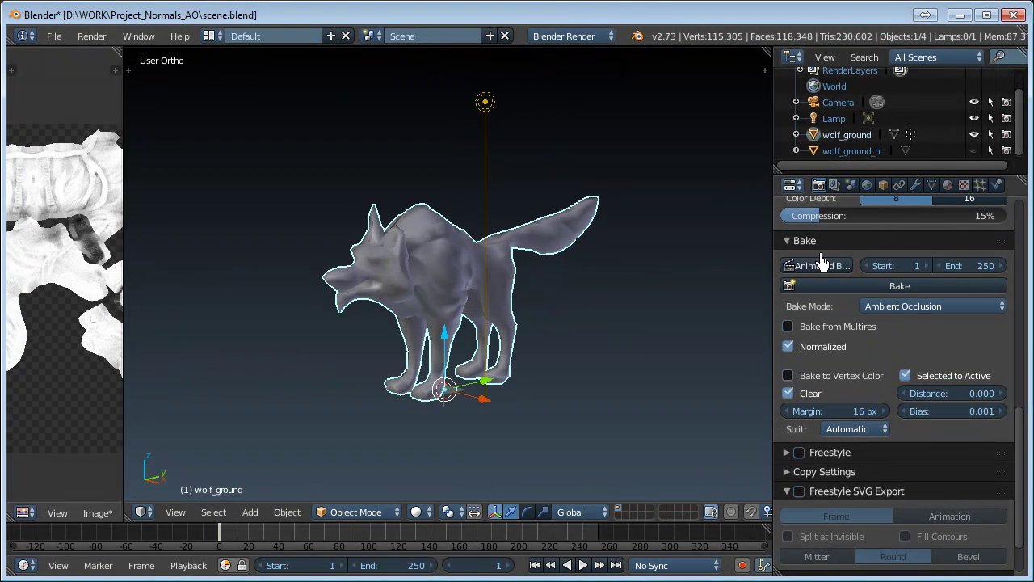
Add a new default material 'Material' (Lambert 0.800, CookTorr 0.500) to wolf_ground and widen Properties
click(950, 188)
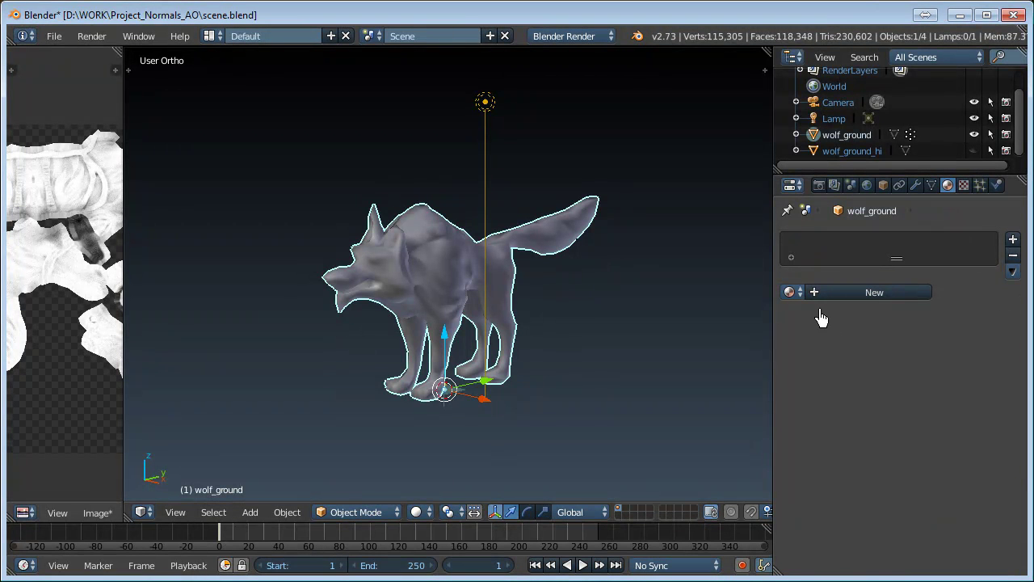
click(792, 293)
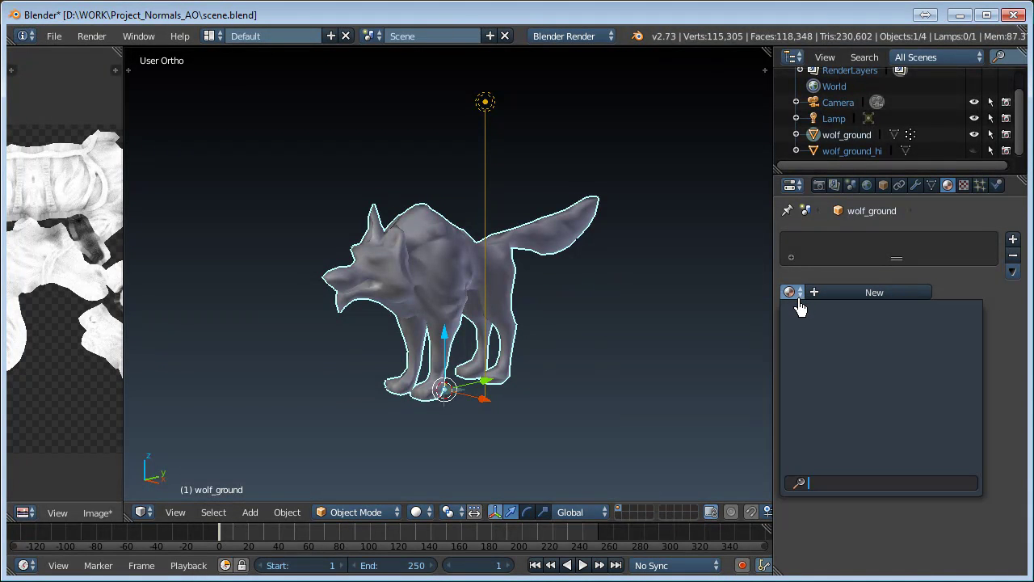
click(830, 277)
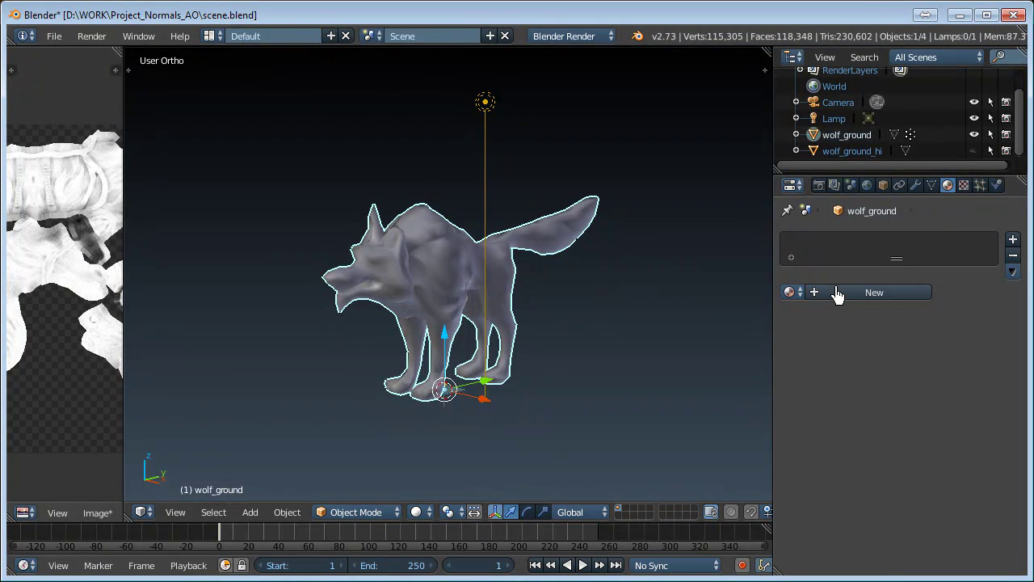
click(837, 293)
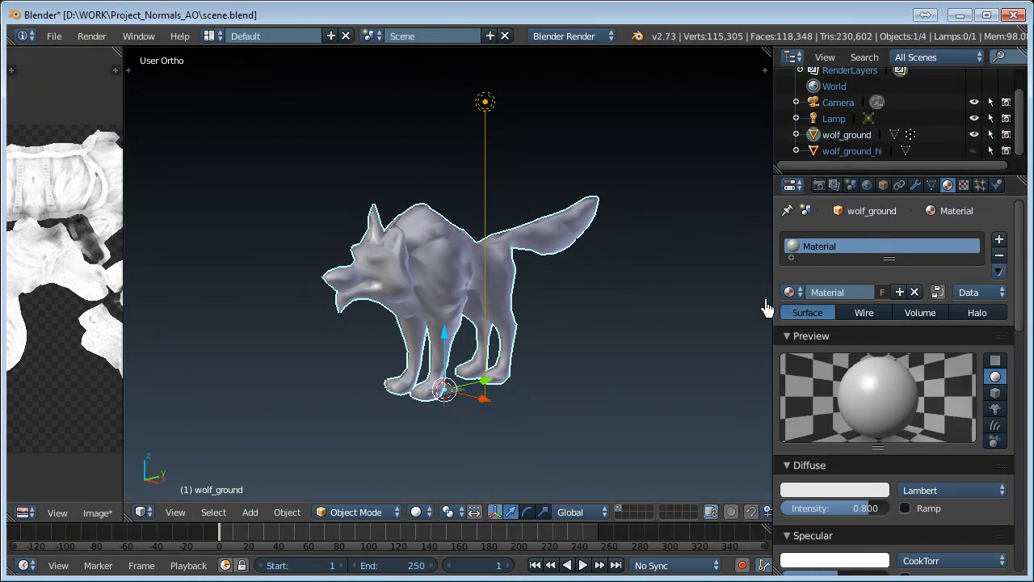
drag(770, 307, 687, 309)
scroll(822, 387, down, 5)
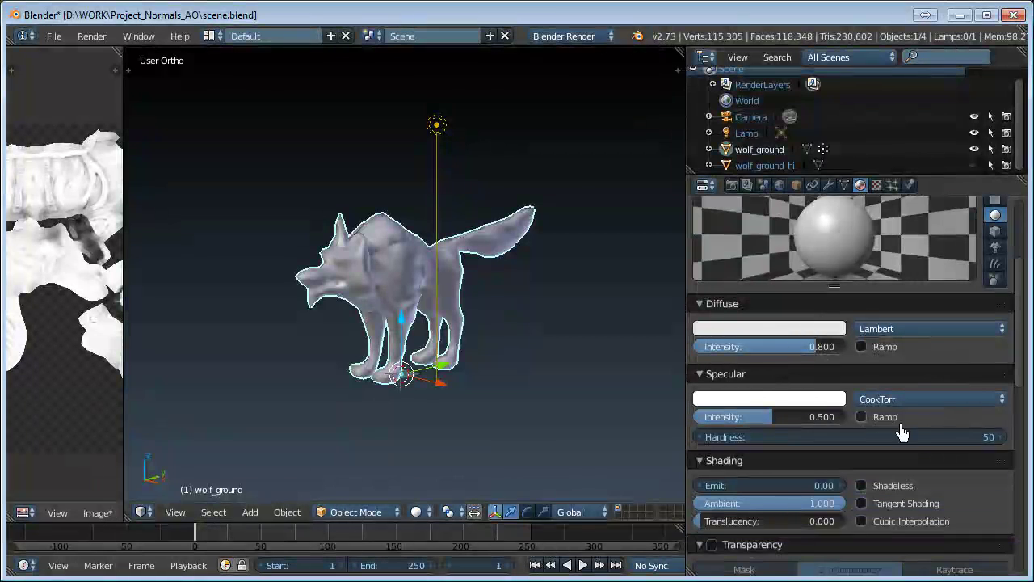
scroll(372, 259, up, 1)
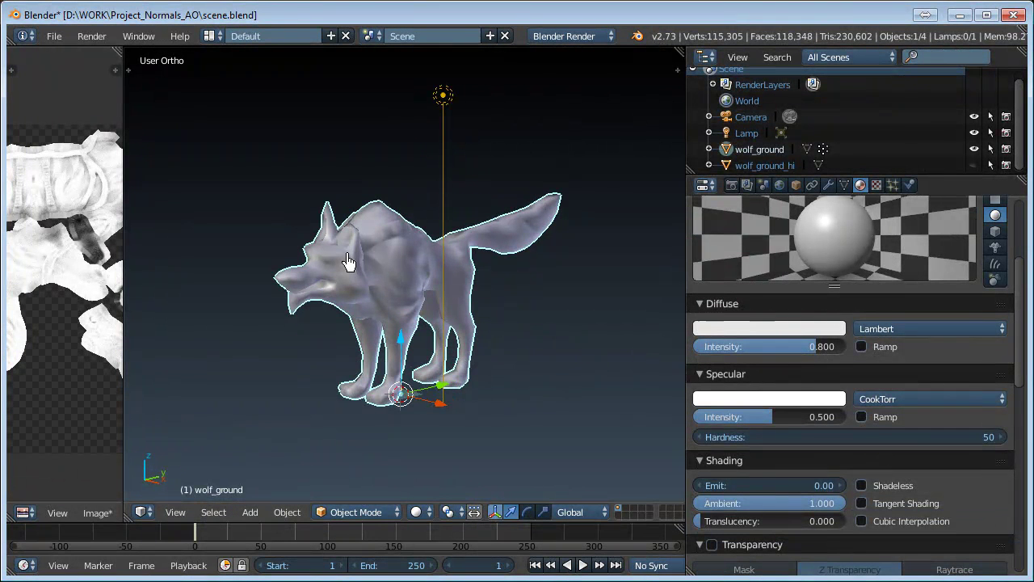
scroll(858, 379, down, 2)
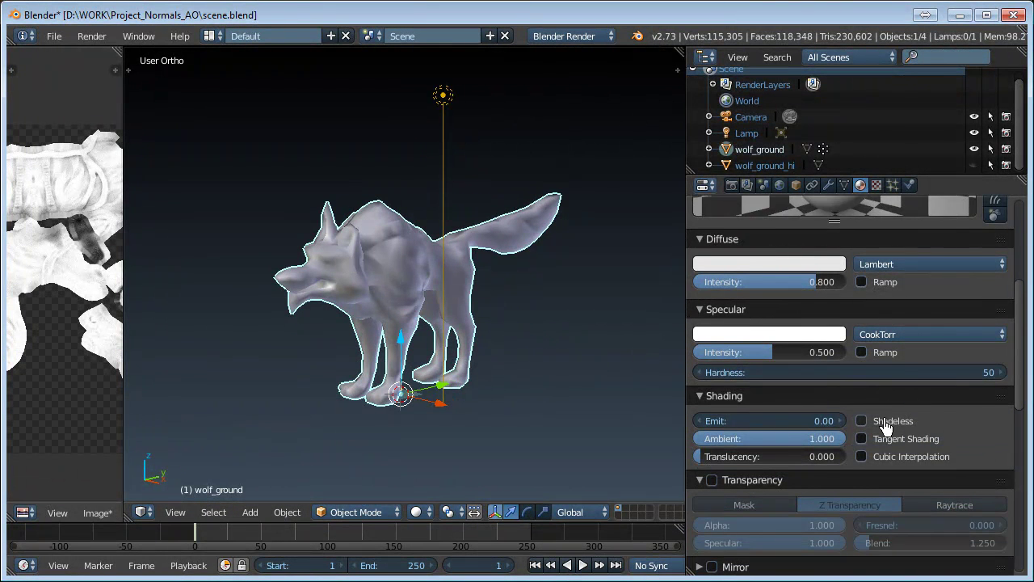
scroll(930, 279, up, 4)
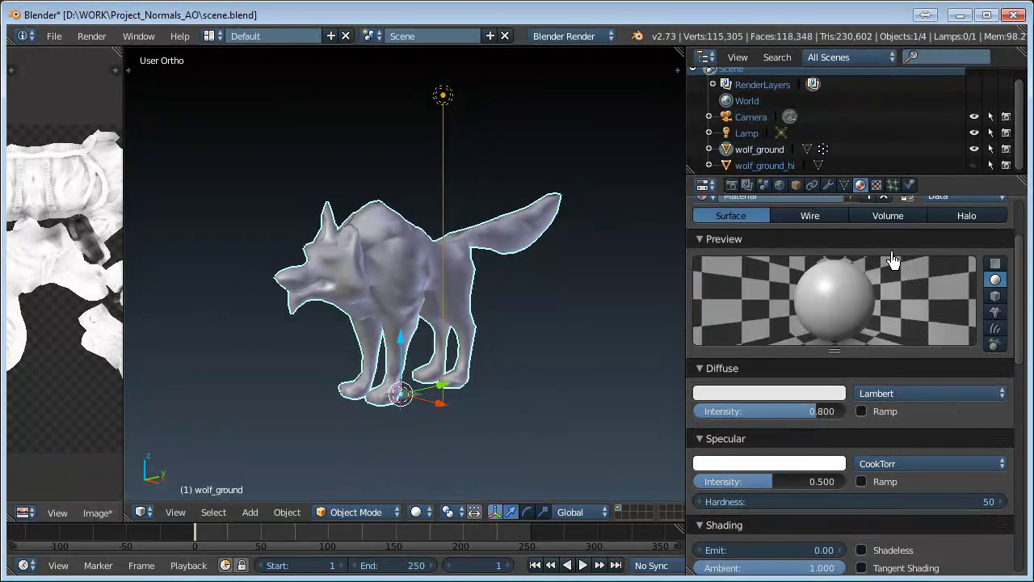
scroll(856, 324, down, 7)
scroll(822, 388, down, 4)
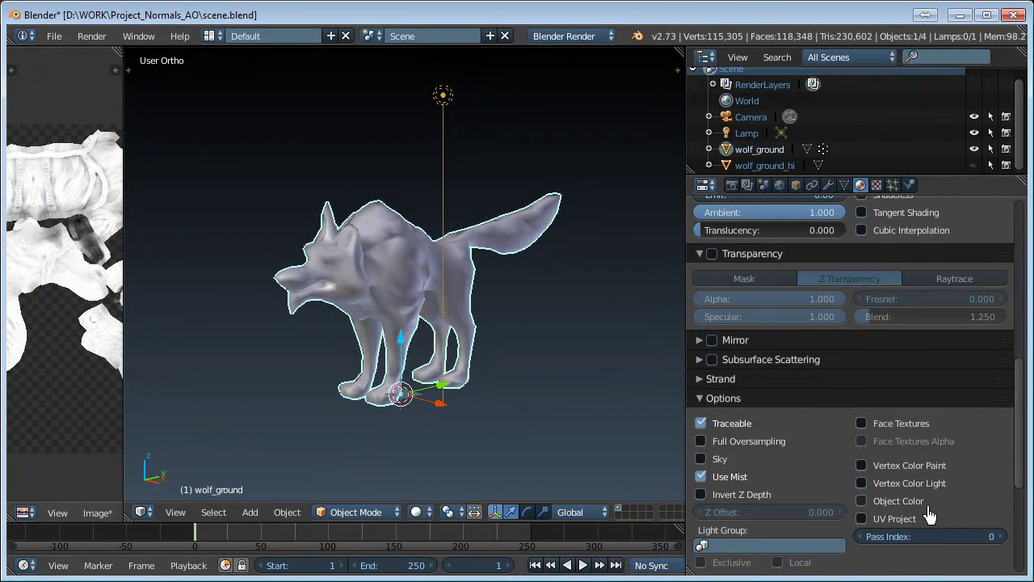
scroll(906, 485, up, 7)
scroll(954, 356, up, 5)
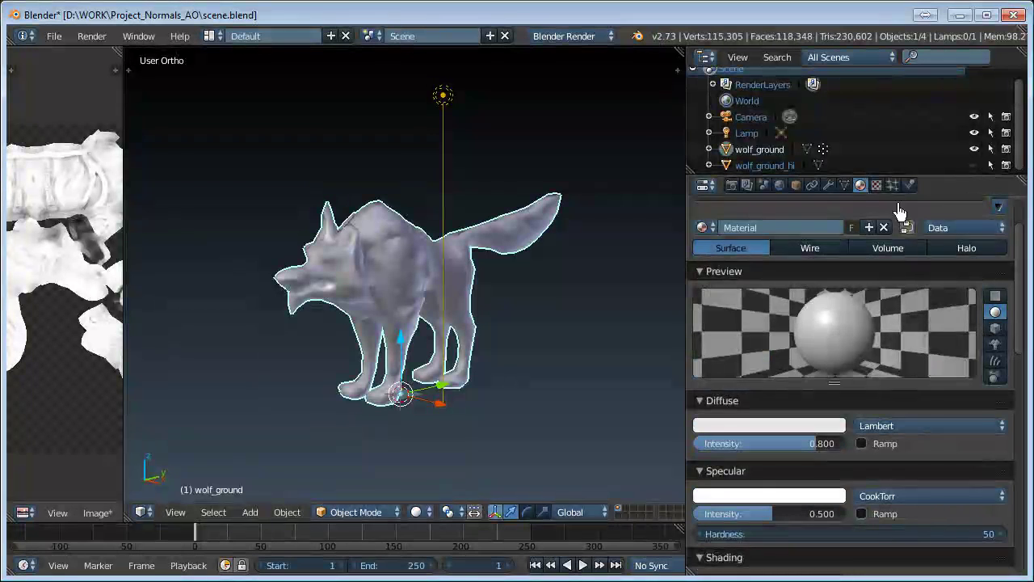
Create a new image texture on the material, mapped through UVMap coordinates
click(877, 186)
click(861, 185)
click(877, 185)
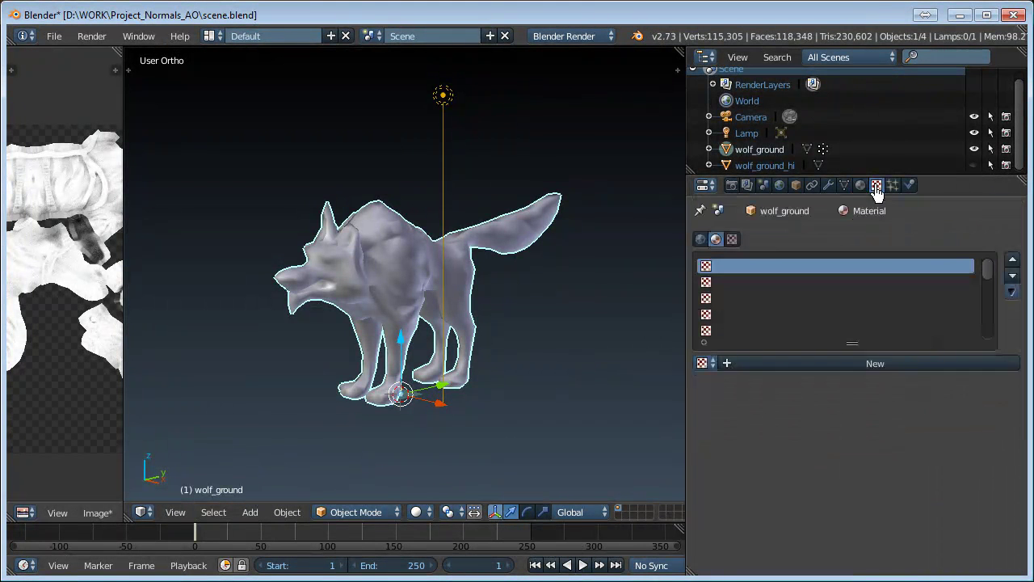
click(704, 365)
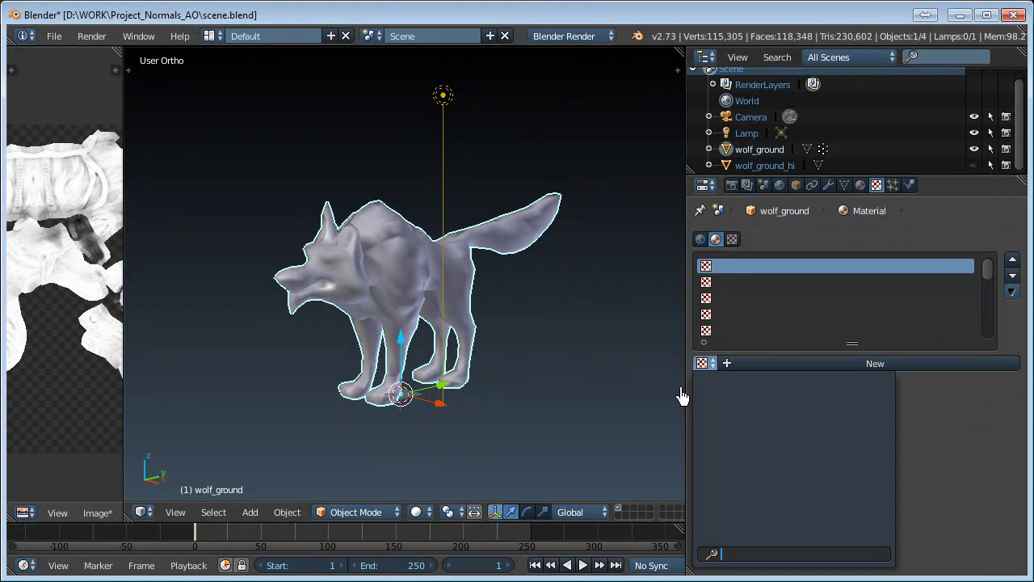
click(778, 359)
click(774, 364)
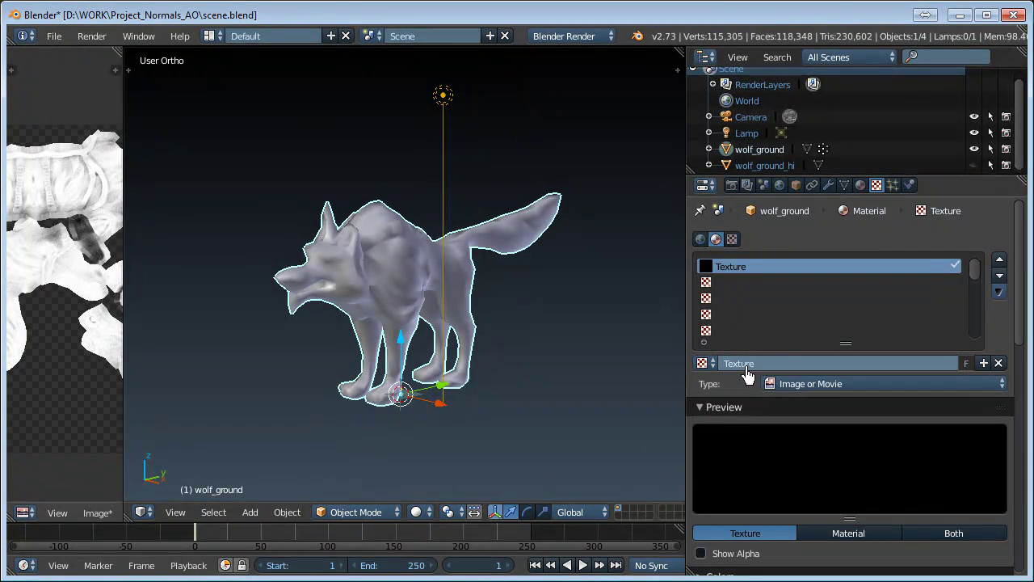
scroll(801, 408, down, 5)
scroll(884, 423, down, 2)
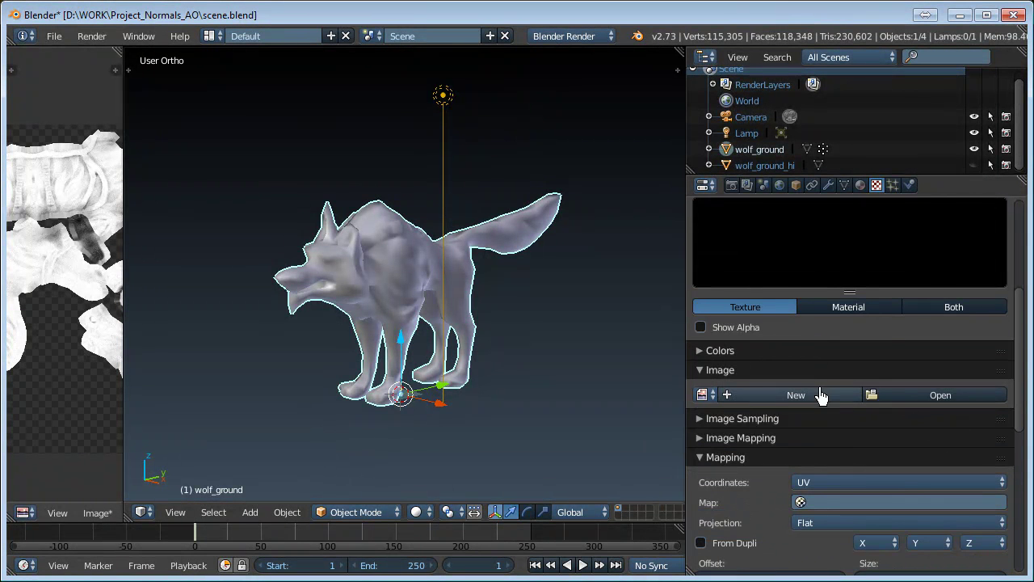
scroll(908, 404, down, 1)
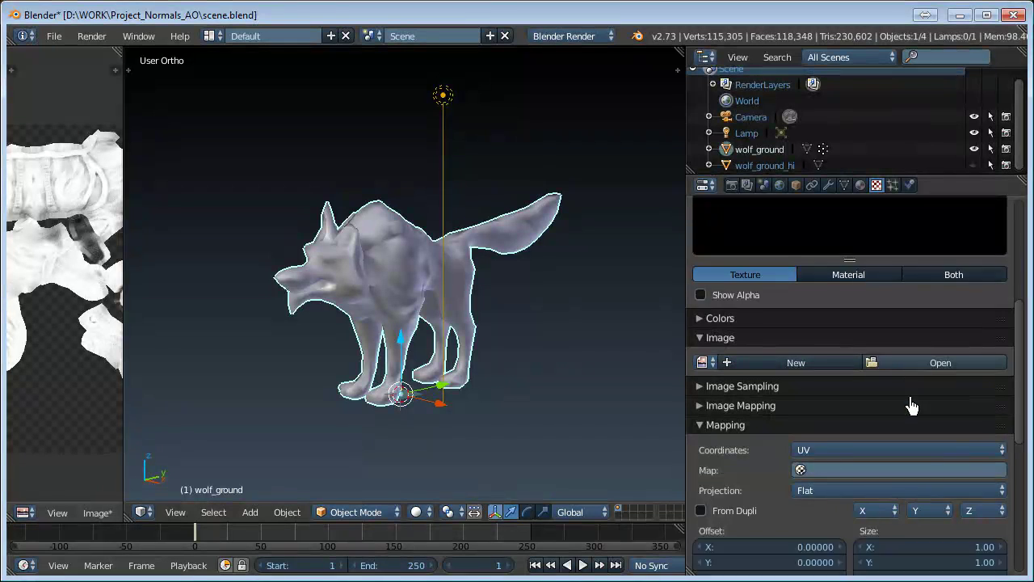
scroll(838, 415, down, 2)
click(835, 406)
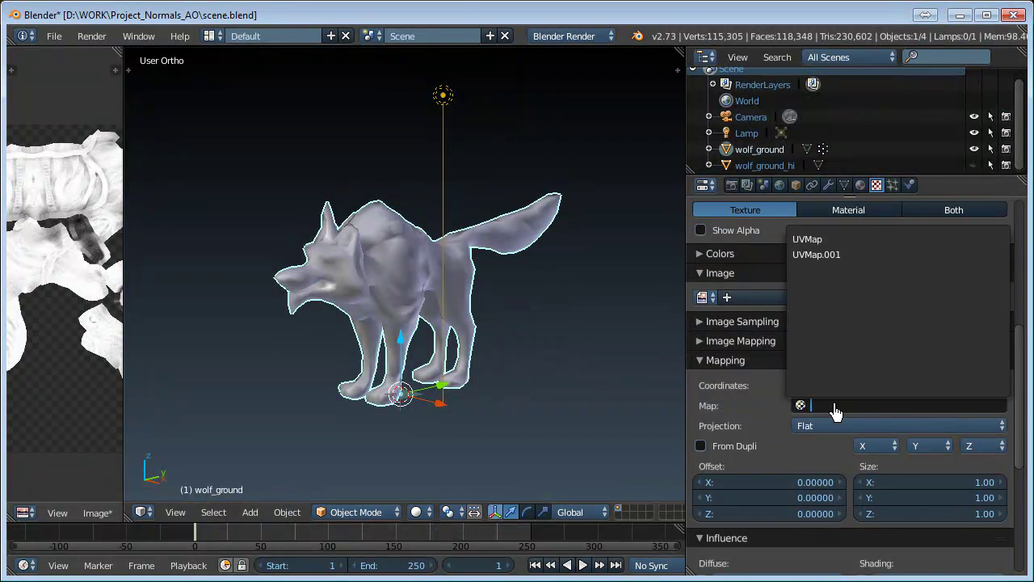
click(825, 246)
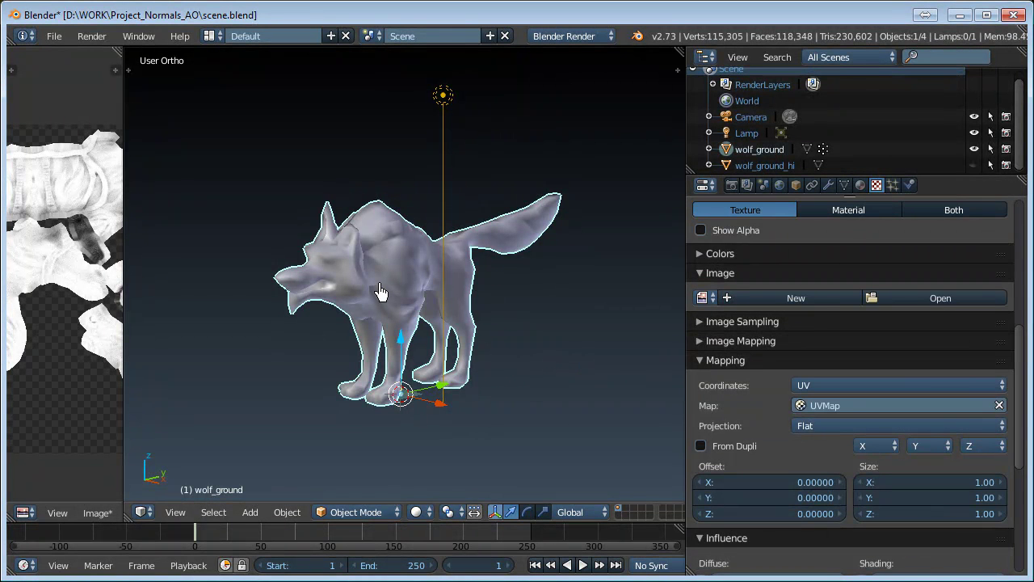
Toggle the wolf into Edit Mode and back to Object Mode
key(Tab)
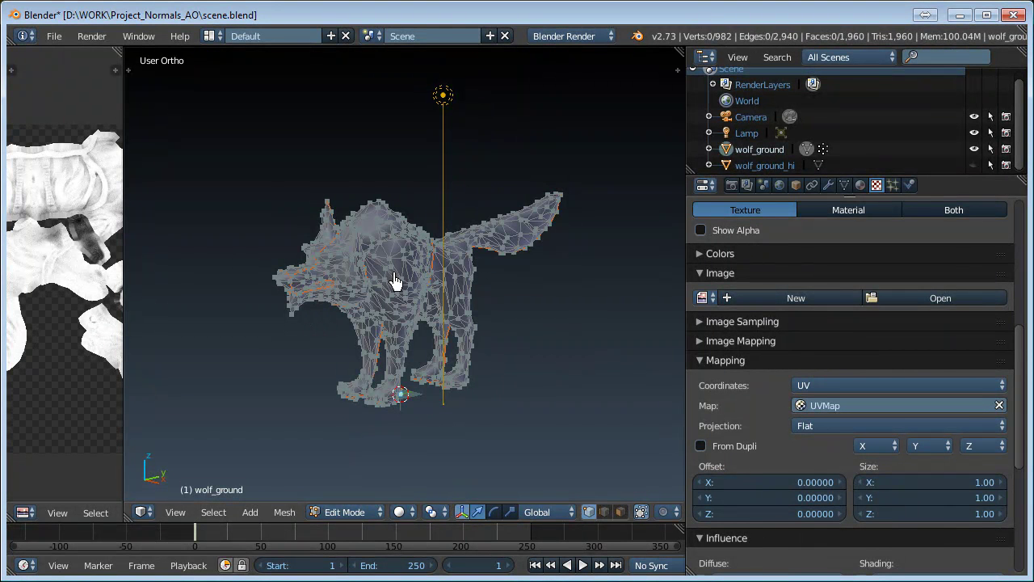
scroll(341, 279, up, 2)
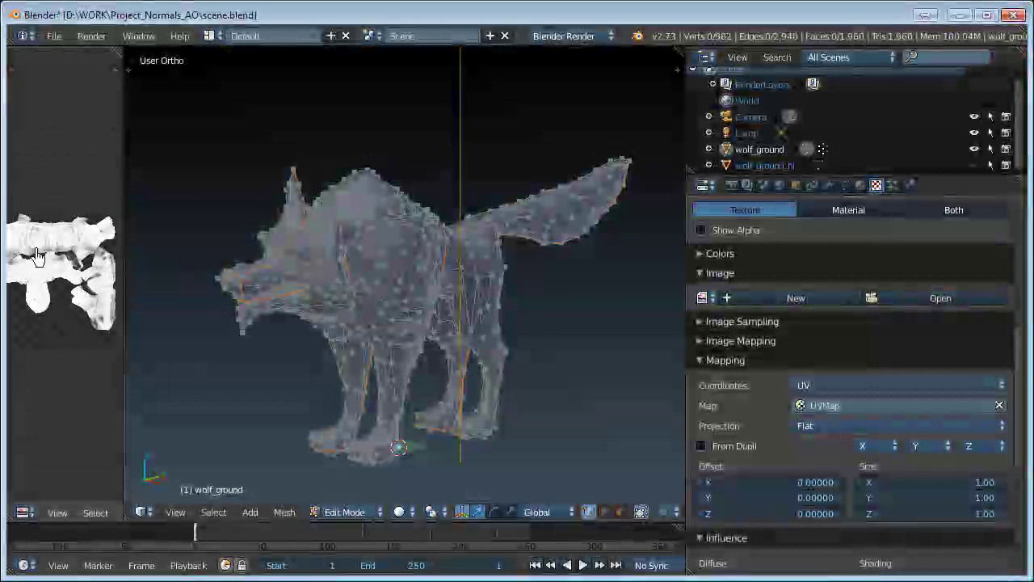
scroll(873, 316, down, 1)
scroll(455, 364, down, 2)
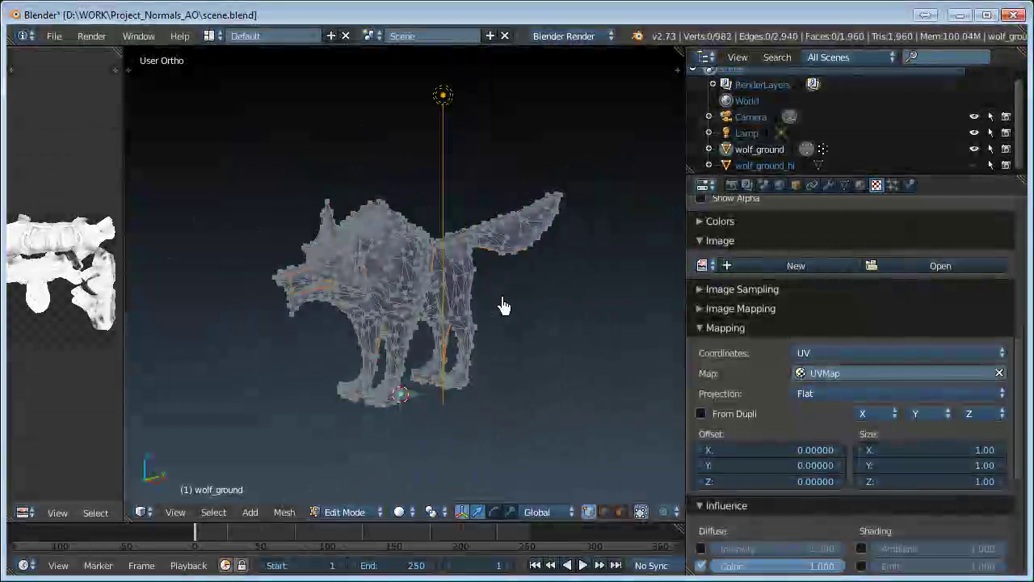
scroll(813, 342, up, 1)
key(Tab)
Load wolf_normal.png as the texture's image
click(931, 300)
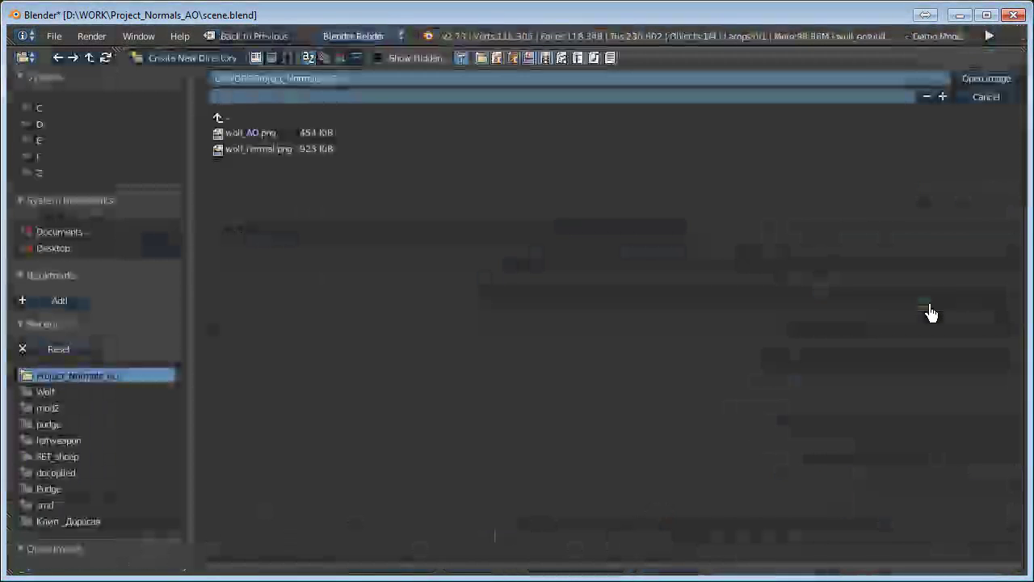
click(250, 151)
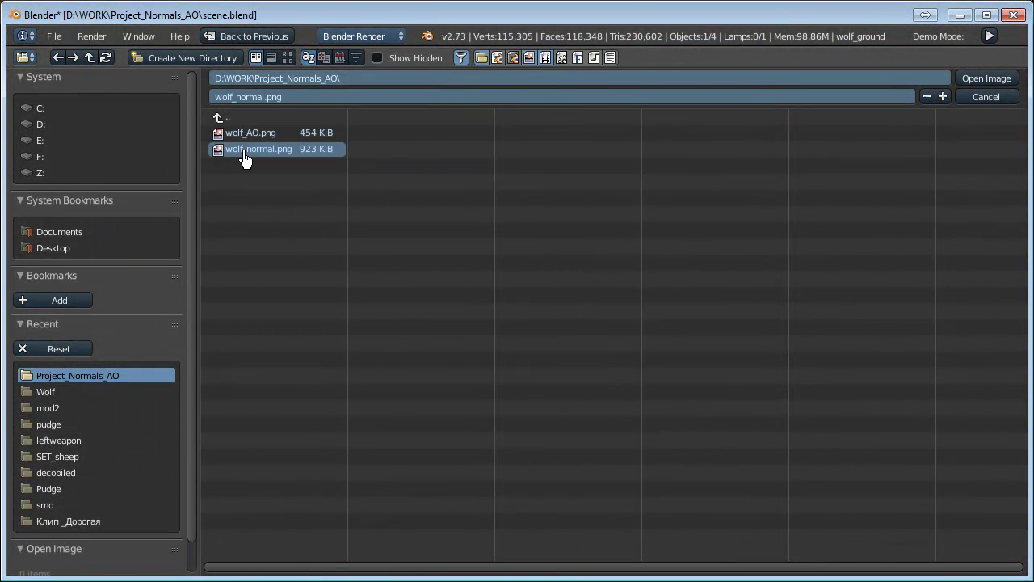
click(979, 81)
scroll(974, 352, up, 6)
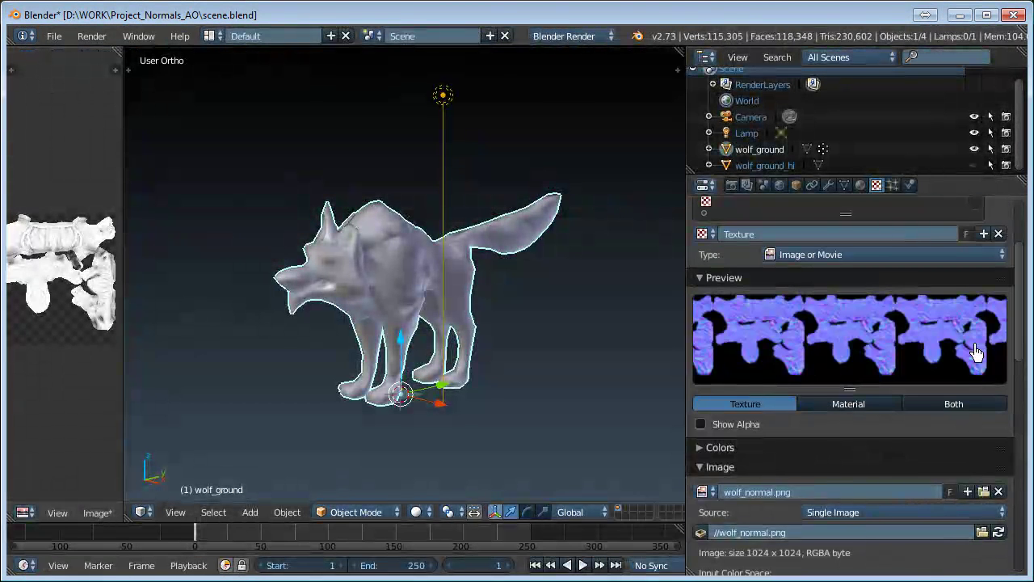
scroll(911, 351, up, 3)
scroll(911, 350, up, 1)
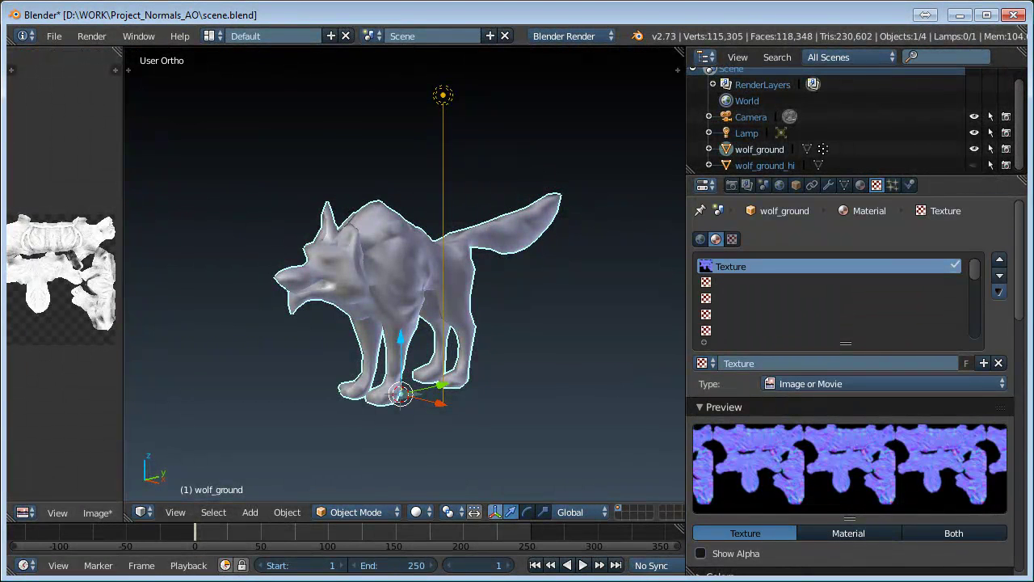
scroll(833, 452, down, 5)
In the texture's Influence panel, turn off Diffuse Color and turn on Geometry Normal at 1.000
scroll(828, 453, down, 5)
scroll(840, 457, down, 4)
scroll(842, 452, down, 4)
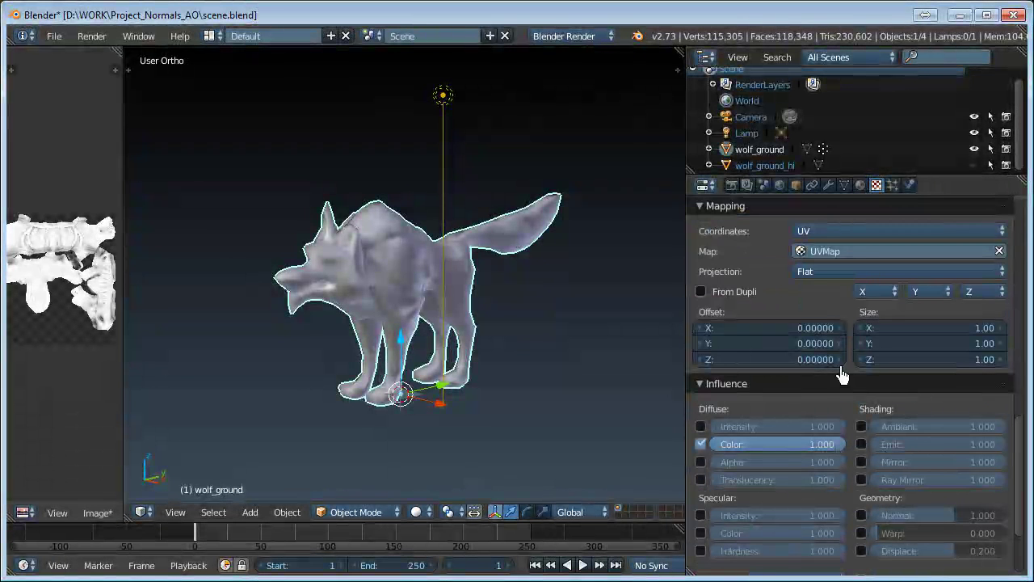
scroll(808, 335, down, 3)
scroll(788, 349, down, 1)
scroll(788, 349, up, 2)
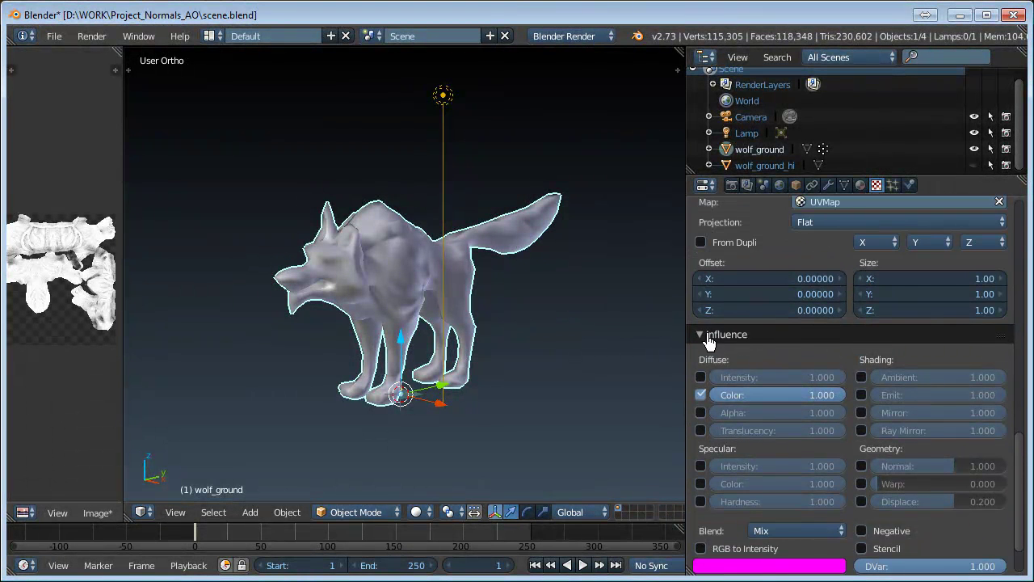
click(701, 340)
click(700, 341)
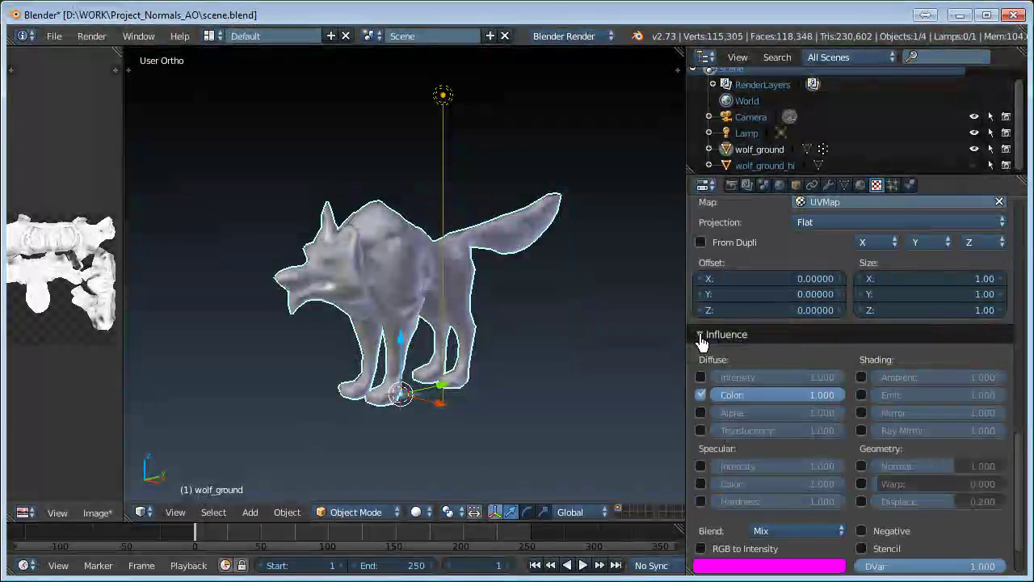
click(701, 396)
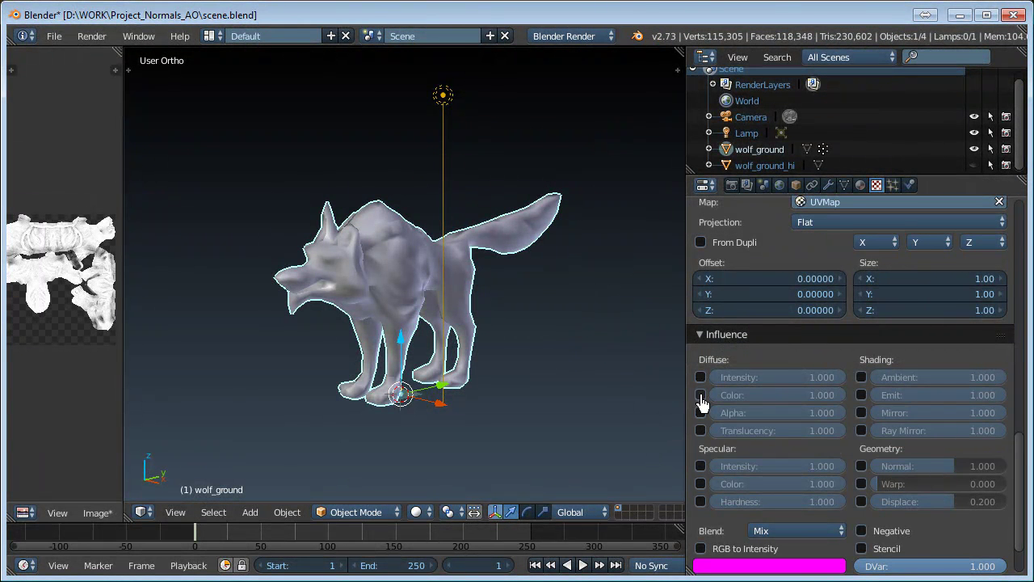
click(862, 467)
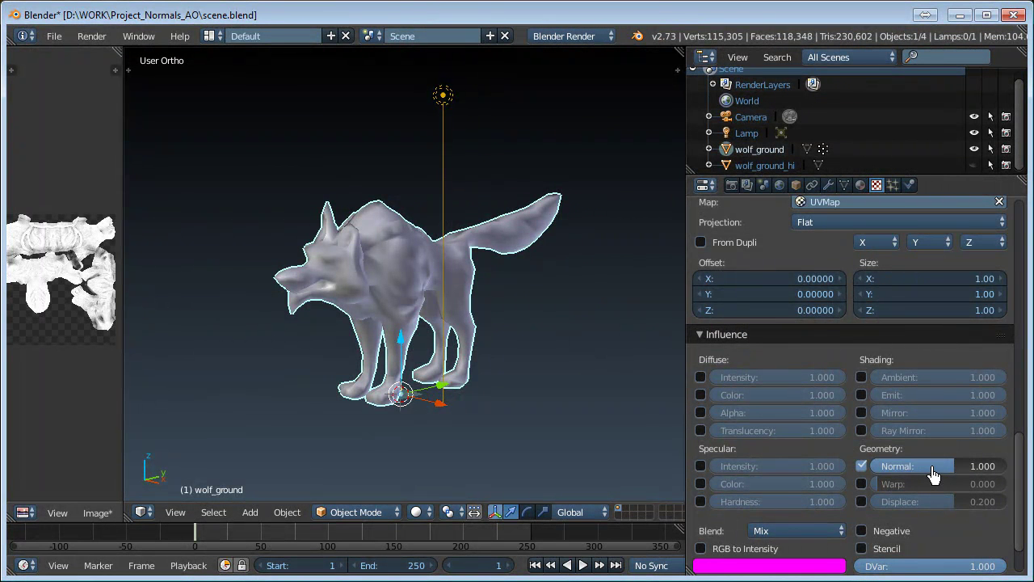
scroll(954, 474, up, 7)
scroll(954, 474, up, 4)
scroll(954, 474, up, 9)
scroll(954, 474, up, 3)
scroll(811, 463, down, 1)
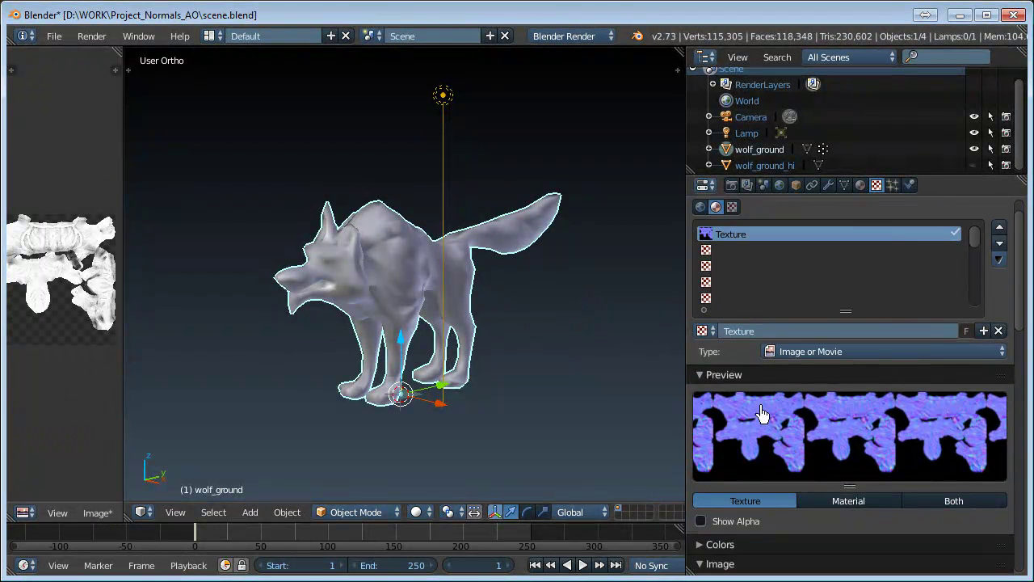
scroll(766, 432, down, 2)
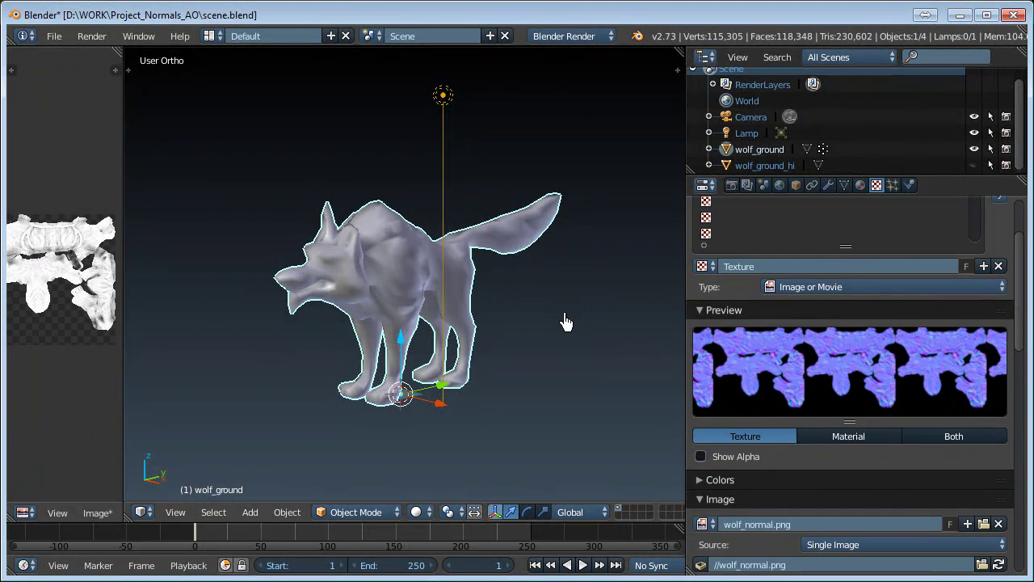
scroll(339, 265, up, 1)
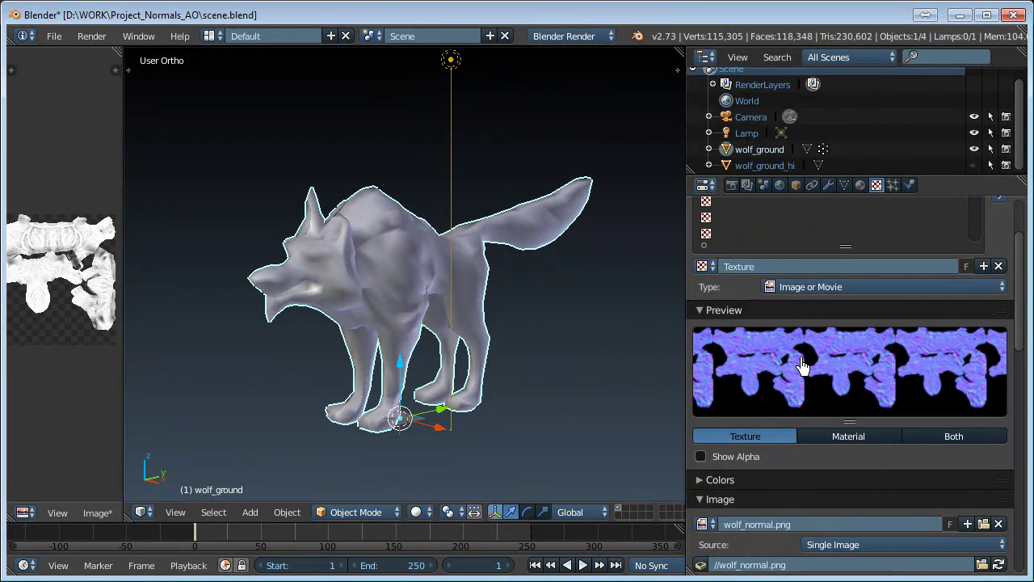
scroll(801, 278, up, 1)
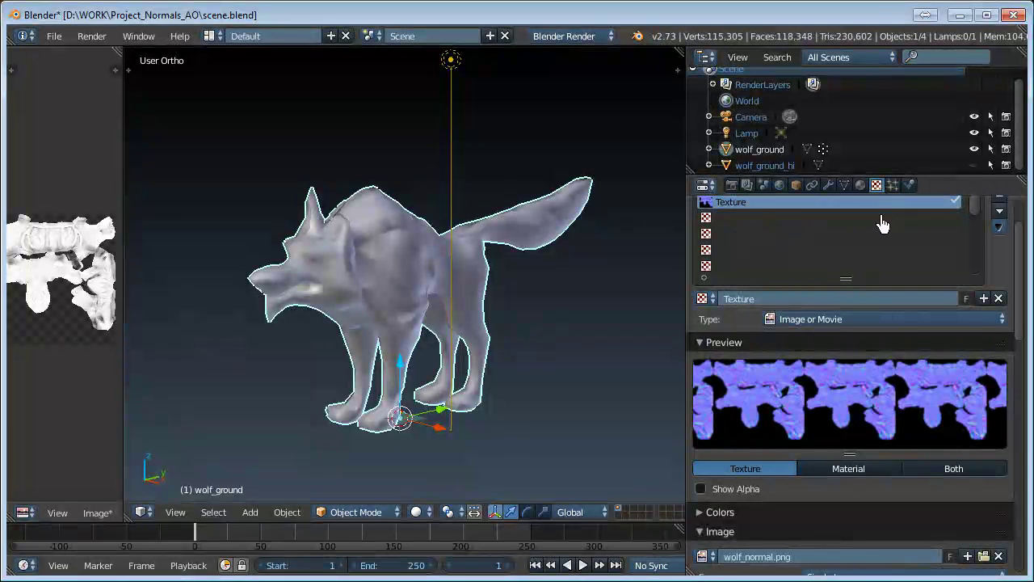
Add a second texture in the next slot, naming the first 'normal' and the second 'ao'
click(725, 219)
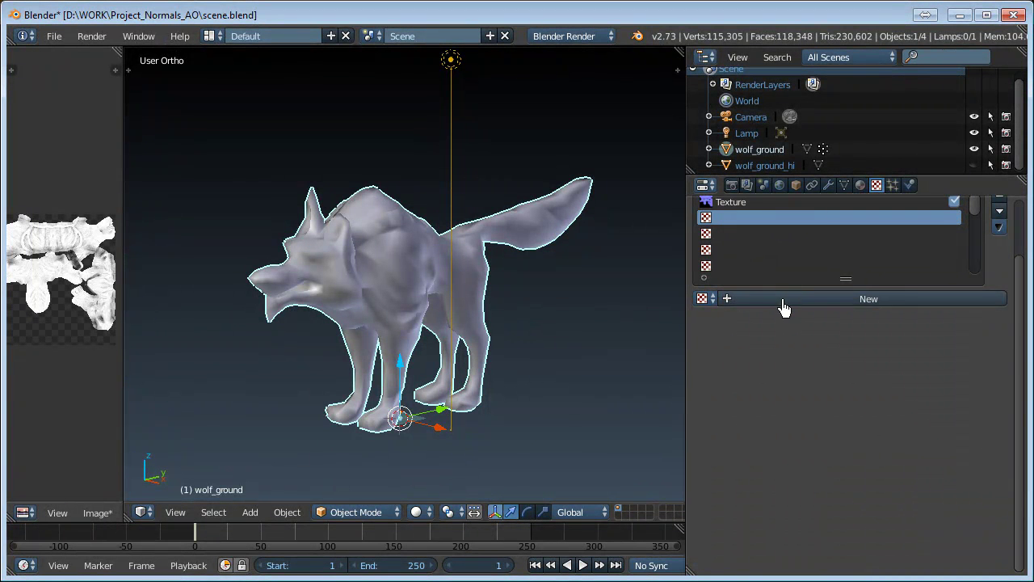
click(781, 299)
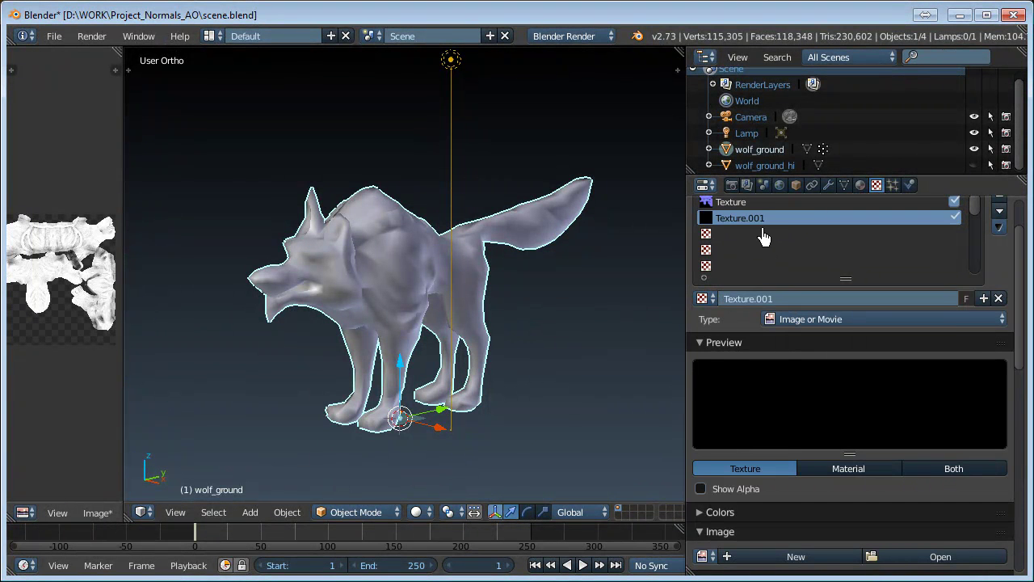
click(740, 204)
click(760, 301)
text(norm)
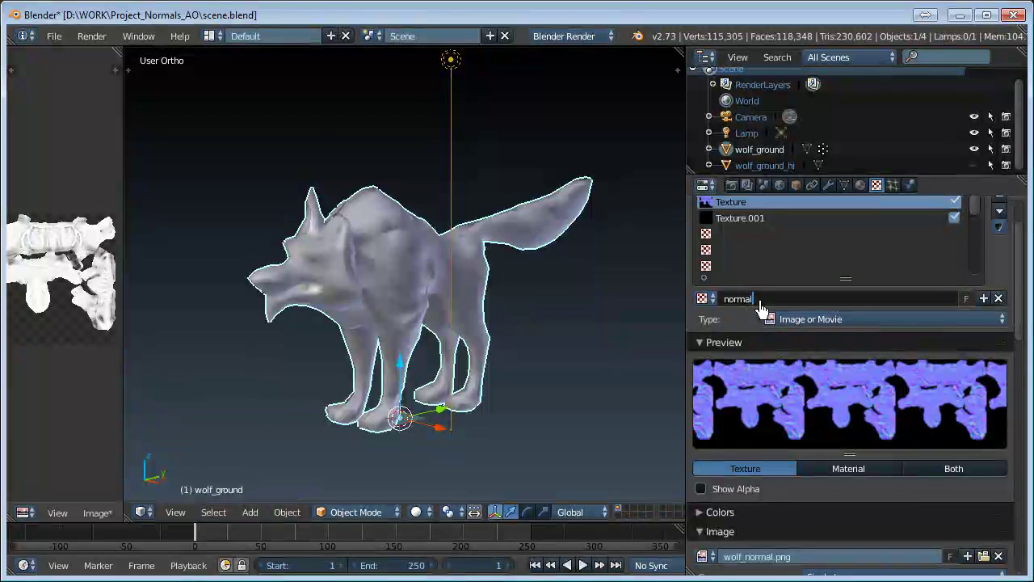
text(al)
key(Return)
click(776, 300)
text(ao)
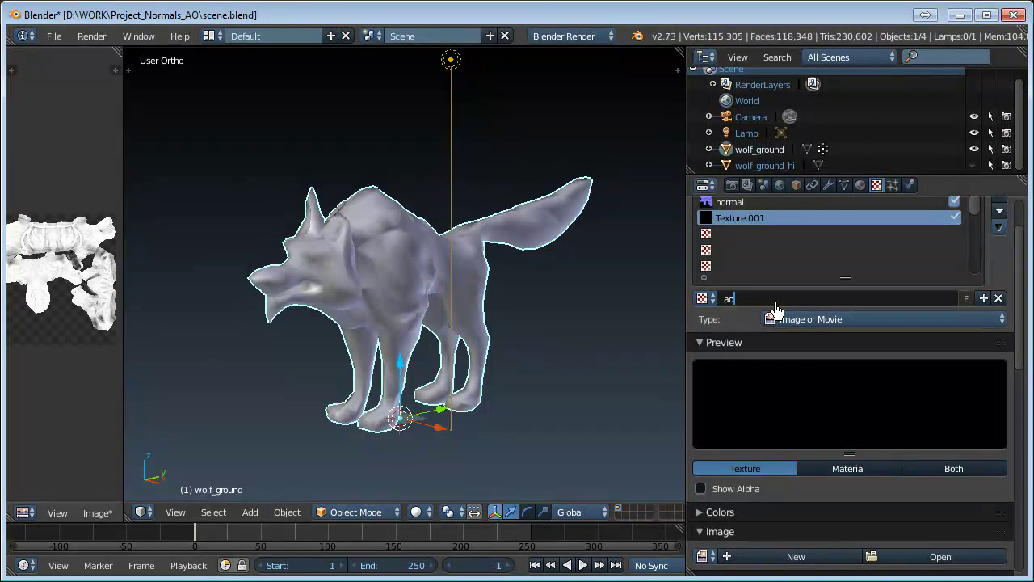
key(Return)
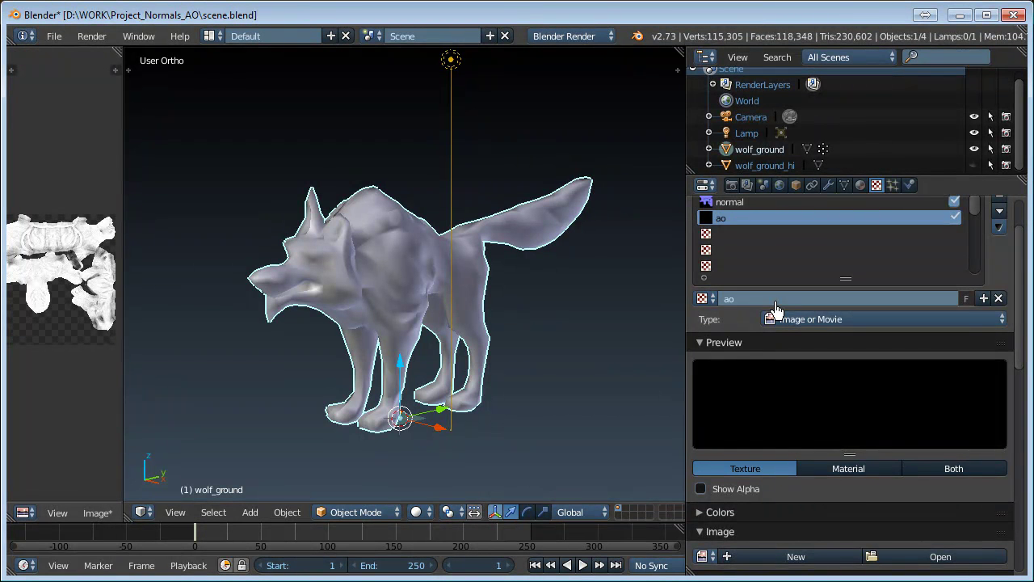
Map the ao texture through UVMap and load wolf_AO.png into it
scroll(864, 490, down, 4)
click(824, 535)
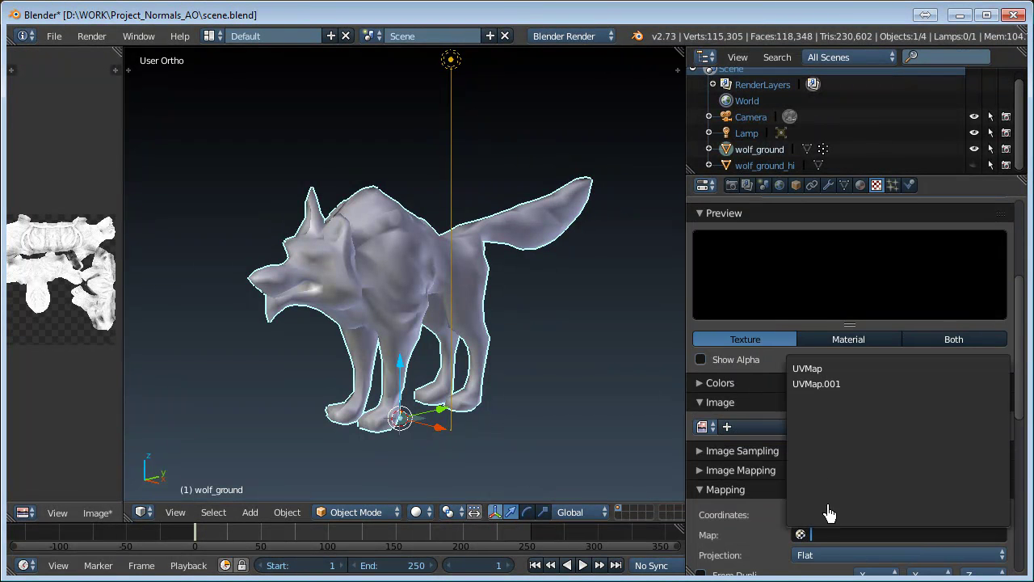
click(839, 381)
scroll(837, 396, down, 2)
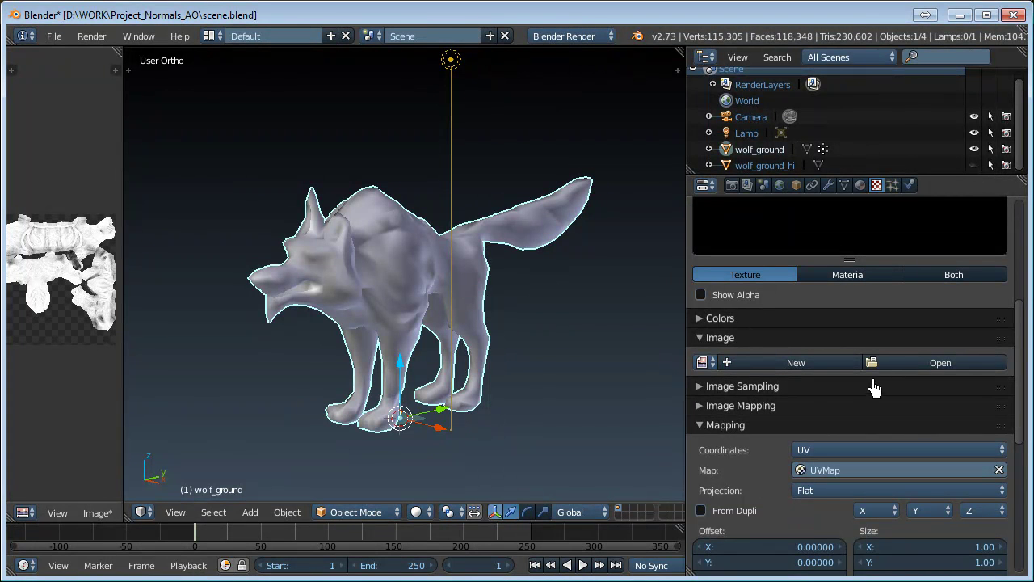
scroll(874, 388, up, 2)
click(913, 434)
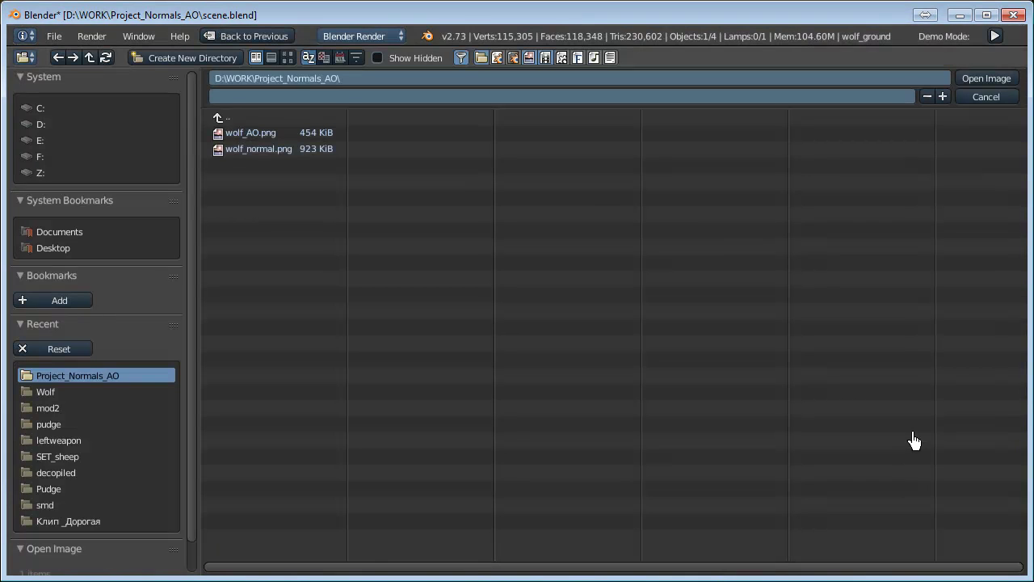
click(251, 133)
click(978, 85)
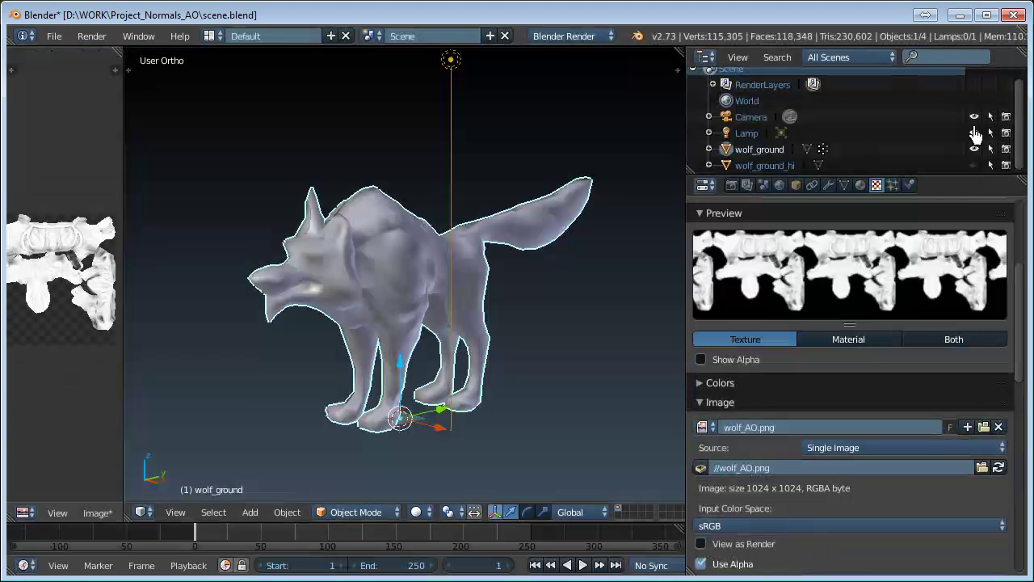
Change the ao texture's Influence Blend mode from Mix to Multiply
scroll(808, 324, up, 5)
scroll(752, 307, down, 1)
scroll(756, 363, down, 9)
scroll(758, 477, down, 6)
scroll(814, 494, down, 3)
scroll(814, 495, down, 3)
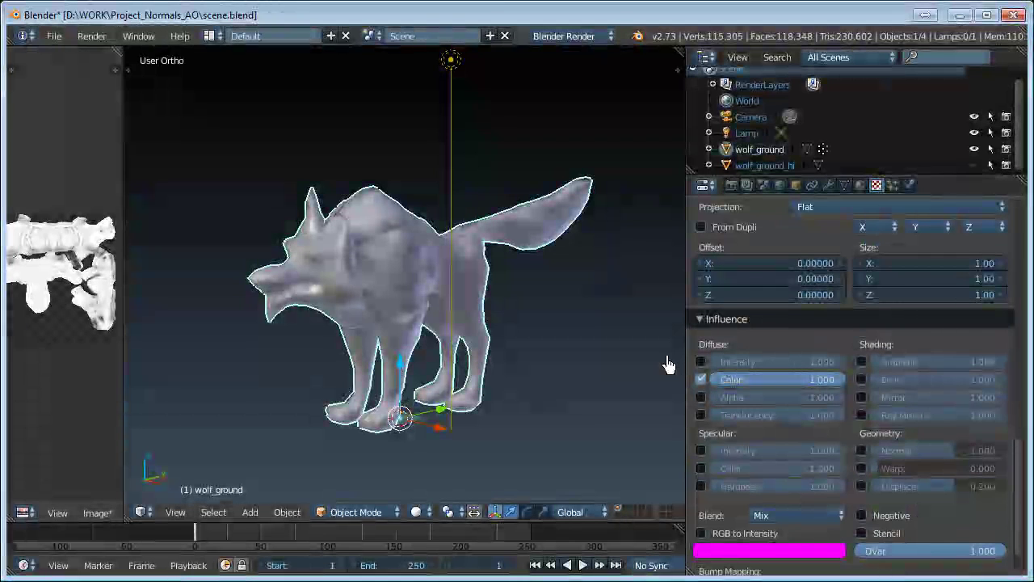
scroll(830, 547, down, 2)
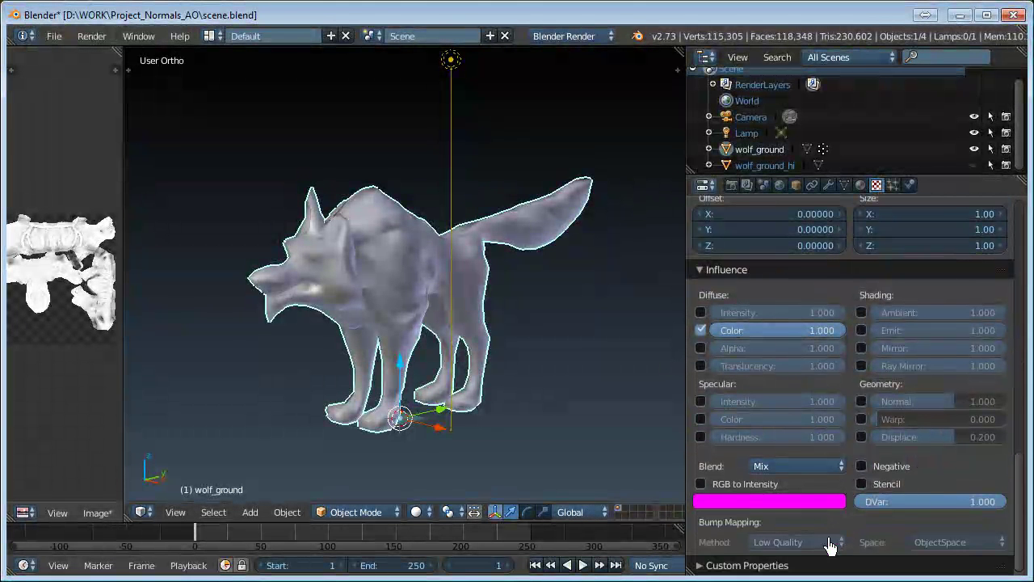
click(800, 468)
click(802, 404)
scroll(865, 461, up, 5)
scroll(878, 445, up, 5)
scroll(881, 349, up, 5)
scroll(889, 343, up, 5)
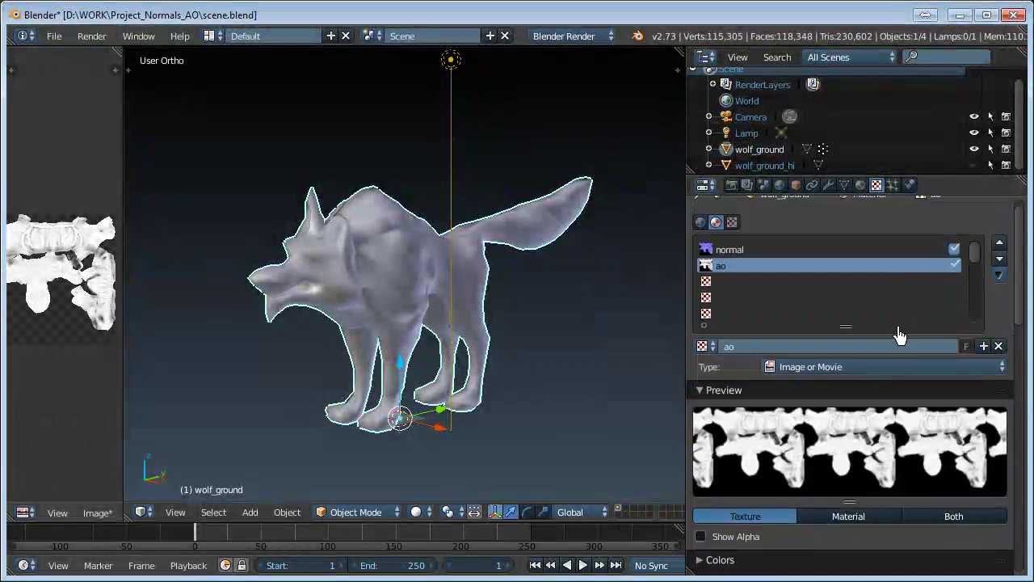
Reselect the normal texture, widen the 3D view, and switch viewport shading to Textured
click(731, 251)
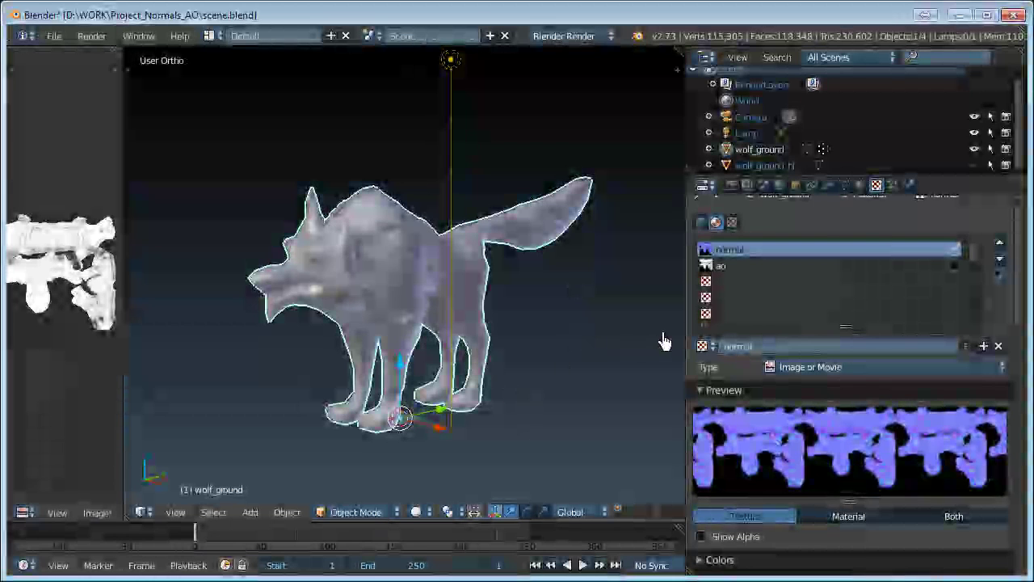
drag(691, 346, 752, 346)
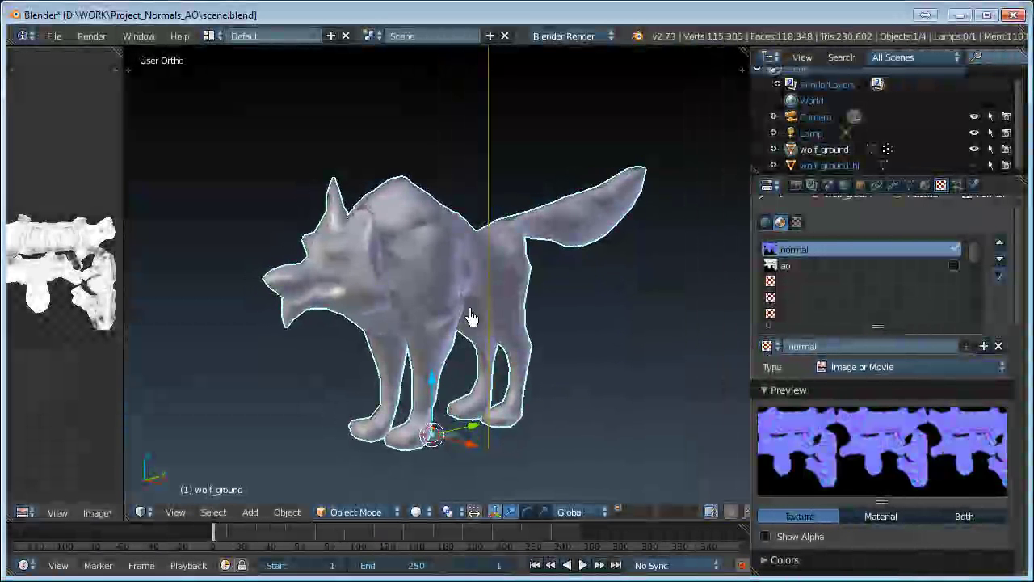
click(356, 517)
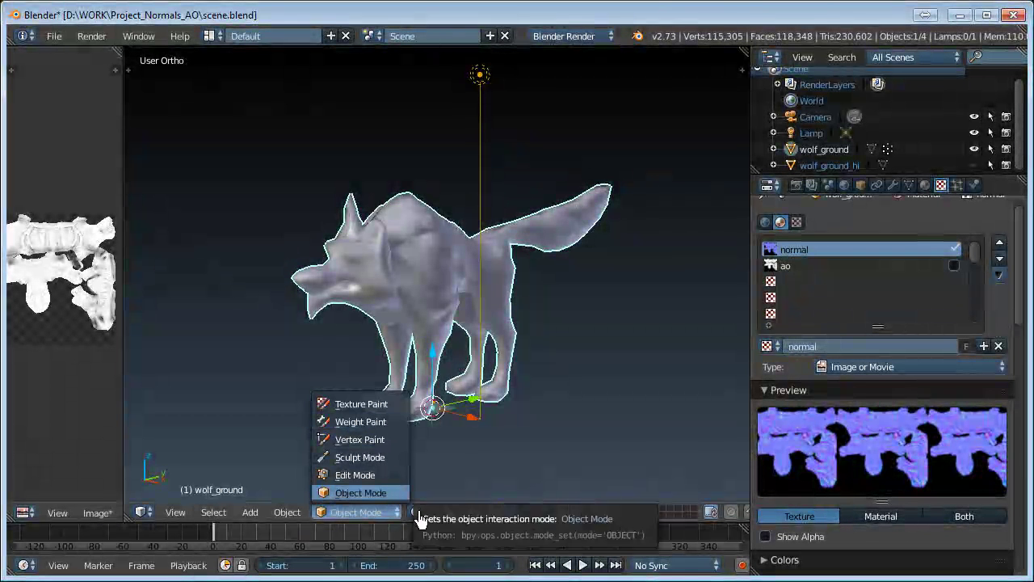
click(416, 512)
click(445, 437)
scroll(445, 369, up, 2)
scroll(422, 278, down, 2)
scroll(466, 183, down, 2)
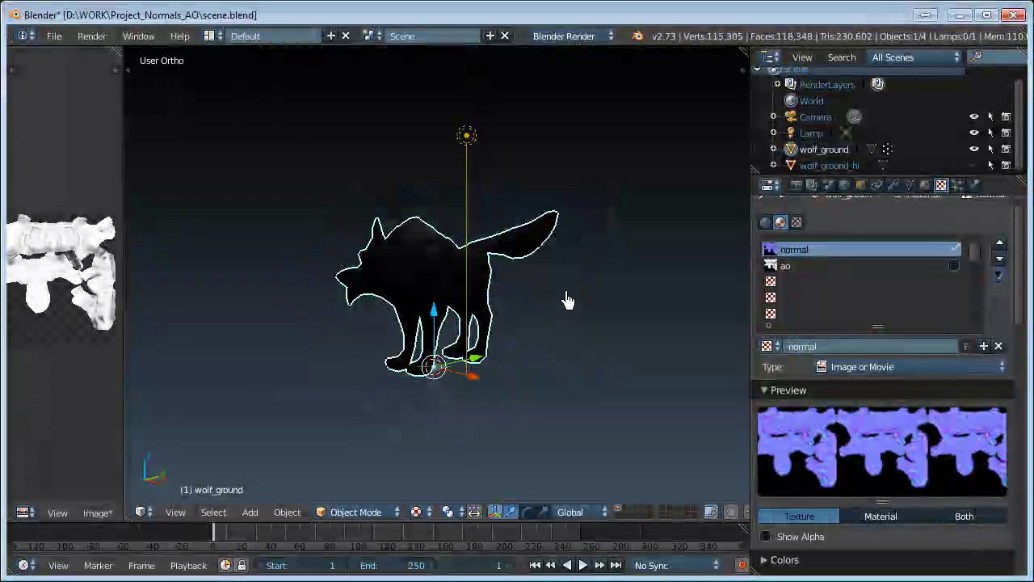
Select the Lamp and set its Energy to 9.770
right_click(468, 135)
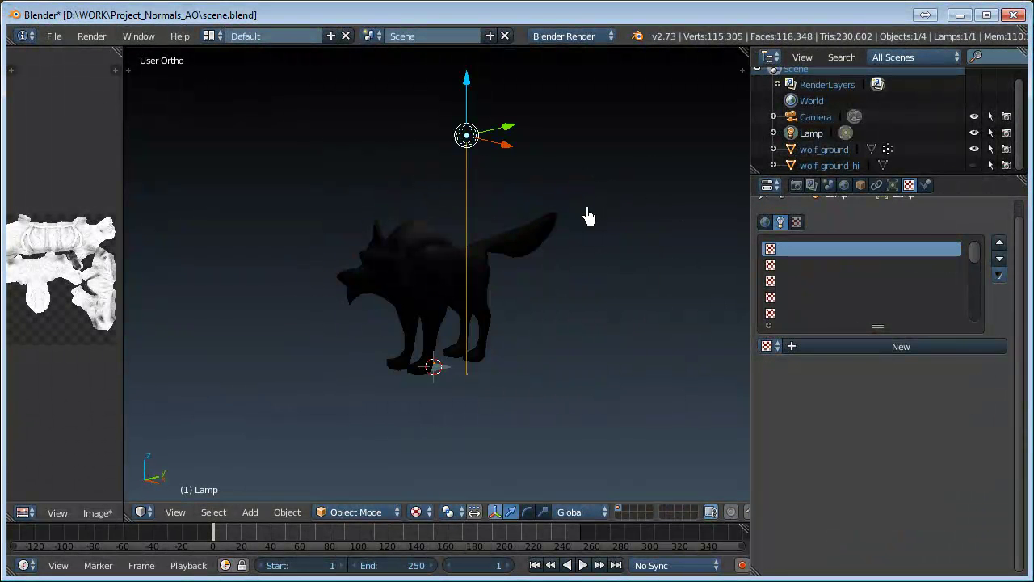
click(893, 185)
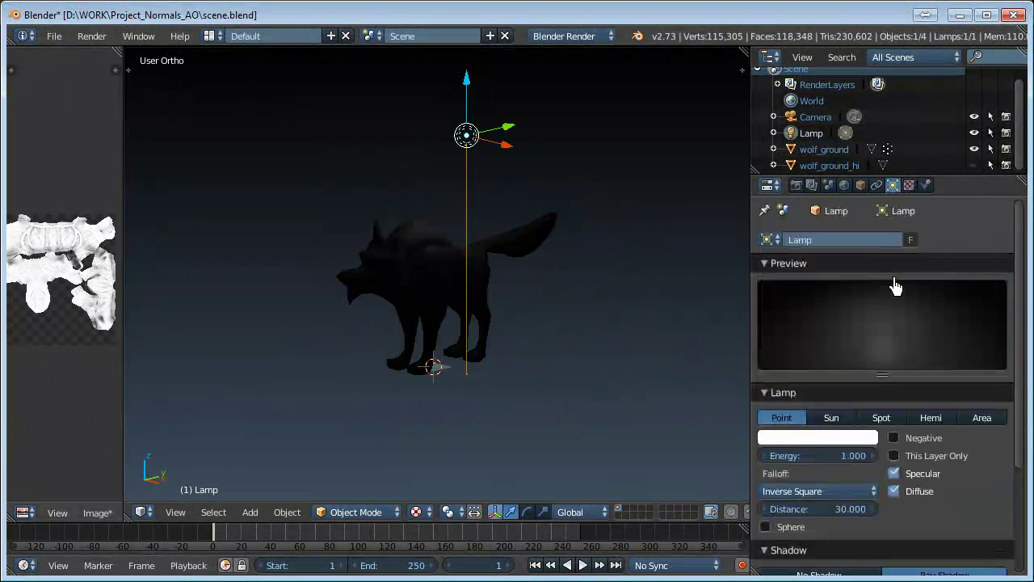
scroll(849, 427, down, 2)
drag(833, 392, 87, 396)
drag(183, 386, 480, 392)
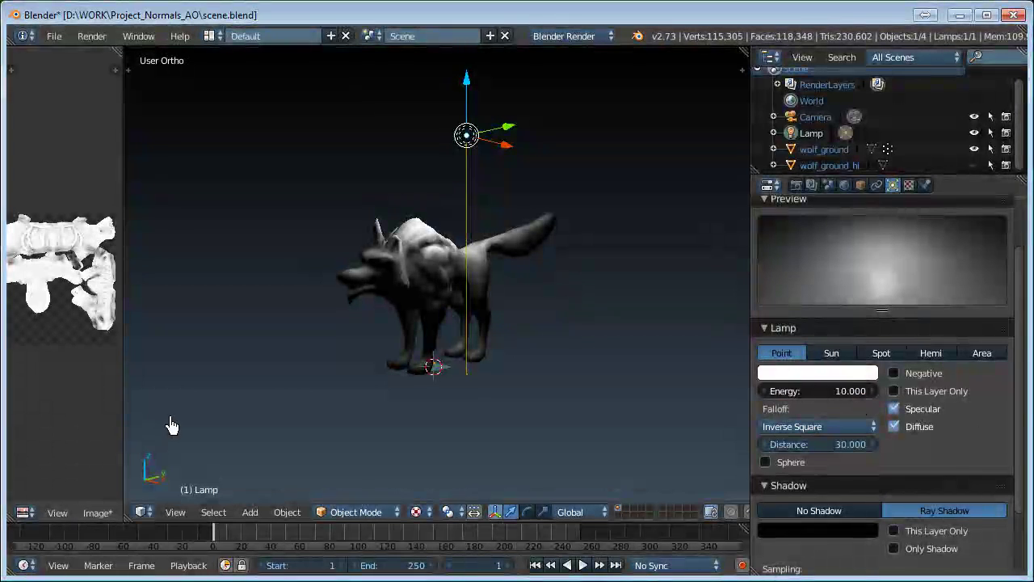
drag(169, 422, 508, 483)
drag(776, 396, 1000, 422)
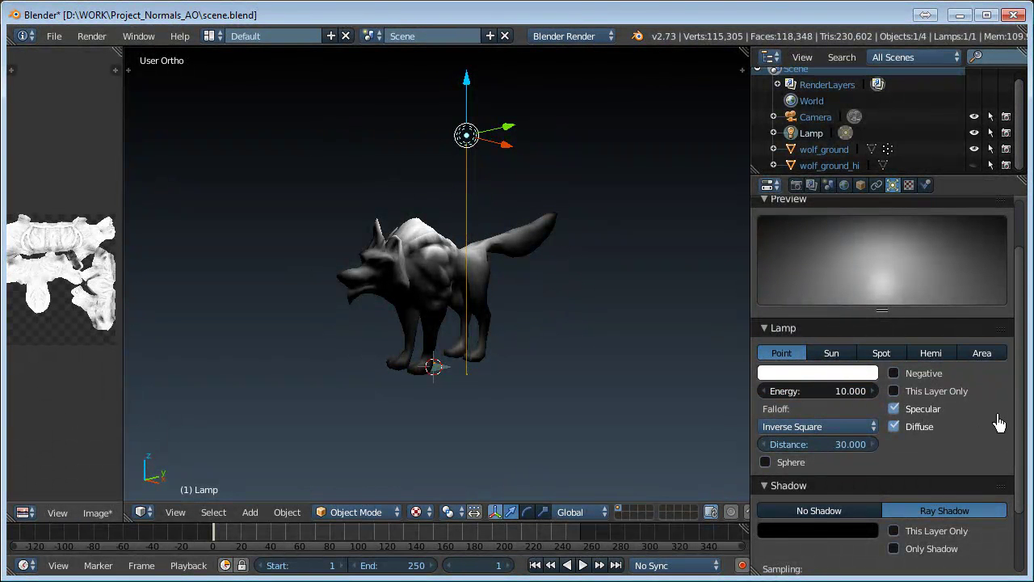
drag(812, 391, 776, 391)
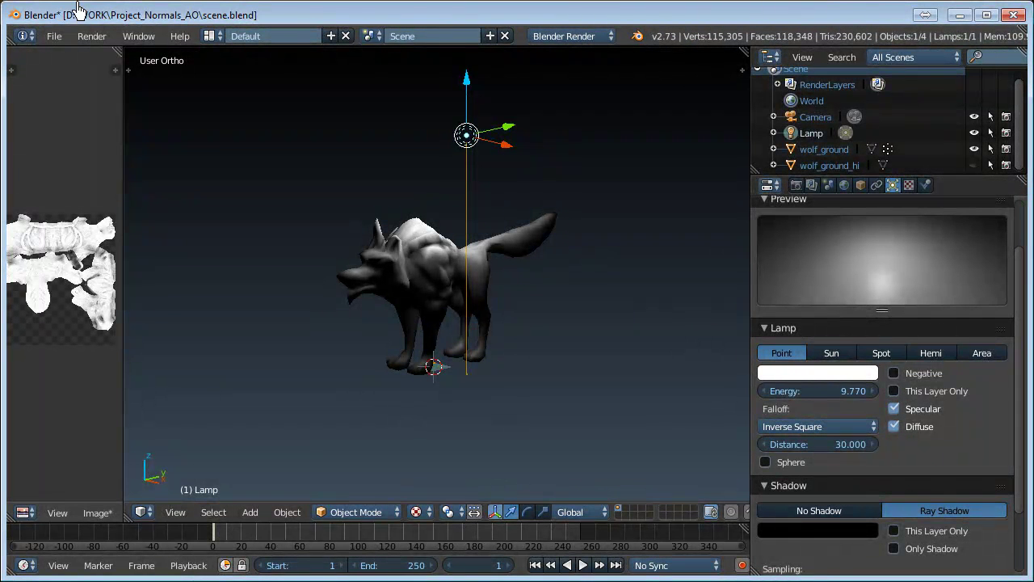
Change the lamp to a Sun with energy 1.56
click(931, 355)
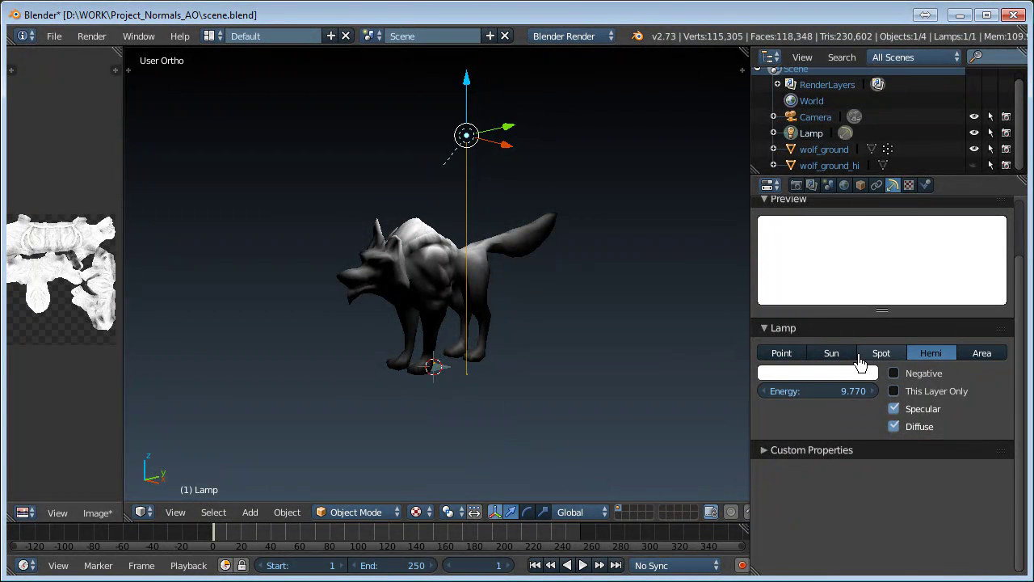
click(832, 353)
drag(837, 391, 783, 396)
drag(491, 468, 138, 436)
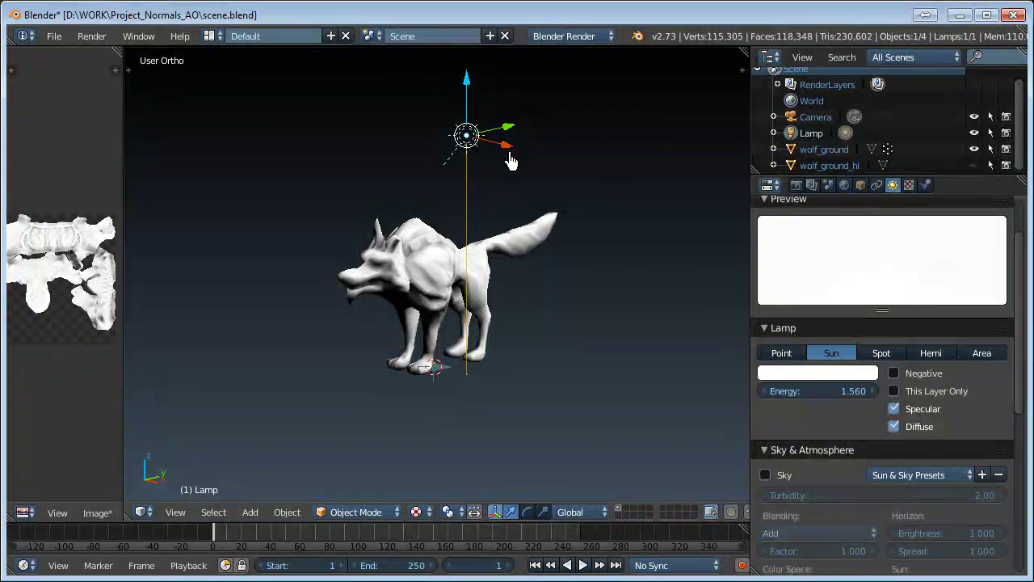
Move the sun along Y to the wolf's left and rotate it in top view to aim at the wolf
middle_drag(511, 161, 495, 363)
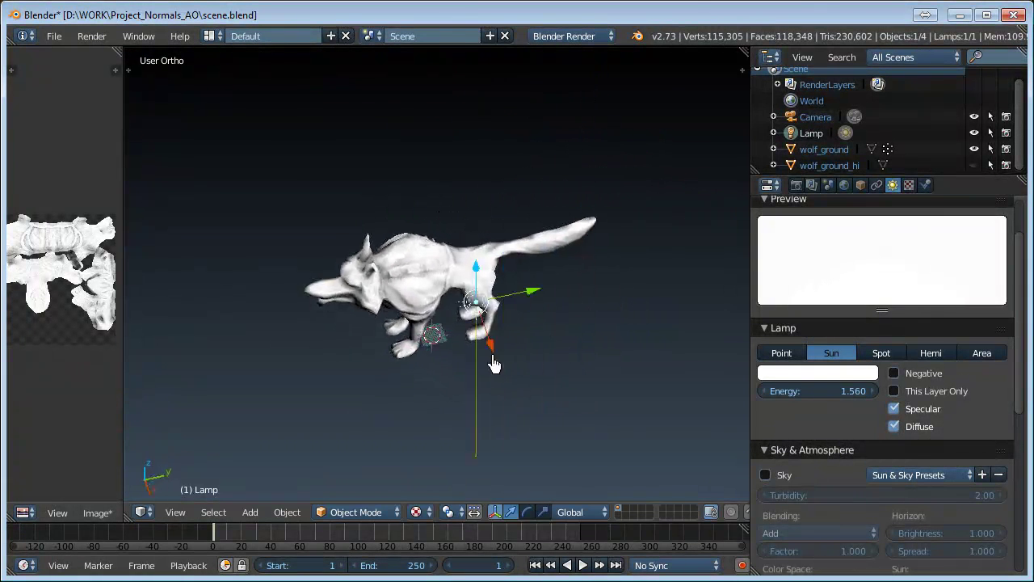
key(g)
key(y)
click(347, 346)
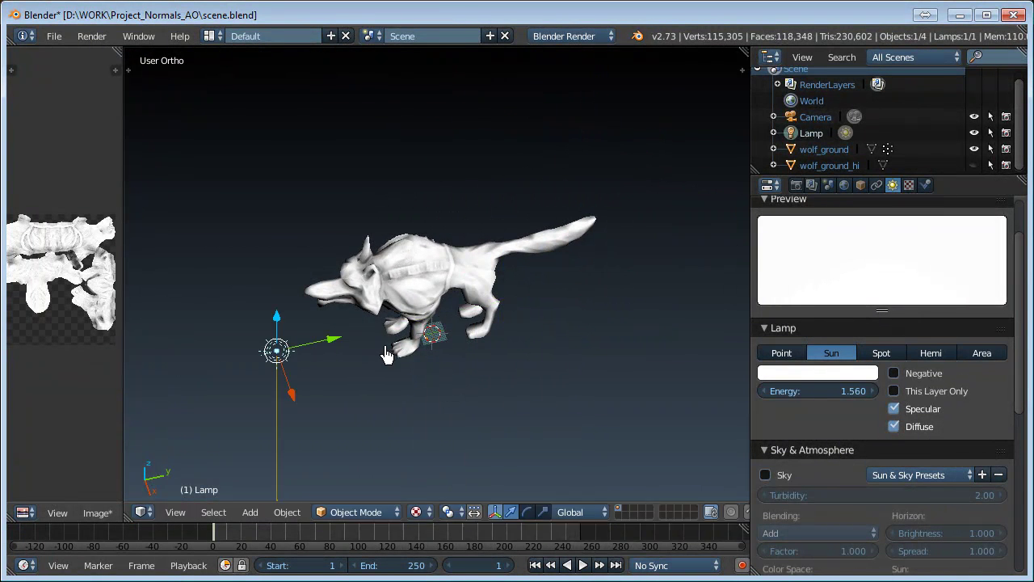
key(KP_7)
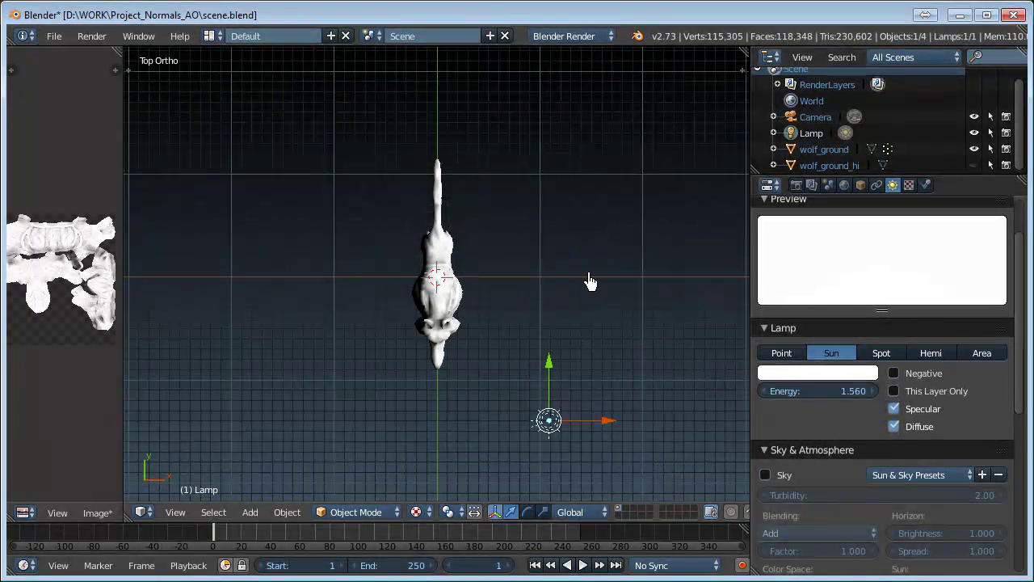
key(r)
click(627, 420)
mouse_move(589, 444)
middle_down()
mouse_move(496, 307)
mouse_move(490, 353)
mouse_move(483, 333)
mouse_move(437, 331)
middle_up()
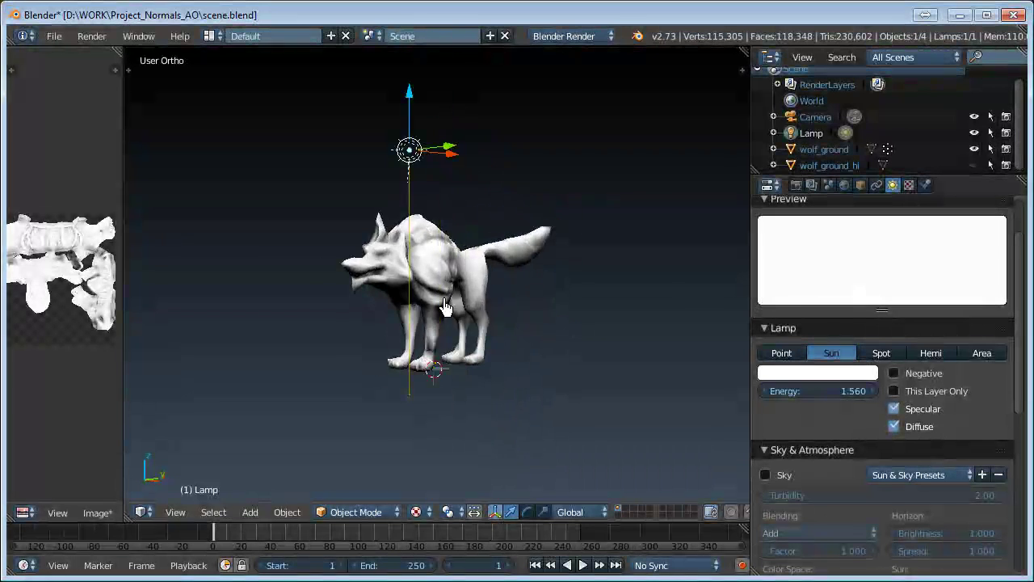
scroll(409, 326, up, 3)
scroll(324, 323, up, 2)
scroll(360, 333, down, 1)
scroll(359, 333, down, 2)
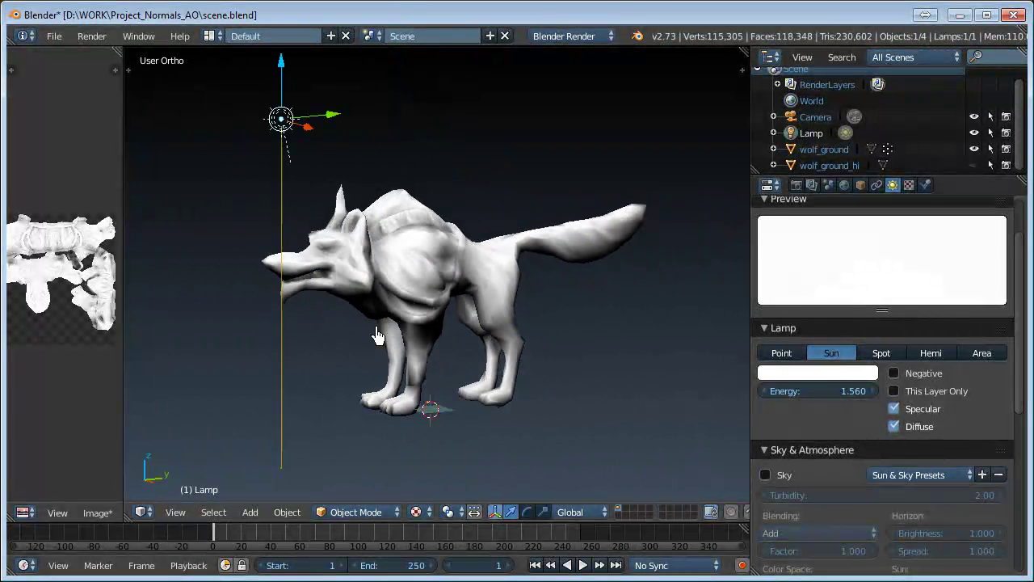
Select wolf_ground and tick Shadeless in the sidebar's Shading section
right_click(464, 284)
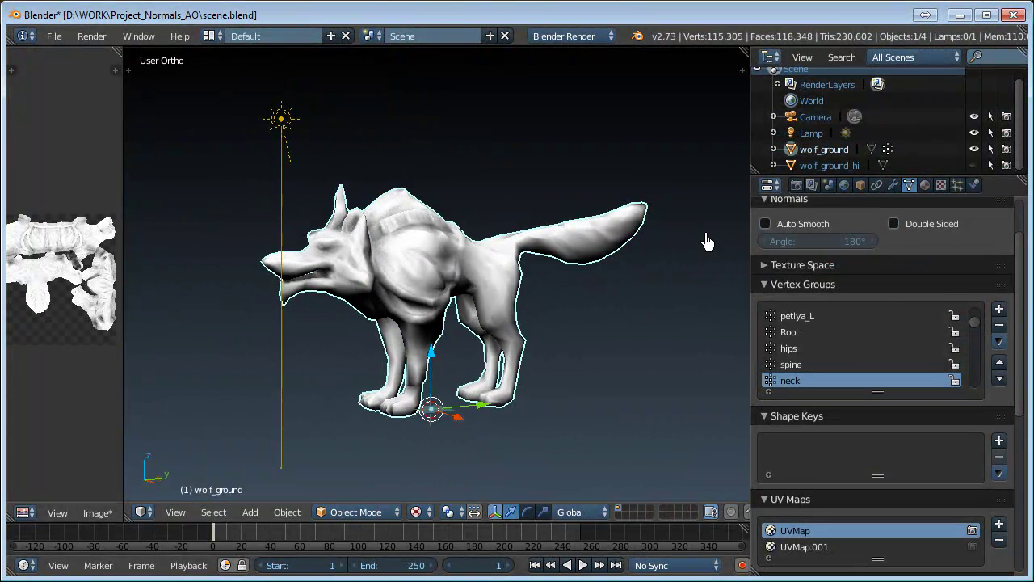
key(n)
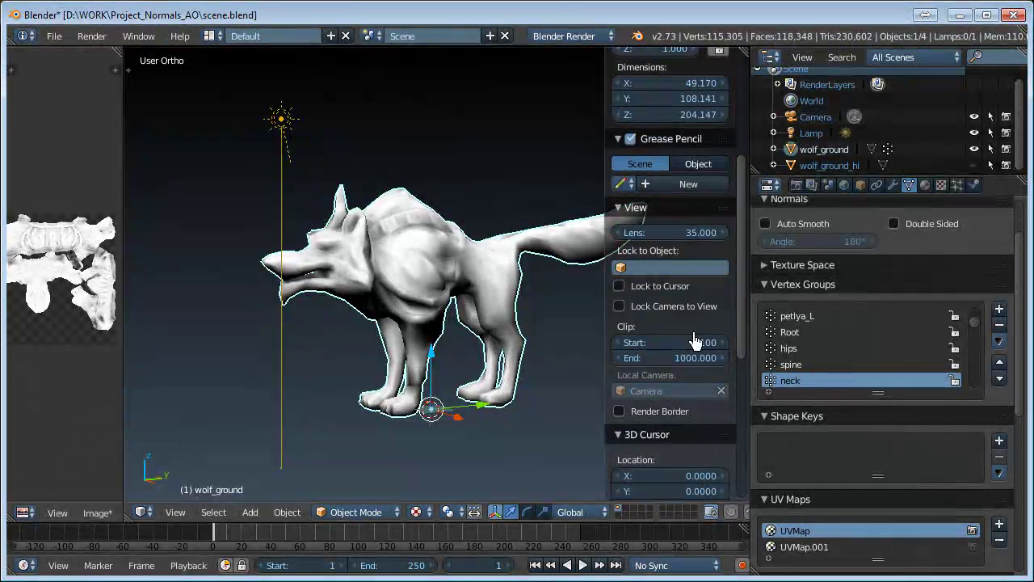
drag(601, 324, 577, 316)
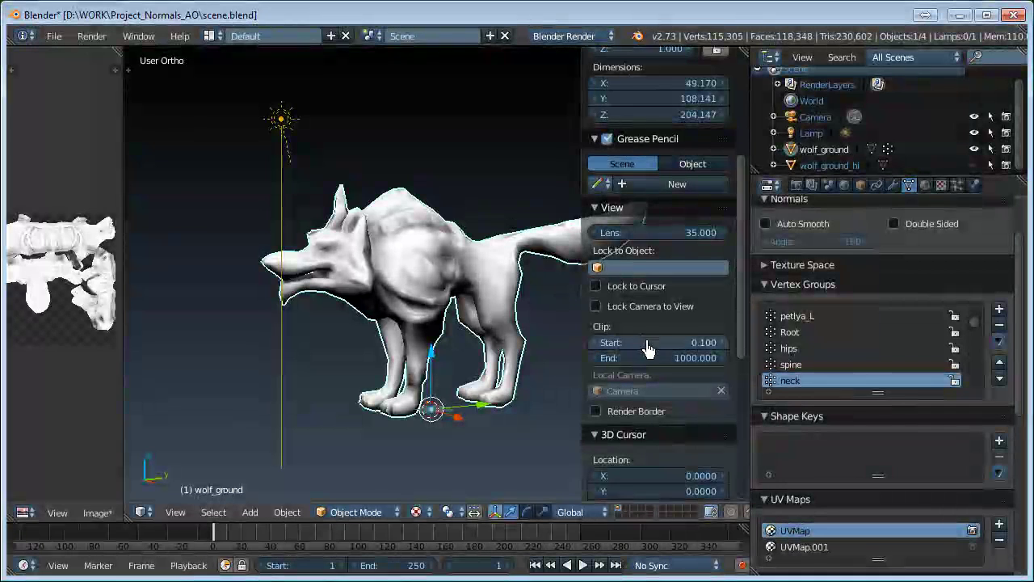
scroll(652, 348, down, 3)
scroll(650, 346, down, 3)
scroll(651, 345, down, 2)
scroll(684, 339, down, 2)
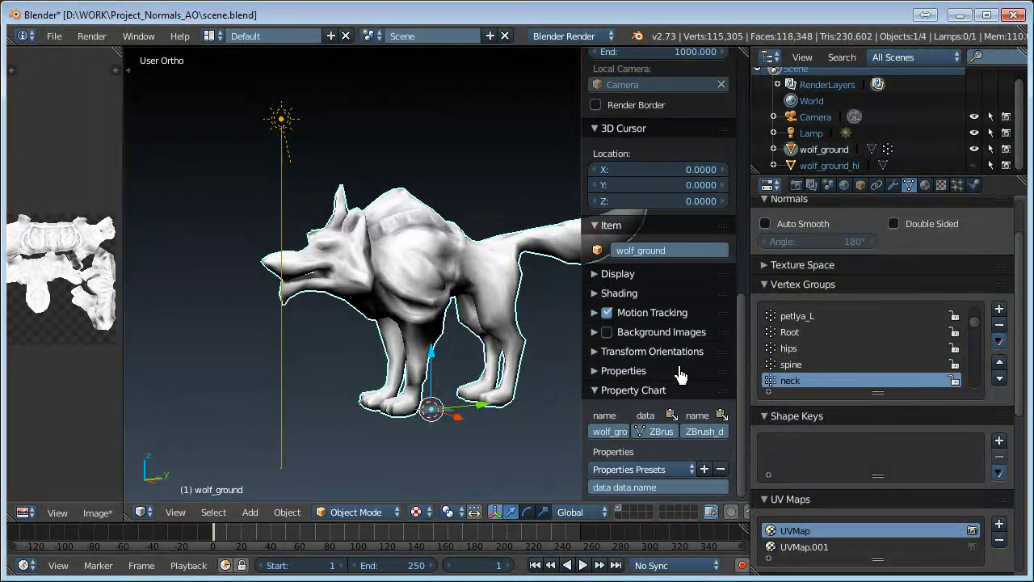
click(596, 293)
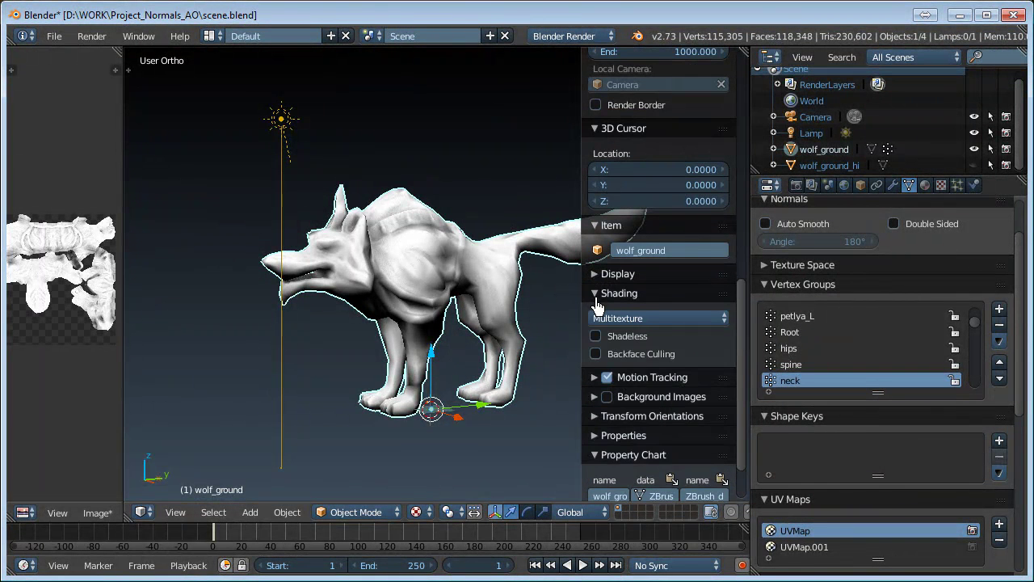
click(596, 336)
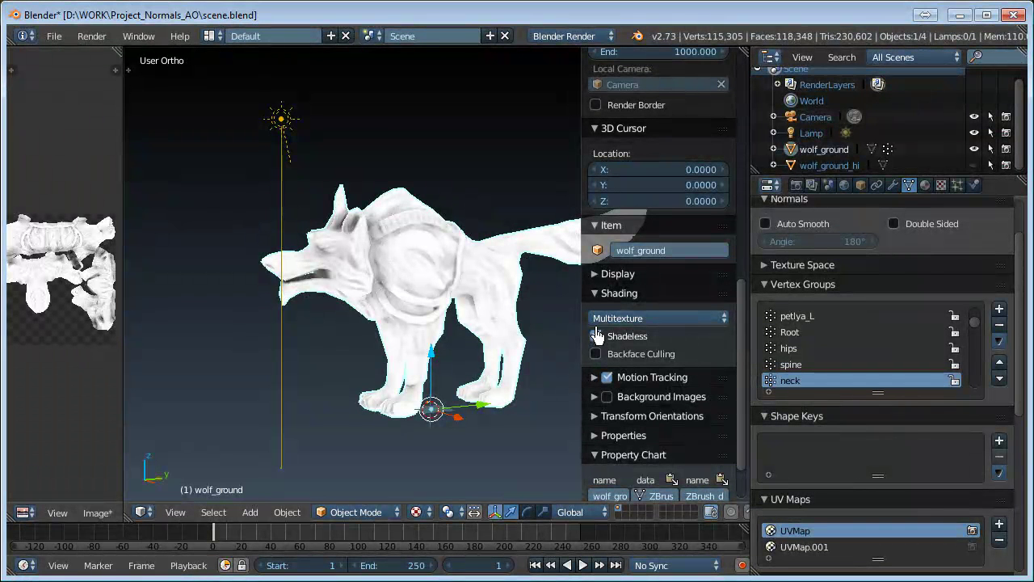
Try GLSL material mode, then set it back to Multitexture
click(610, 319)
click(615, 283)
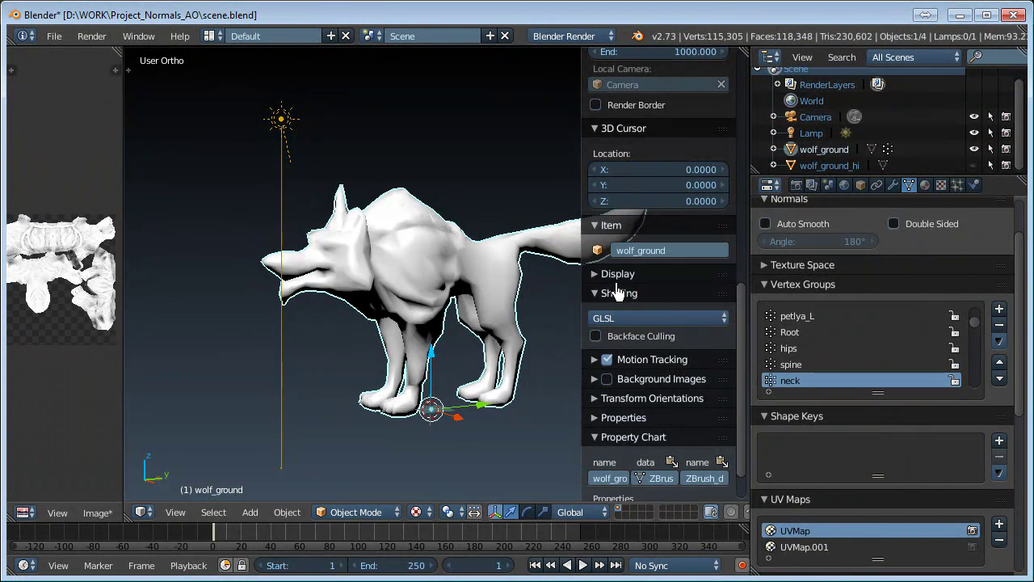
click(614, 317)
click(614, 301)
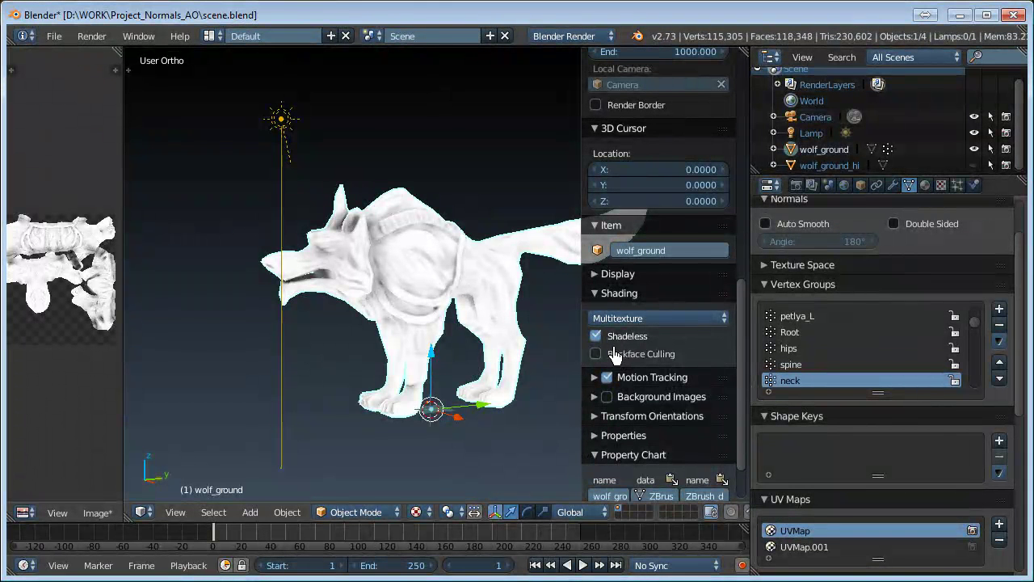
Darken the wolf material's diffuse to 0.1 grey and lower the sun's energy to 0.62
key(n)
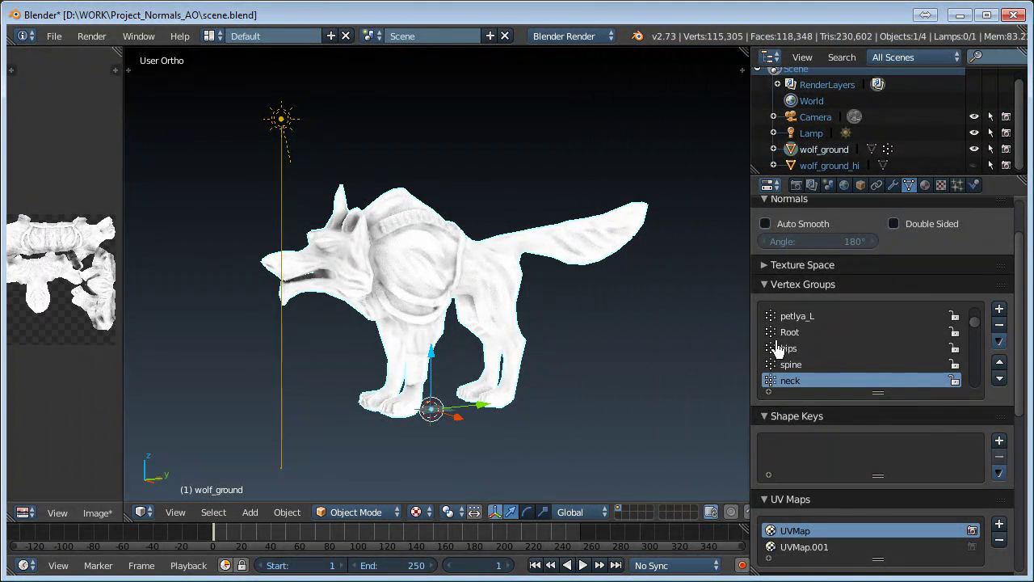
click(926, 186)
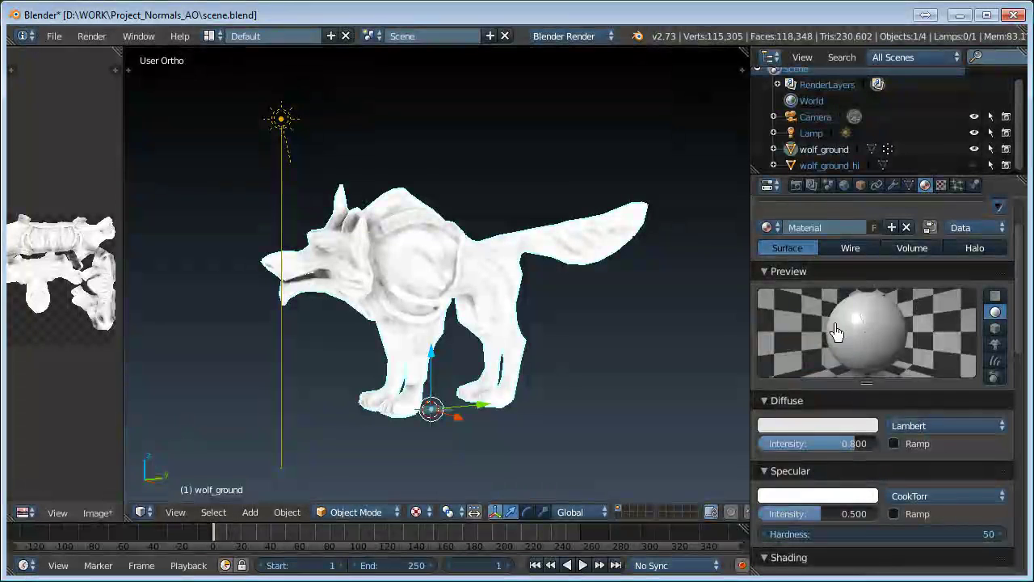
click(820, 426)
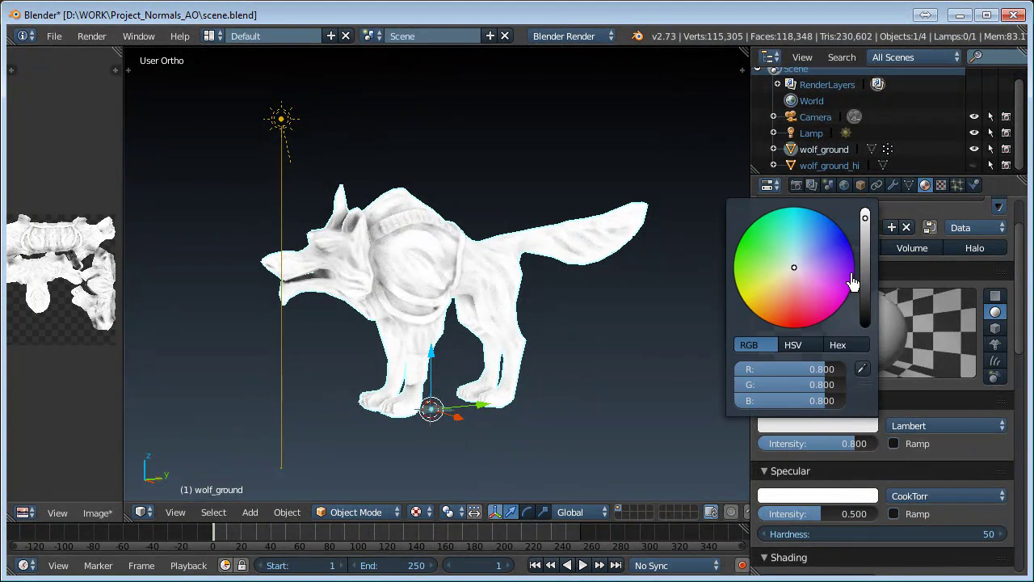
drag(865, 236, 867, 315)
drag(838, 451, 914, 458)
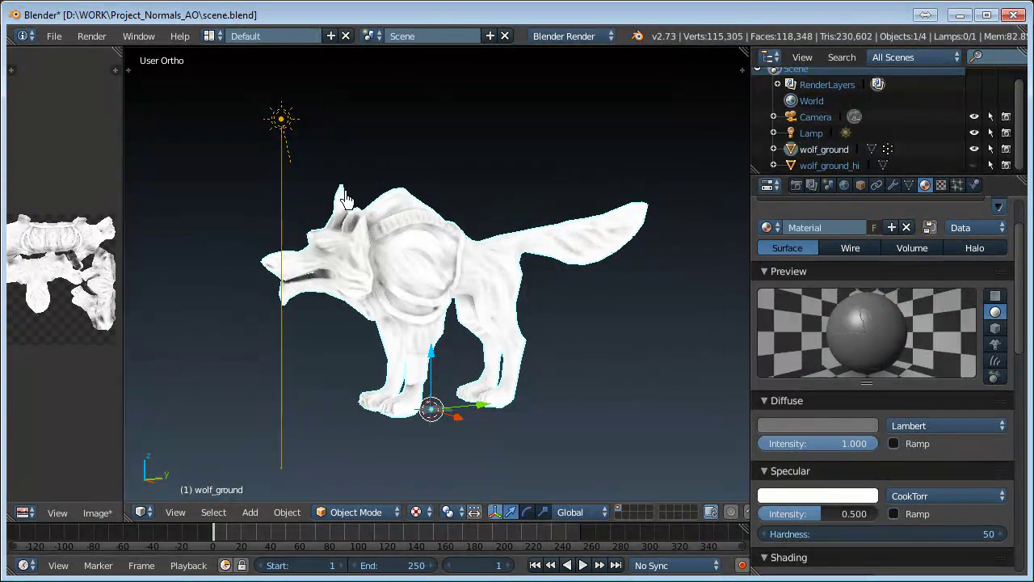
right_click(281, 119)
mouse_move(859, 392)
mouse_down()
mouse_move(750, 402)
mouse_move(777, 402)
mouse_up()
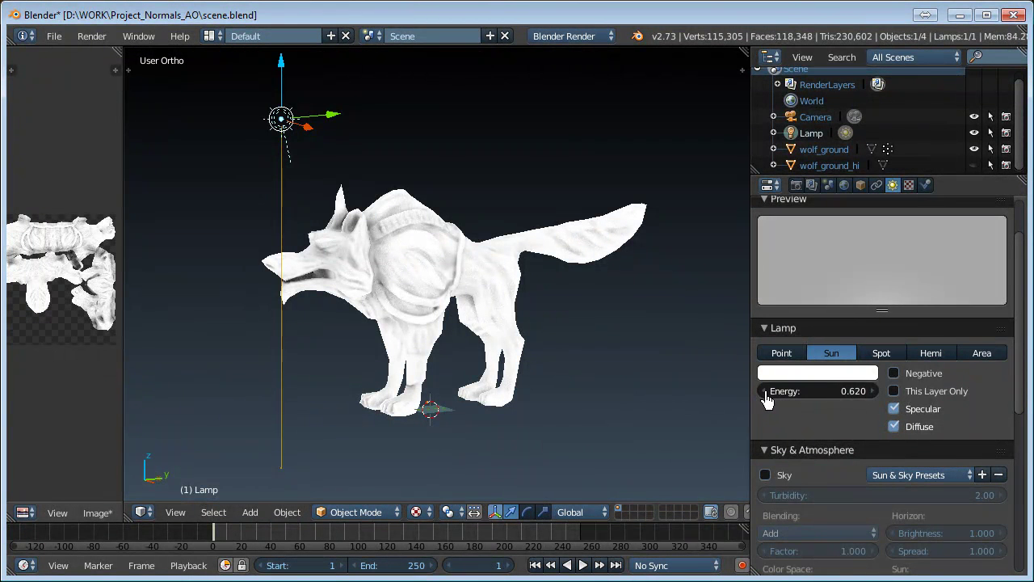
Cycle the viewport shading through Solid and Material, ending on Texture
scroll(890, 363, up, 2)
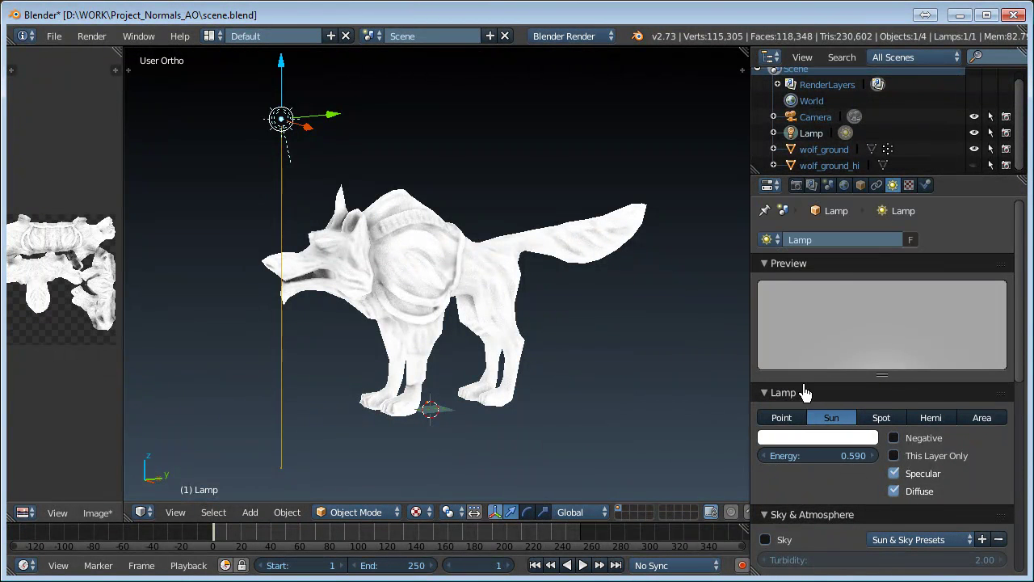
click(416, 511)
click(439, 459)
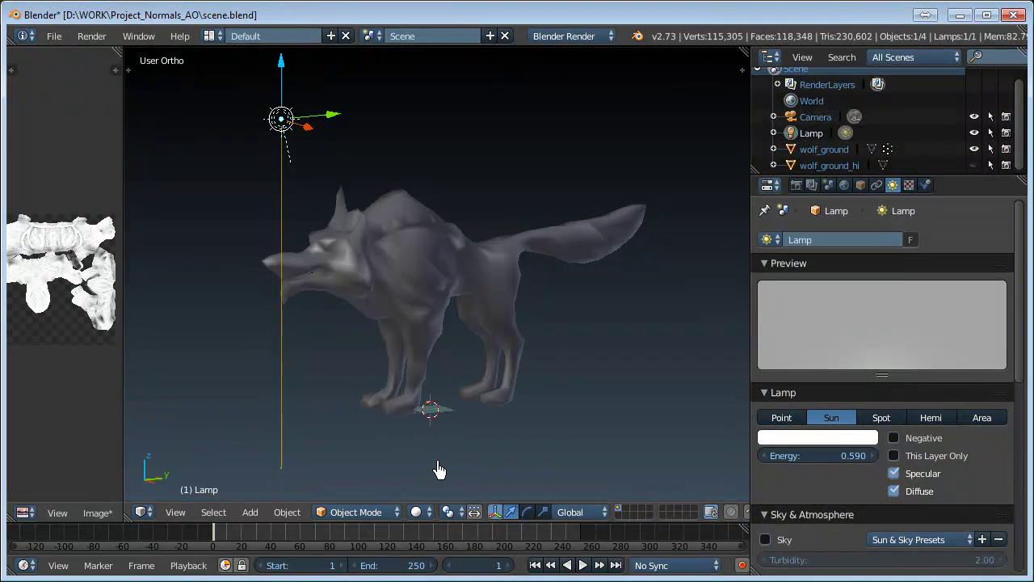
click(421, 517)
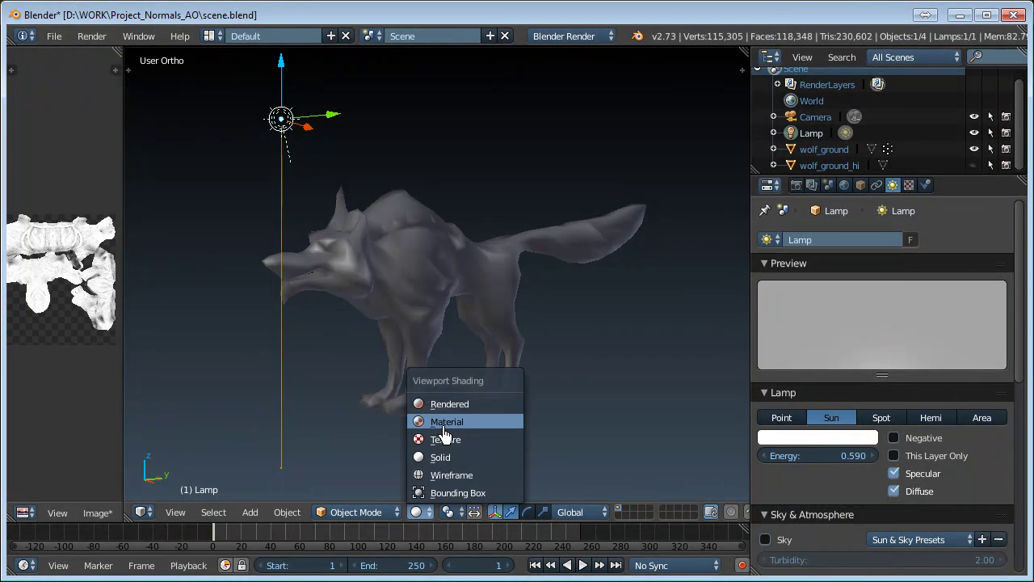
click(443, 429)
click(421, 515)
click(437, 438)
Orbit to a side-on view of the wolf and put wolf_ground into Edit Mode
mouse_move(461, 421)
middle_down()
mouse_move(600, 361)
mouse_move(432, 358)
mouse_move(452, 355)
middle_up()
scroll(599, 355, up, 2)
scroll(600, 353, up, 2)
middle_drag(485, 323, 396, 307)
scroll(301, 313, down, 3)
scroll(303, 284, up, 3)
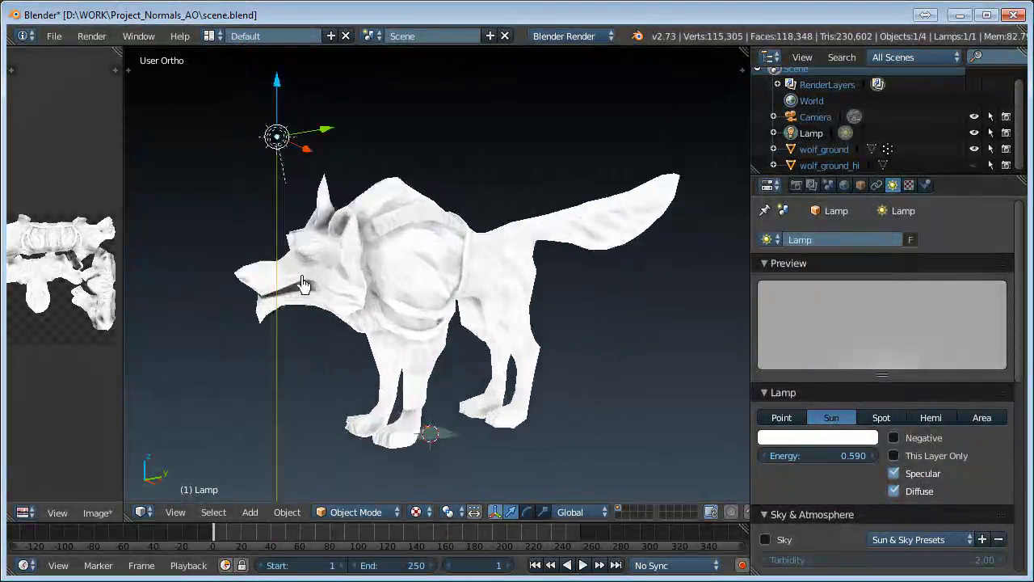
scroll(81, 277, down, 2)
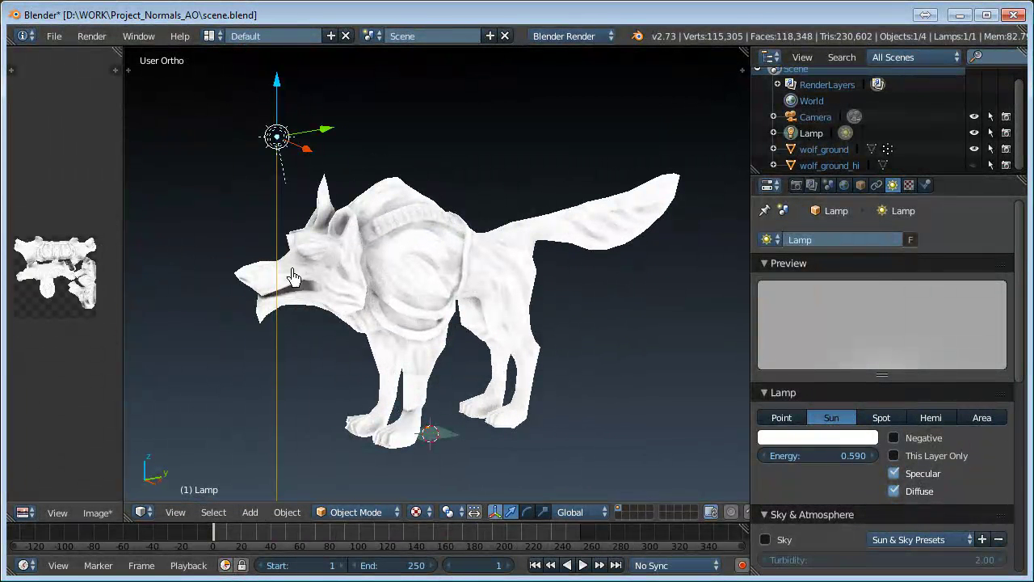
right_click(431, 295)
key(Tab)
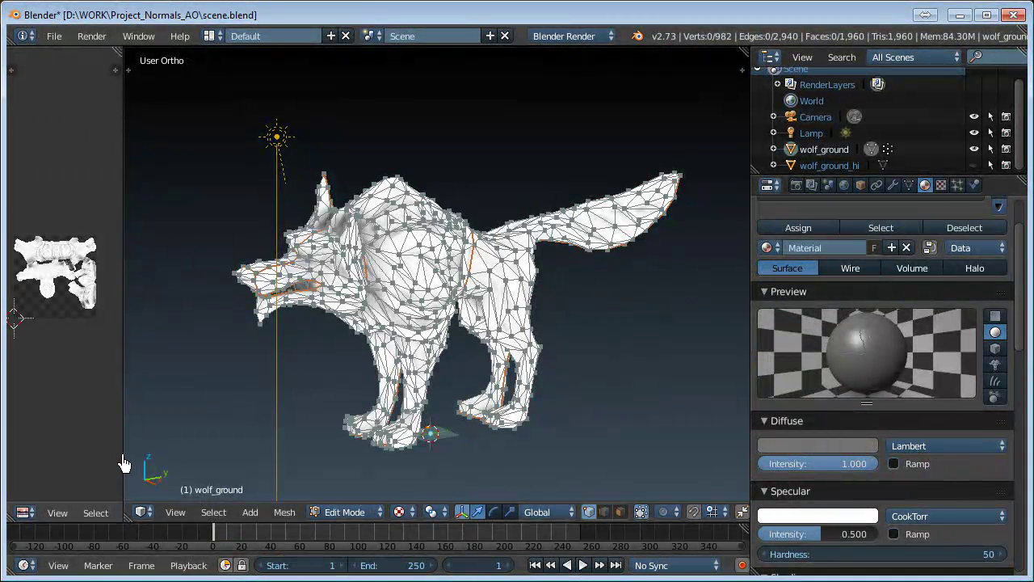
Unlink the wolf_AO image from the UV/Image Editor
drag(124, 463, 356, 467)
scroll(300, 517, down, 3)
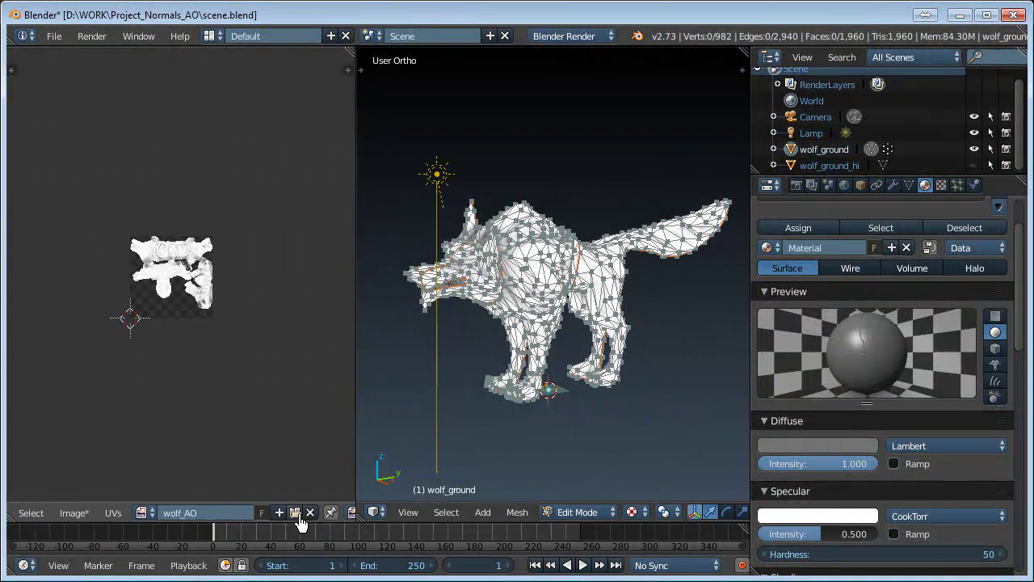
click(277, 517)
scroll(548, 370, up, 5)
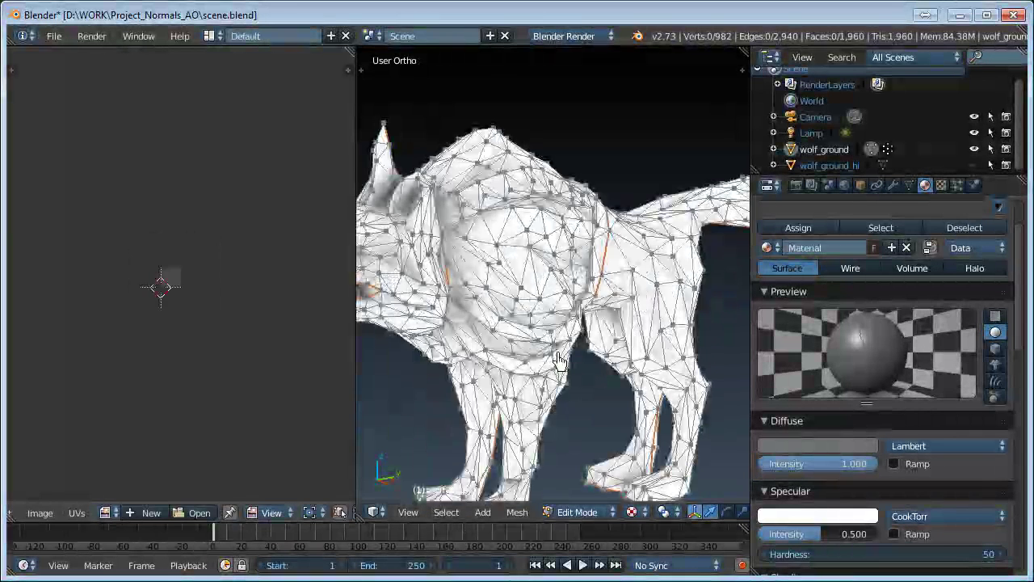
Return wolf_ground to Object Mode and widen the 3D view to face the wolf
key(Tab)
drag(355, 384, 204, 396)
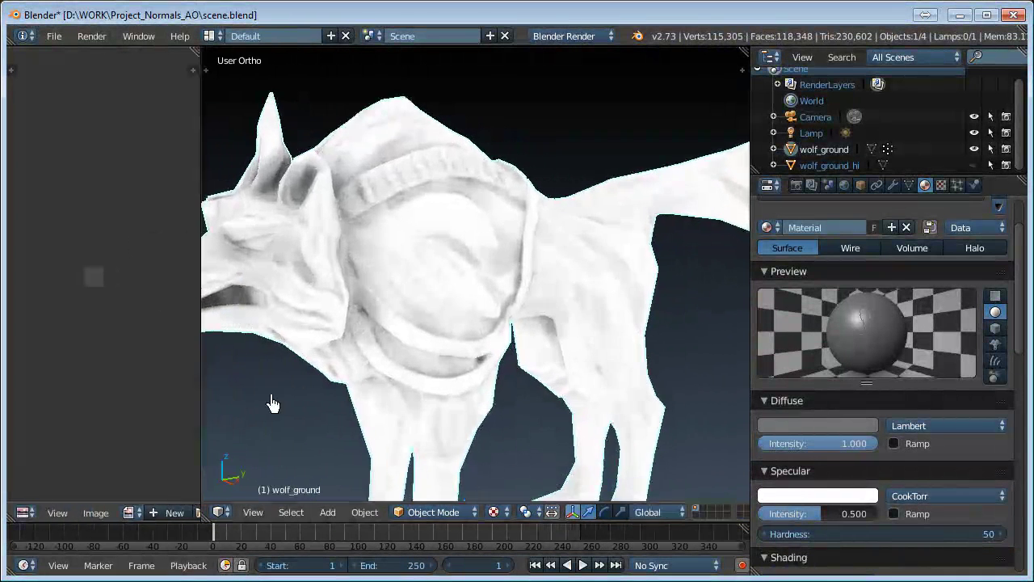
scroll(318, 397, down, 2)
scroll(360, 406, down, 2)
mouse_move(361, 407)
middle_down()
mouse_move(619, 381)
mouse_move(378, 382)
middle_up()
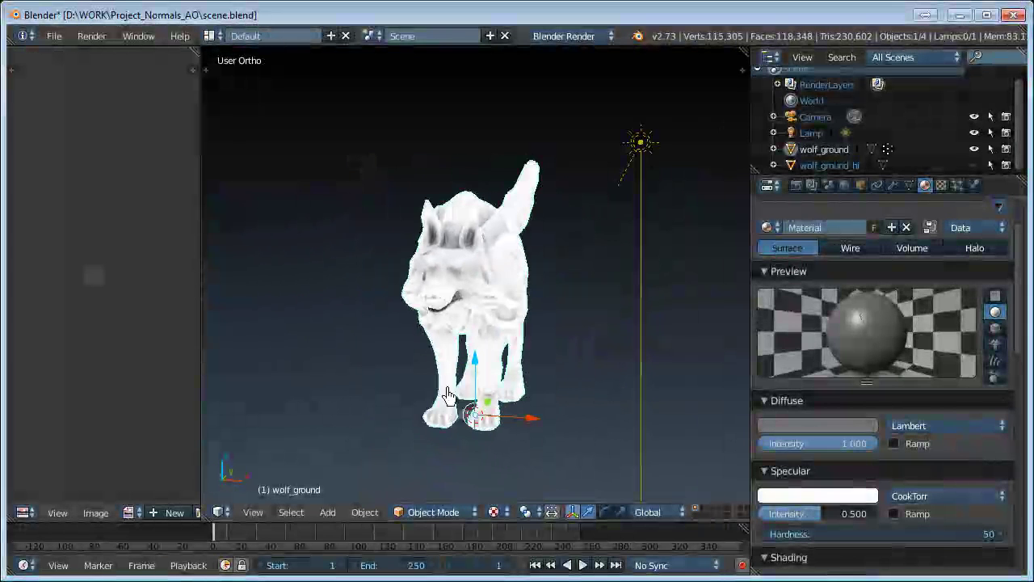
Show the wolf_normal.png texture settings, toggling Diffuse Color influence on and off
click(940, 185)
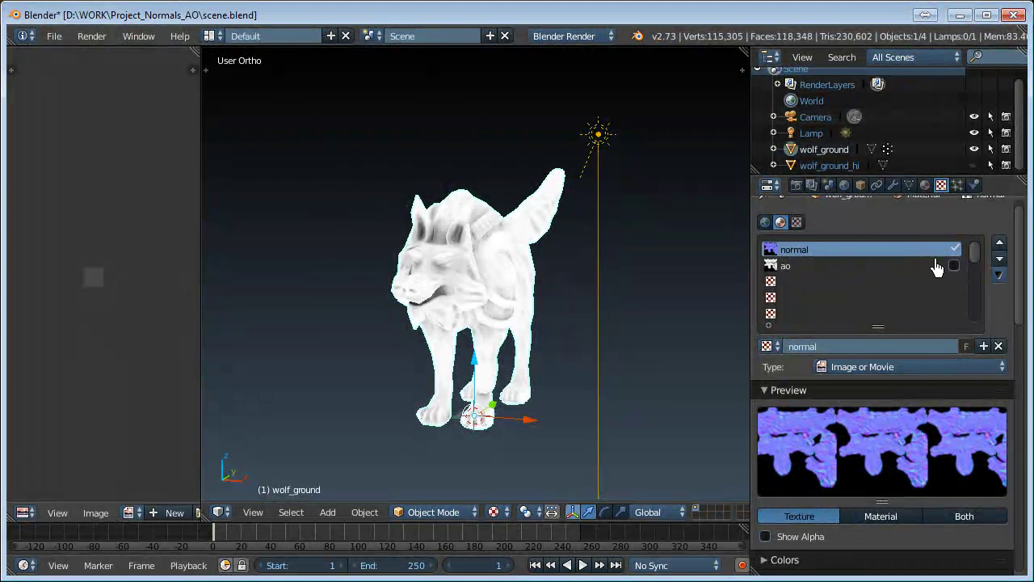
scroll(841, 308, down, 5)
scroll(788, 336, down, 5)
scroll(790, 380, down, 2)
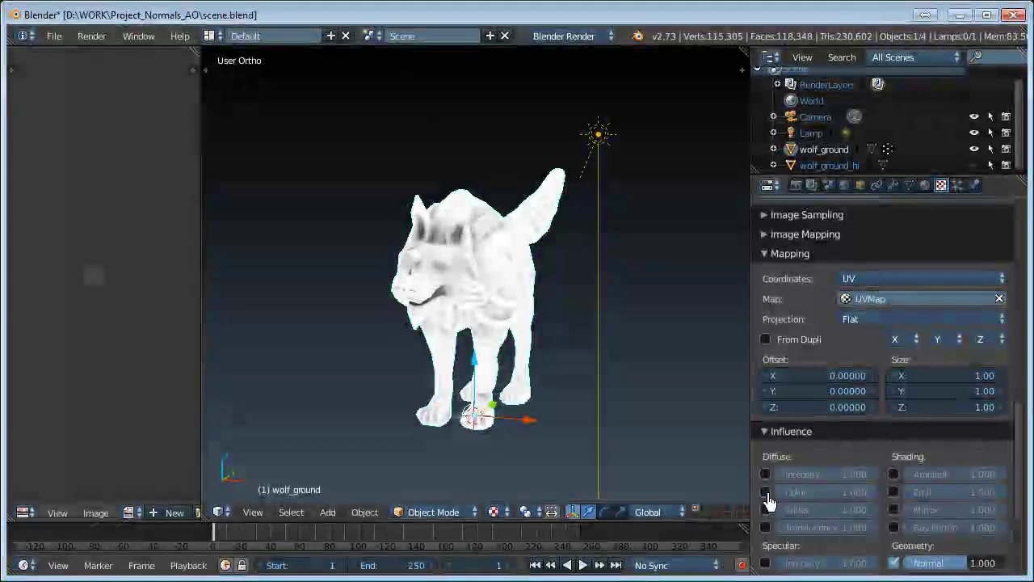
click(766, 492)
click(765, 493)
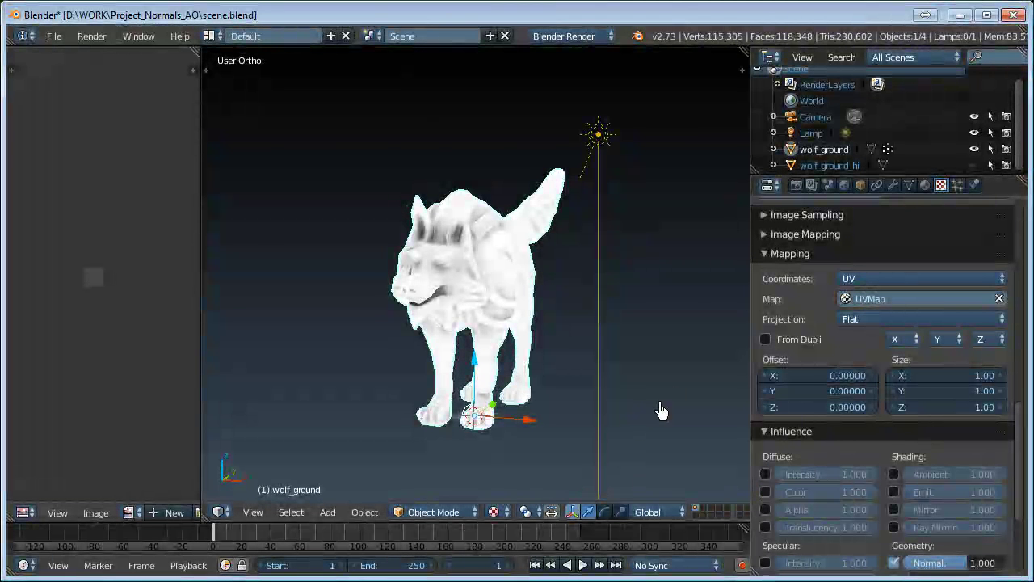
scroll(661, 411, up, 3)
scroll(677, 397, down, 3)
mouse_move(619, 372)
middle_down()
mouse_move(568, 363)
mouse_move(554, 329)
mouse_move(638, 259)
middle_up()
Toggle Shadeless off and on, and try GLSL before returning to Multitexture
key(n)
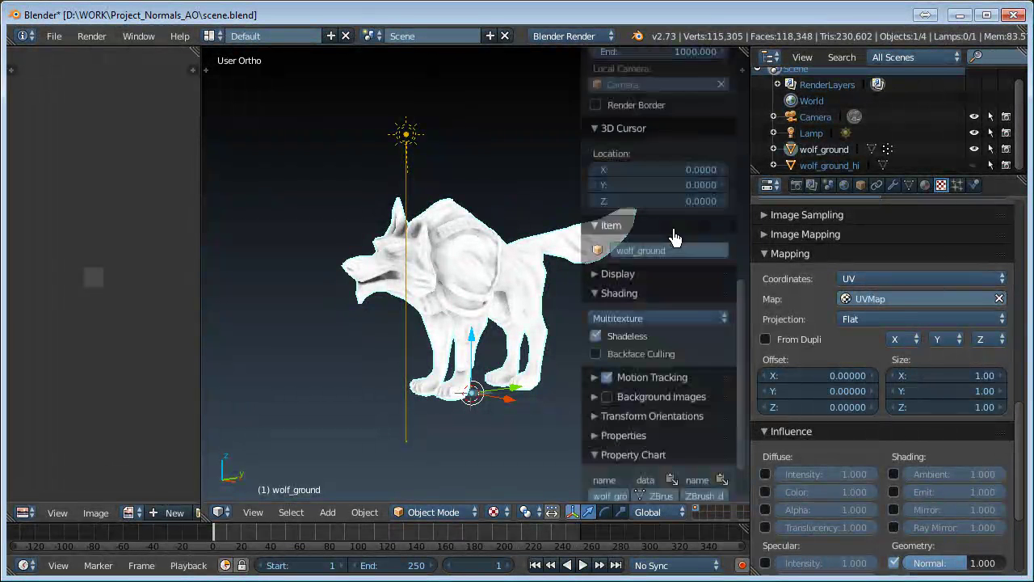
click(596, 336)
click(597, 336)
click(619, 318)
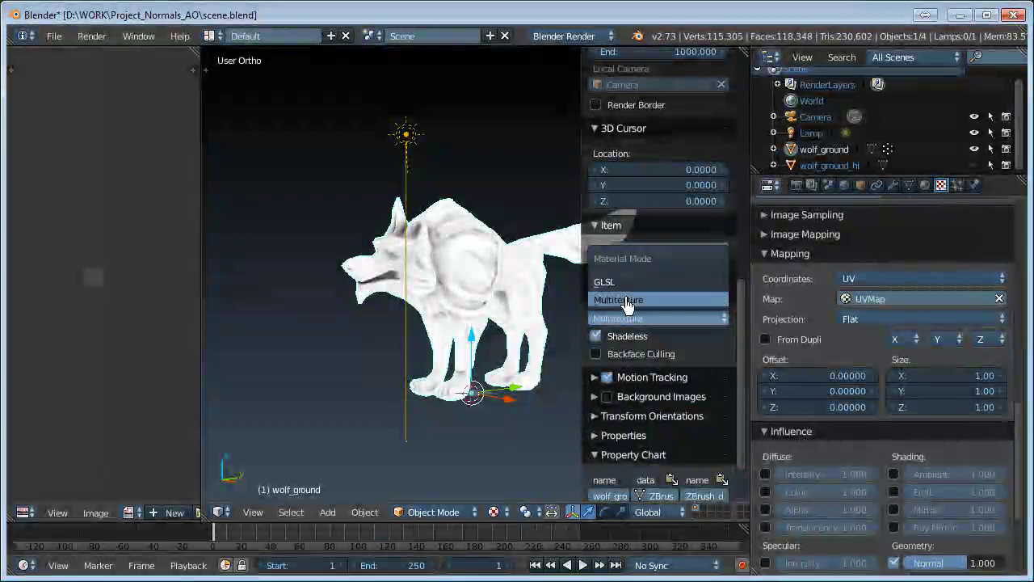
click(622, 282)
click(627, 313)
click(615, 323)
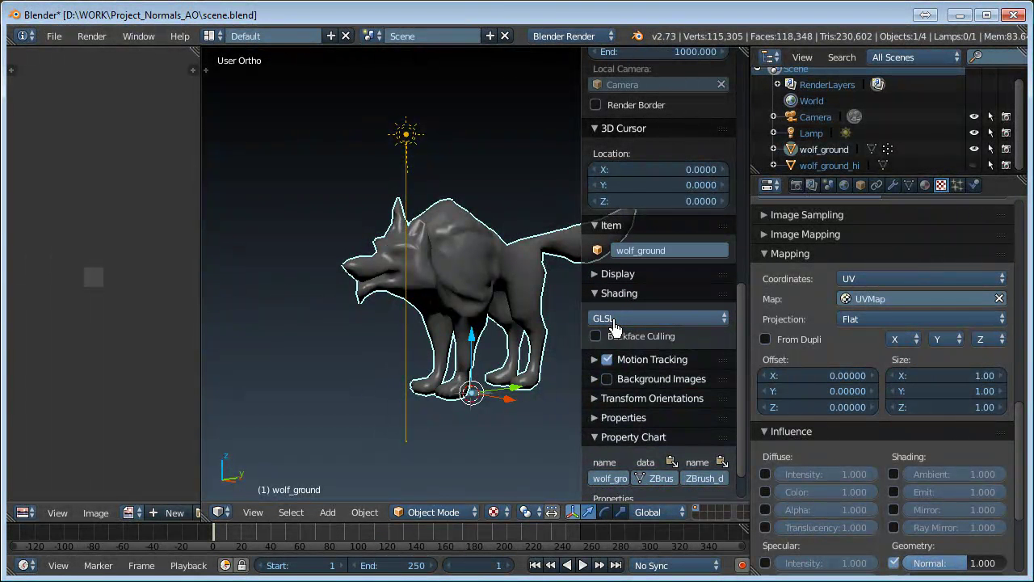
click(613, 322)
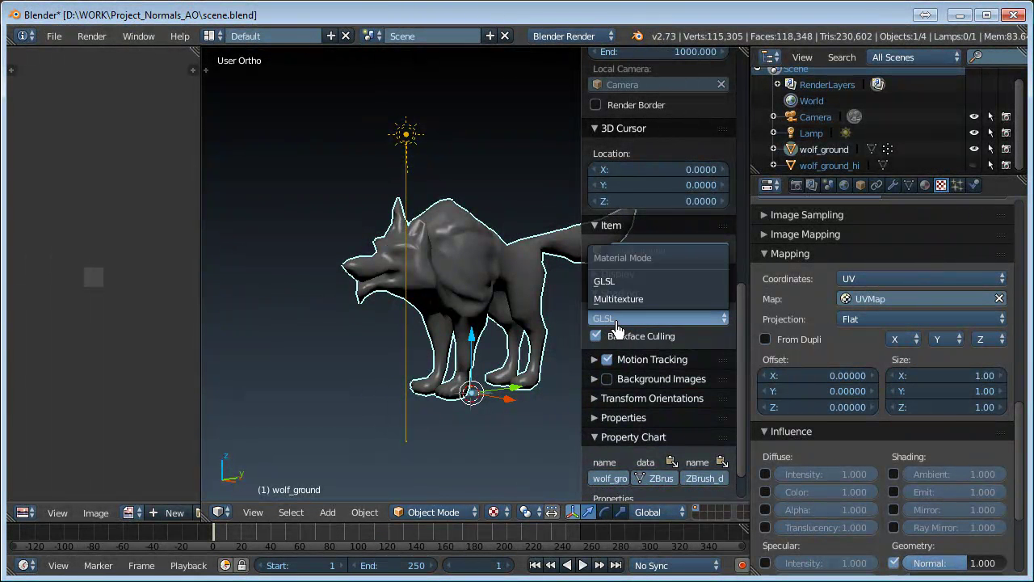
click(619, 295)
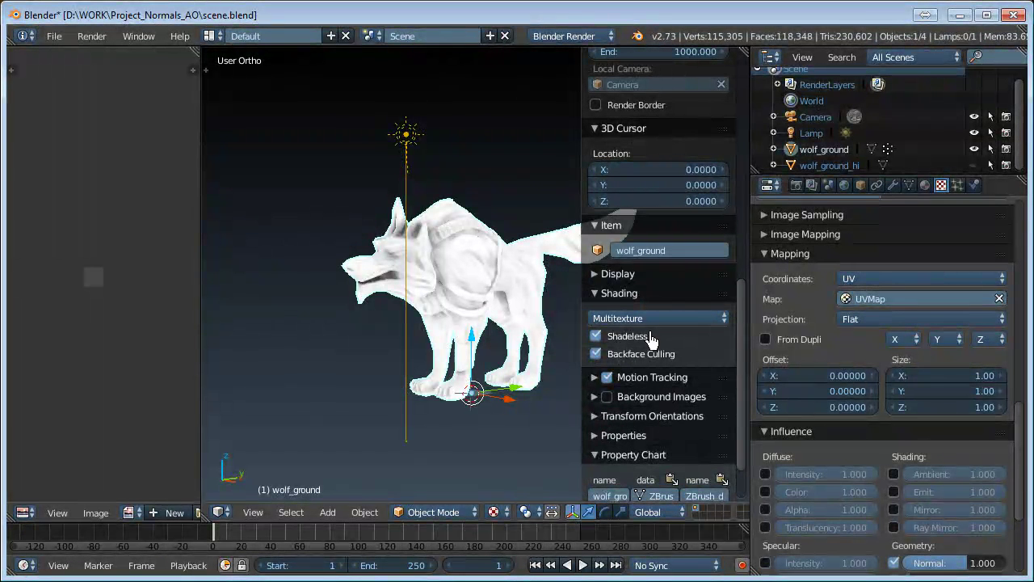
Enable Backface Culling in the display options, then hide the side panel
click(620, 278)
click(606, 280)
scroll(618, 388, down, 2)
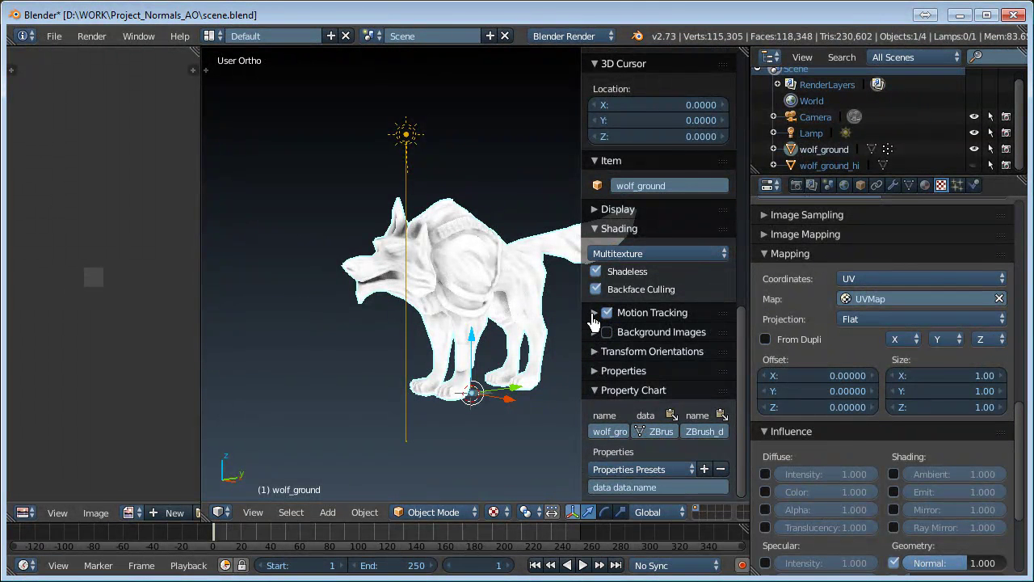
scroll(594, 324, up, 2)
scroll(614, 339, up, 1)
scroll(629, 356, up, 1)
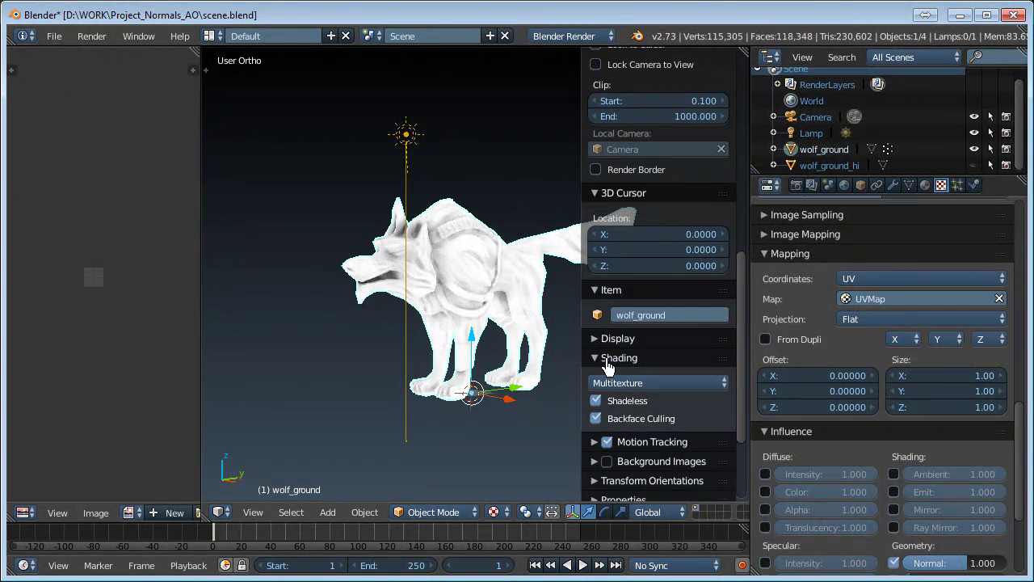
scroll(614, 339, up, 4)
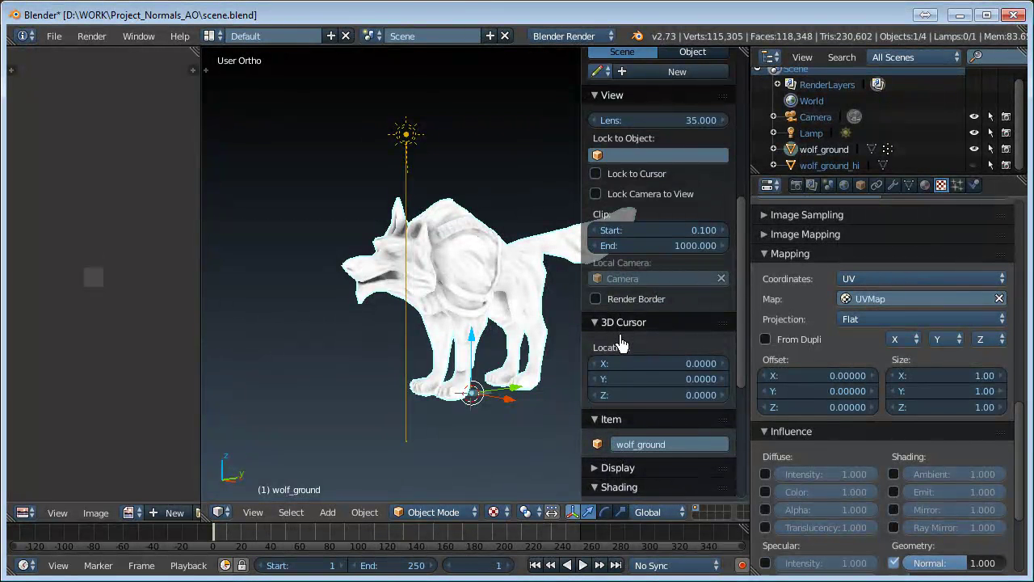
scroll(620, 345, up, 5)
scroll(620, 345, down, 2)
scroll(620, 346, down, 5)
scroll(486, 310, up, 5)
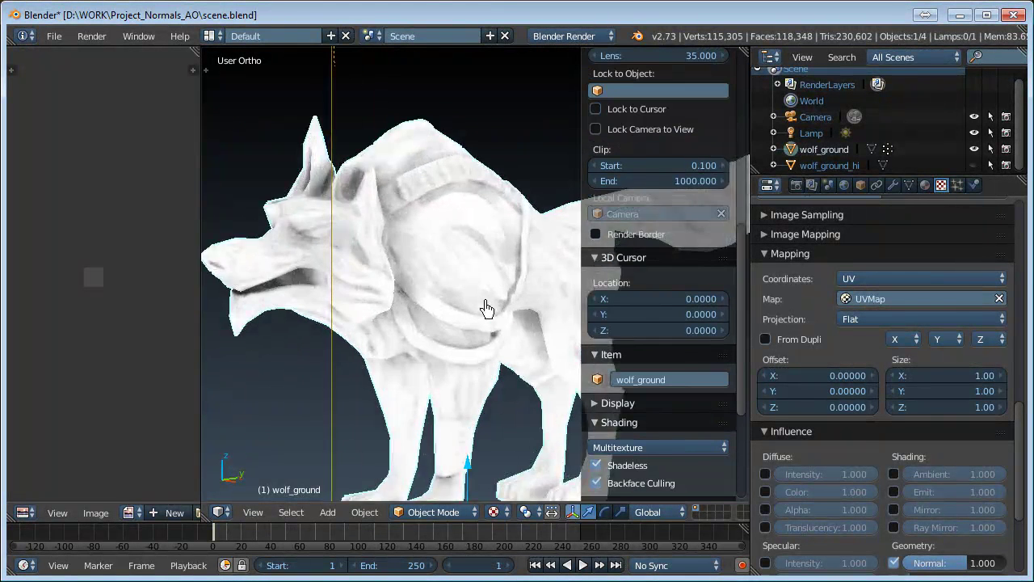
scroll(487, 310, down, 3)
key(n)
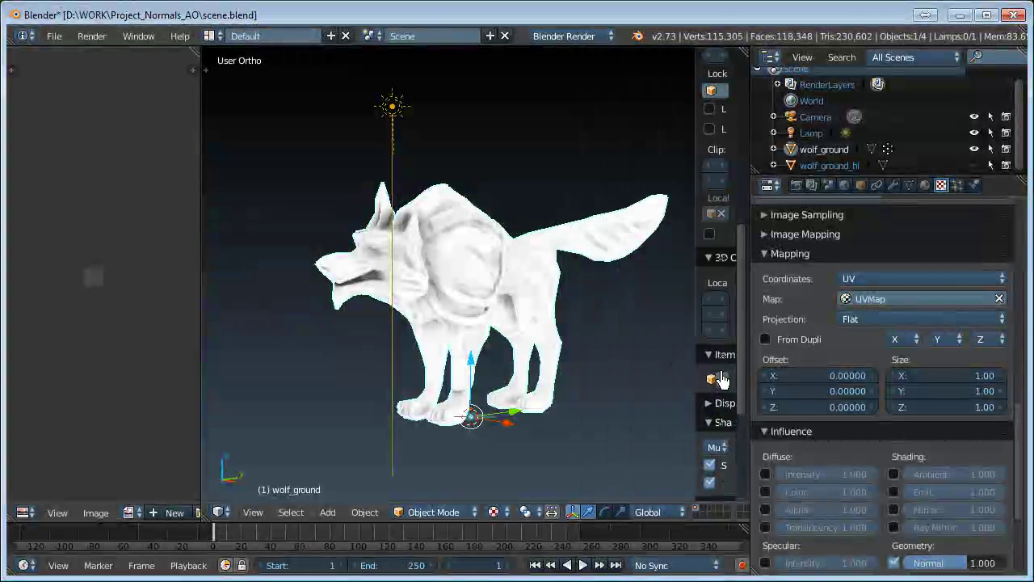
scroll(912, 432, down, 3)
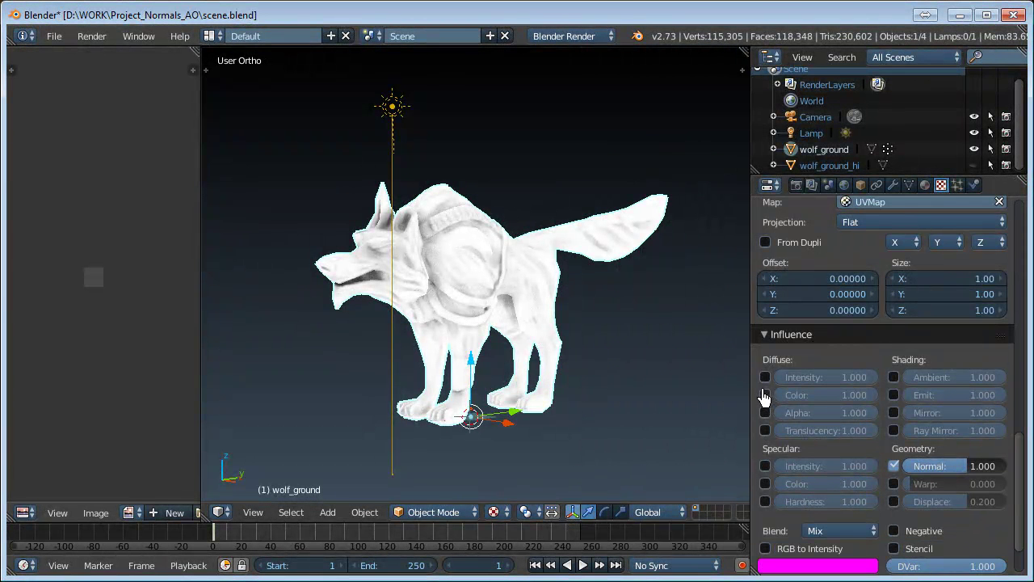
Set the texture blend mode to Add, then back to Mix
click(765, 400)
scroll(809, 436, down, 2)
click(832, 466)
click(849, 437)
click(834, 467)
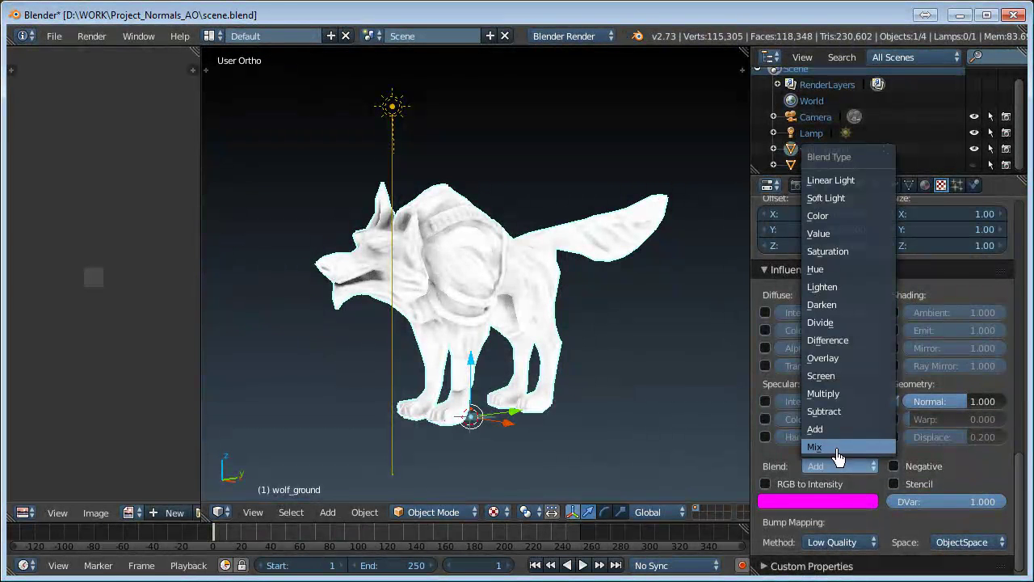
click(845, 447)
Change the wolf material's specular shader from CookTorr to Blinn
scroll(947, 388, up, 5)
scroll(953, 370, up, 2)
scroll(954, 364, up, 3)
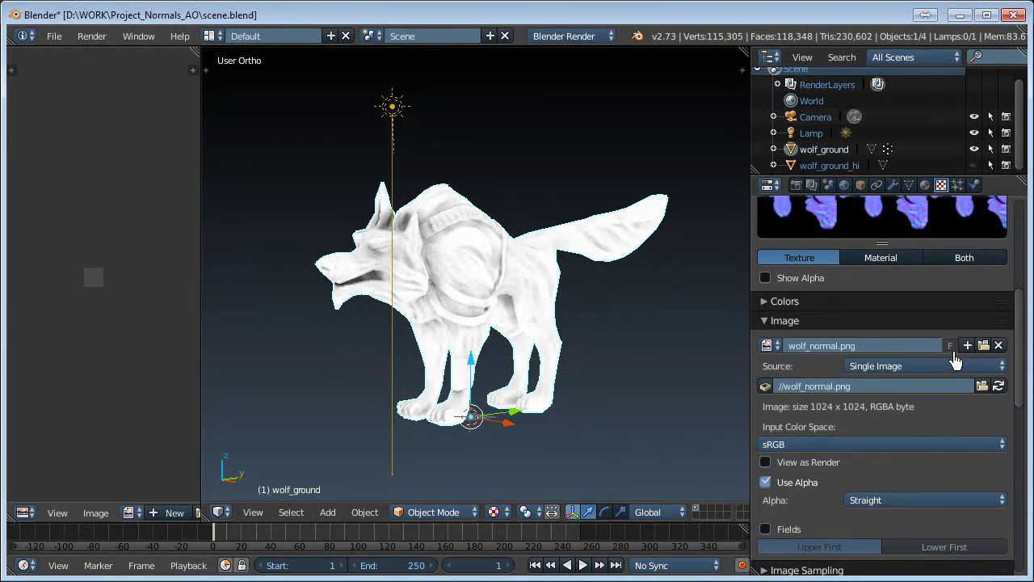
scroll(952, 347, up, 3)
scroll(951, 336, up, 1)
click(925, 185)
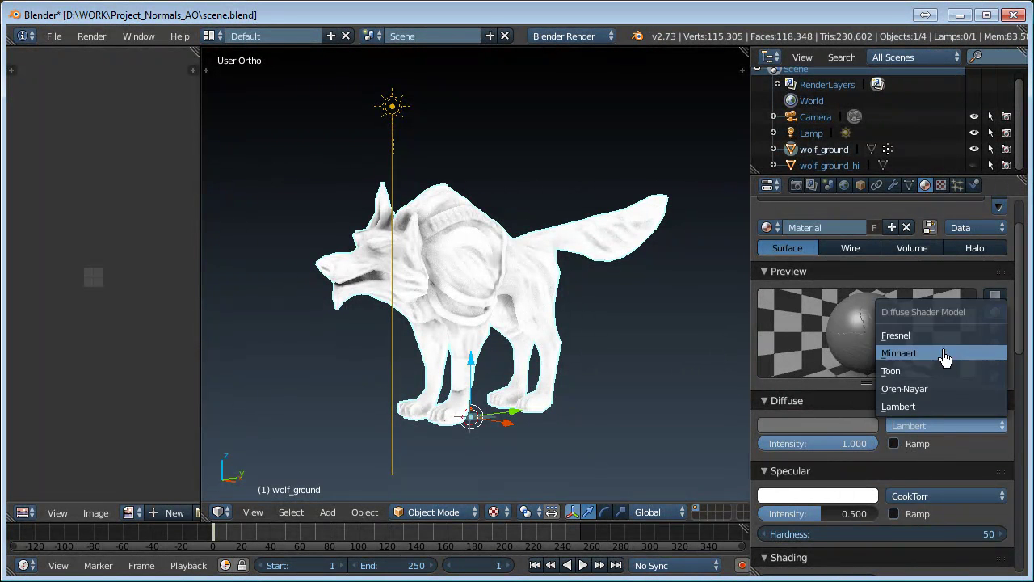
click(933, 504)
click(941, 442)
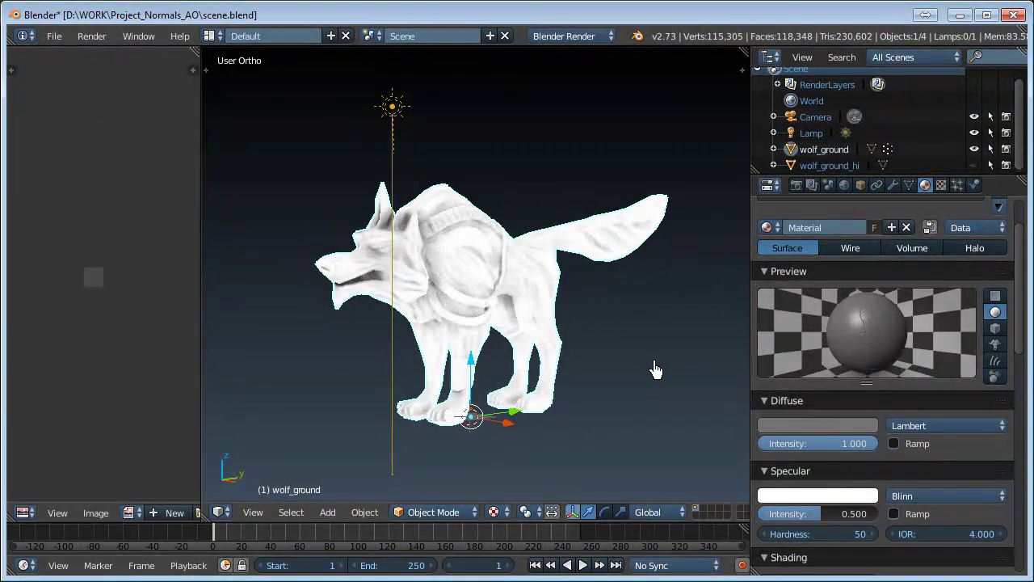
scroll(655, 370, down, 2)
Delete the sun lamp above the wolf, then undo to restore it
right_click(410, 164)
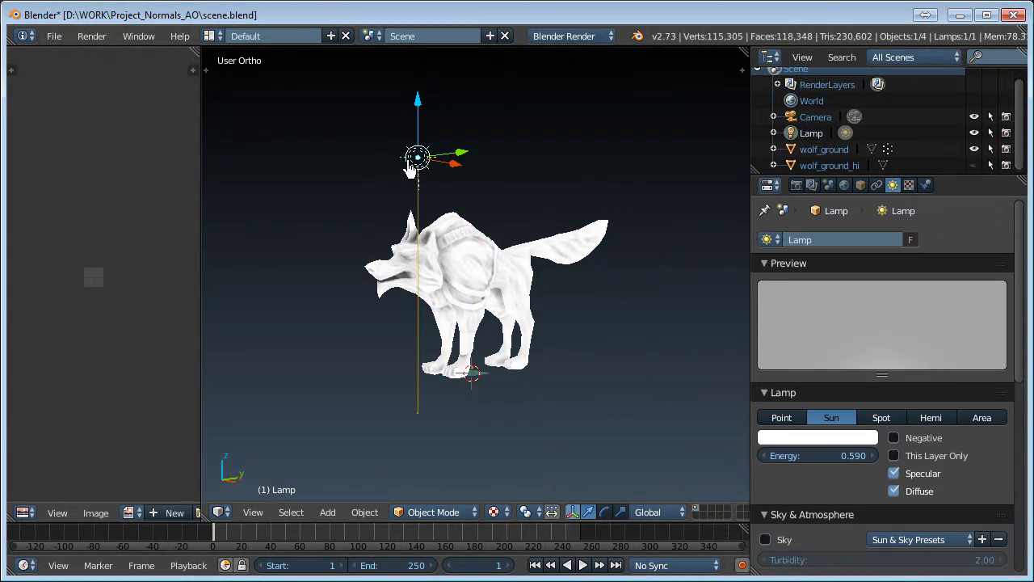
key(x)
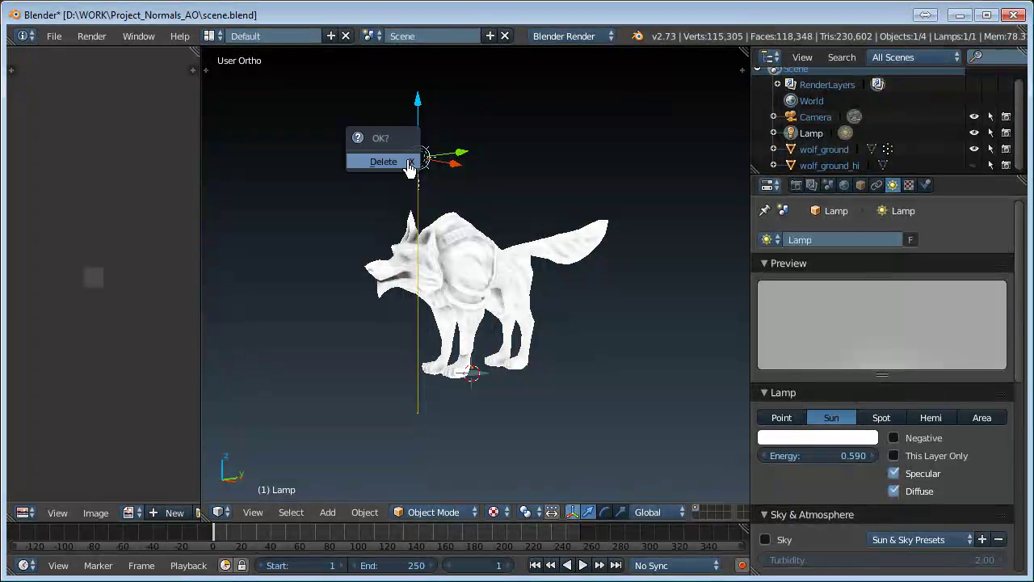
click(410, 161)
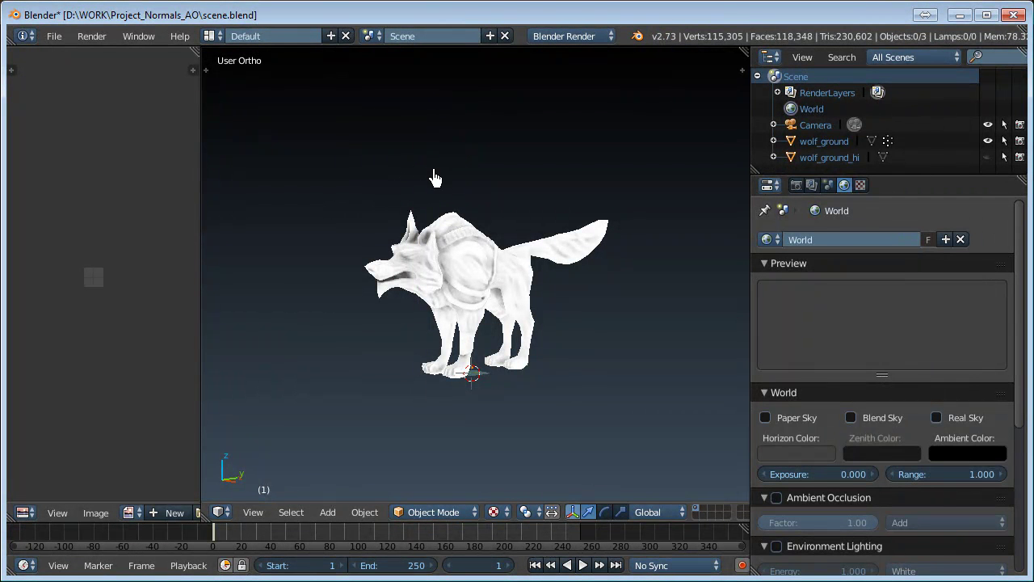
key(ctrl+z)
scroll(532, 380, up, 1)
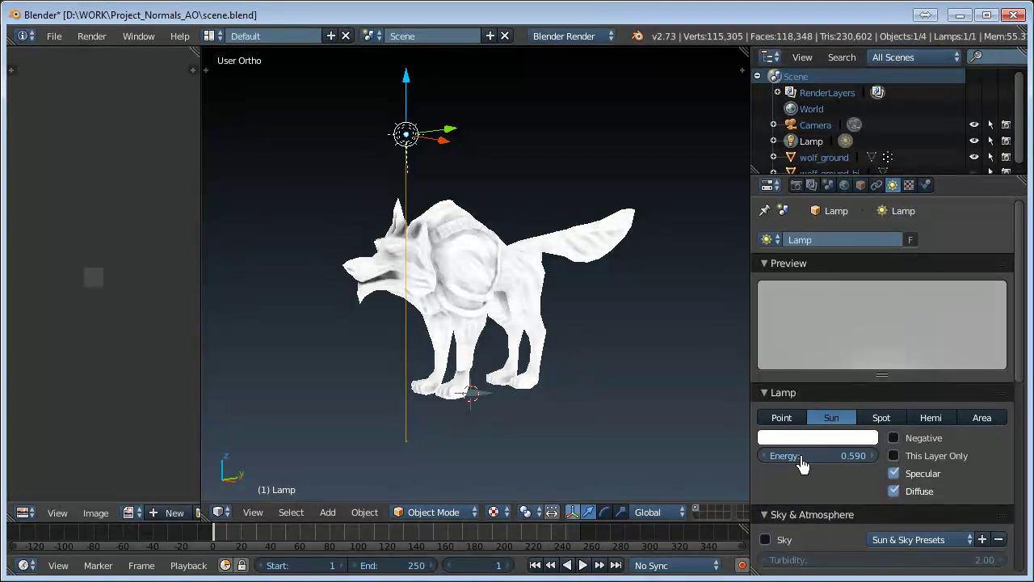
Open the Render tab's Bake panel and return wolf_ground to Object Mode with wolf_AO shown
click(796, 187)
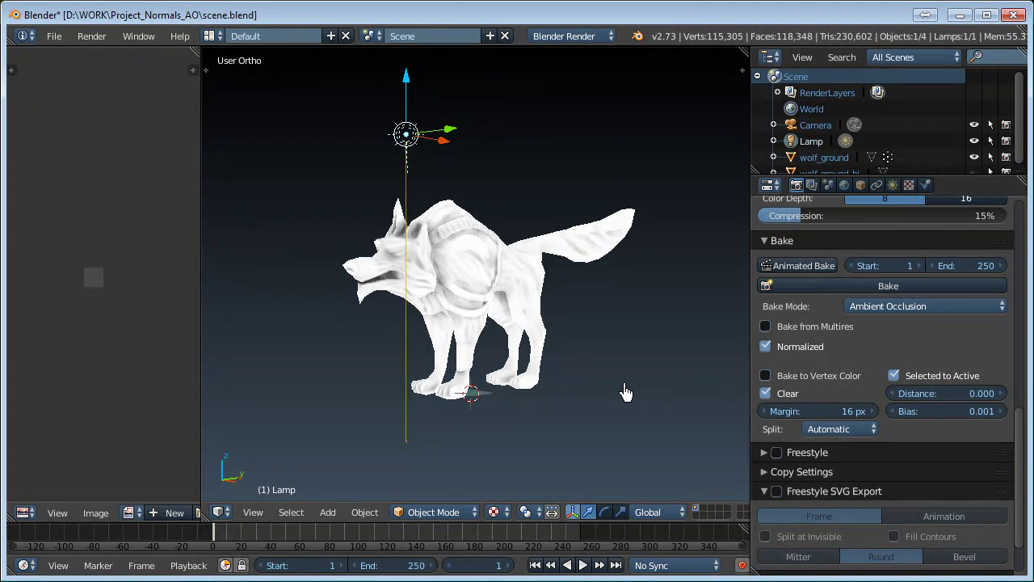
scroll(531, 385, up, 2)
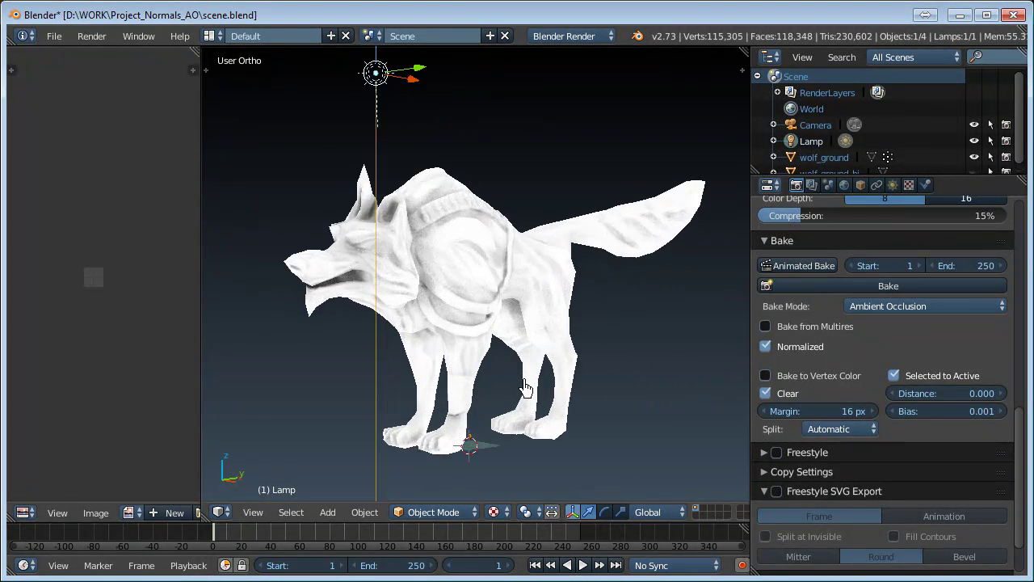
scroll(501, 376, up, 1)
scroll(442, 371, up, 1)
mouse_move(442, 370)
middle_down()
mouse_move(258, 375)
mouse_move(479, 368)
mouse_move(466, 369)
middle_up()
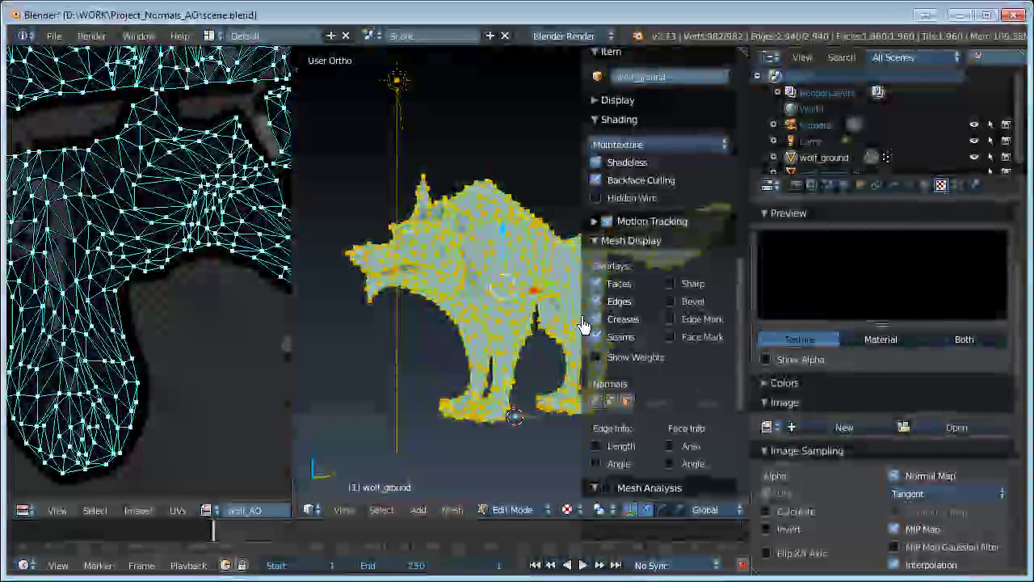
key(n)
mouse_move(639, 349)
middle_down()
mouse_move(555, 330)
mouse_move(558, 356)
mouse_move(560, 347)
middle_up()
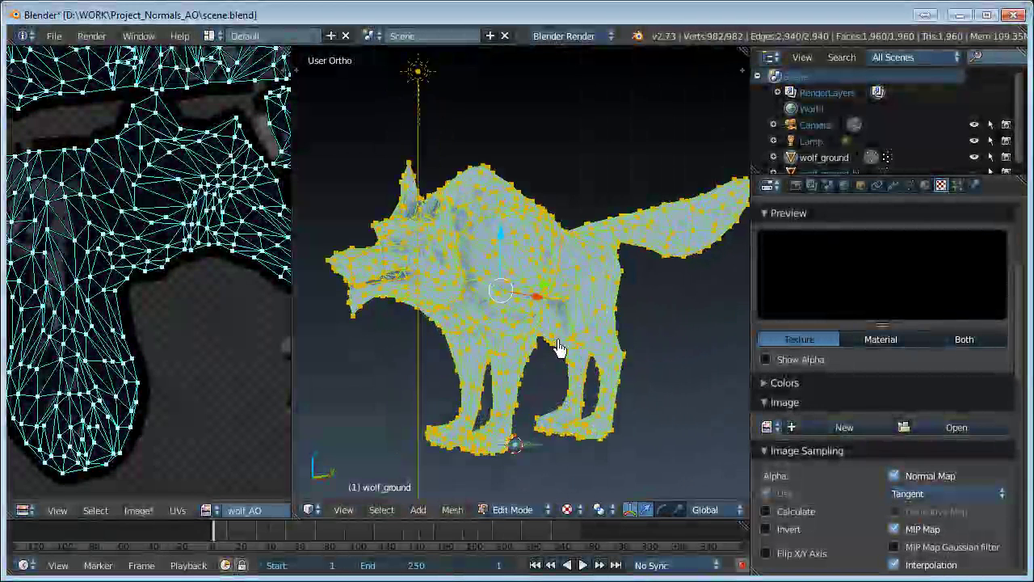
key(Tab)
scroll(566, 316, up, 5)
scroll(545, 282, down, 5)
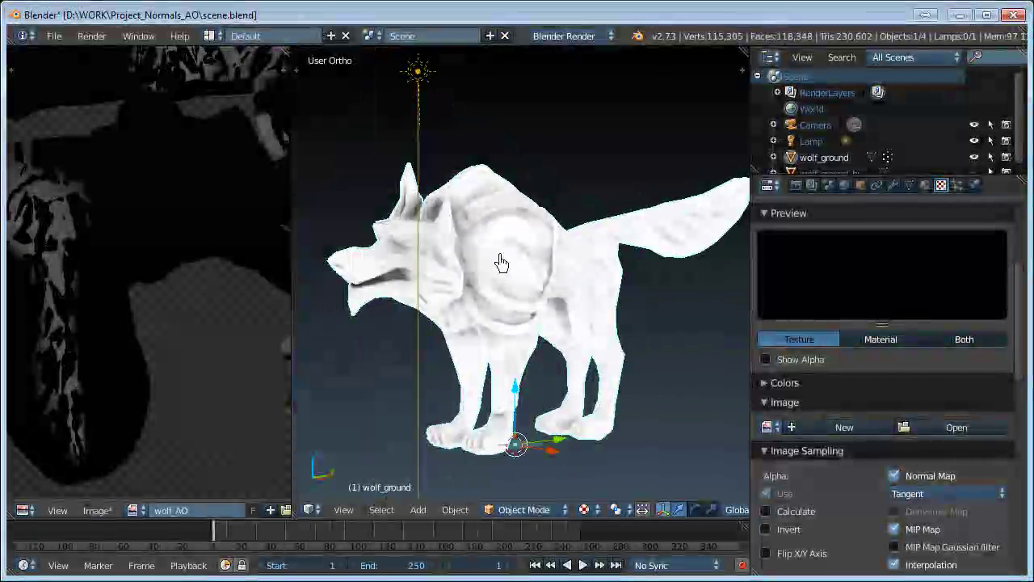
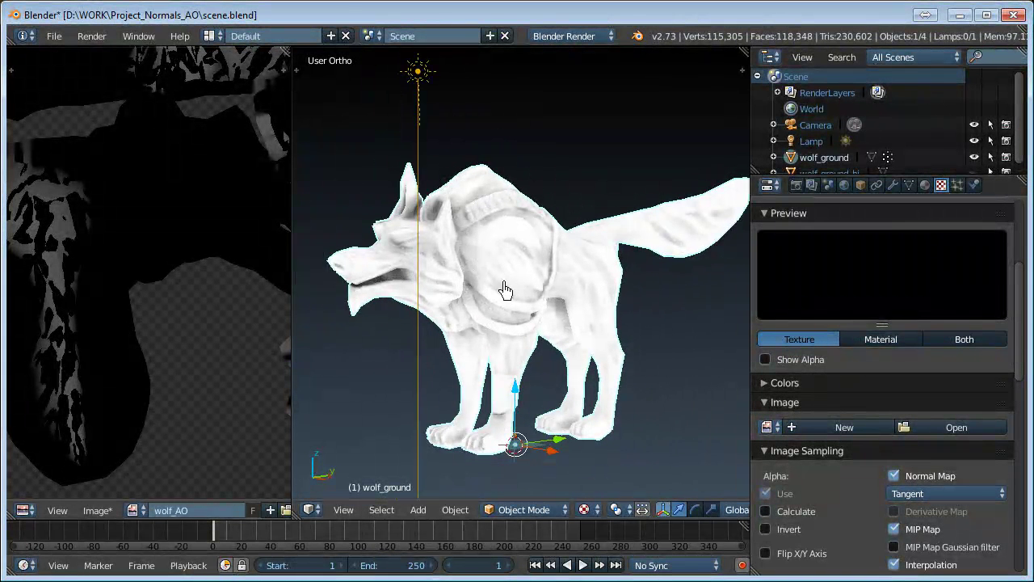
From a side view in Edit Mode, unlink the wolf_AO image, then return to Object Mode
mouse_move(558, 312)
middle_down()
mouse_move(588, 340)
mouse_move(598, 291)
mouse_move(418, 342)
mouse_move(529, 272)
mouse_move(517, 277)
middle_up()
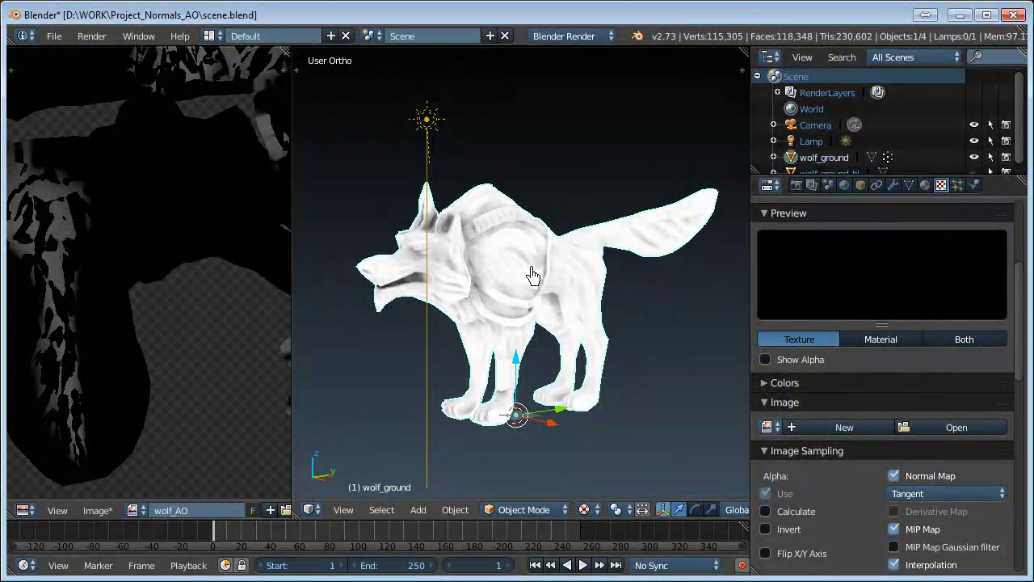
key(Tab)
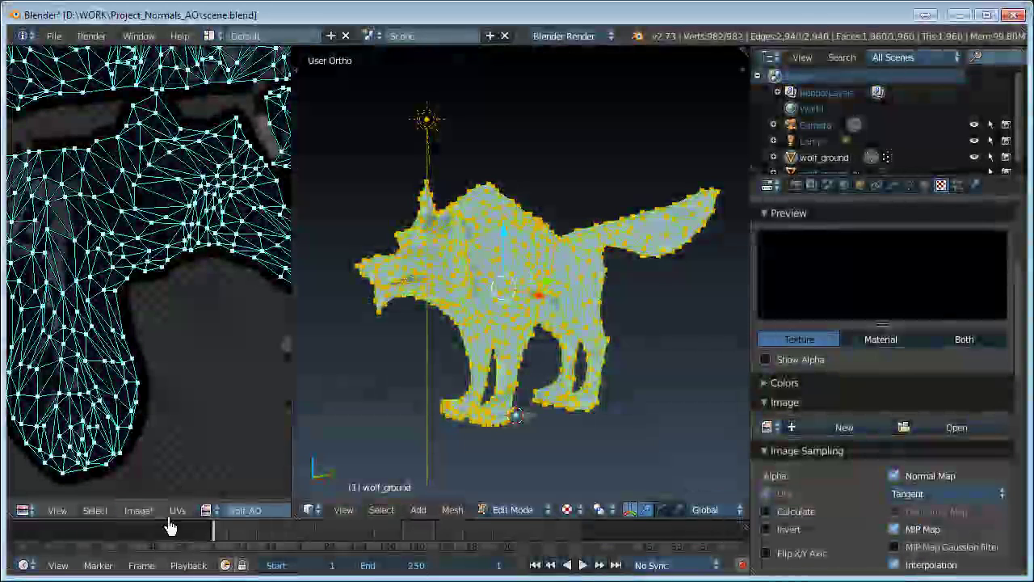
scroll(199, 523, right, 2)
scroll(200, 523, right, 2)
scroll(199, 523, right, 2)
click(198, 522)
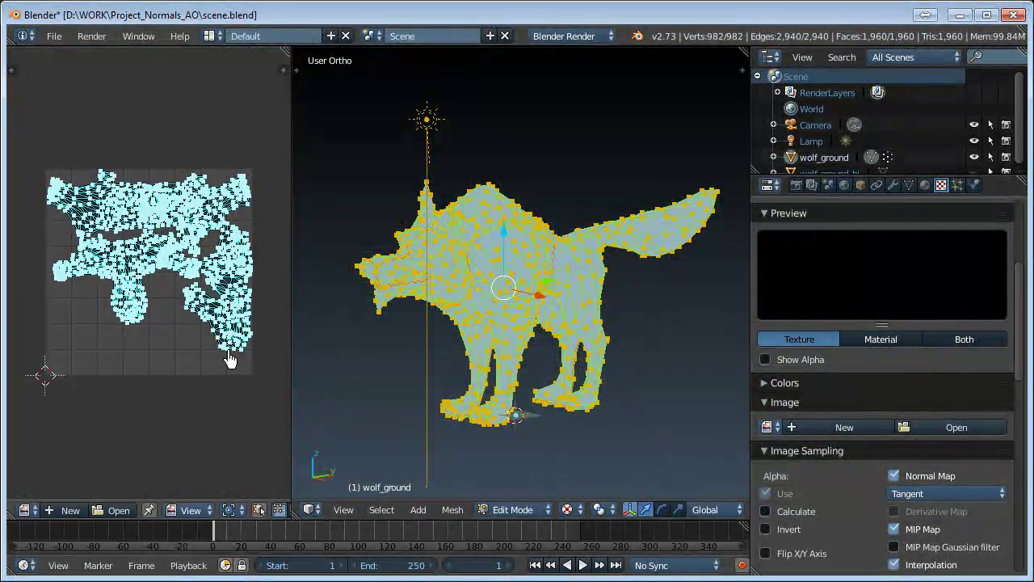
key(Tab)
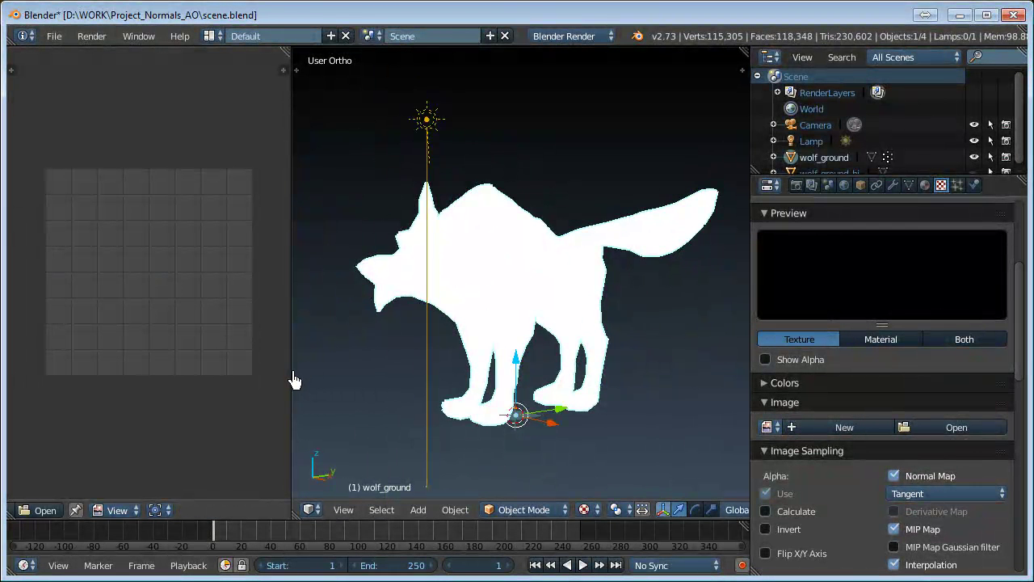
Widen the 3D view over the UV editor and try the Bounding Box shading option
drag(293, 381, 111, 404)
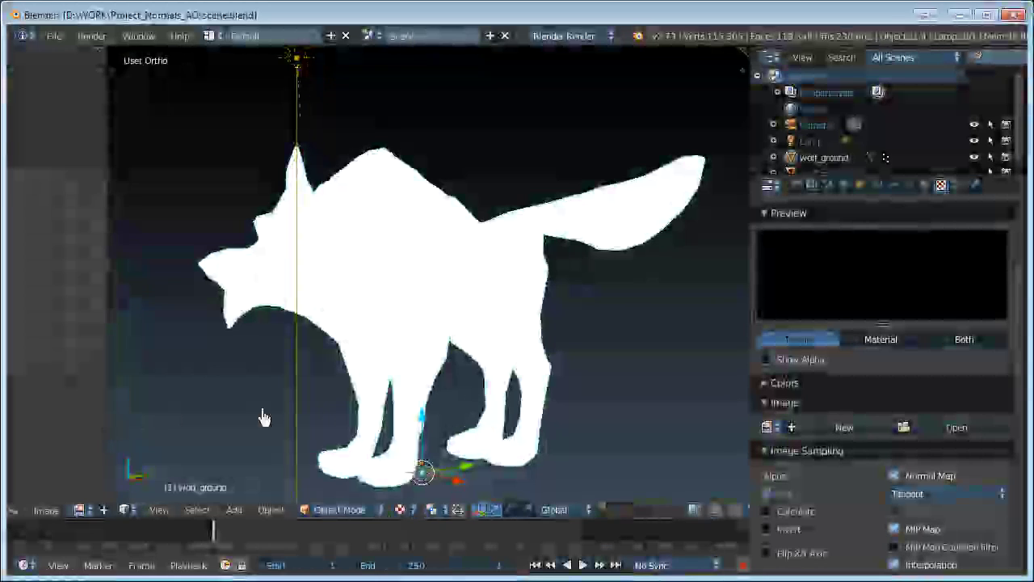
click(407, 509)
click(427, 449)
click(404, 509)
click(412, 491)
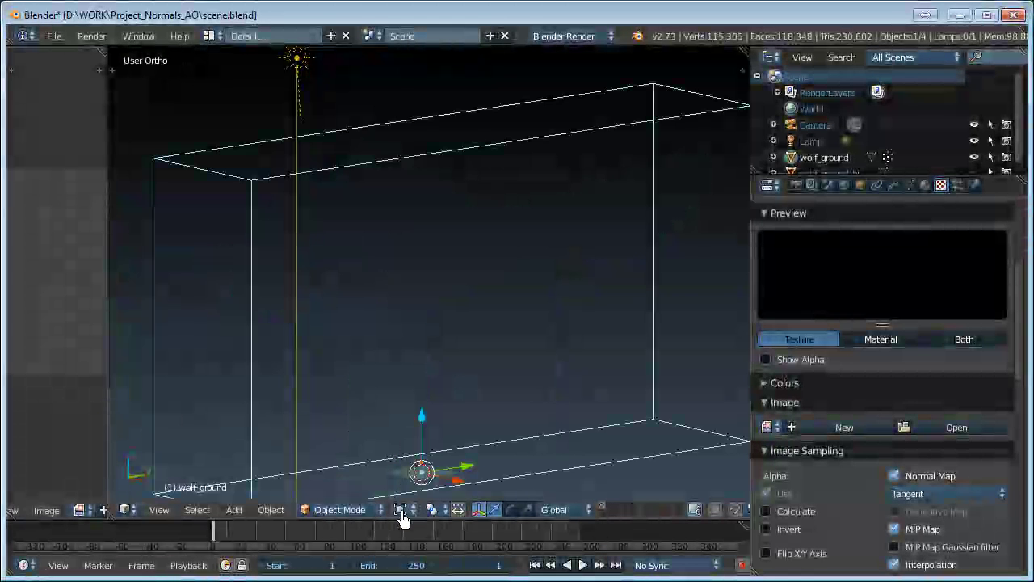
click(403, 513)
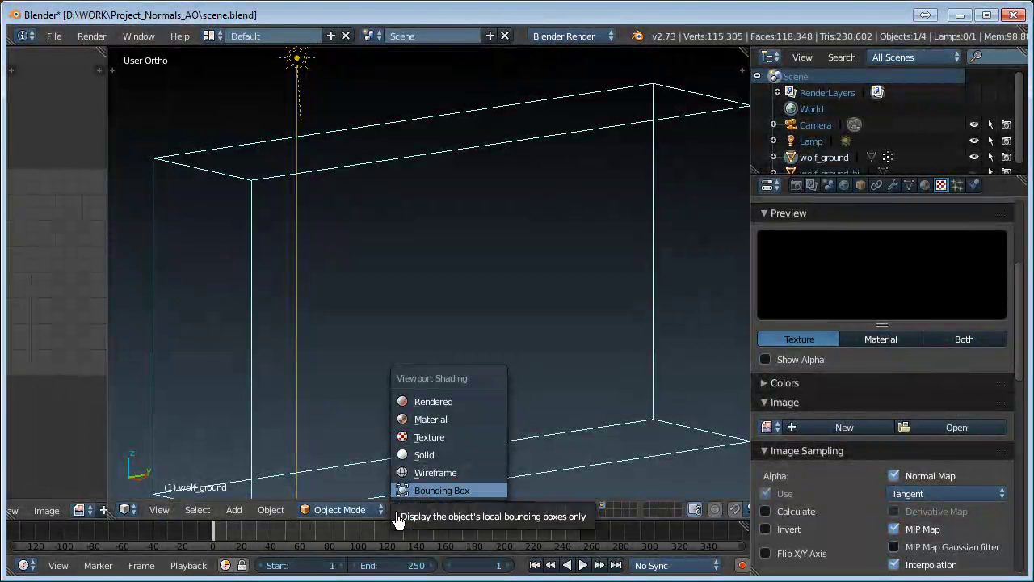
click(400, 518)
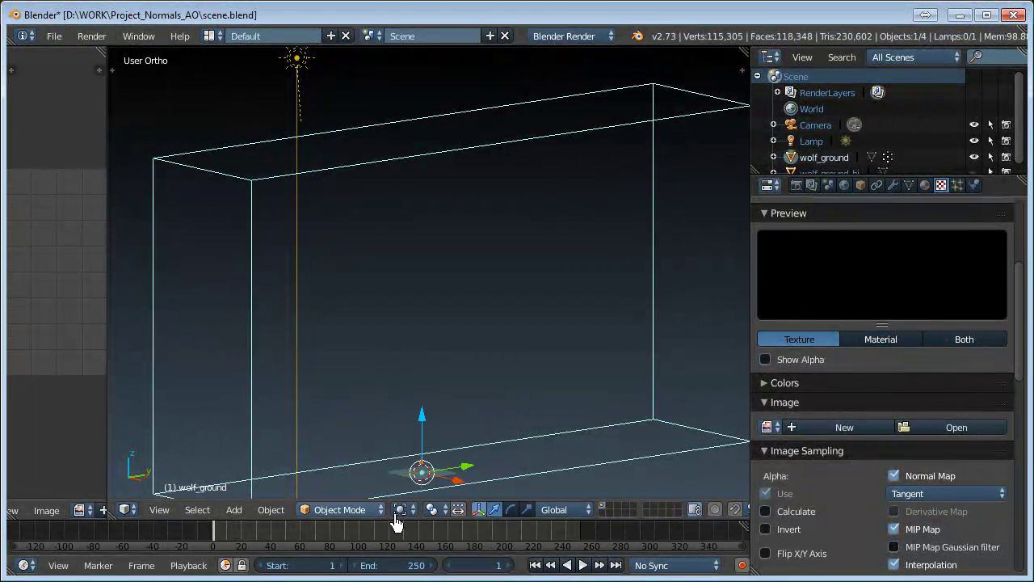
Set viewport shading to Solid and scroll Texture properties to the normal texture's Image Sampling
scroll(489, 439, down, 2)
scroll(469, 452, down, 1)
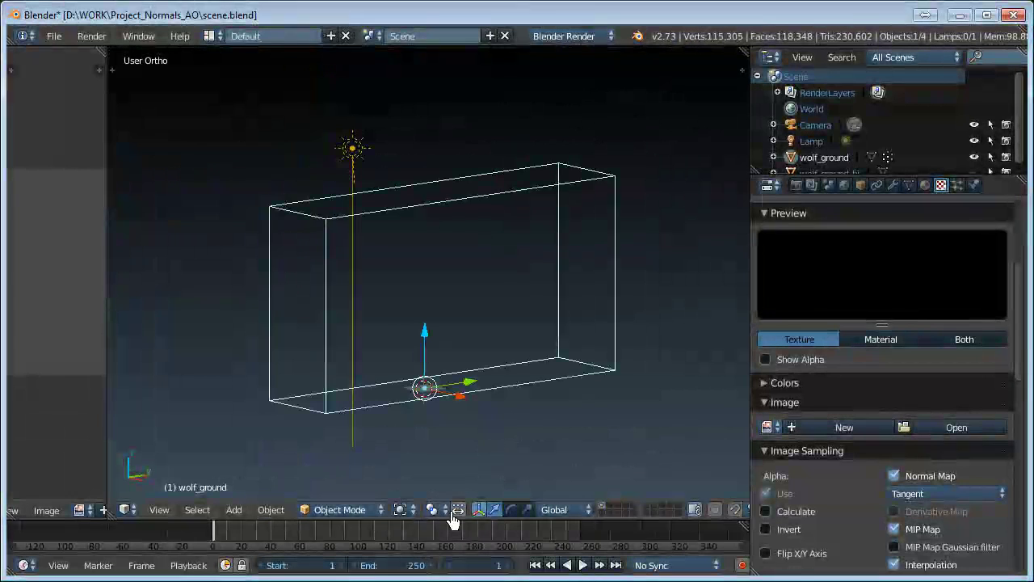
click(404, 514)
click(425, 454)
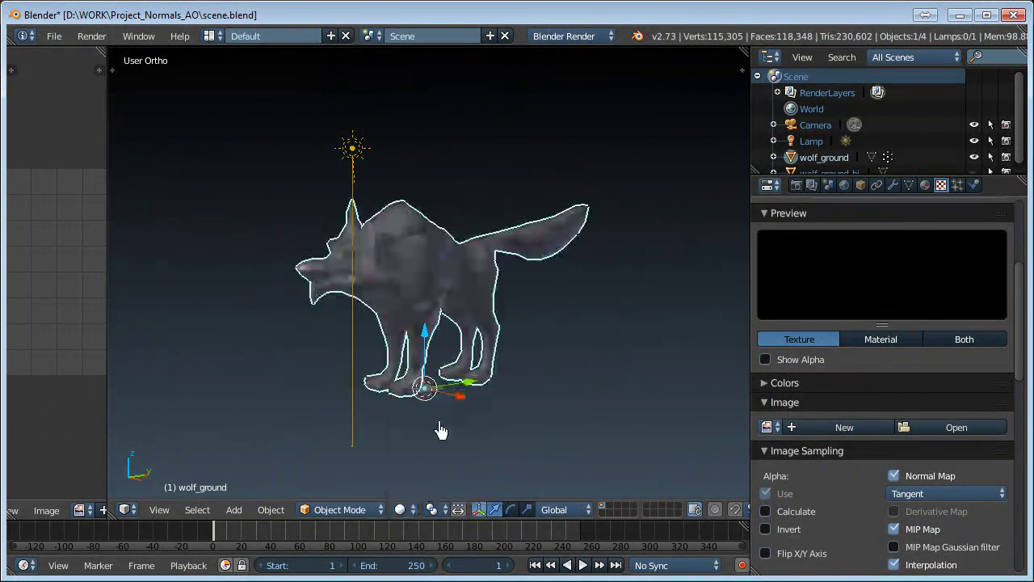
scroll(453, 388, up, 2)
scroll(462, 363, down, 1)
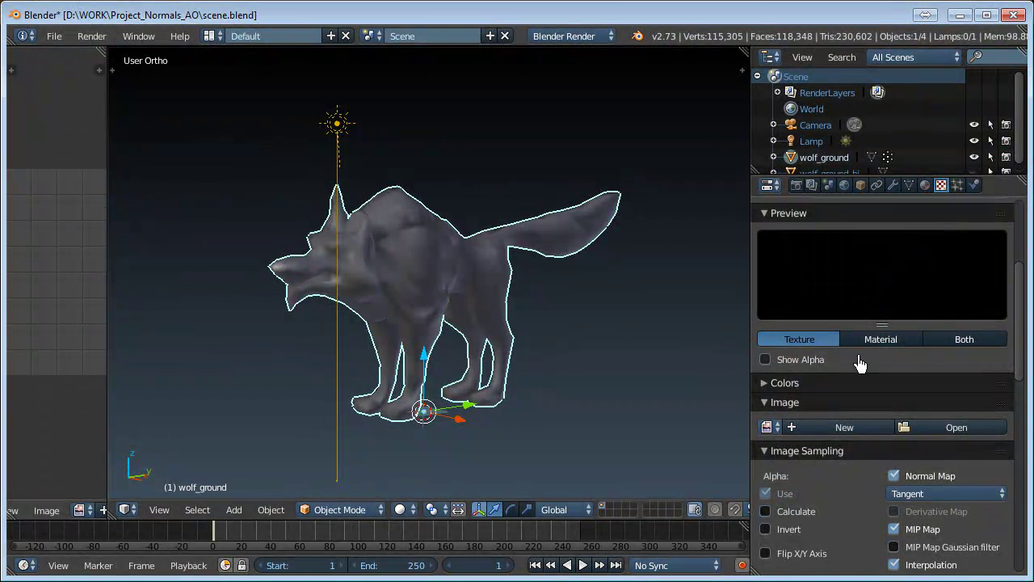
scroll(894, 283, up, 4)
scroll(876, 278, up, 1)
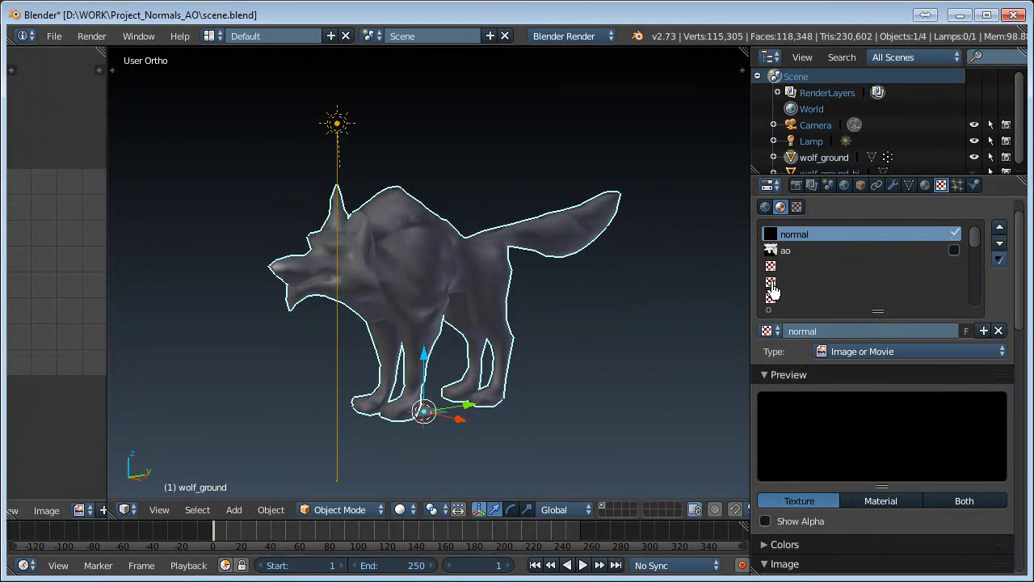
scroll(995, 493, down, 5)
scroll(996, 493, down, 3)
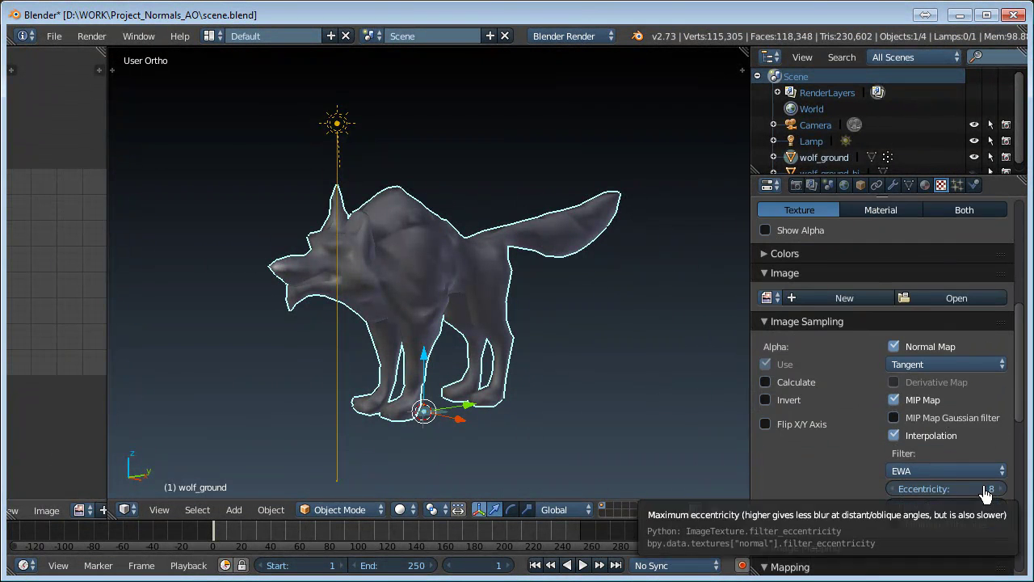
scroll(953, 363, up, 1)
Open wolf_normal.png as the normal texture's image
click(946, 340)
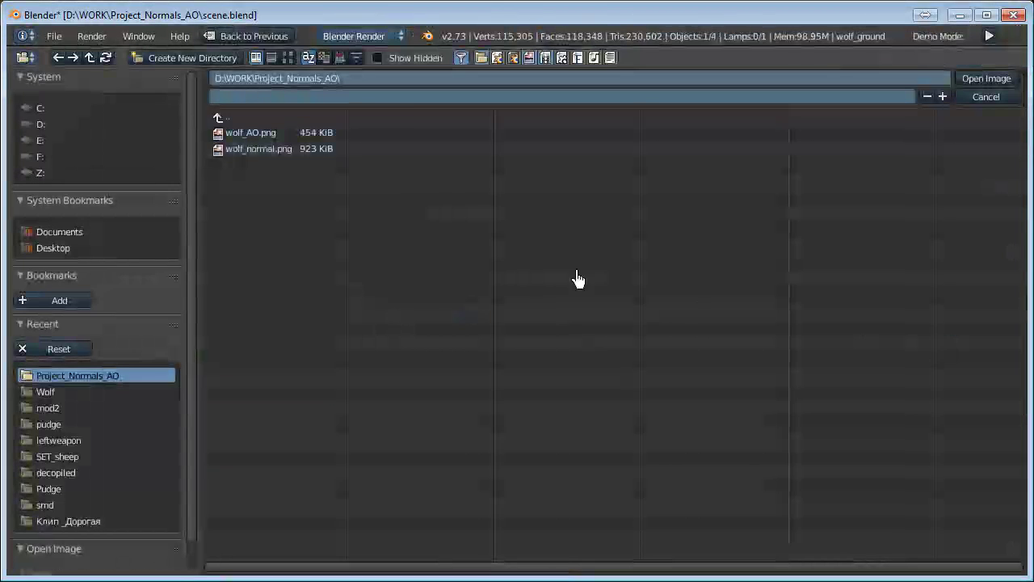
double_click(236, 152)
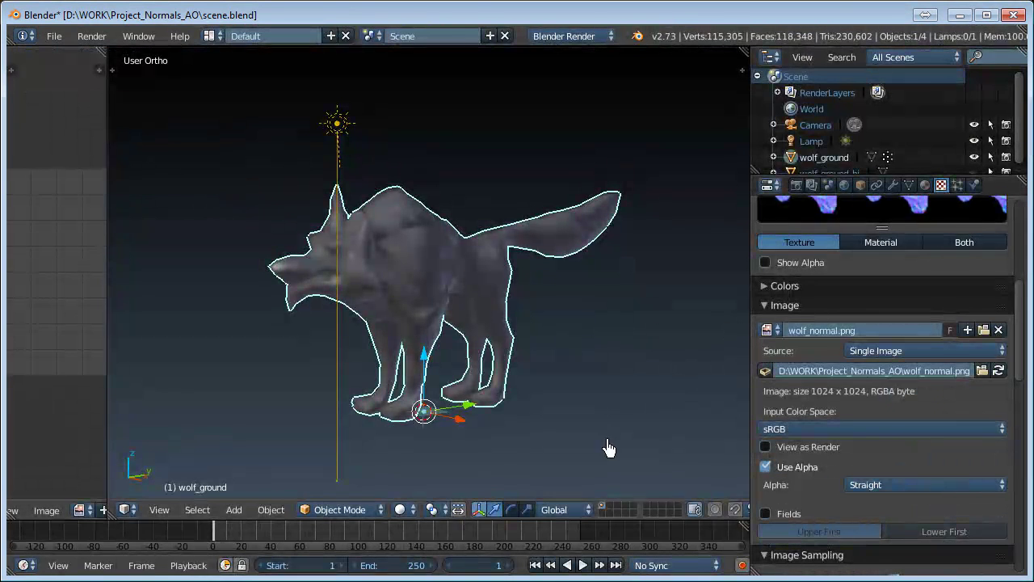
scroll(885, 207, up, 5)
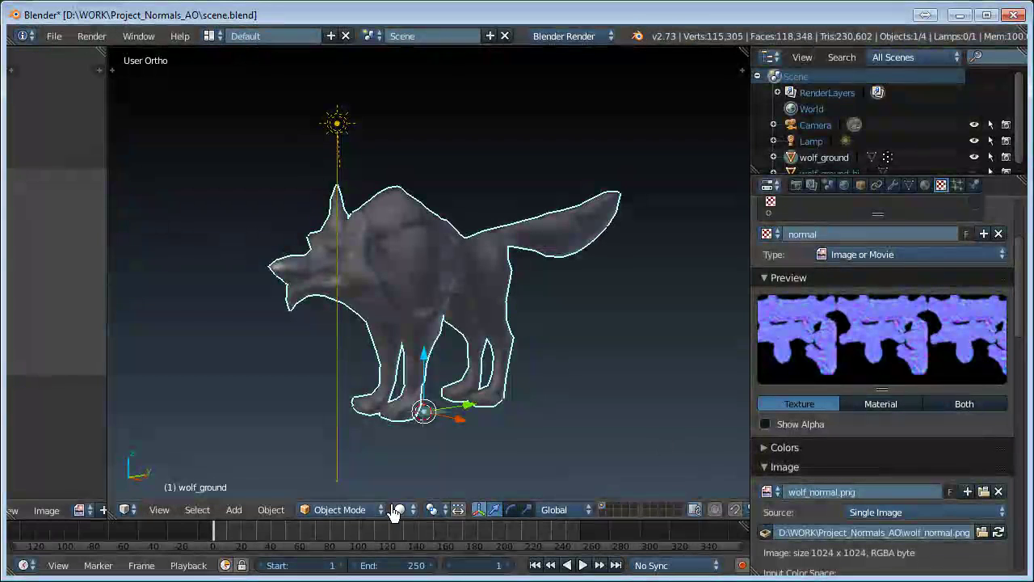
Preview the wolf in Texture shading, then return to Solid shading
click(402, 509)
click(429, 437)
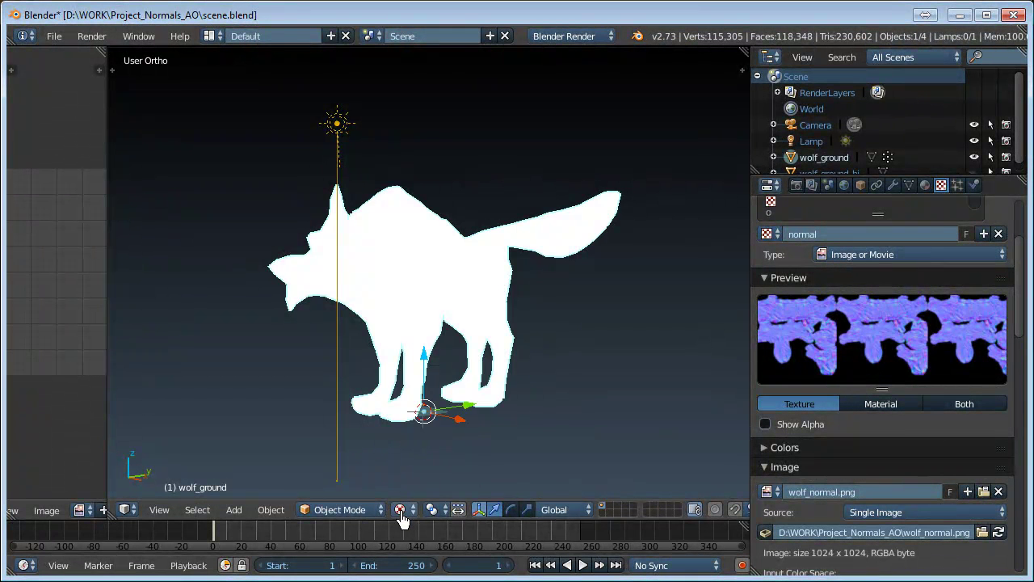
click(401, 511)
click(425, 453)
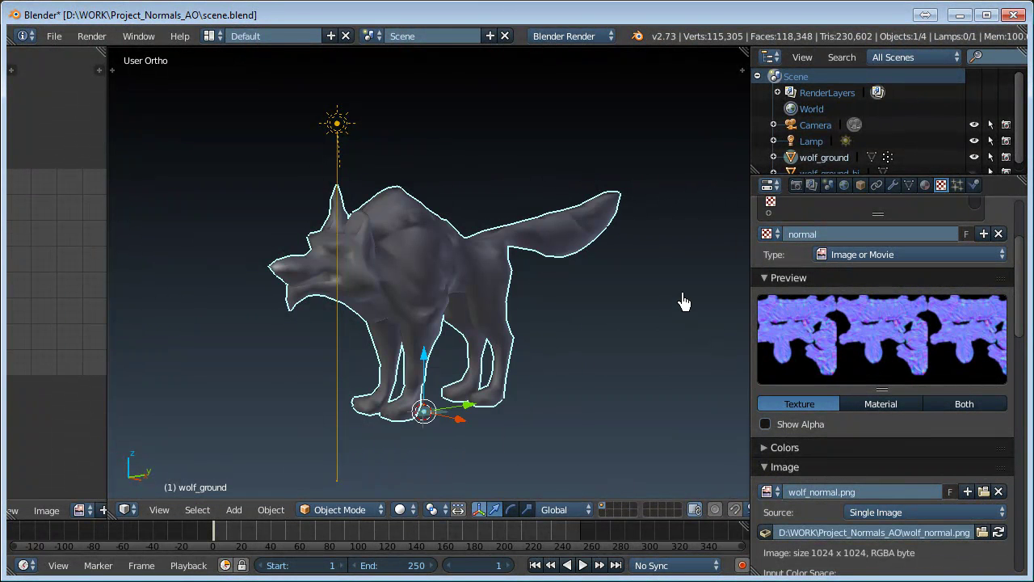
Enable Textured Solid, GLSL material mode and Texture viewport shading for the wolf
key(n)
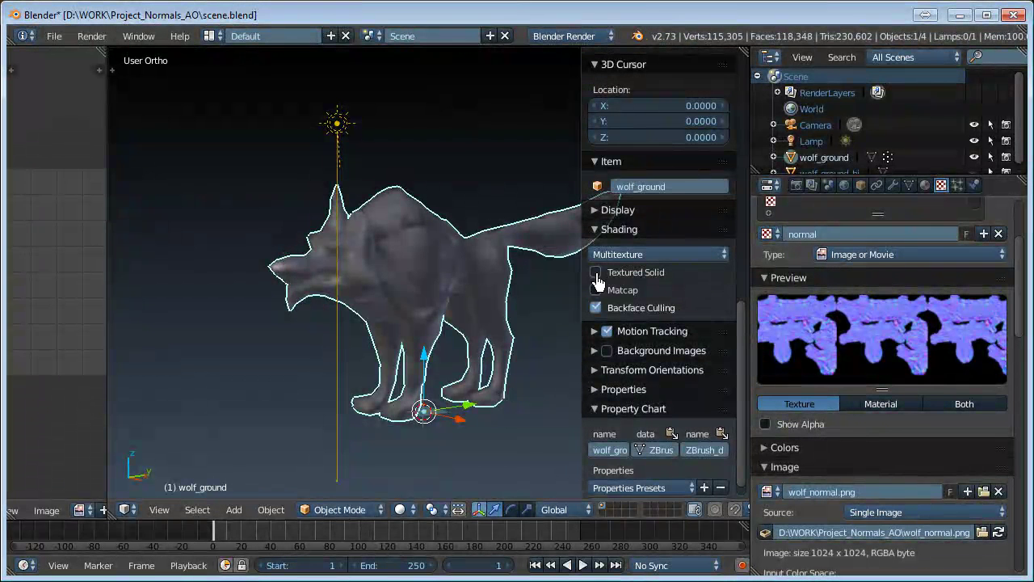
click(597, 274)
click(627, 254)
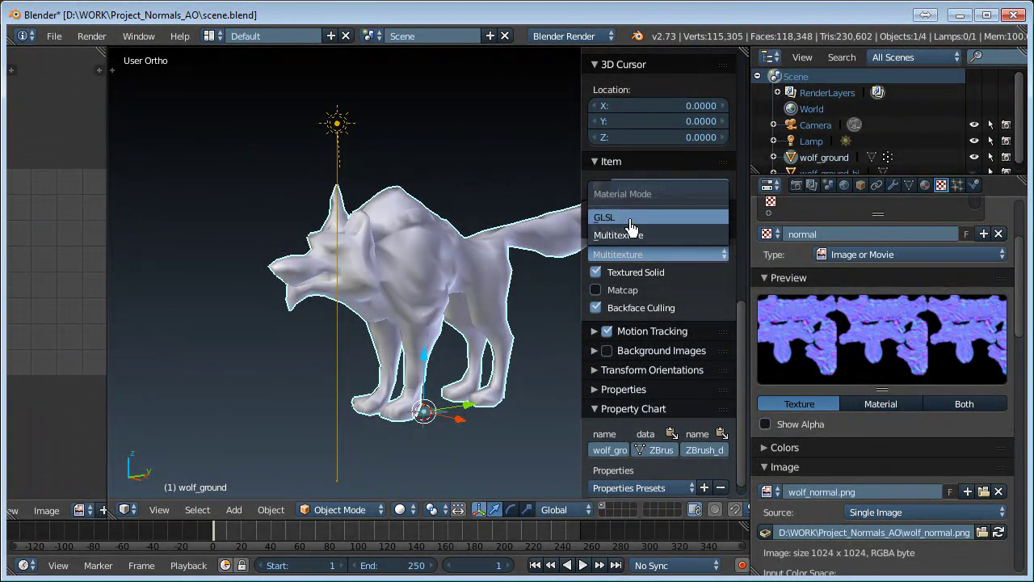
click(629, 221)
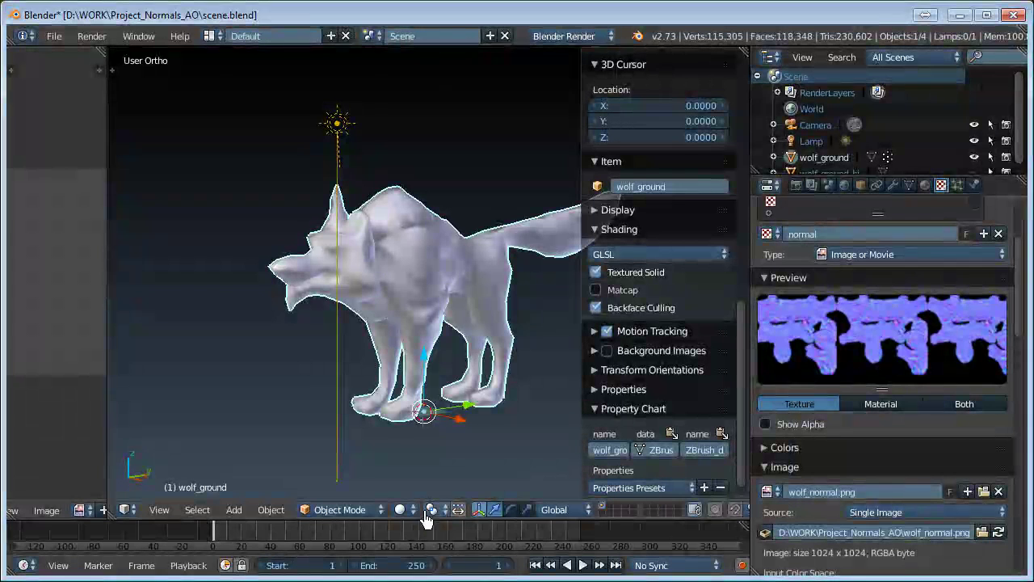
click(402, 510)
click(433, 441)
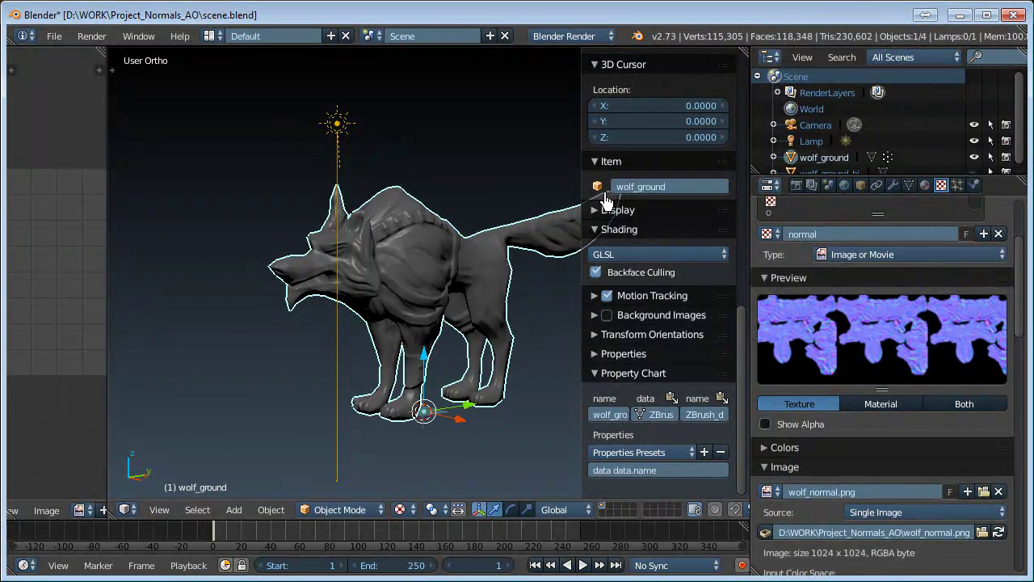
click(596, 273)
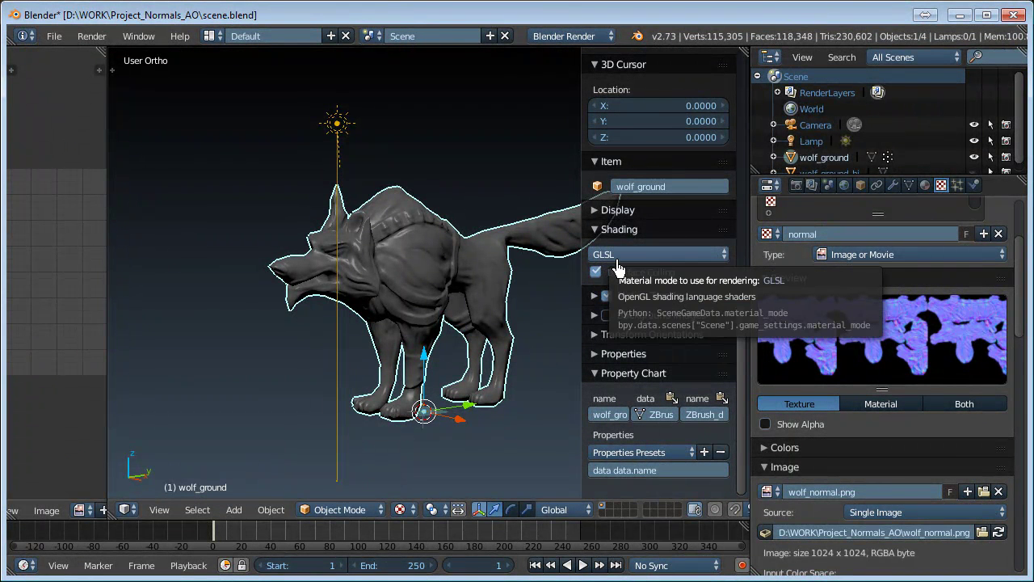
click(597, 273)
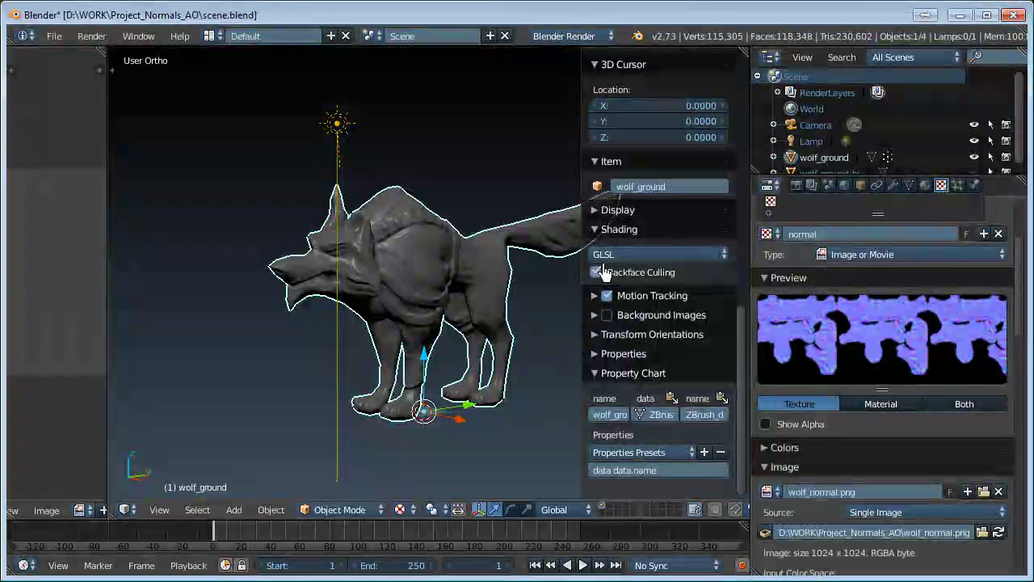
click(408, 509)
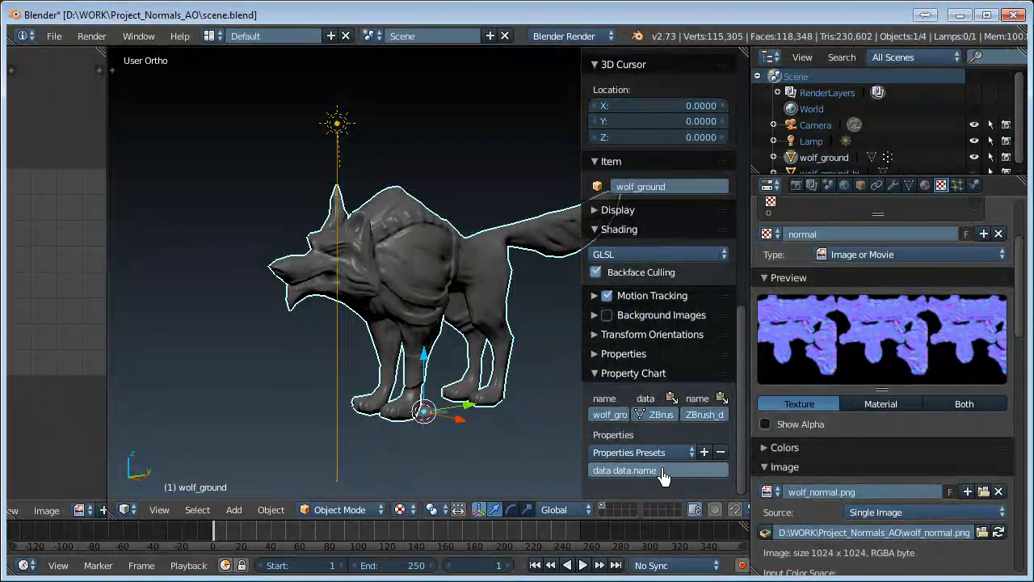
key(n)
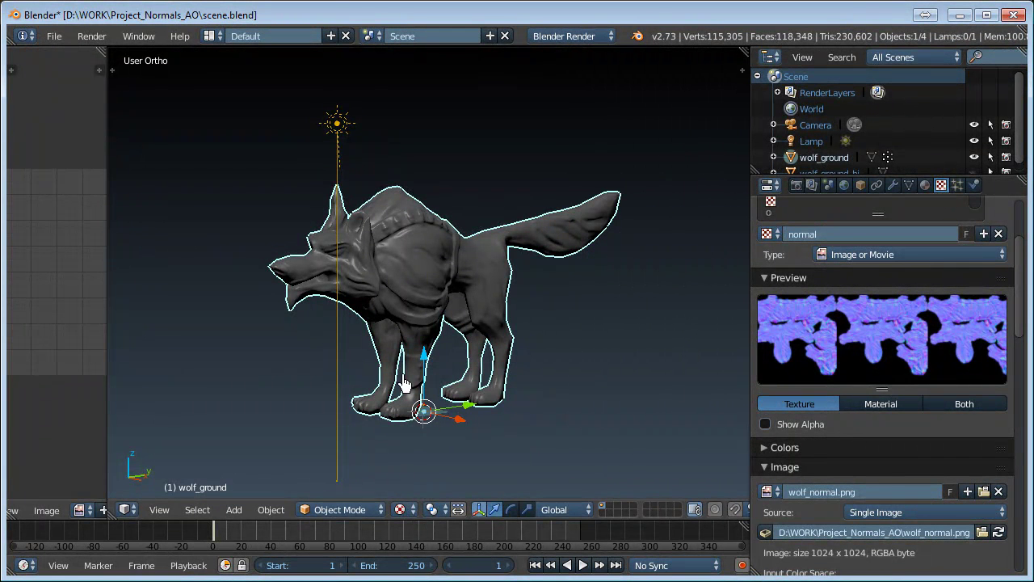
Select the Lamp and start rotating it about the global Z axis
right_click(337, 123)
scroll(422, 212, down, 2)
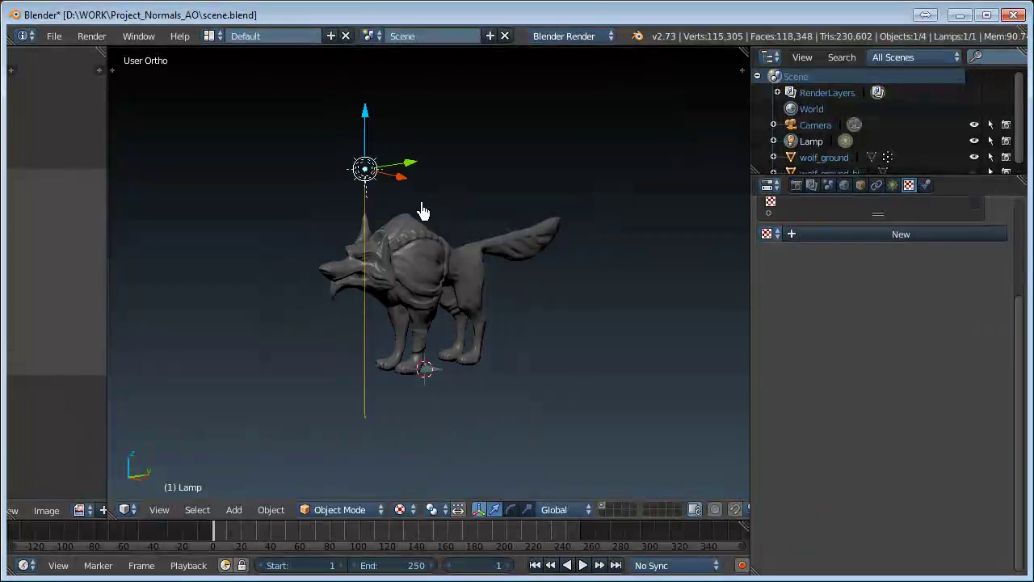
key(g)
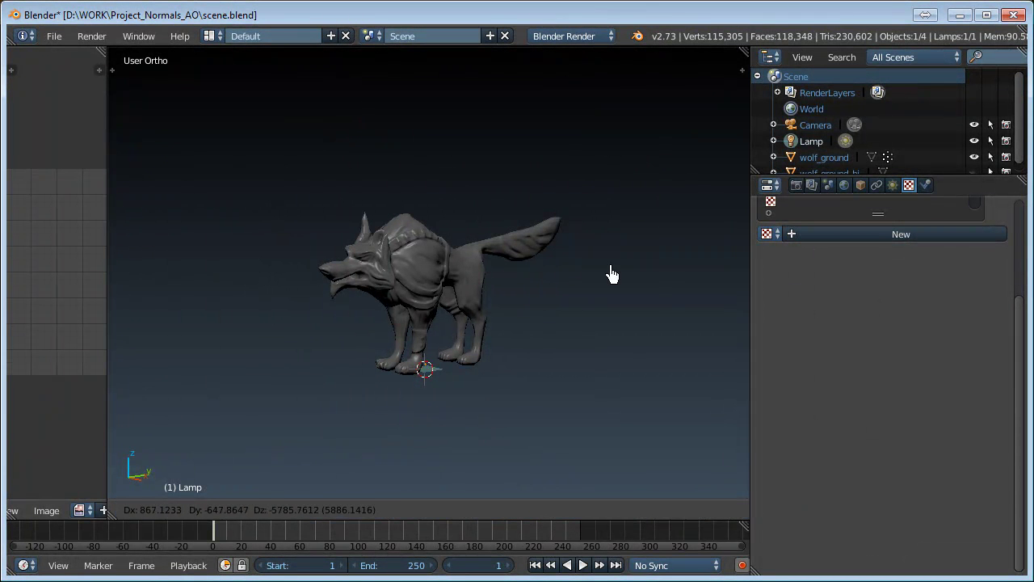
key(Escape)
key(r)
key(z)
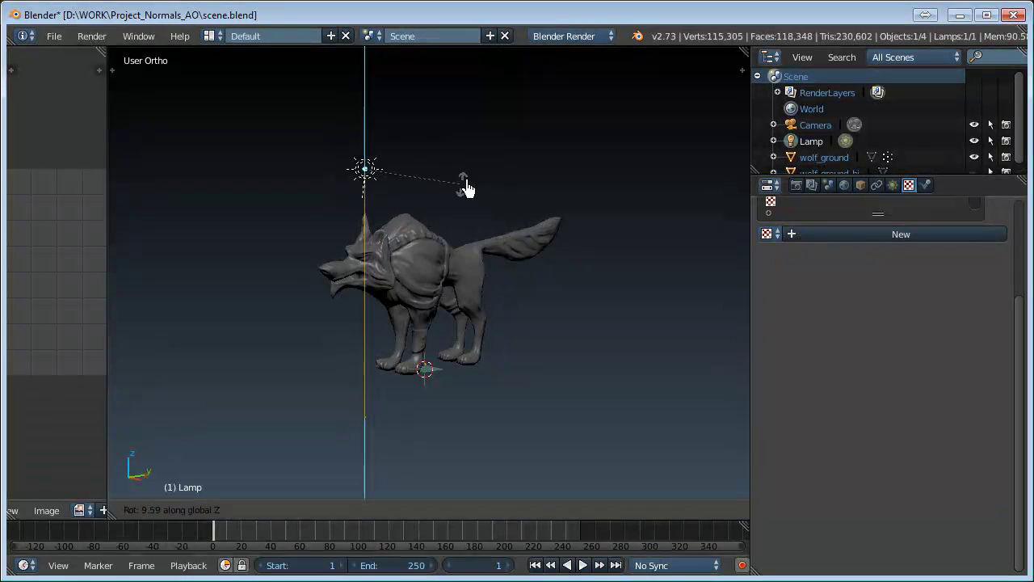
Confirm the lamp's new Z rotation and orbit around the wolf to check its lighting
click(468, 202)
scroll(465, 309, up, 3)
mouse_move(464, 309)
middle_down()
mouse_move(341, 300)
mouse_move(619, 299)
mouse_move(120, 288)
mouse_move(233, 275)
middle_up()
mouse_move(429, 245)
middle_down()
mouse_move(381, 259)
mouse_move(433, 290)
middle_up()
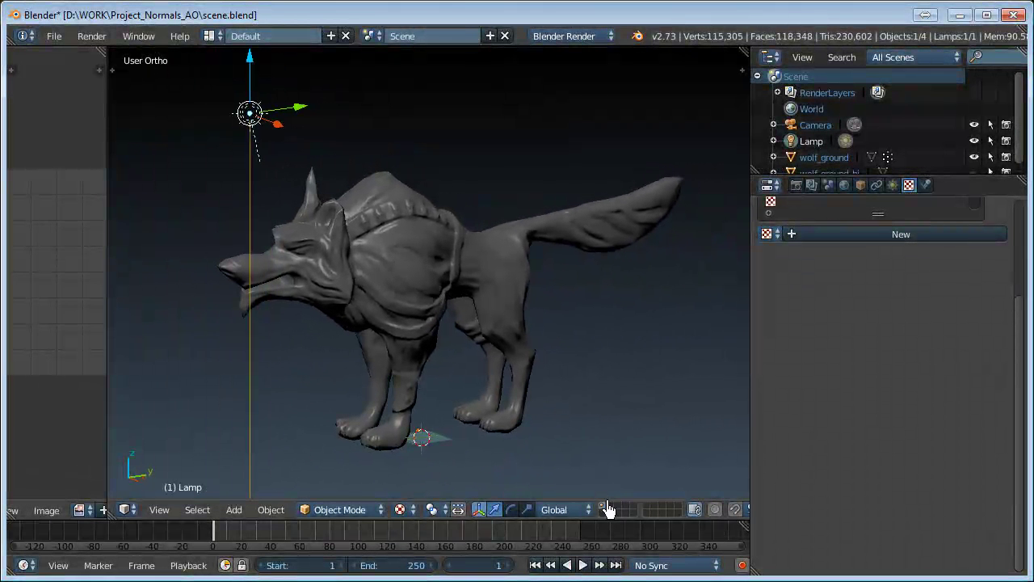
middle_drag(529, 279, 526, 283)
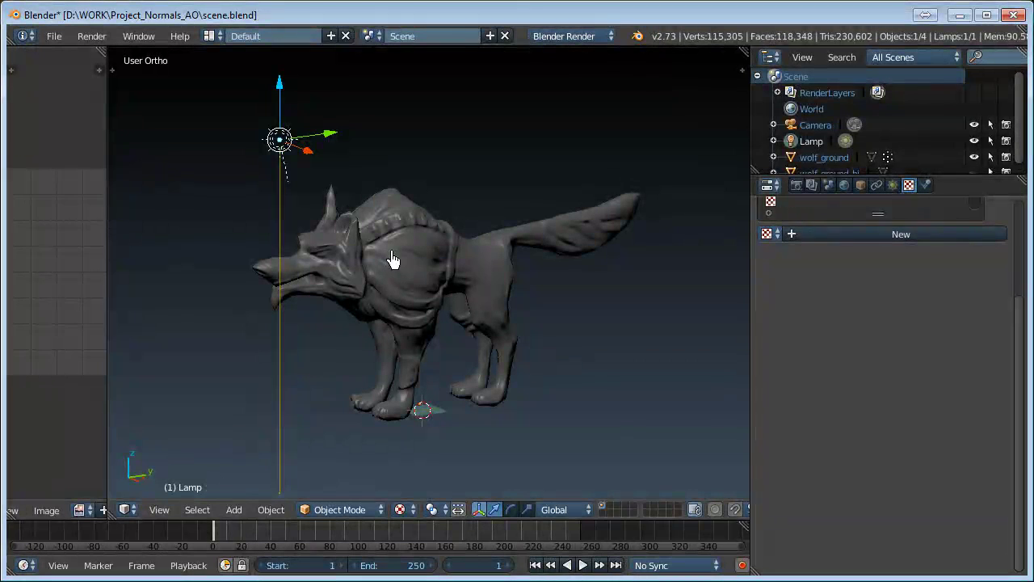
Select the wolf and show its texture slots, briefly toggling the ao texture to compare
right_click(420, 267)
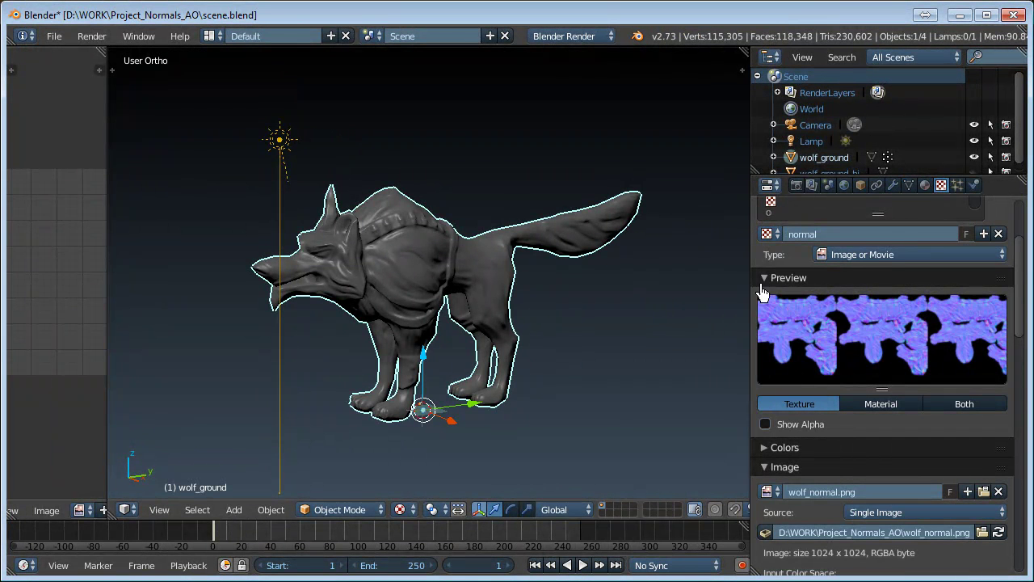
scroll(870, 277, up, 3)
click(925, 186)
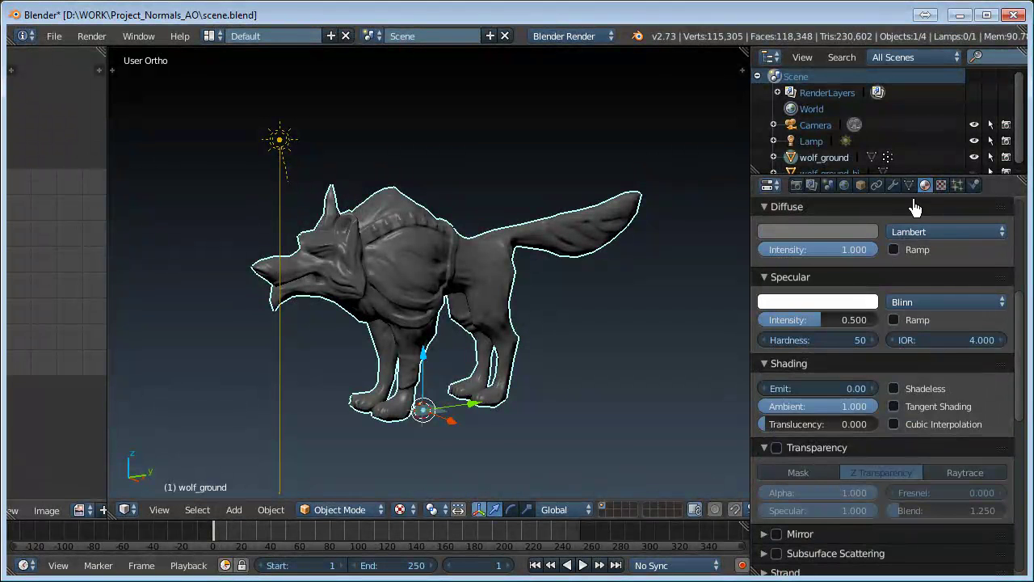
click(942, 186)
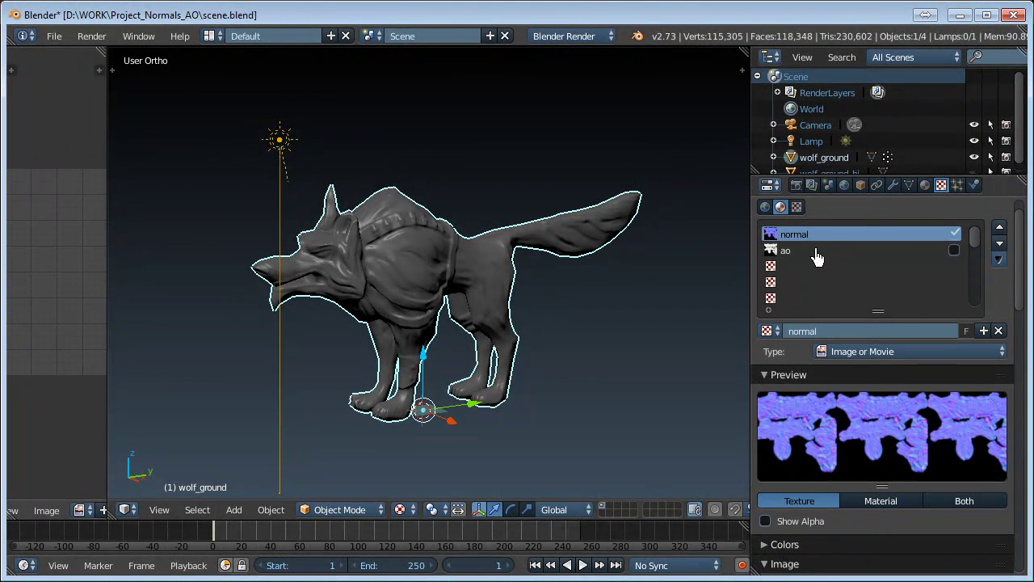
click(955, 250)
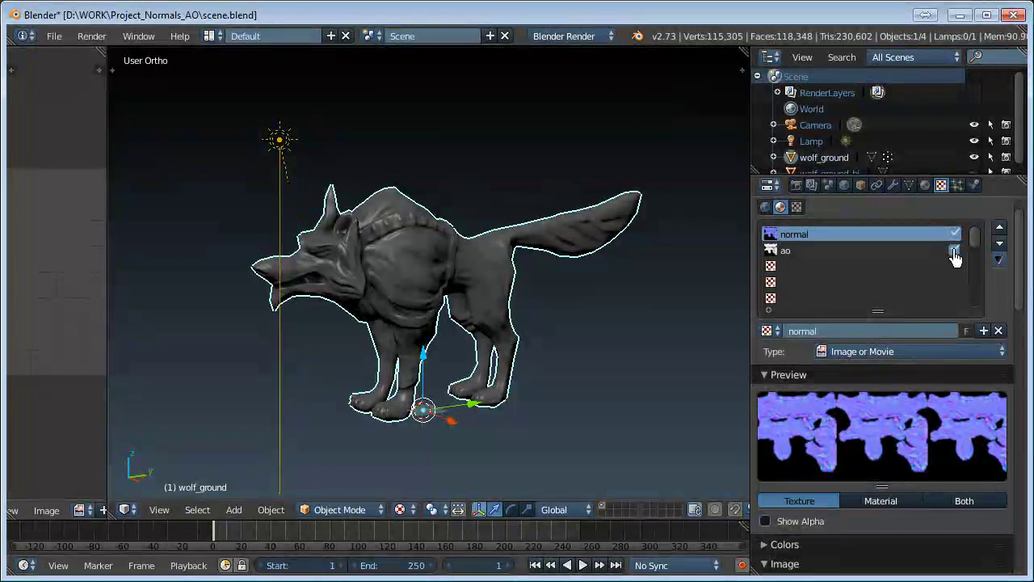
scroll(342, 300, up, 3)
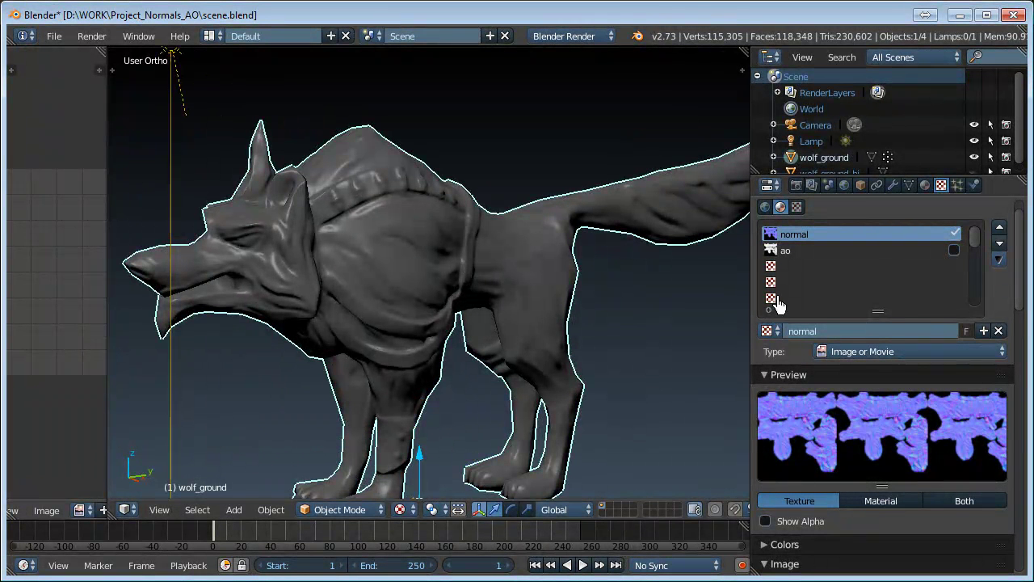
click(925, 186)
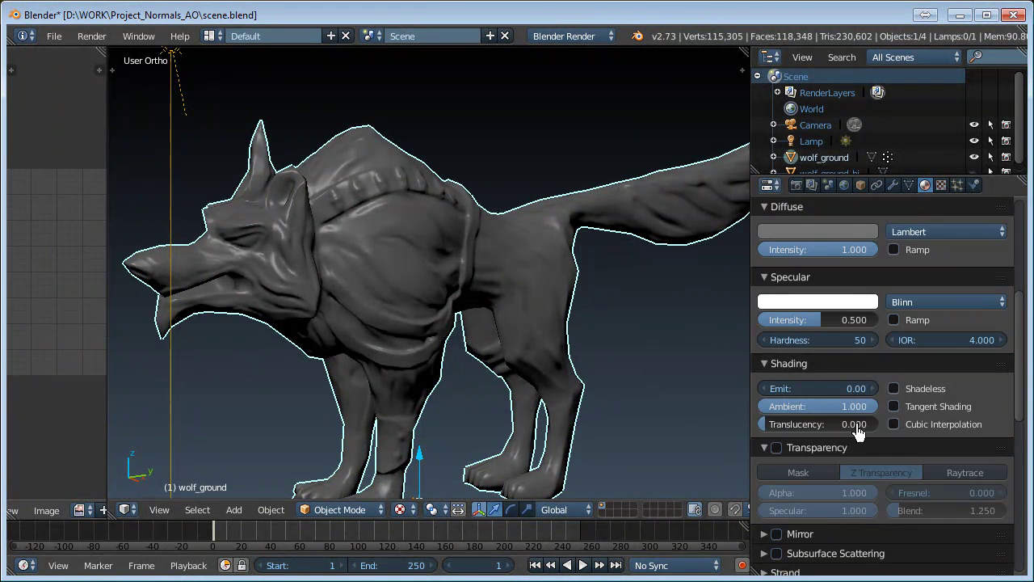
click(942, 185)
Test the normal texture's Diffuse Color influence, then turn it back off
scroll(856, 453, down, 5)
scroll(857, 485, down, 3)
scroll(852, 489, down, 8)
scroll(849, 490, down, 8)
scroll(809, 491, down, 3)
scroll(760, 485, down, 4)
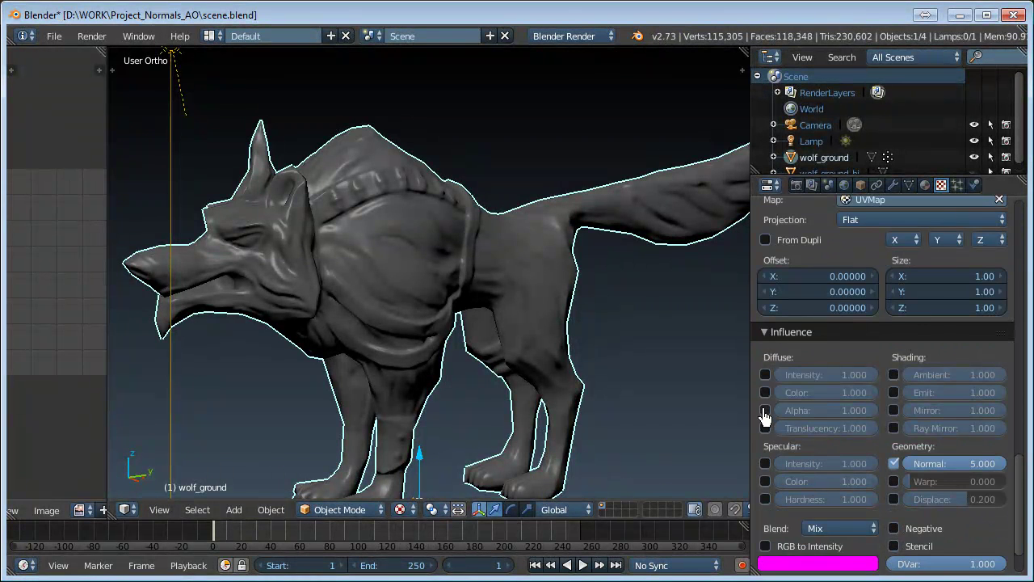
click(766, 394)
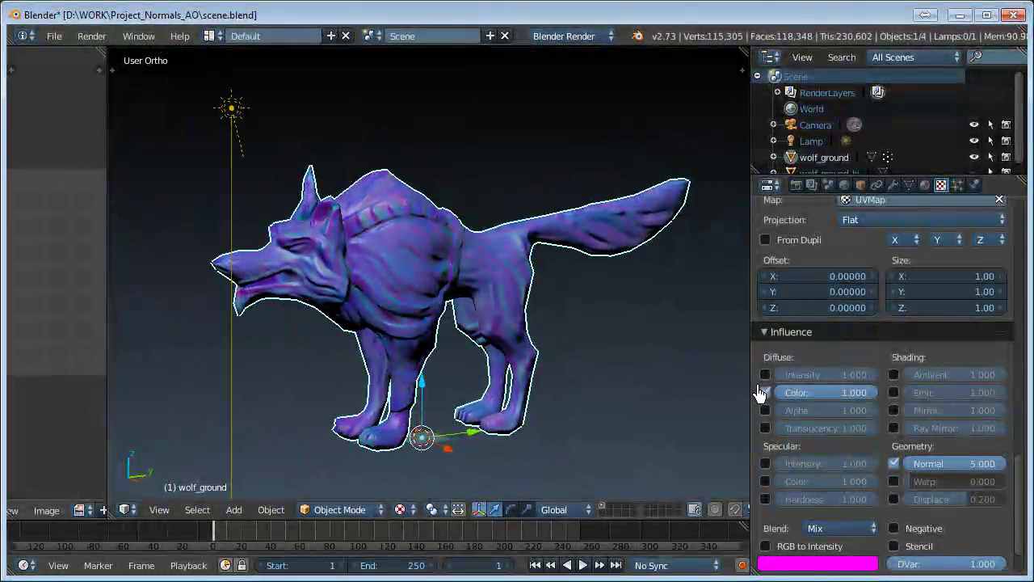
click(765, 393)
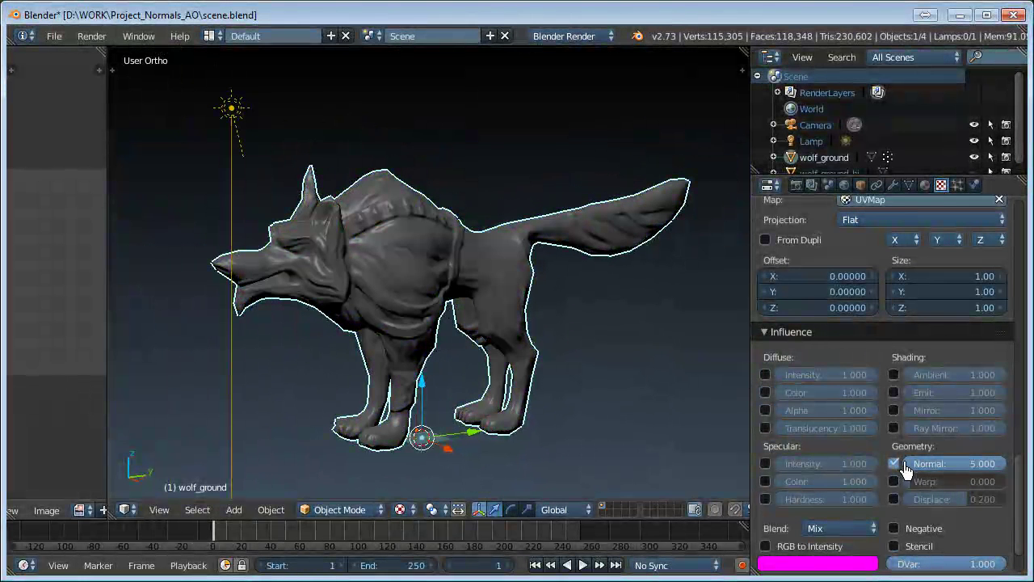
Try the Add blend type on the normal texture, revert to Mix, and select the ao slot
click(840, 529)
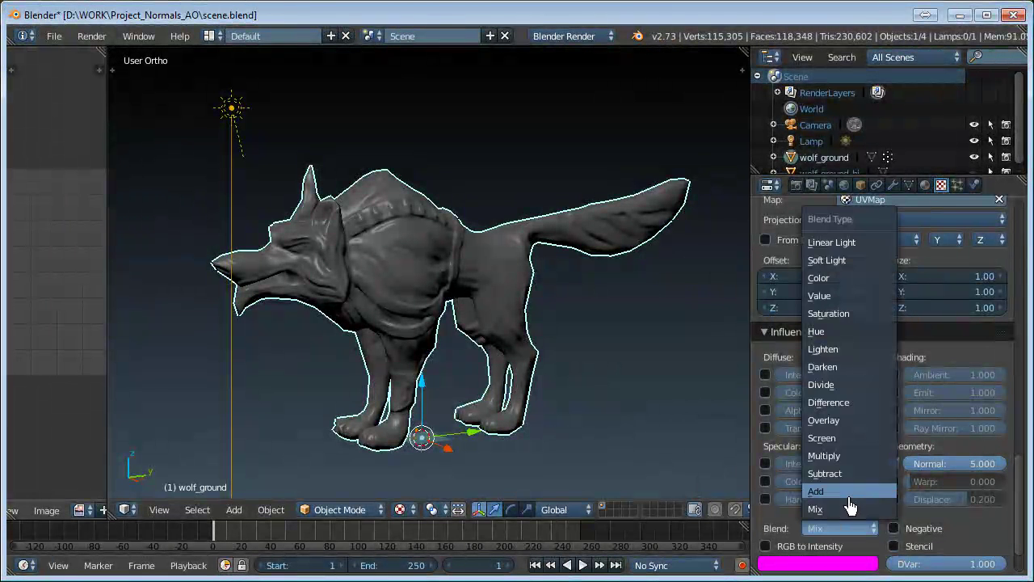
click(850, 493)
click(841, 529)
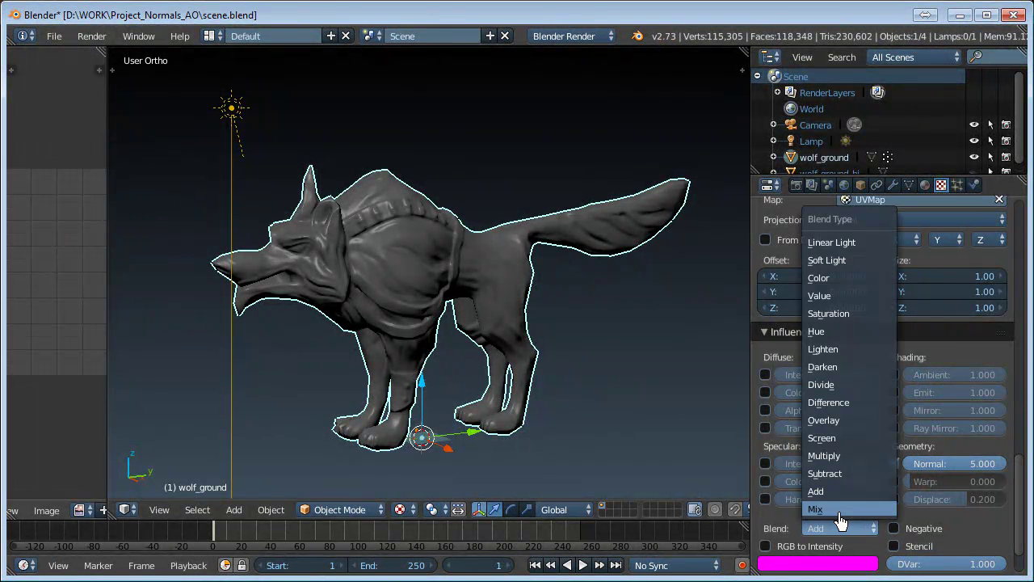
click(841, 510)
scroll(922, 437, up, 6)
scroll(918, 415, up, 1)
scroll(922, 408, up, 5)
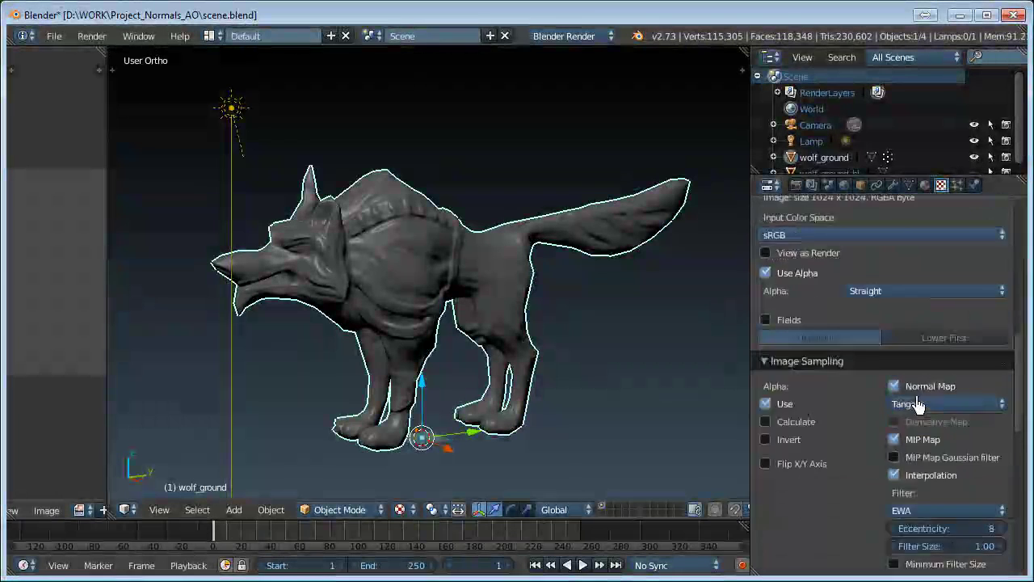
scroll(905, 372, up, 7)
scroll(895, 341, up, 7)
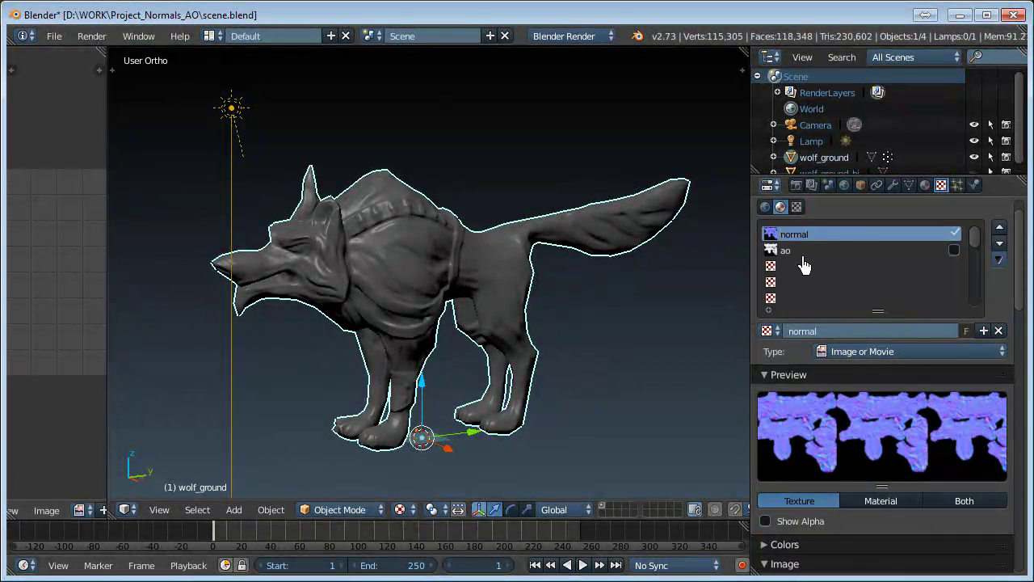
click(797, 256)
Brighten the wolf material's diffuse colour value to 0.429
click(925, 185)
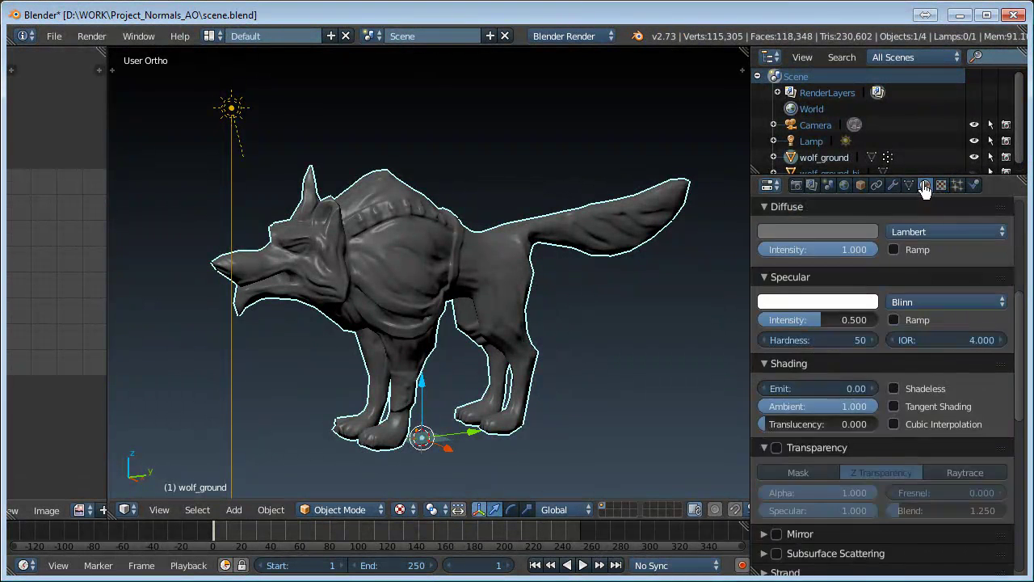
scroll(929, 339, up, 4)
click(845, 361)
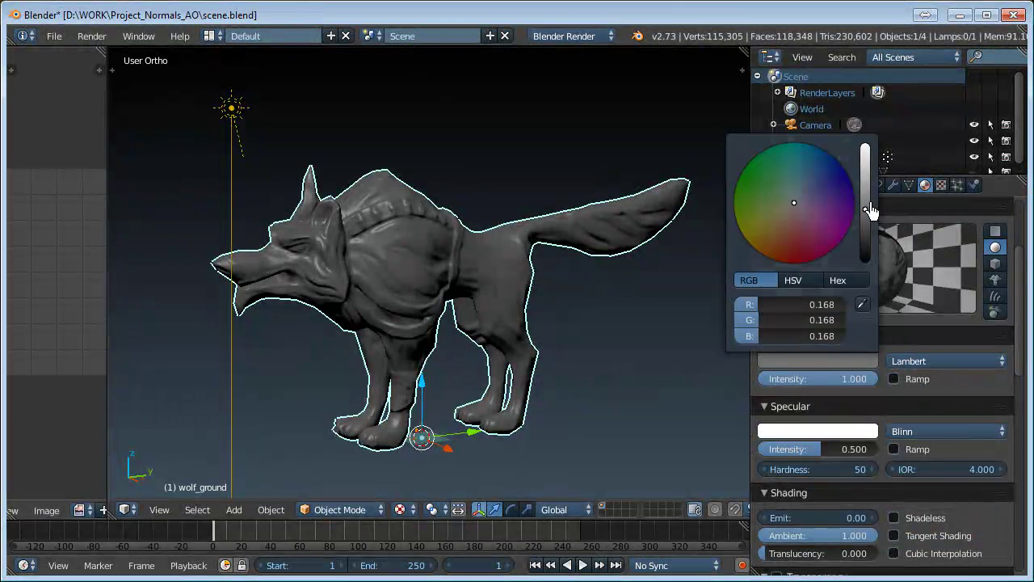
drag(865, 210, 866, 183)
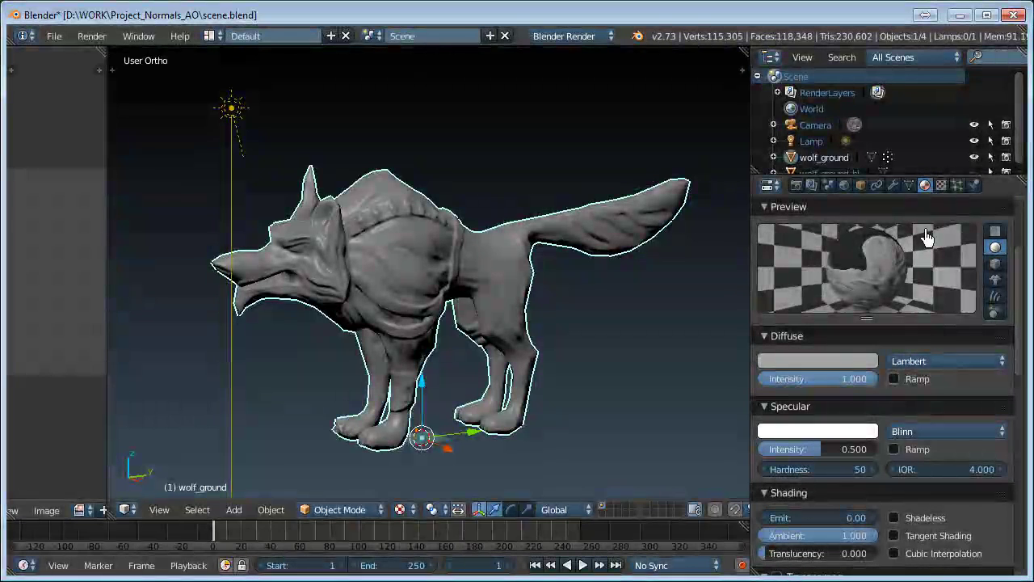
Enable the ao texture slot, toggling it off and on to compare the shading
click(942, 189)
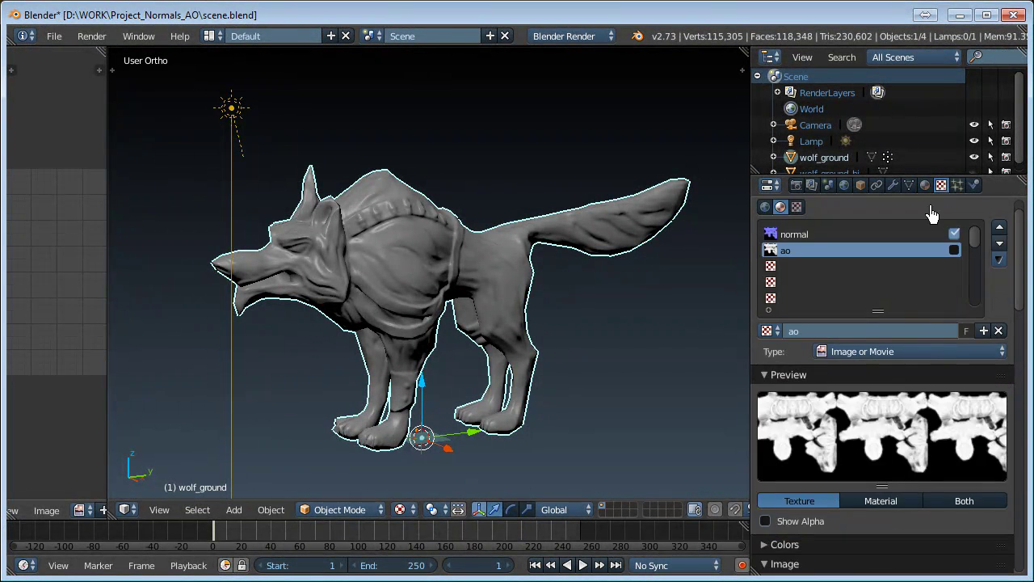
click(955, 250)
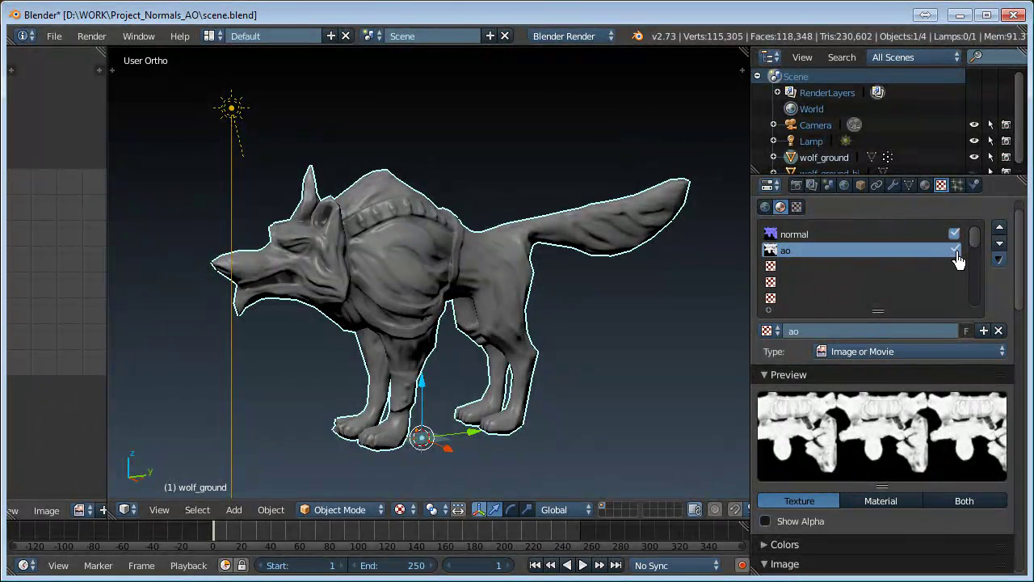
scroll(385, 319, up, 5)
mouse_move(369, 321)
middle_down()
mouse_move(395, 396)
mouse_move(326, 270)
middle_up()
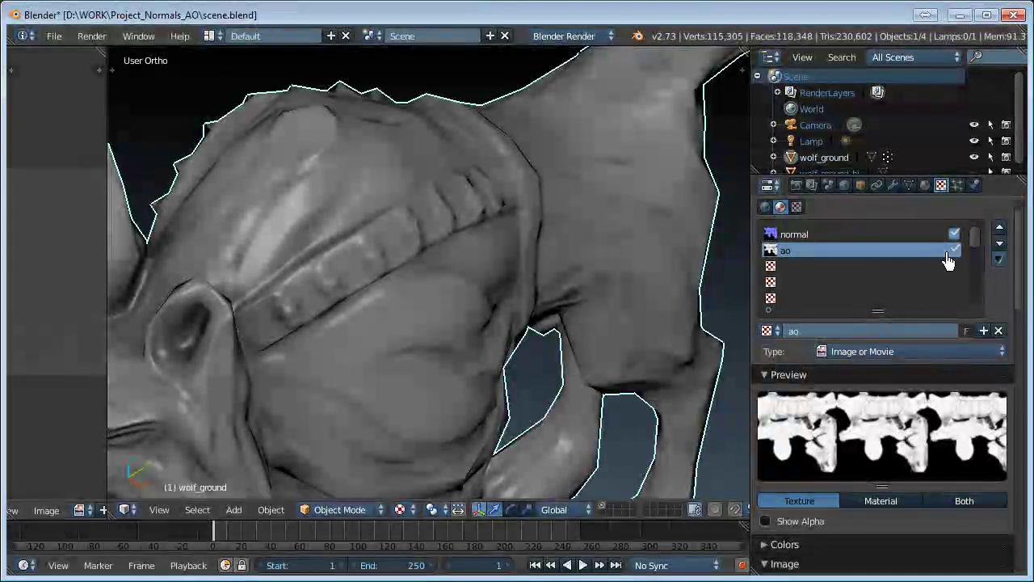
click(956, 251)
click(956, 251)
click(955, 252)
click(954, 251)
Set the ao texture's Influence blend type to Mix
scroll(462, 344, down, 5)
middle_drag(423, 429, 431, 353)
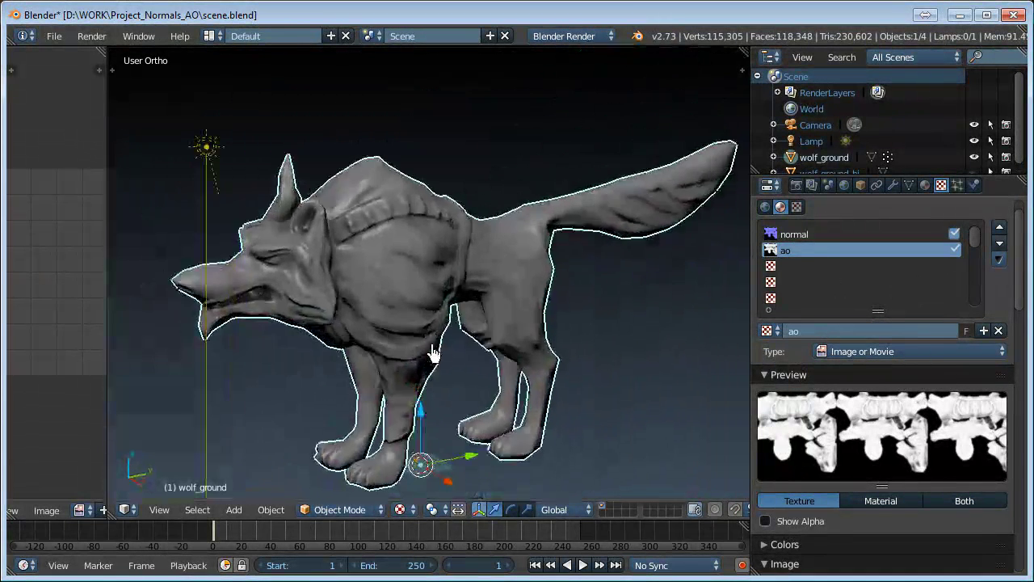
scroll(775, 469, down, 4)
scroll(885, 491, down, 3)
scroll(885, 491, down, 3)
scroll(887, 495, down, 3)
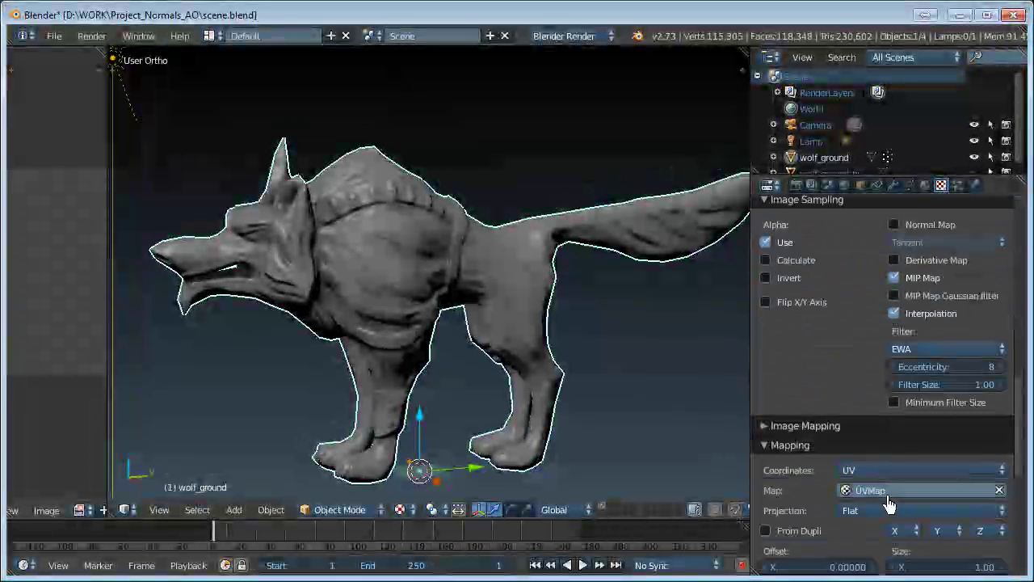
scroll(886, 497, down, 2)
scroll(881, 512, down, 3)
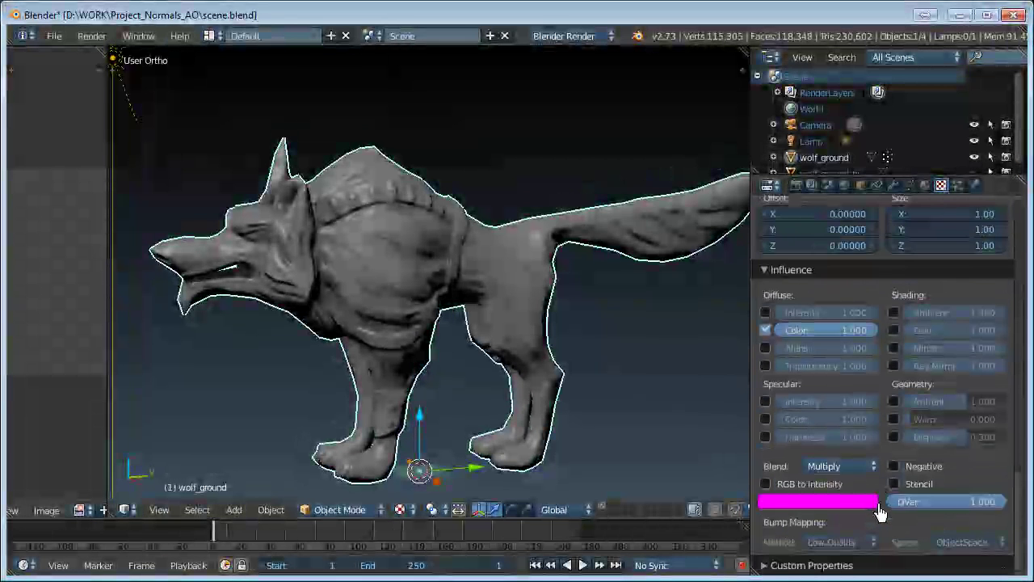
click(842, 476)
click(849, 449)
Orbit the view to inspect the wolf with ambient occlusion applied
middle_drag(510, 422, 540, 420)
scroll(891, 410, up, 5)
scroll(952, 257, up, 5)
scroll(954, 249, up, 5)
scroll(945, 251, up, 5)
scroll(946, 250, up, 5)
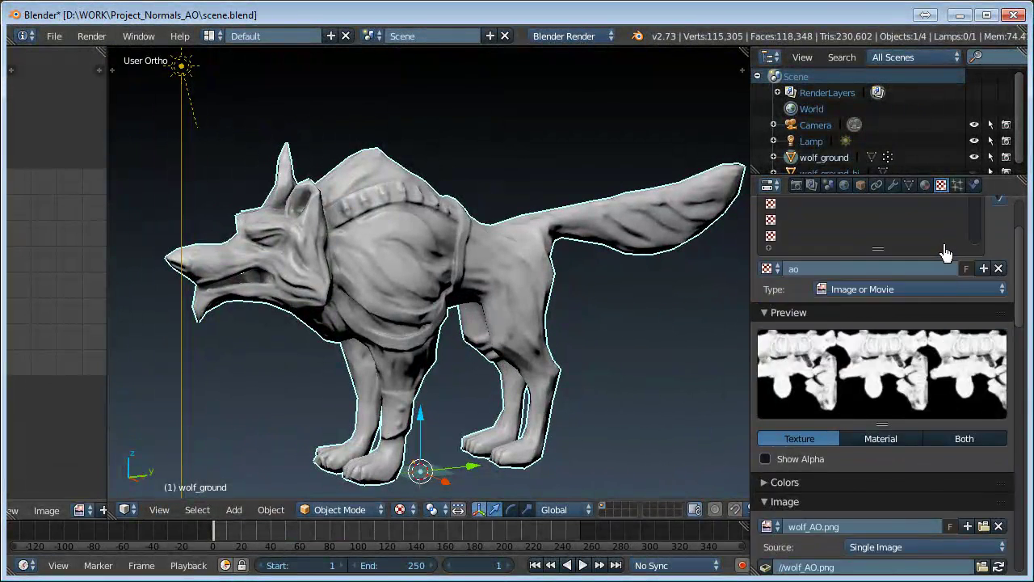
drag(1018, 250, 1023, 226)
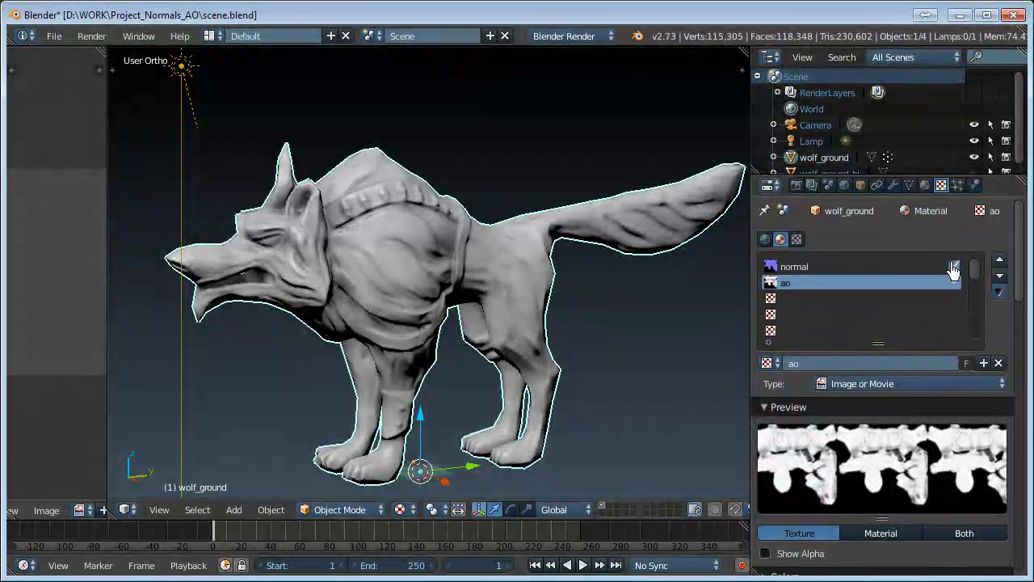
click(957, 288)
click(957, 288)
mouse_move(522, 347)
middle_down()
mouse_move(543, 353)
mouse_move(242, 365)
mouse_move(143, 347)
middle_up()
scroll(312, 379, up, 6)
scroll(312, 379, down, 5)
scroll(404, 381, down, 3)
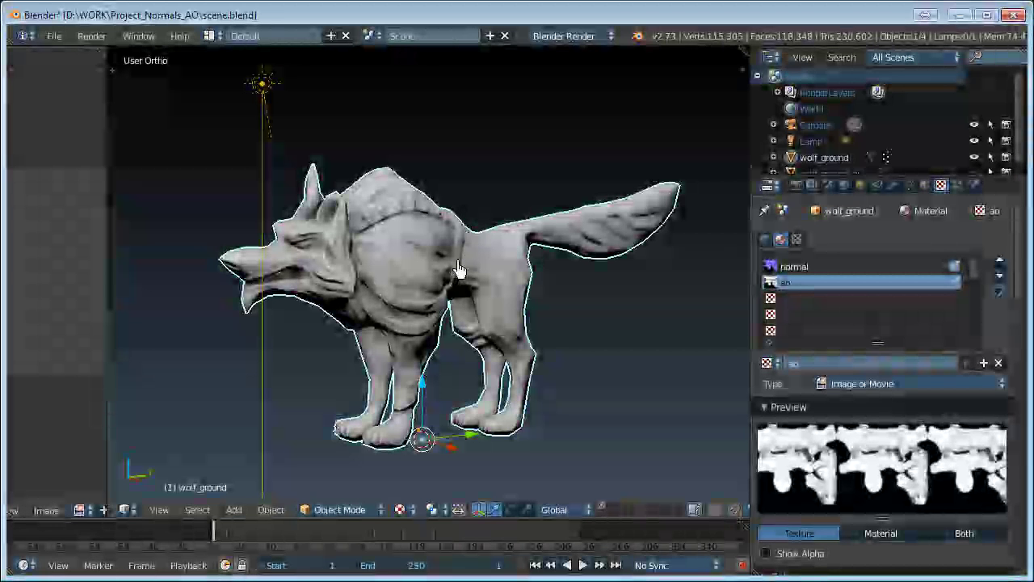
key(Tab)
scroll(485, 282, up, 4)
mouse_move(538, 307)
middle_down()
mouse_move(619, 296)
mouse_move(399, 281)
mouse_move(432, 284)
mouse_move(396, 303)
mouse_move(492, 289)
middle_up()
scroll(415, 261, down, 4)
scroll(392, 261, up, 4)
key(Tab)
scroll(432, 284, down, 4)
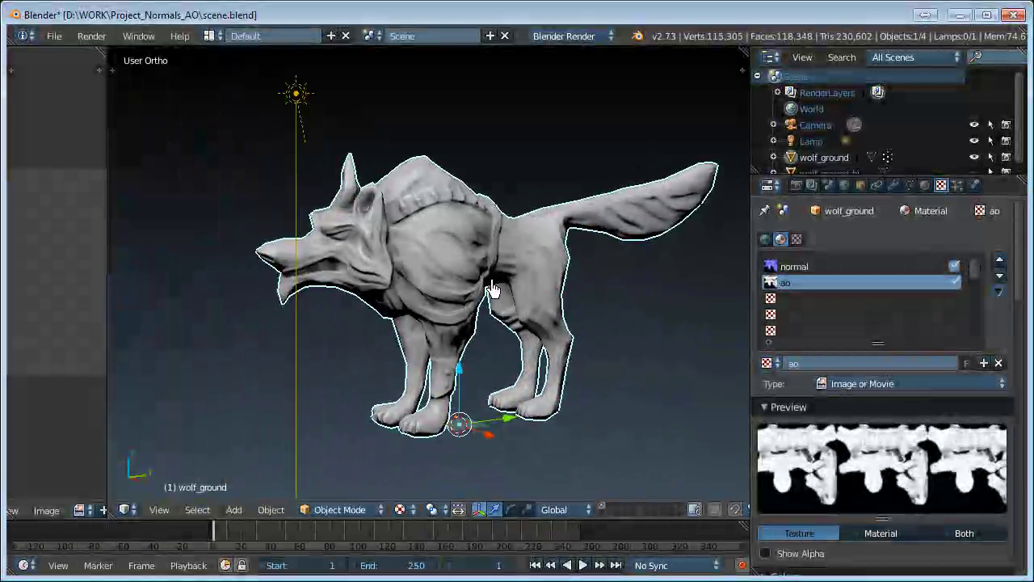